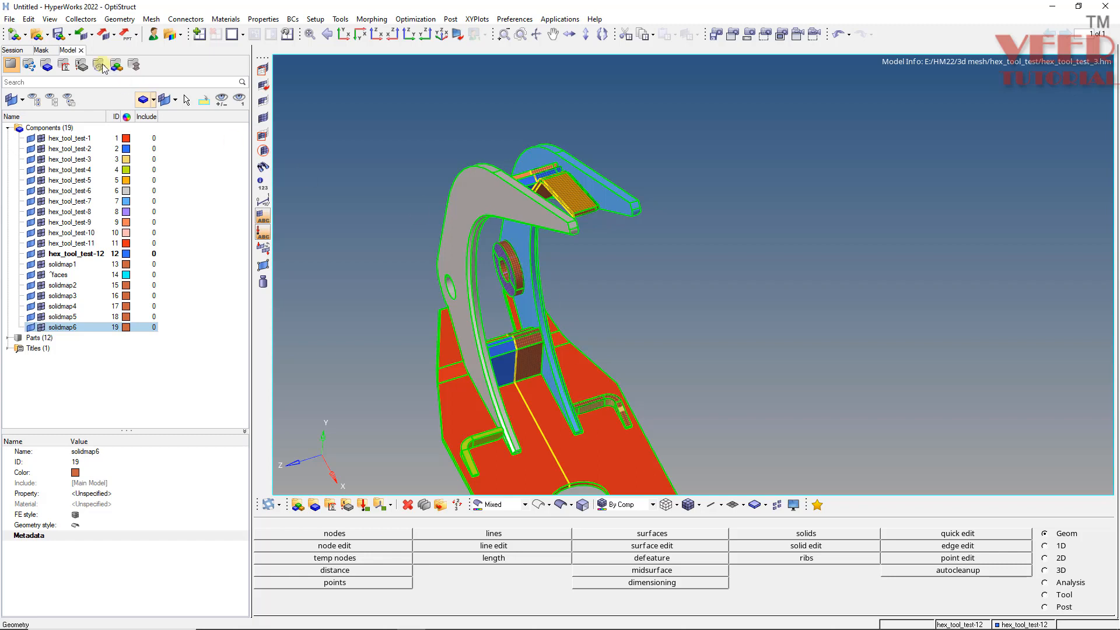
pyautogui.click(5, 19)
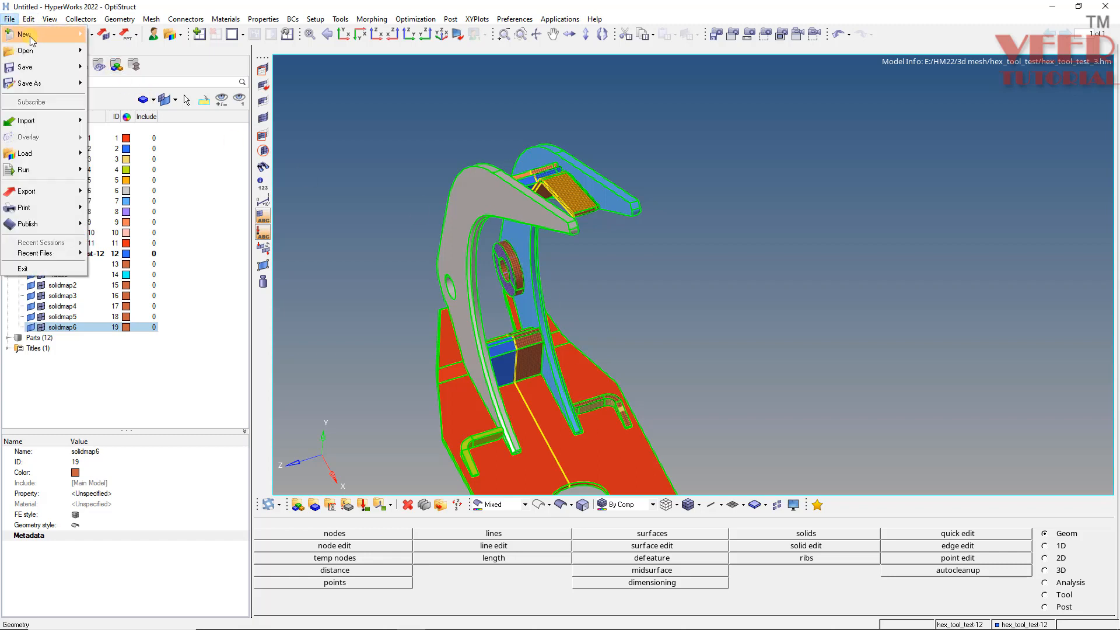
pyautogui.moveTo(30, 50)
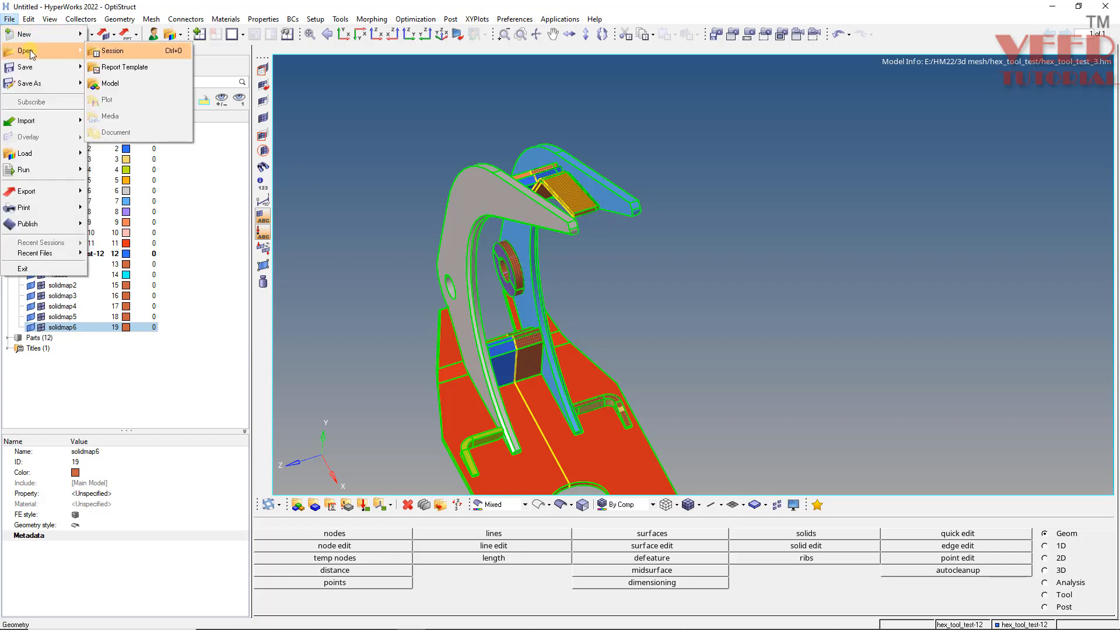
pyautogui.click(115, 85)
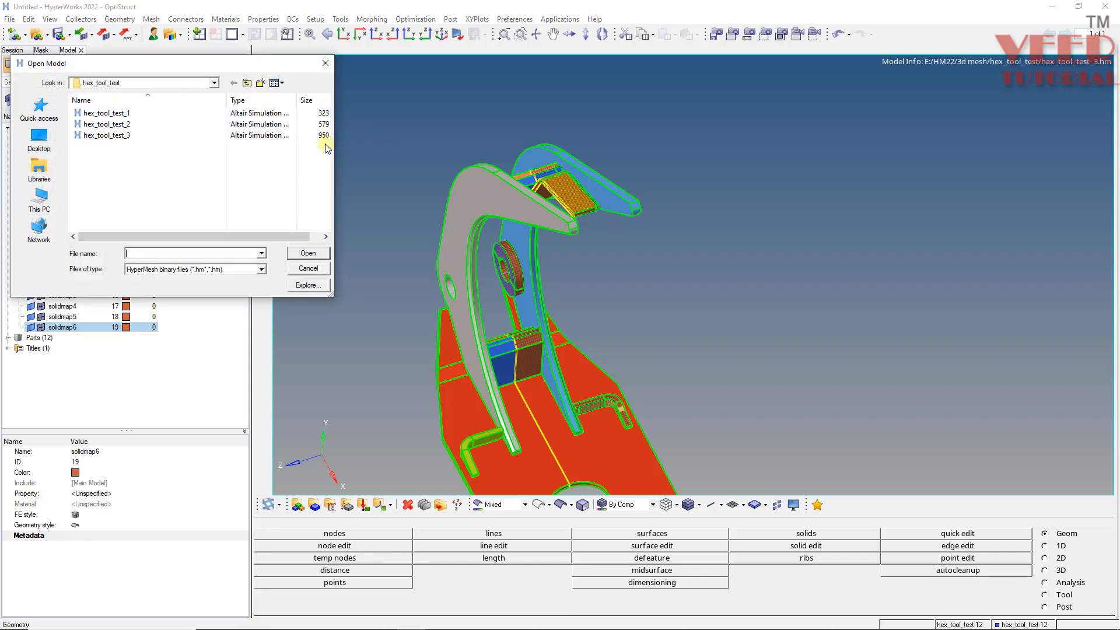
pyautogui.click(325, 236)
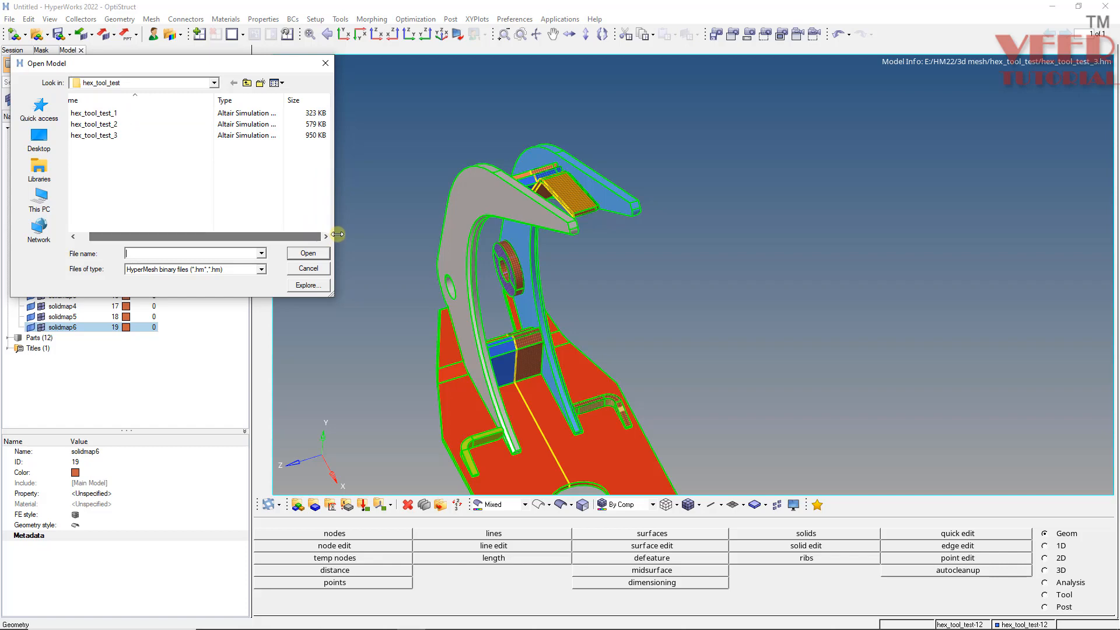
pyautogui.click(308, 269)
# - Inspect the meshed hex tool assembly from several angles and zoom levels
pyautogui.keyDown('ctrl'); pyautogui.moveTo(697, 306); pyautogui.dragTo(551, 277); pyautogui.keyUp('ctrl')
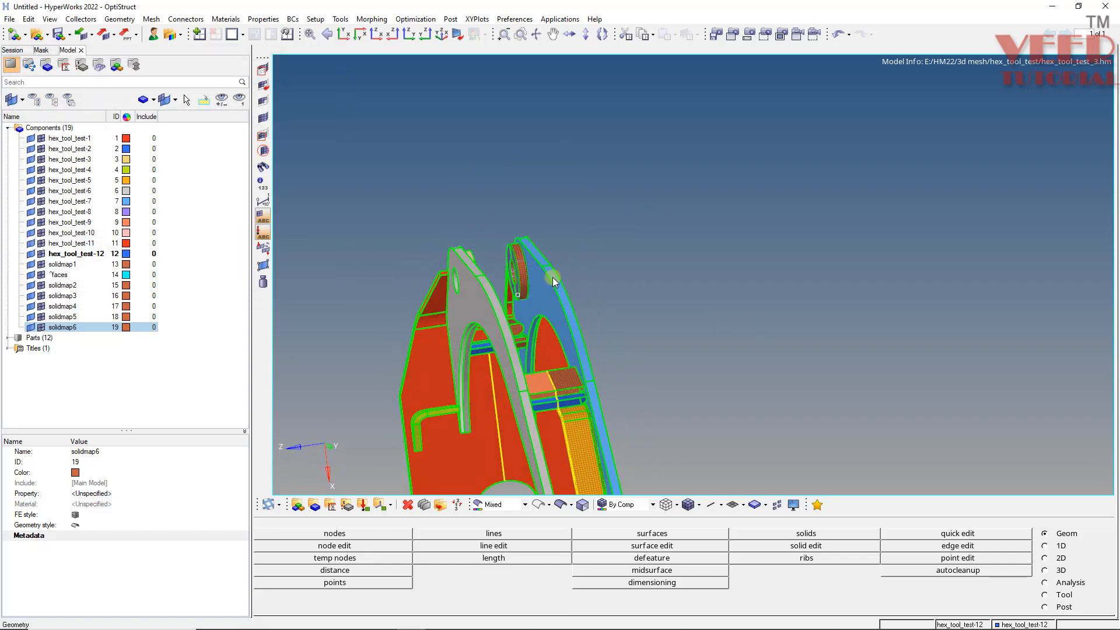
pyautogui.keyDown('ctrl'); pyautogui.scroll(5, 557, 282); pyautogui.keyUp('ctrl')
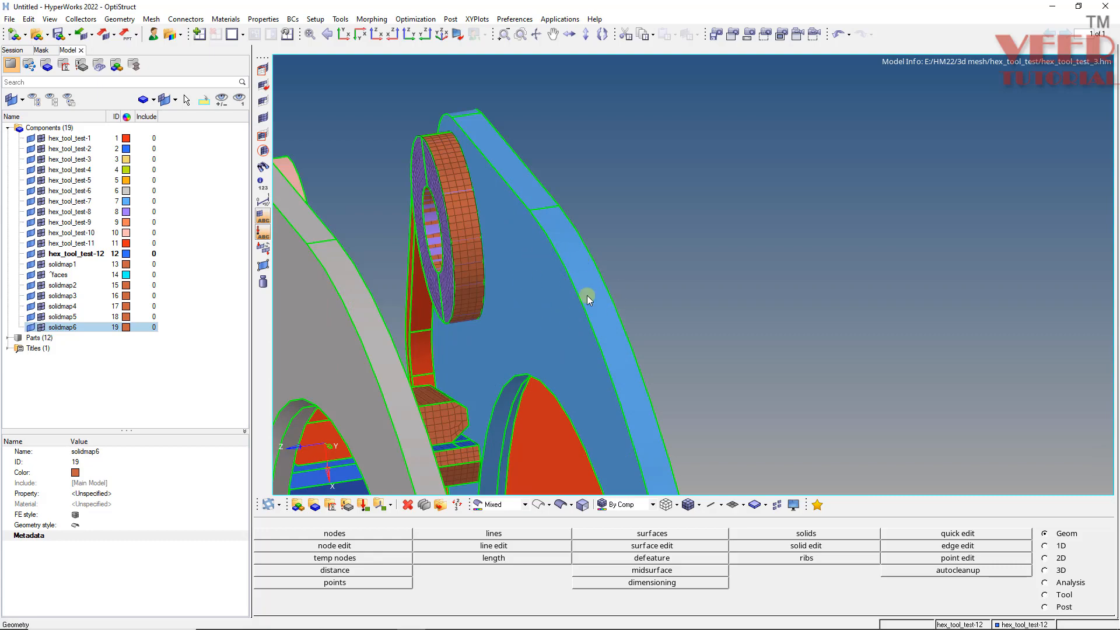
pyautogui.keyDown('ctrl'); pyautogui.moveTo(617, 343); pyautogui.dragTo(658, 293); pyautogui.keyUp('ctrl')
pyautogui.keyDown('ctrl'); pyautogui.scroll(-4, 557, 267); pyautogui.keyUp('ctrl')
pyautogui.keyDown('ctrl'); pyautogui.moveTo(558, 266); pyautogui.dragTo(623, 348); pyautogui.keyUp('ctrl')
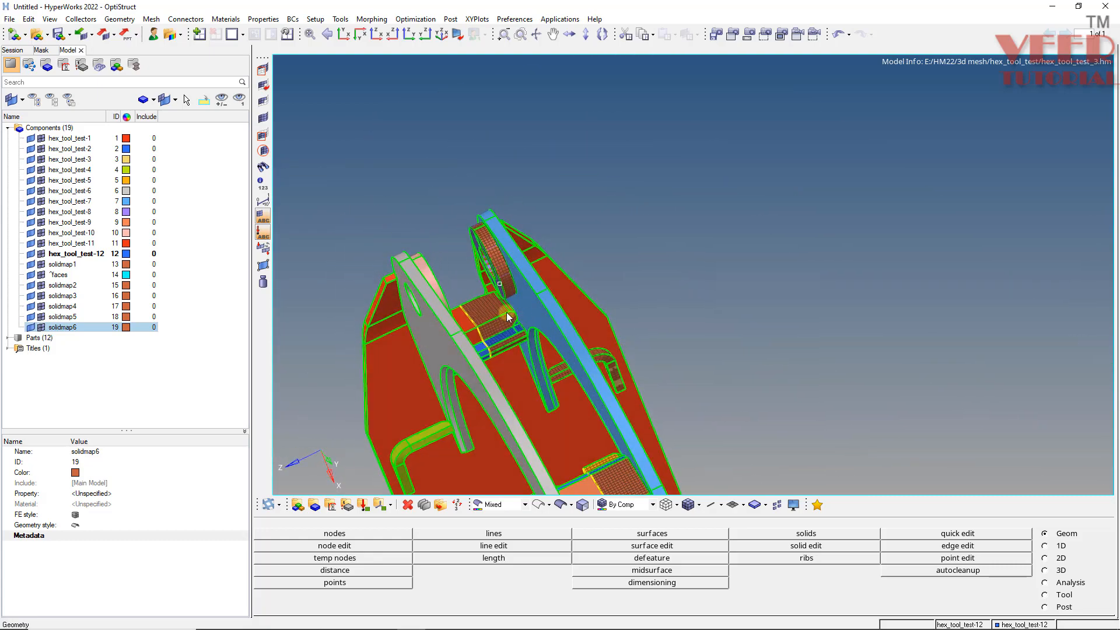
pyautogui.keyDown('ctrl'); pyautogui.scroll(5, 506, 312); pyautogui.keyUp('ctrl')
pyautogui.keyDown('ctrl'); pyautogui.scroll(-5, 454, 281); pyautogui.keyUp('ctrl')
pyautogui.keyDown('ctrl'); pyautogui.moveTo(454, 281); pyautogui.dragTo(360, 275); pyautogui.keyUp('ctrl')
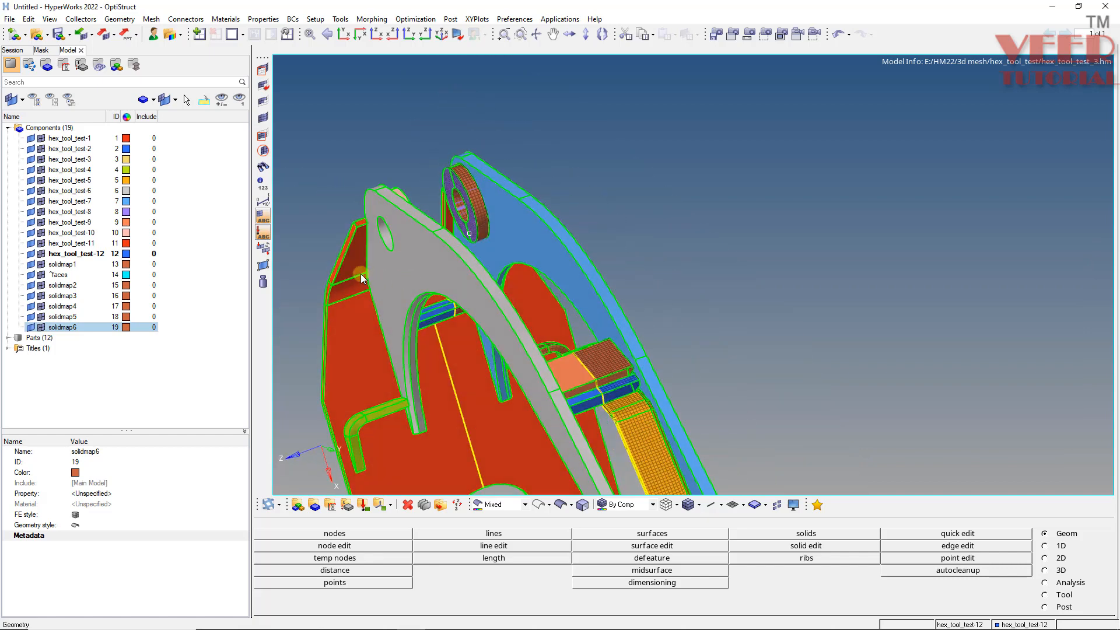
# - Isolate only the solidmap1 through solidmap6 and ^faces components
pyautogui.click(70, 266)
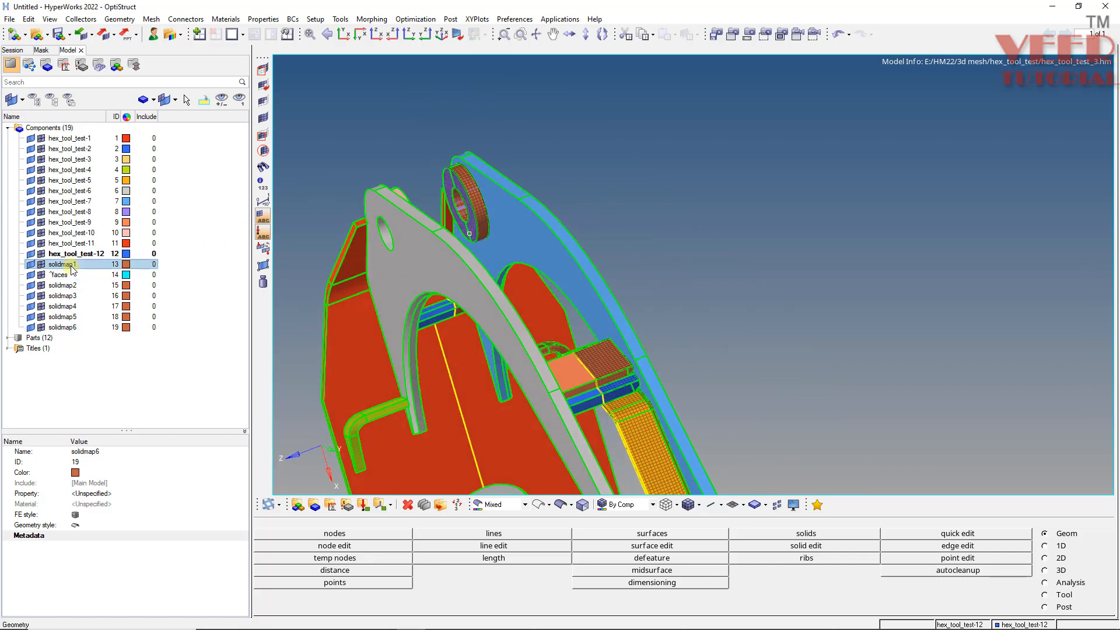
pyautogui.keyDown('shift'); pyautogui.click(69, 327); pyautogui.keyUp('shift')
pyautogui.rightClick(70, 296)
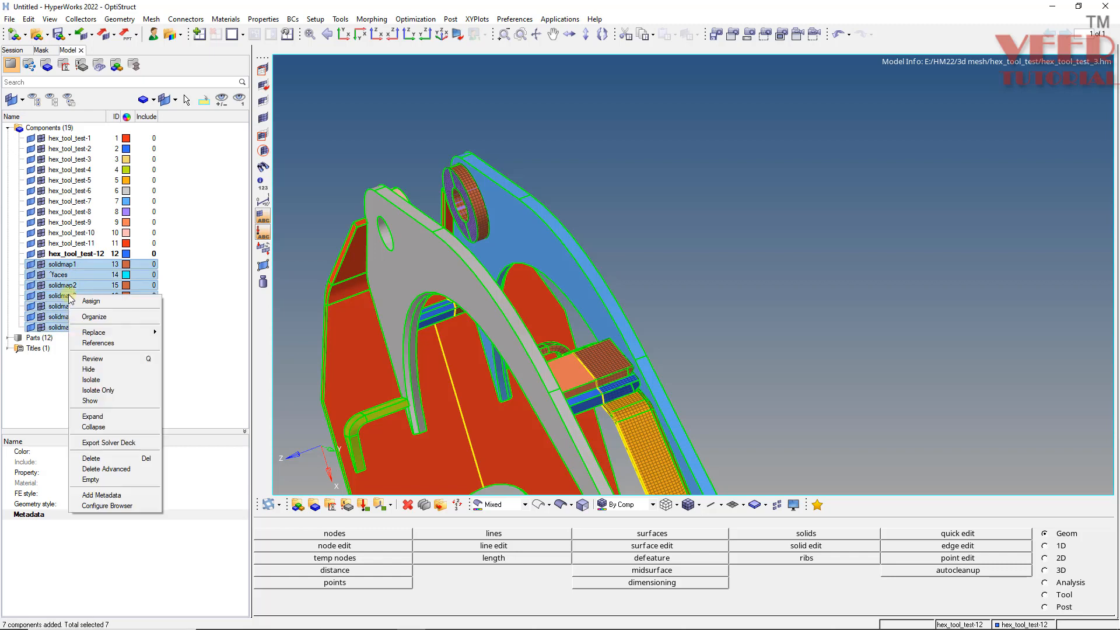
pyautogui.click(103, 390)
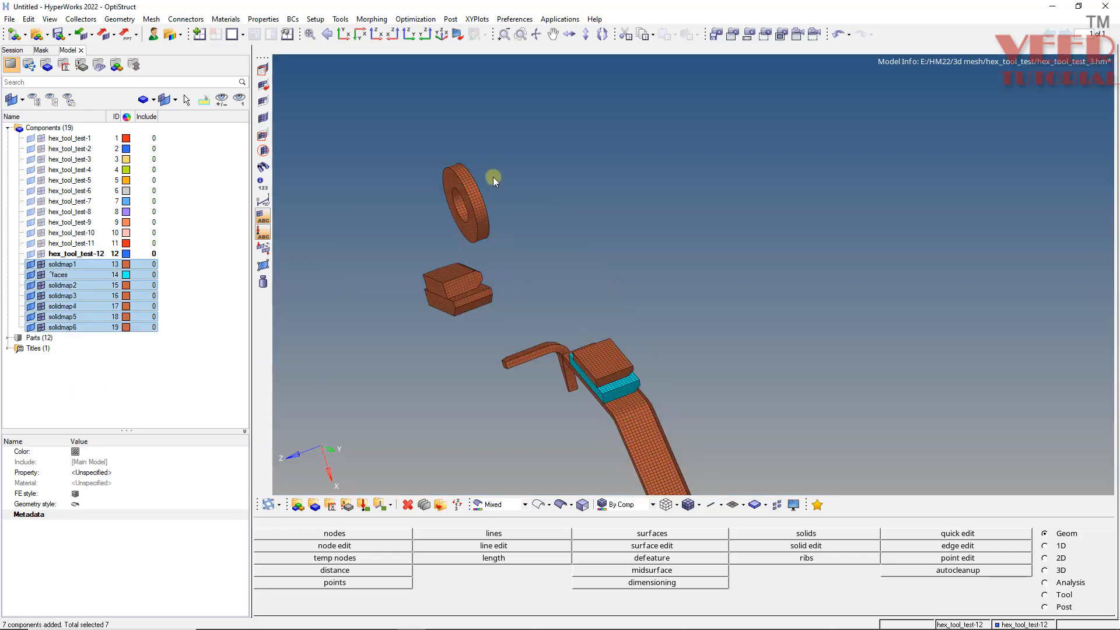
# - Delete the ^faces component from the model
pyautogui.keyDown('ctrl'); pyautogui.moveTo(534, 313); pyautogui.dragTo(556, 300); pyautogui.keyUp('ctrl')
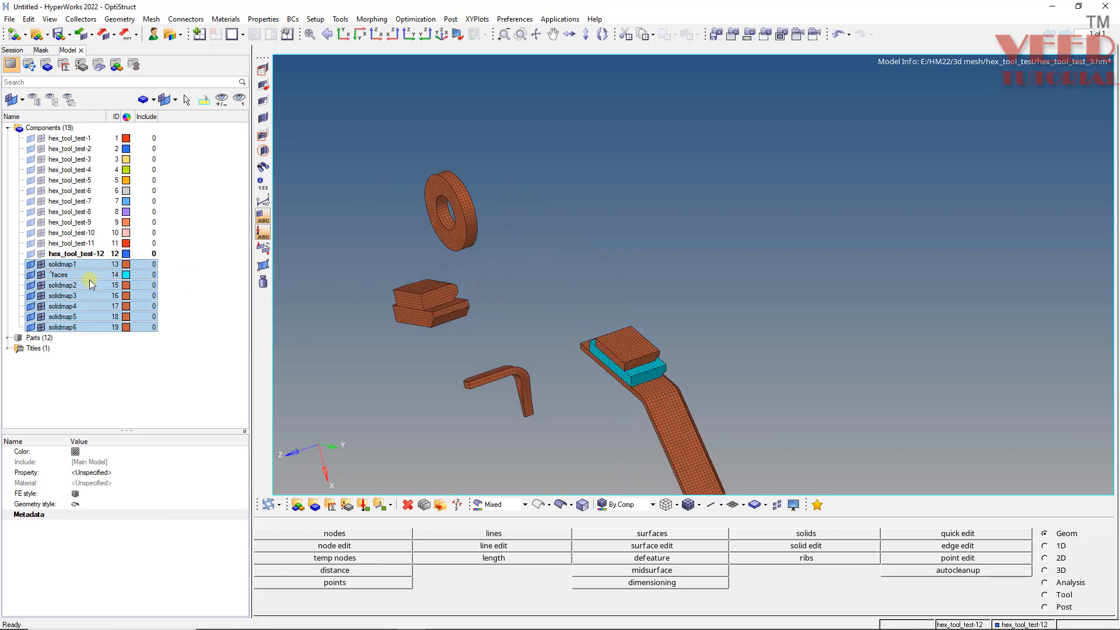
pyautogui.click(69, 318)
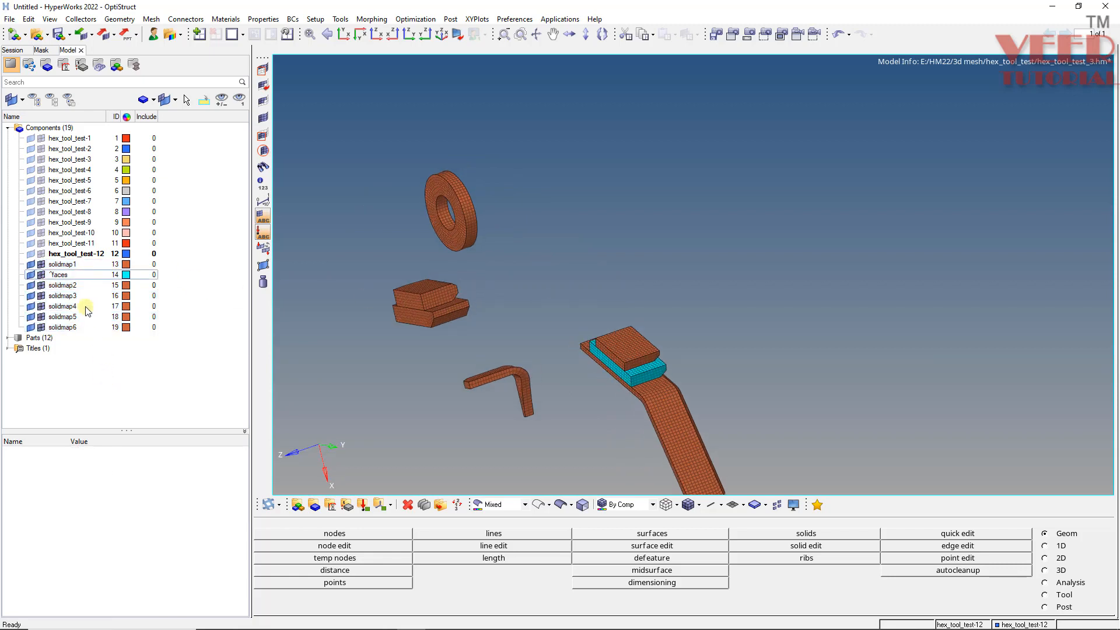
pyautogui.click(65, 275)
pyautogui.rightClick(66, 276)
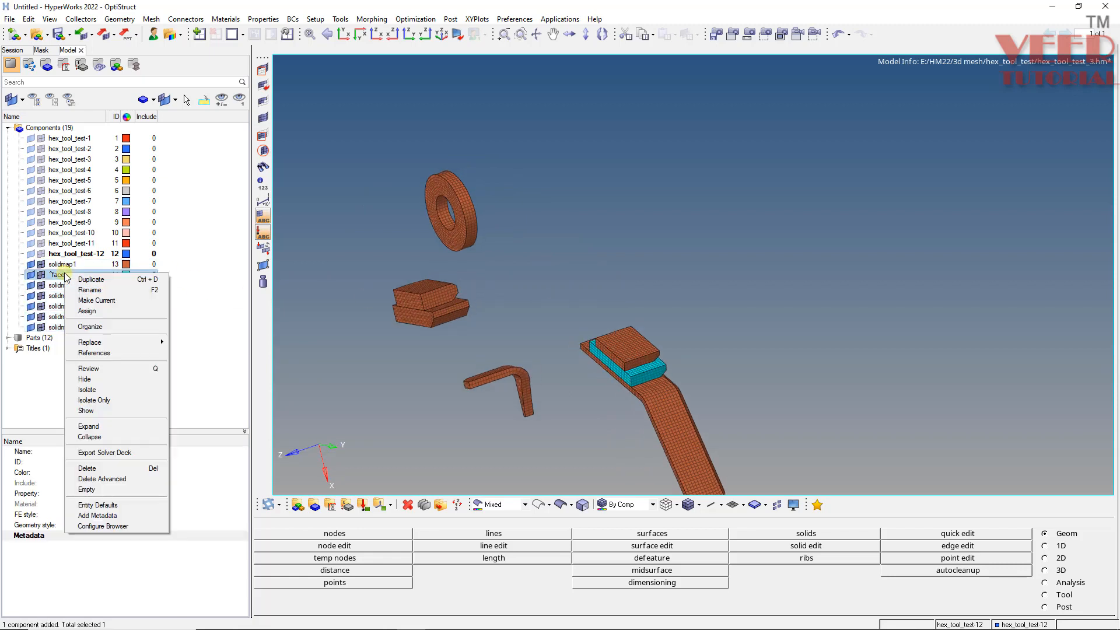
pyautogui.click(95, 470)
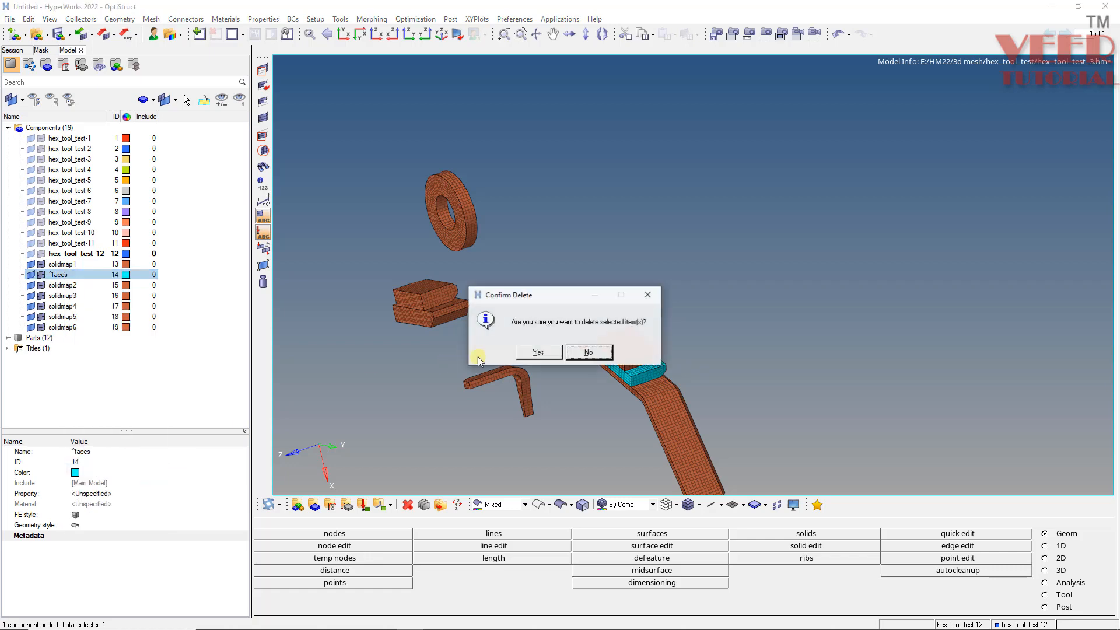
pyautogui.click(535, 353)
# - Show the hex_tool_test-7 component together with the isolated solid map meshes
pyautogui.keyDown('ctrl'); pyautogui.moveTo(549, 335); pyautogui.dragTo(536, 253); pyautogui.keyUp('ctrl')
pyautogui.keyDown('ctrl'); pyautogui.scroll(-4, 503, 266); pyautogui.keyUp('ctrl')
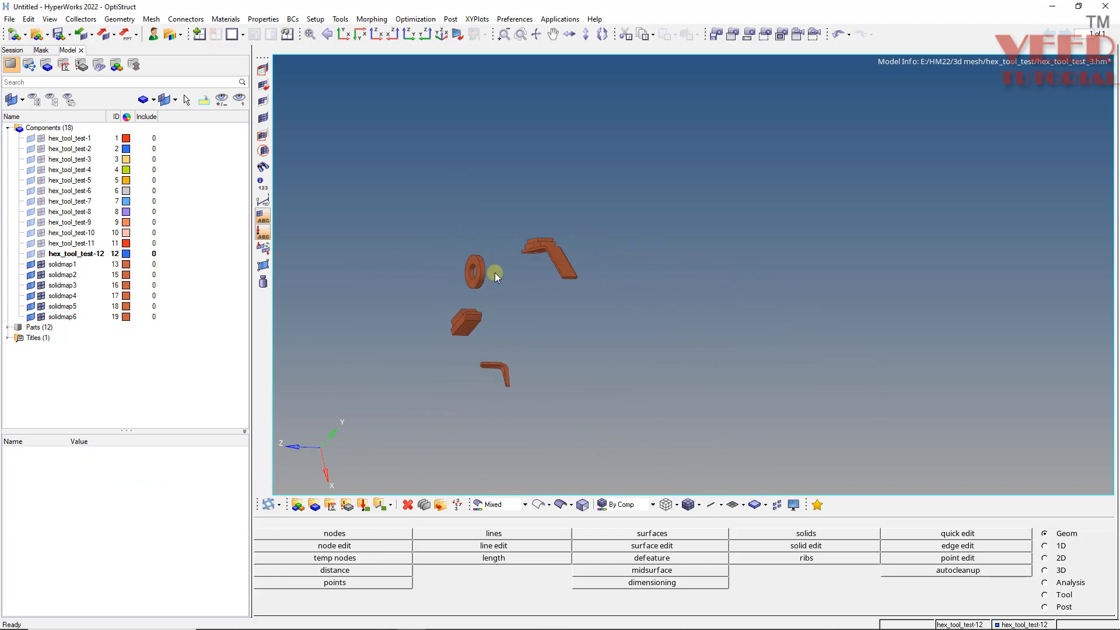
pyautogui.keyDown('ctrl'); pyautogui.scroll(2, 467, 316); pyautogui.keyUp('ctrl')
pyautogui.keyDown('ctrl'); pyautogui.moveTo(448, 220); pyautogui.dragTo(430, 263); pyautogui.keyUp('ctrl')
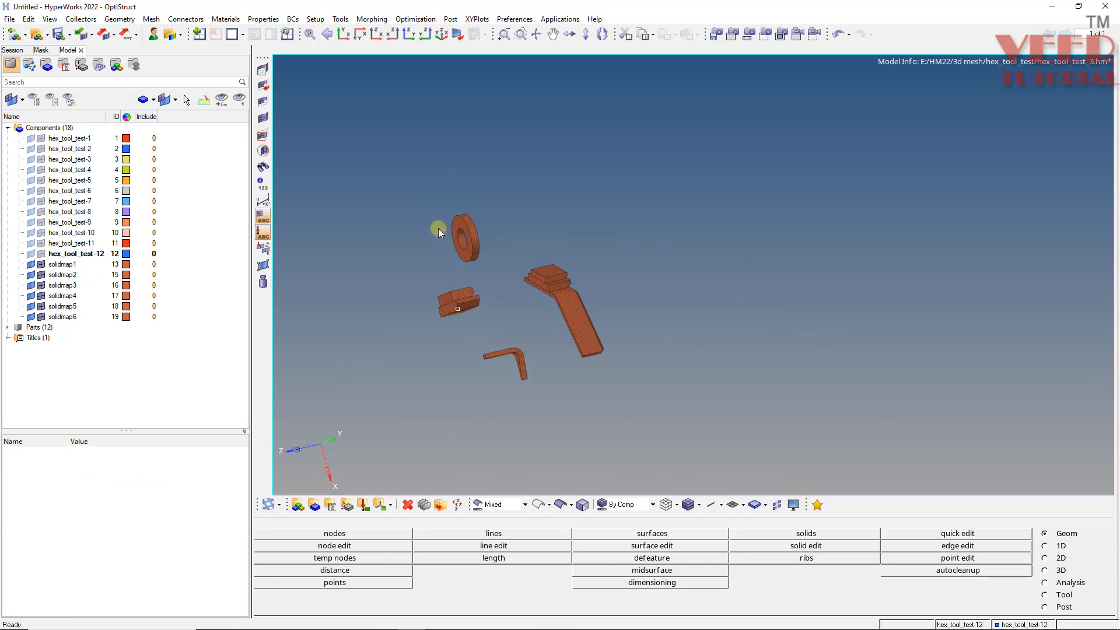
pyautogui.click(65, 138)
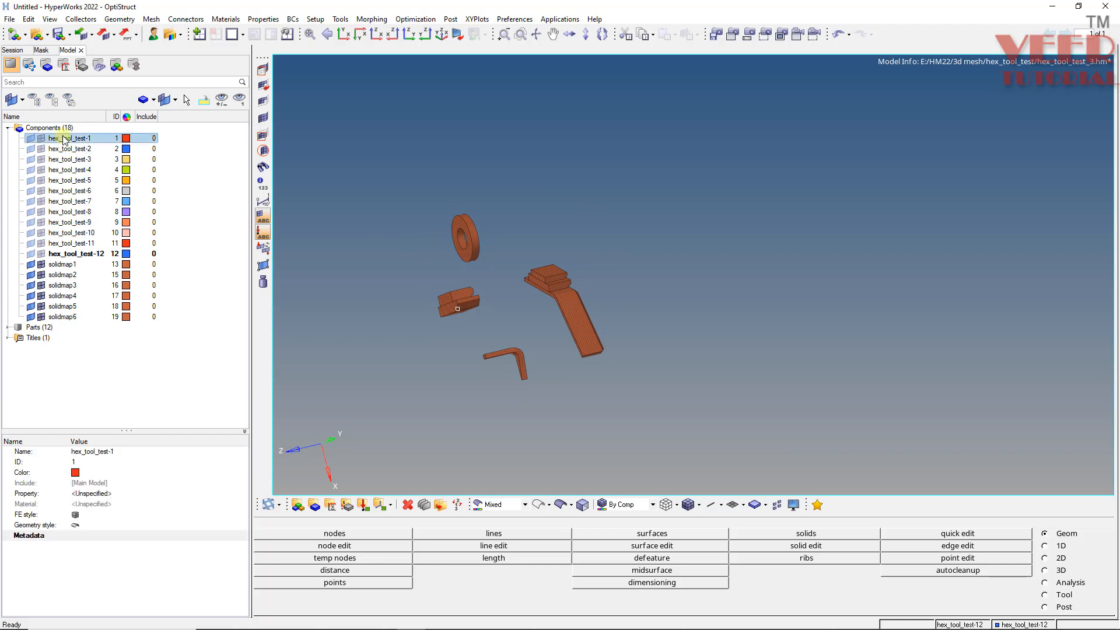
pyautogui.click(59, 201)
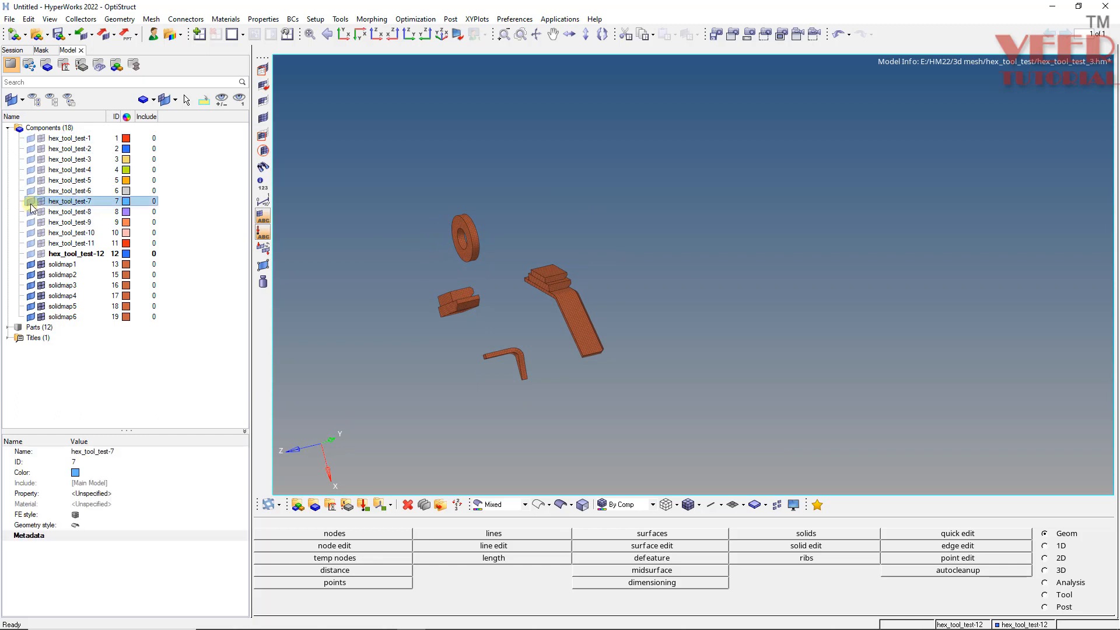
pyautogui.click(31, 202)
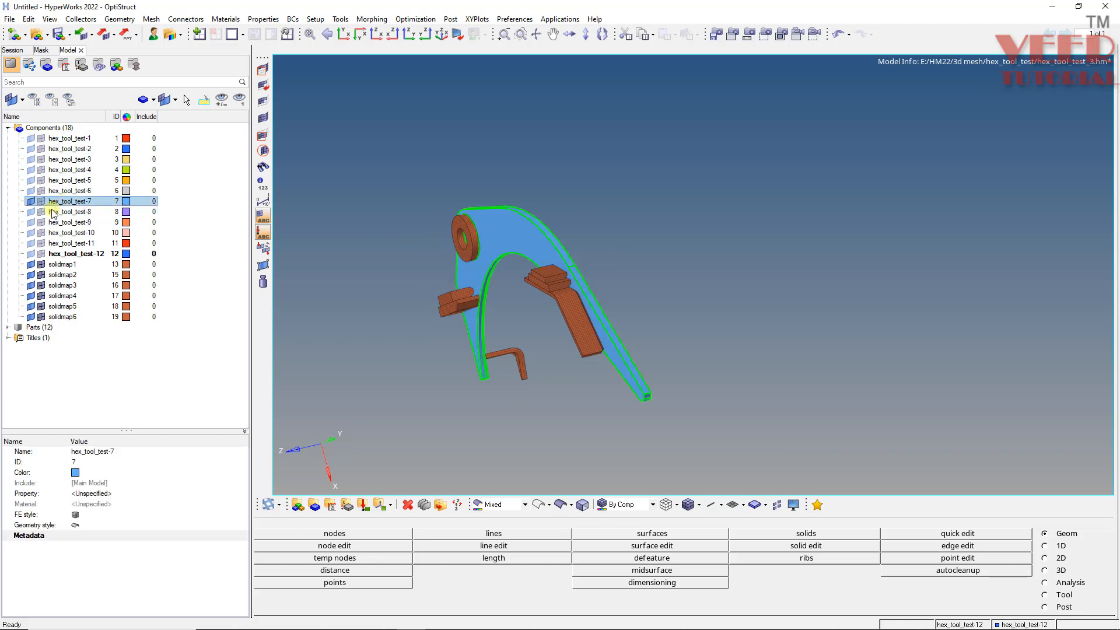
# - Inspect the hex_tool_test-7 geometry and the solid meshes around it closely
pyautogui.keyDown('ctrl'); pyautogui.moveTo(635, 324); pyautogui.dragTo(454, 212); pyautogui.keyUp('ctrl')
pyautogui.keyDown('ctrl'); pyautogui.scroll(8, 536, 348); pyautogui.keyUp('ctrl')
pyautogui.keyDown('ctrl'); pyautogui.scroll(-10, 532, 232); pyautogui.keyUp('ctrl')
pyautogui.keyDown('ctrl'); pyautogui.scroll(8, 532, 232); pyautogui.keyUp('ctrl')
pyautogui.keyDown('ctrl'); pyautogui.scroll(-5, 572, 255); pyautogui.keyUp('ctrl')
pyautogui.keyDown('ctrl'); pyautogui.scroll(8, 485, 381); pyautogui.keyUp('ctrl')
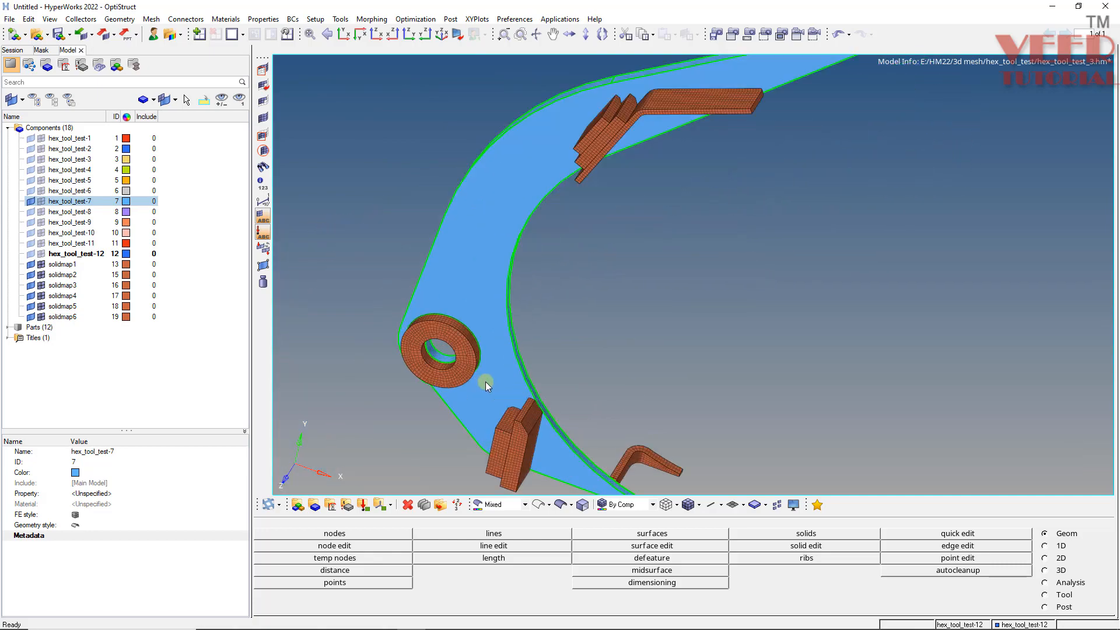
pyautogui.keyDown('ctrl'); pyautogui.click(464, 333); pyautogui.keyUp('ctrl')
pyautogui.keyDown('ctrl'); pyautogui.moveTo(489, 323); pyautogui.dragTo(375, 411); pyautogui.keyUp('ctrl')
pyautogui.keyDown('ctrl'); pyautogui.scroll(-5, 513, 367); pyautogui.keyUp('ctrl')
pyautogui.keyDown('ctrl'); pyautogui.scroll(6, 513, 365); pyautogui.keyUp('ctrl')
pyautogui.keyDown('ctrl'); pyautogui.click(514, 362); pyautogui.keyUp('ctrl')
pyautogui.keyDown('ctrl'); pyautogui.scroll(-6, 484, 317); pyautogui.keyUp('ctrl')
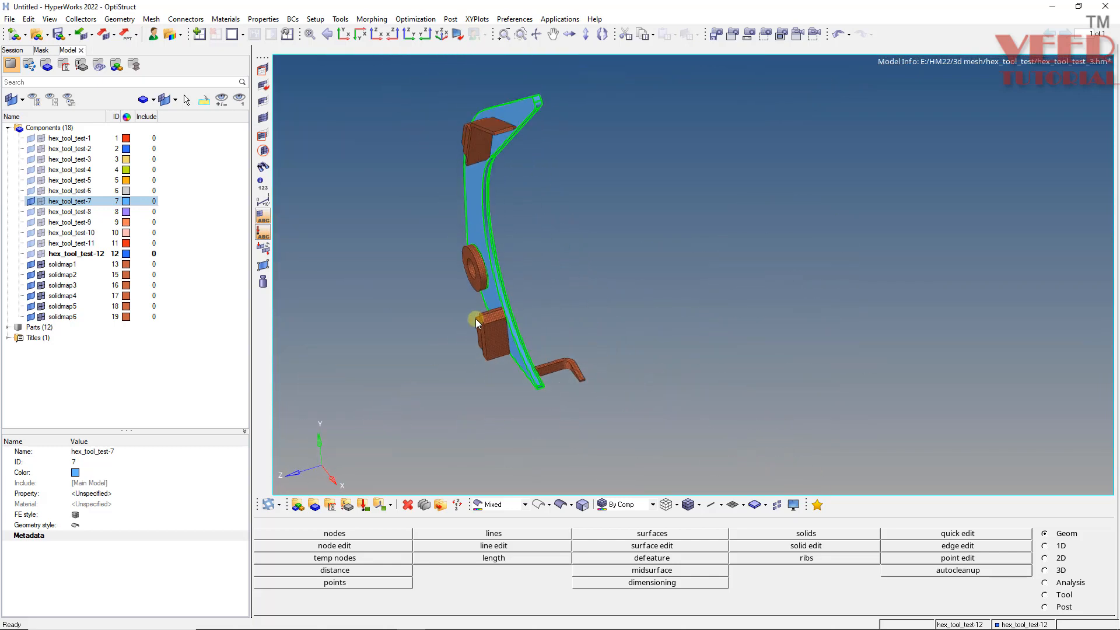
# - Find faces for all displayed components with the Faces tool at tolerance 0.010
pyautogui.hotkey('shift', 'F11')
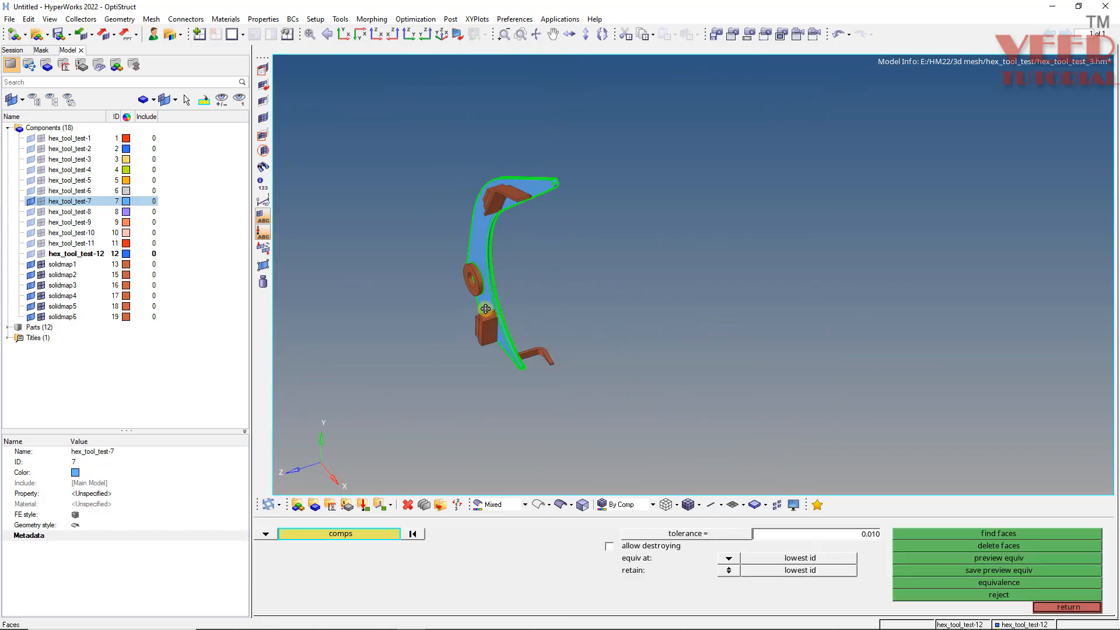
pyautogui.keyDown('shift'); pyautogui.moveTo(368, 112); pyautogui.dragTo(647, 433); pyautogui.keyUp('shift')
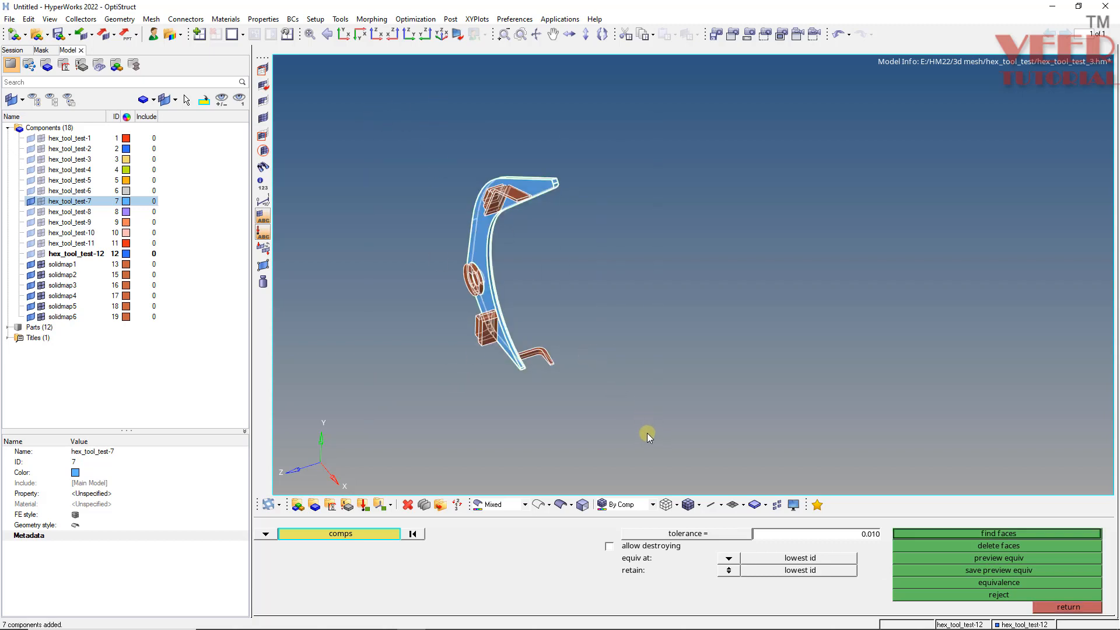
pyautogui.click(959, 533)
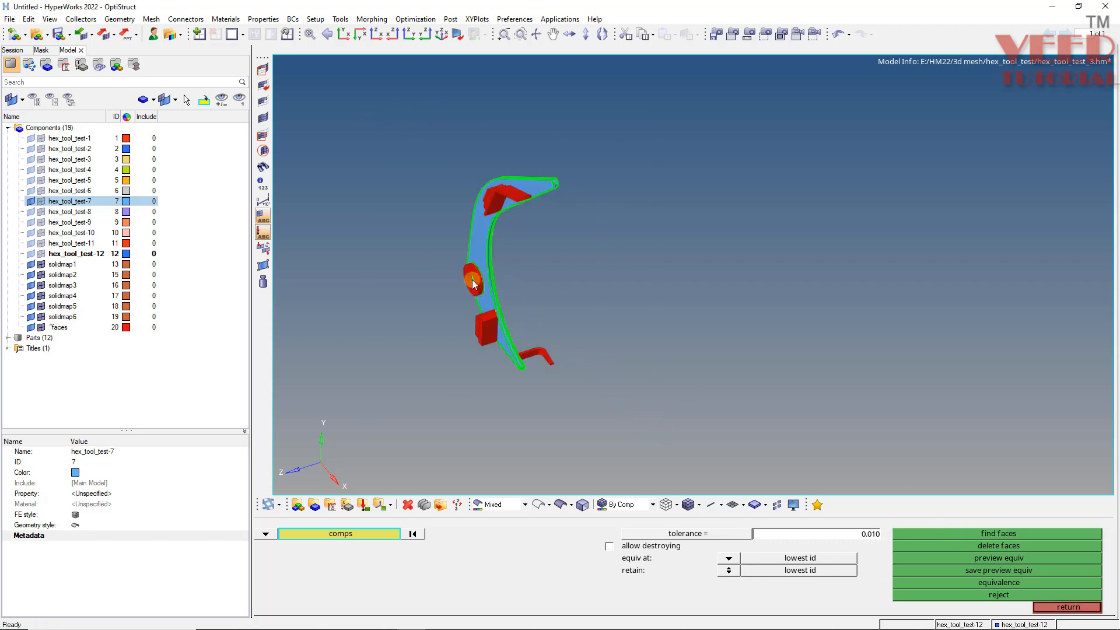
# - Switch the geometry display to wireframe edges only
pyautogui.scroll(3, 495, 272)
pyautogui.keyDown('ctrl'); pyautogui.moveTo(580, 395); pyautogui.dragTo(750, 338); pyautogui.keyUp('ctrl')
pyautogui.scroll(-3, 612, 376)
pyautogui.scroll(3, 612, 253)
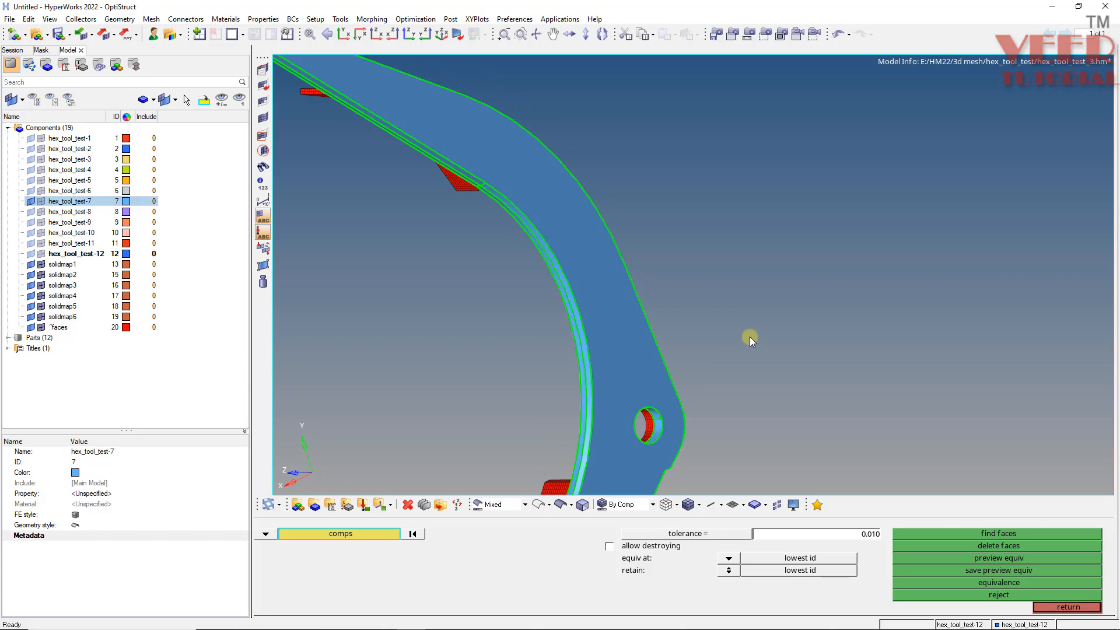
pyautogui.hotkey('shift', 'F11')
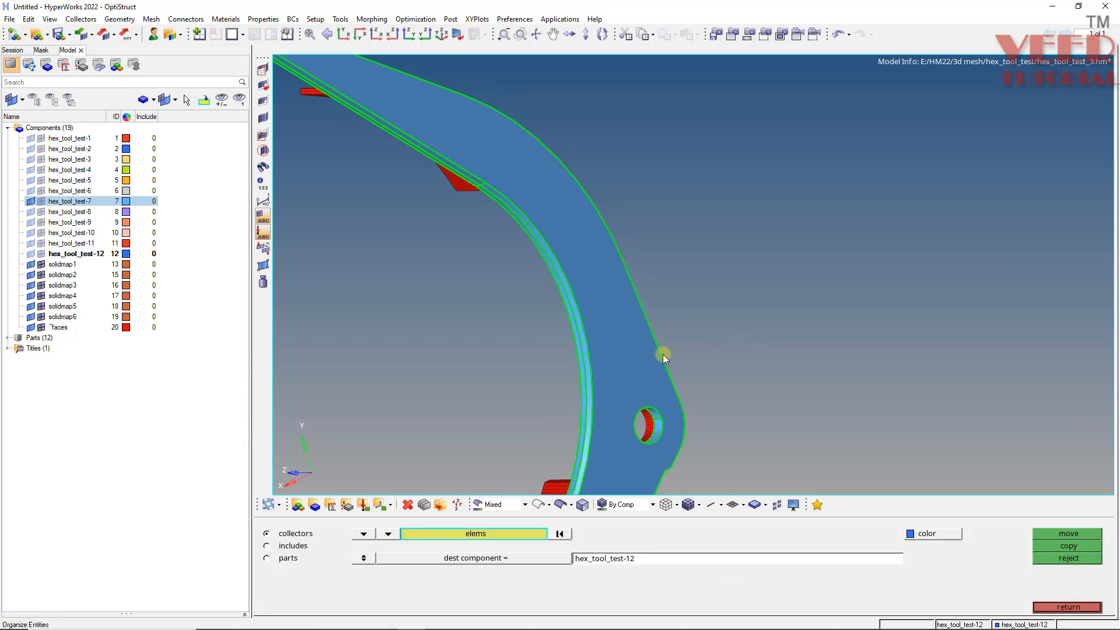
pyautogui.click(539, 505)
# - Examine the solid mesh faces against the wireframe geometry from close up
pyautogui.scroll(5, 659, 410)
pyautogui.scroll(1, 630, 393)
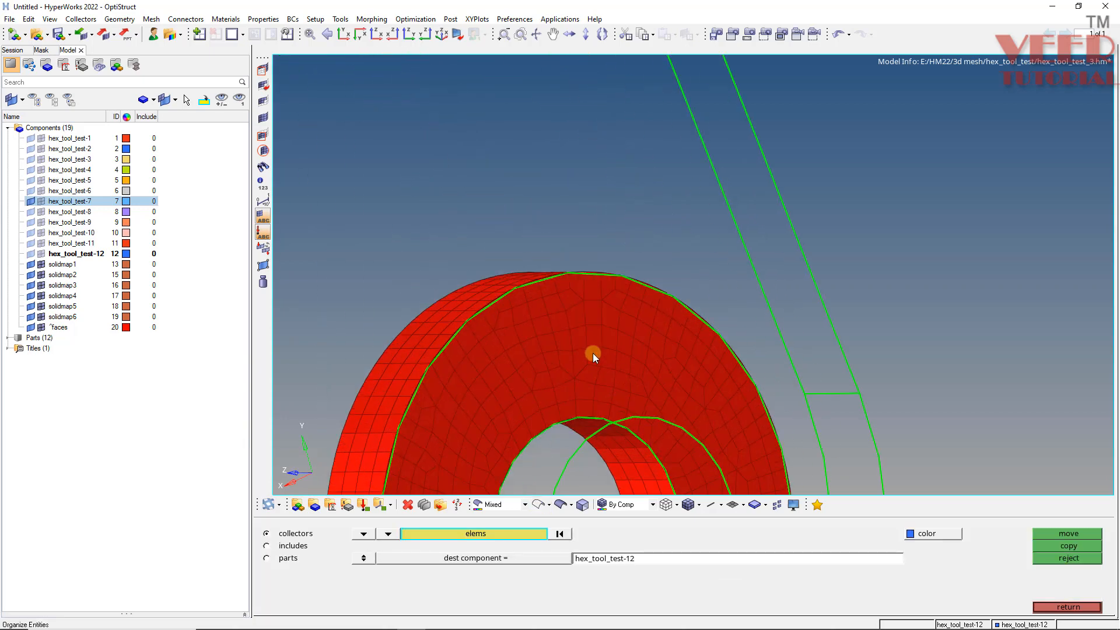
pyautogui.scroll(-6, 601, 401)
pyautogui.scroll(9, 412, 215)
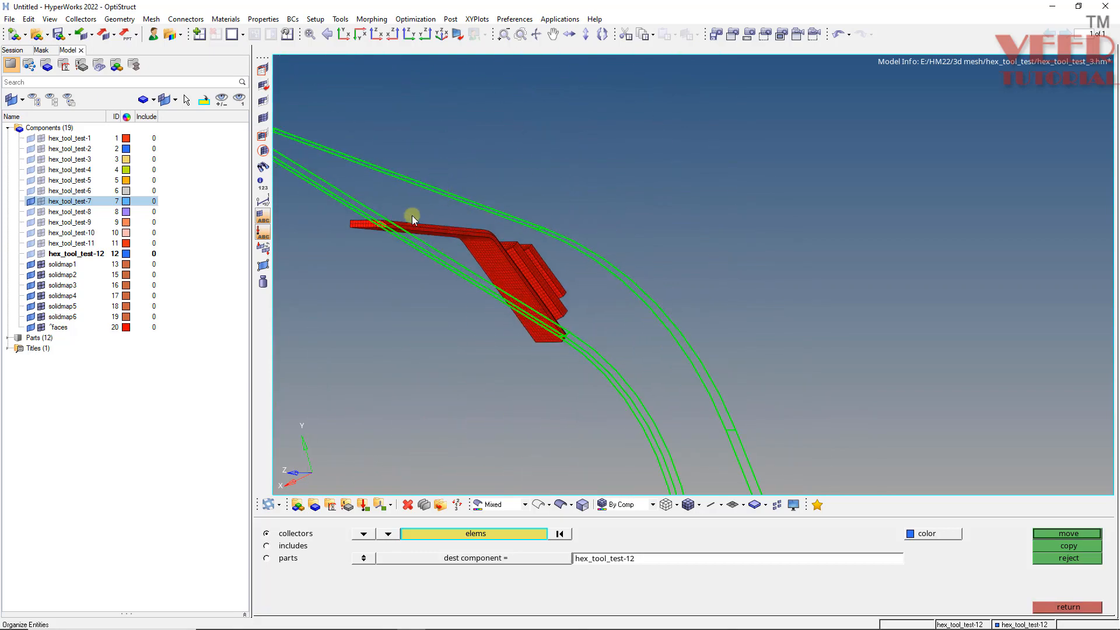
pyautogui.click(530, 272)
pyautogui.keyDown('ctrl'); pyautogui.moveTo(404, 243); pyautogui.dragTo(418, 287); pyautogui.keyUp('ctrl')
pyautogui.scroll(3, 417, 274)
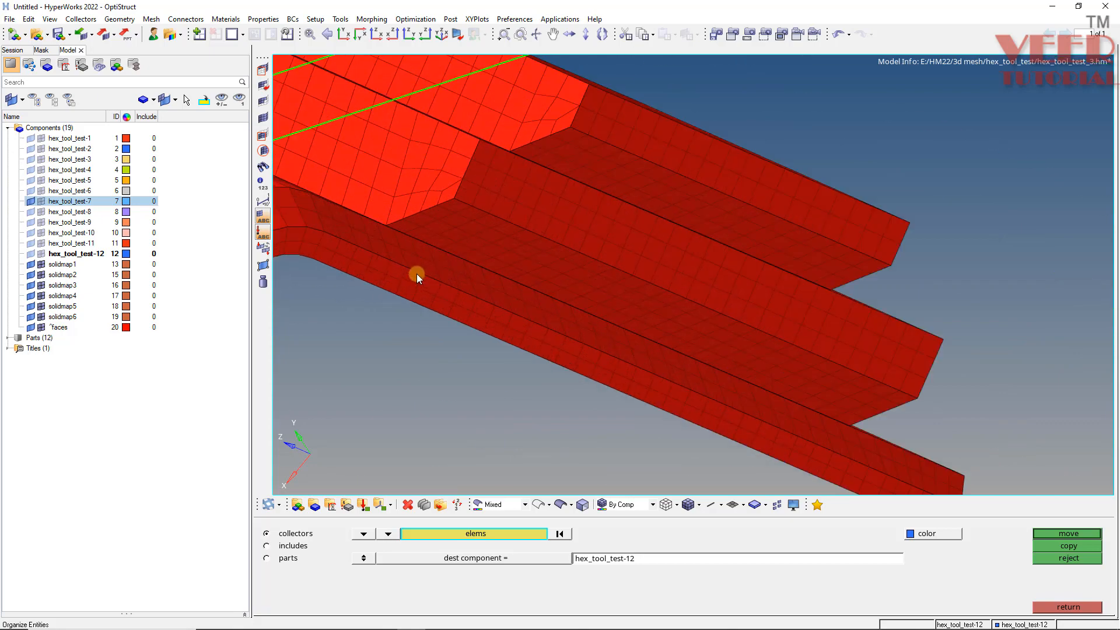
pyautogui.scroll(-6, 416, 283)
pyautogui.scroll(-4, 571, 219)
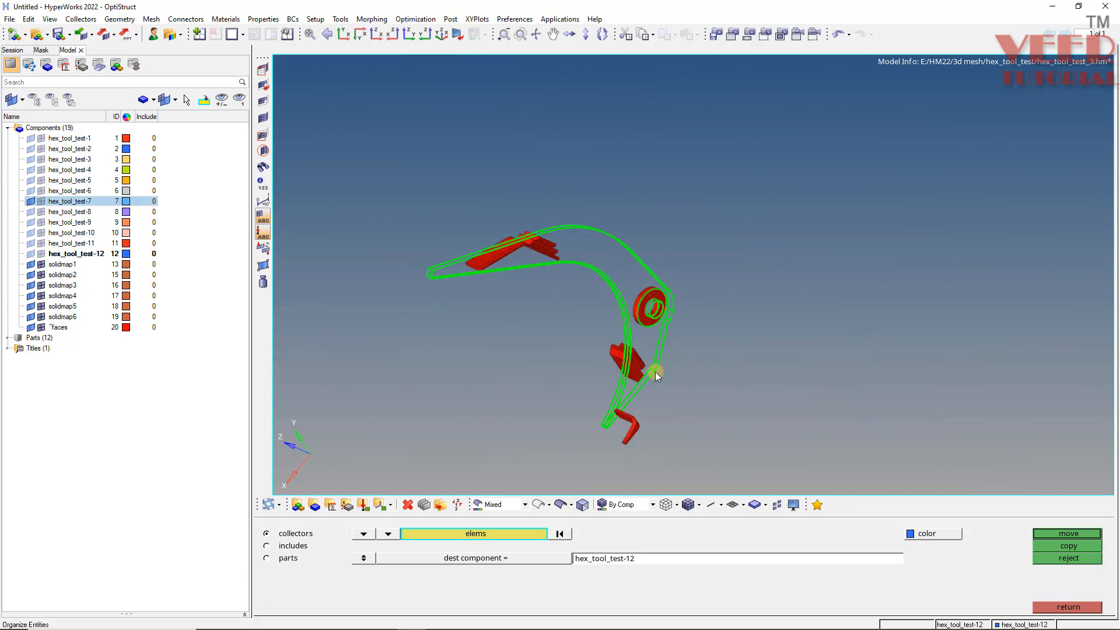
pyautogui.scroll(5, 654, 371)
pyautogui.keyDown('ctrl'); pyautogui.moveTo(616, 404); pyautogui.dragTo(587, 360); pyautogui.keyUp('ctrl')
pyautogui.scroll(2, 608, 339)
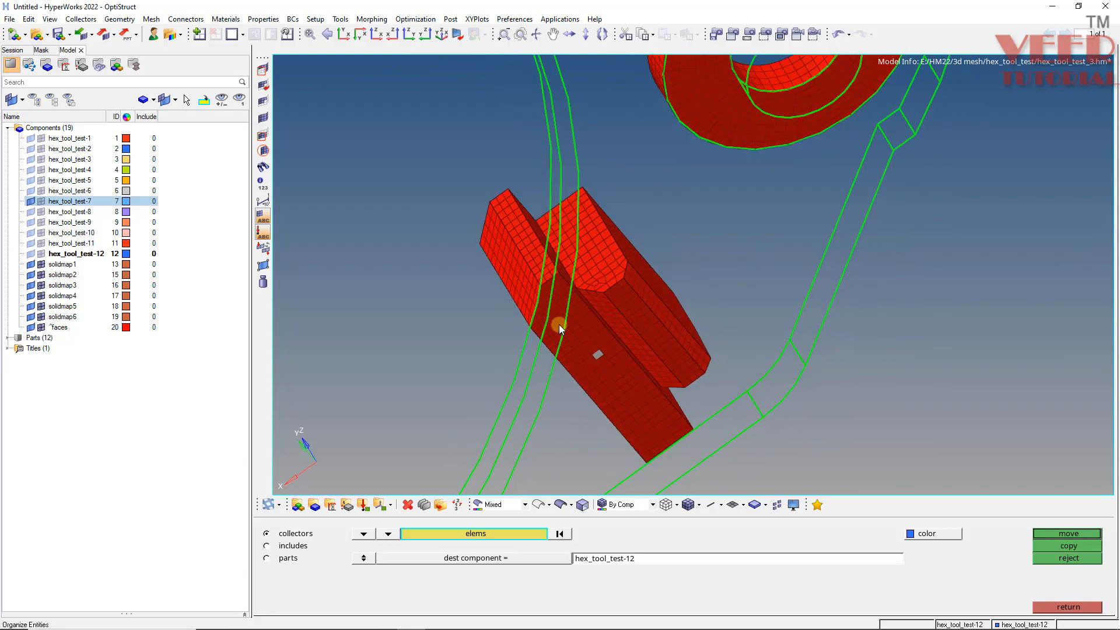
pyautogui.scroll(-5, 506, 283)
pyautogui.scroll(5, 499, 335)
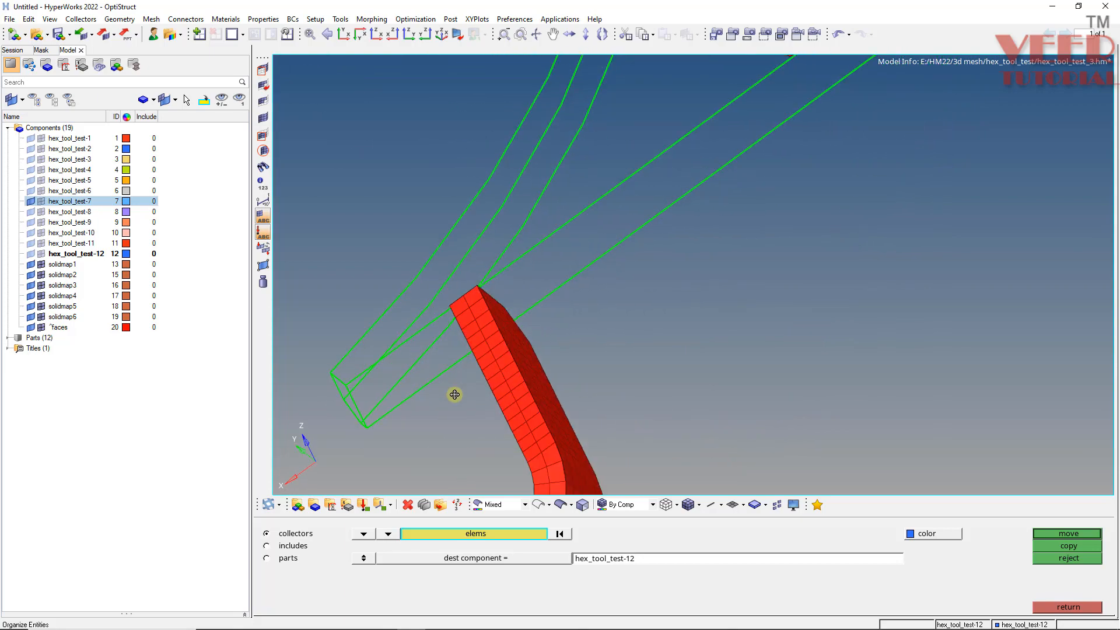
pyautogui.keyDown('ctrl'); pyautogui.moveTo(454, 395); pyautogui.dragTo(535, 296); pyautogui.keyUp('ctrl')
pyautogui.scroll(5, 460, 380)
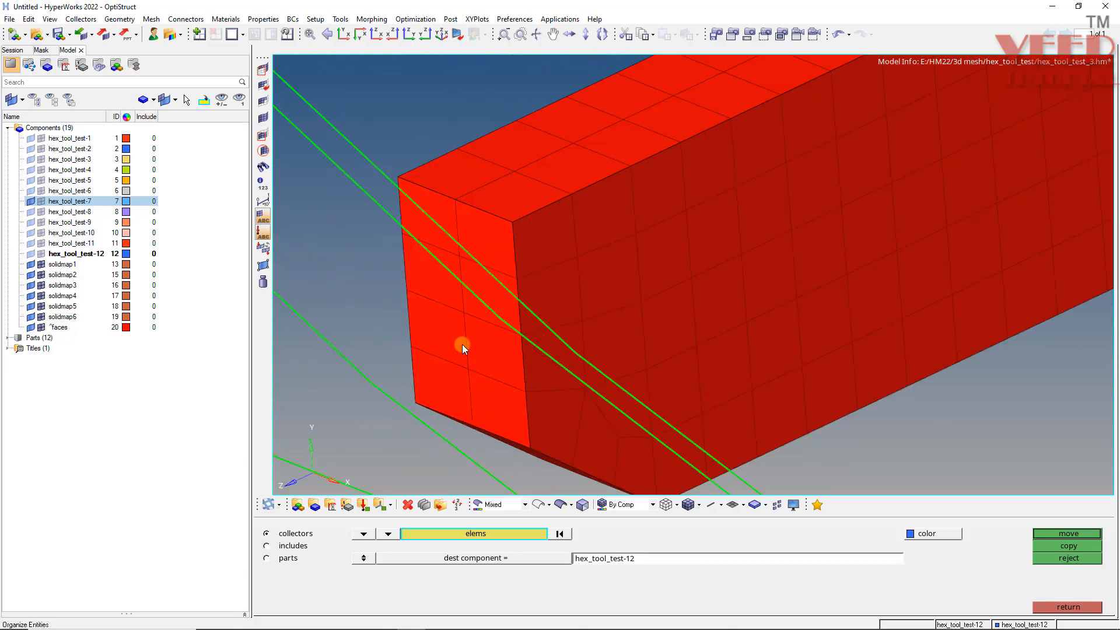
pyautogui.keyDown('ctrl'); pyautogui.moveTo(443, 348); pyautogui.dragTo(442, 368); pyautogui.keyUp('ctrl')
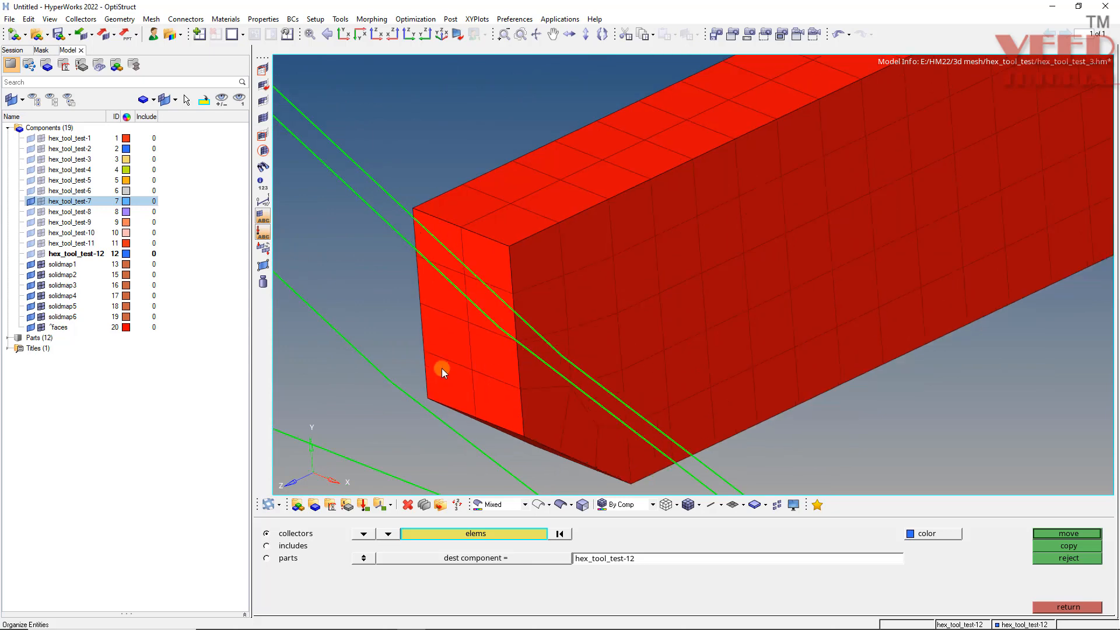
# - Move the elements of the selected face into the hex_tool_test-7 component
pyautogui.click(509, 533)
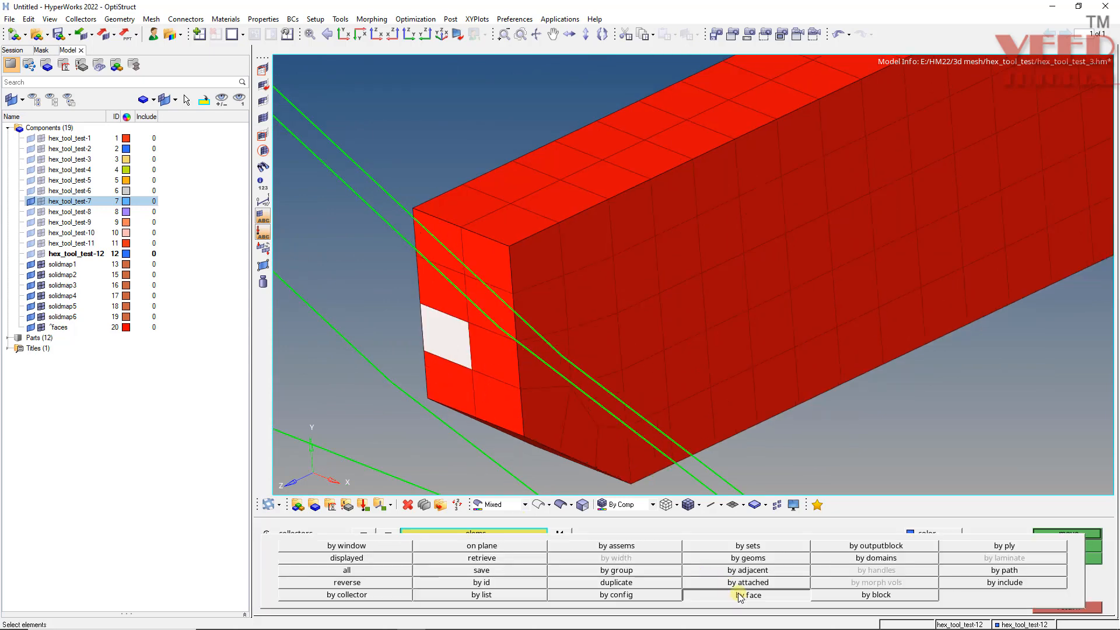
pyautogui.click(745, 594)
pyautogui.scroll(-5, 485, 380)
pyautogui.scroll(-2, 486, 384)
pyautogui.keyDown('ctrl'); pyautogui.moveTo(520, 362); pyautogui.dragTo(298, 344); pyautogui.keyUp('ctrl')
pyautogui.scroll(5, 587, 283)
pyautogui.scroll(-7, 518, 321)
pyautogui.keyDown('ctrl'); pyautogui.moveTo(552, 291); pyautogui.dragTo(557, 484, button='right'); pyautogui.keyUp('ctrl')
pyautogui.scroll(6, 417, 125)
pyautogui.keyDown('ctrl'); pyautogui.click(471, 192); pyautogui.keyUp('ctrl')
pyautogui.keyDown('ctrl'); pyautogui.moveTo(389, 238); pyautogui.dragTo(744, 349); pyautogui.keyUp('ctrl')
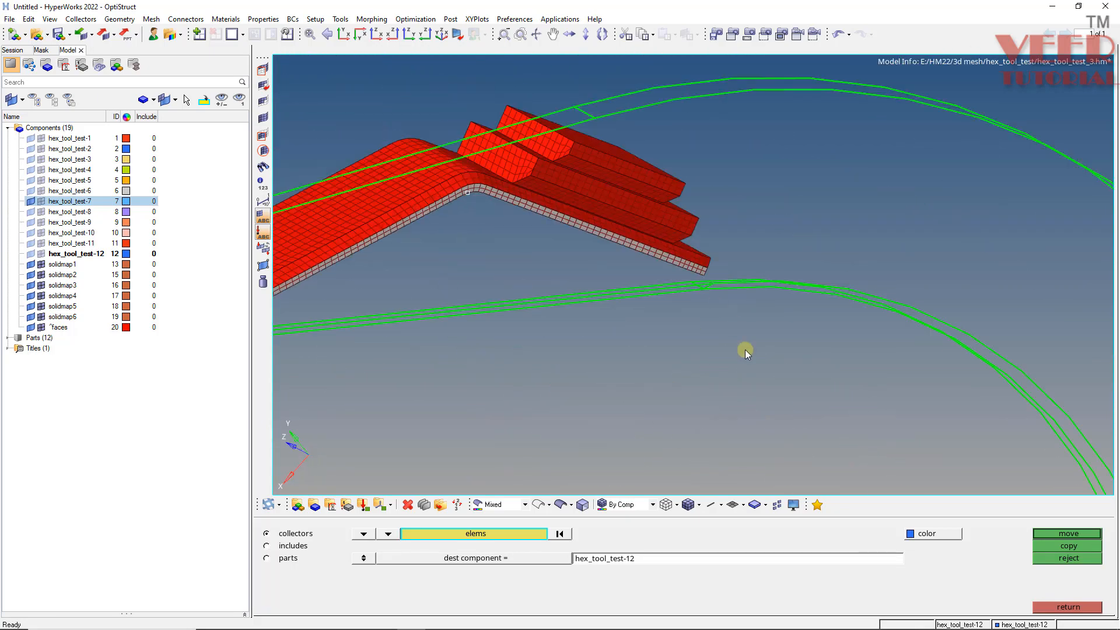
pyautogui.click(504, 559)
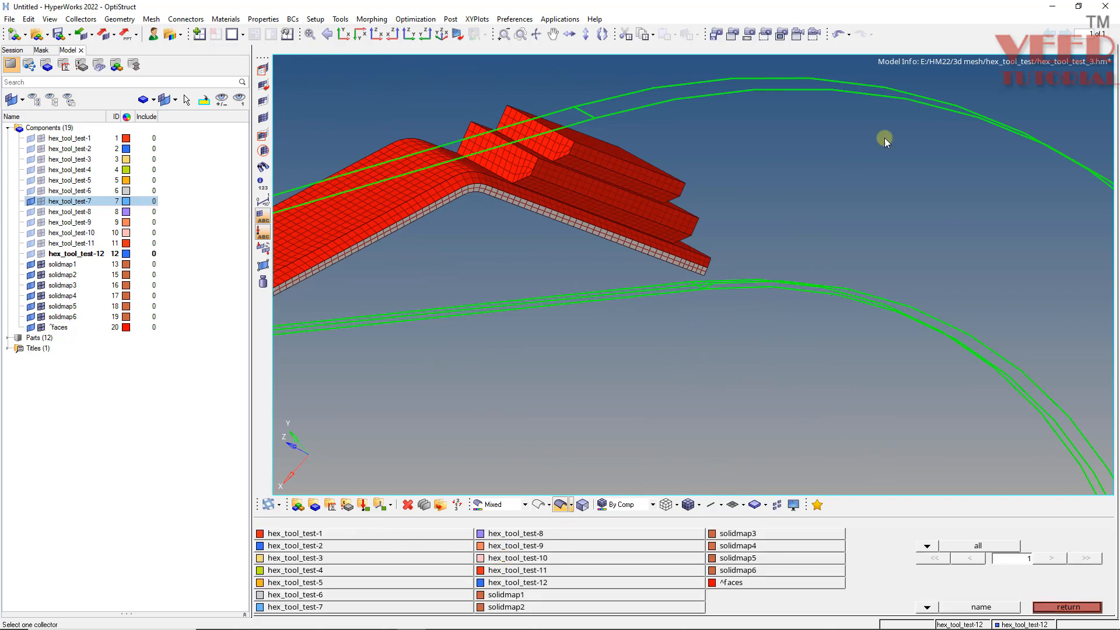
pyautogui.click(862, 91)
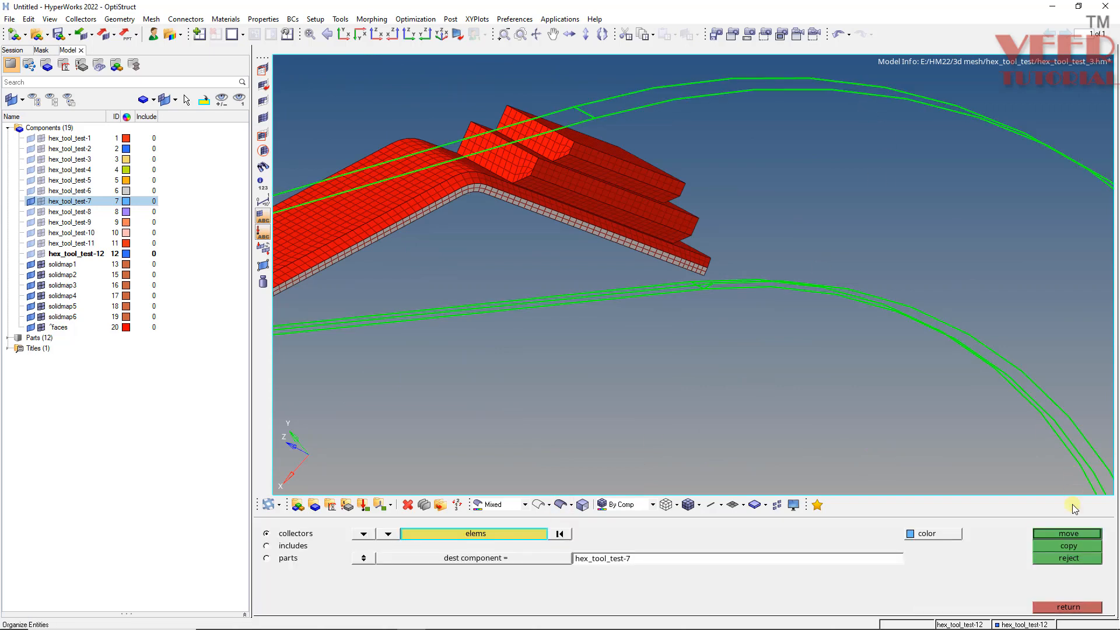
pyautogui.click(1062, 533)
pyautogui.click(1068, 609)
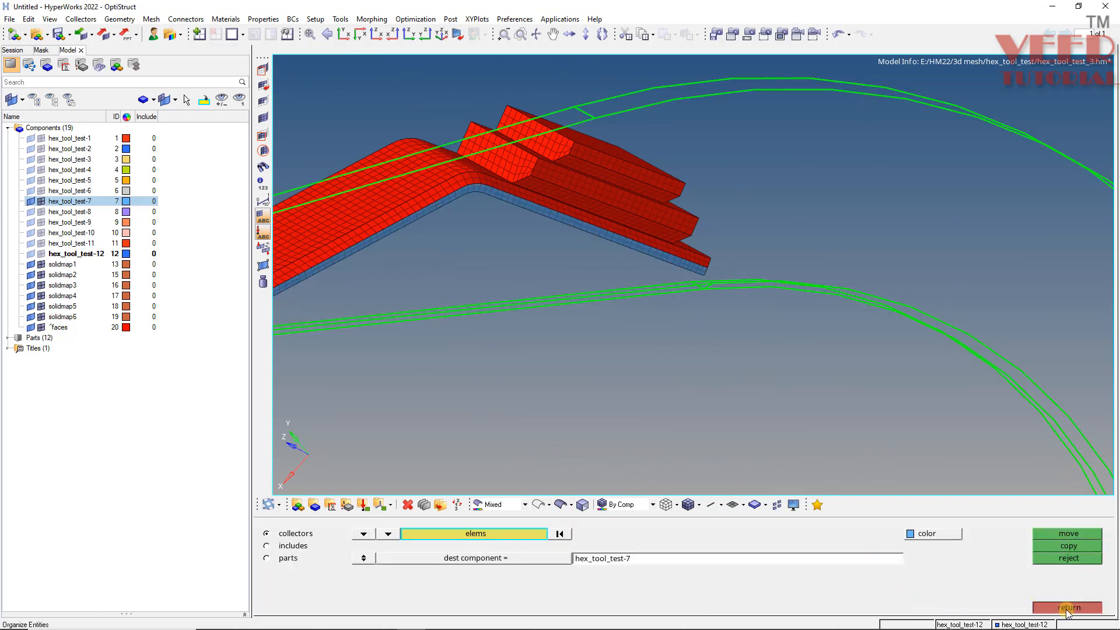
pyautogui.click(1062, 606)
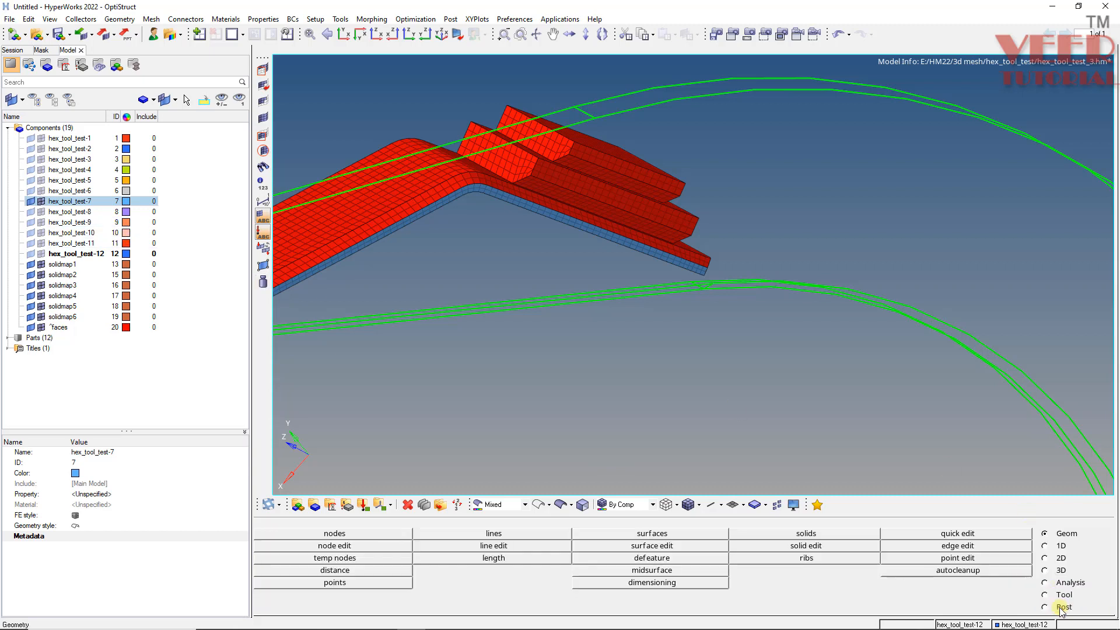
# - Isolate only hex_tool_test-7 and switch the geometry display to shaded surfaces
pyautogui.rightClick(86, 203)
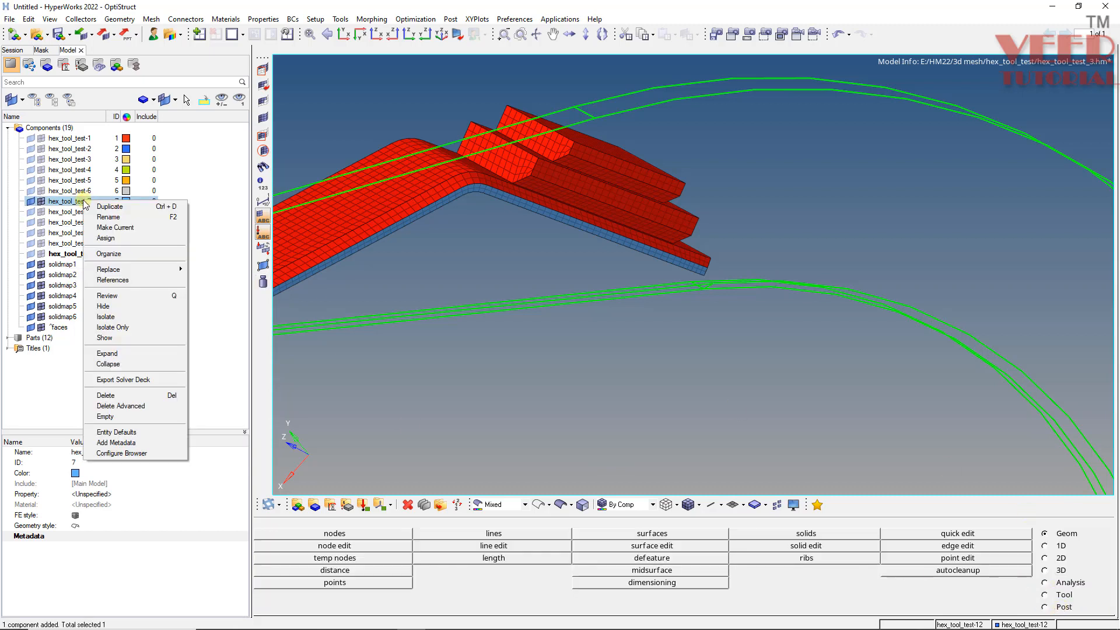
pyautogui.click(117, 327)
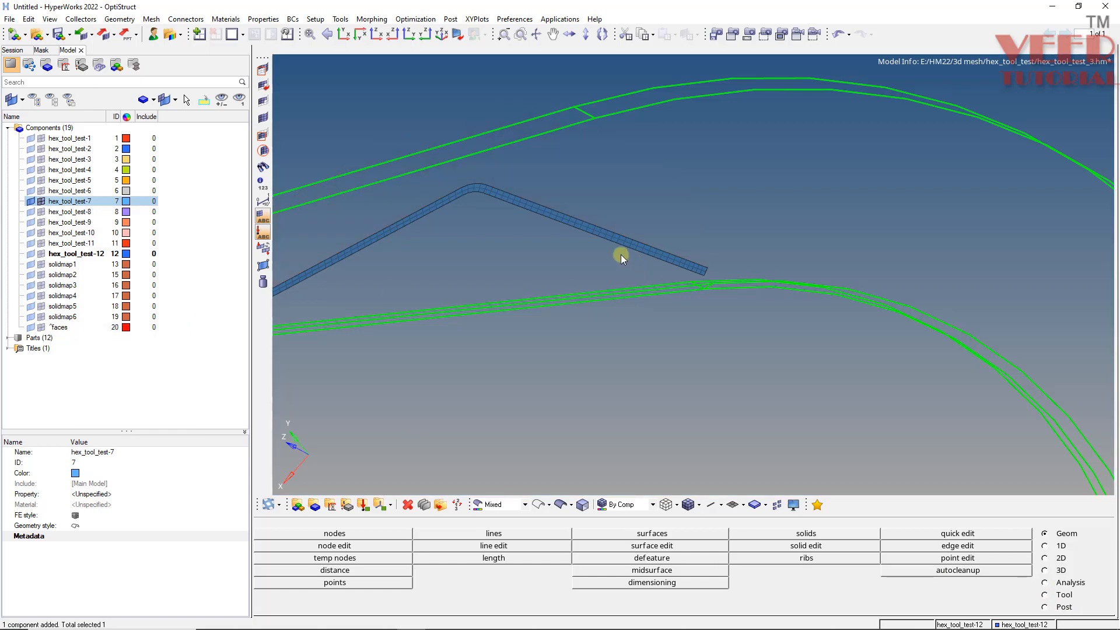
pyautogui.scroll(-3, 593, 216)
pyautogui.moveTo(587, 217)
pyautogui.keyDown('ctrl'); pyautogui.mouseDown()
pyautogui.moveTo(824, 277)
pyautogui.moveTo(464, 548)
pyautogui.mouseUp(); pyautogui.keyUp('ctrl')
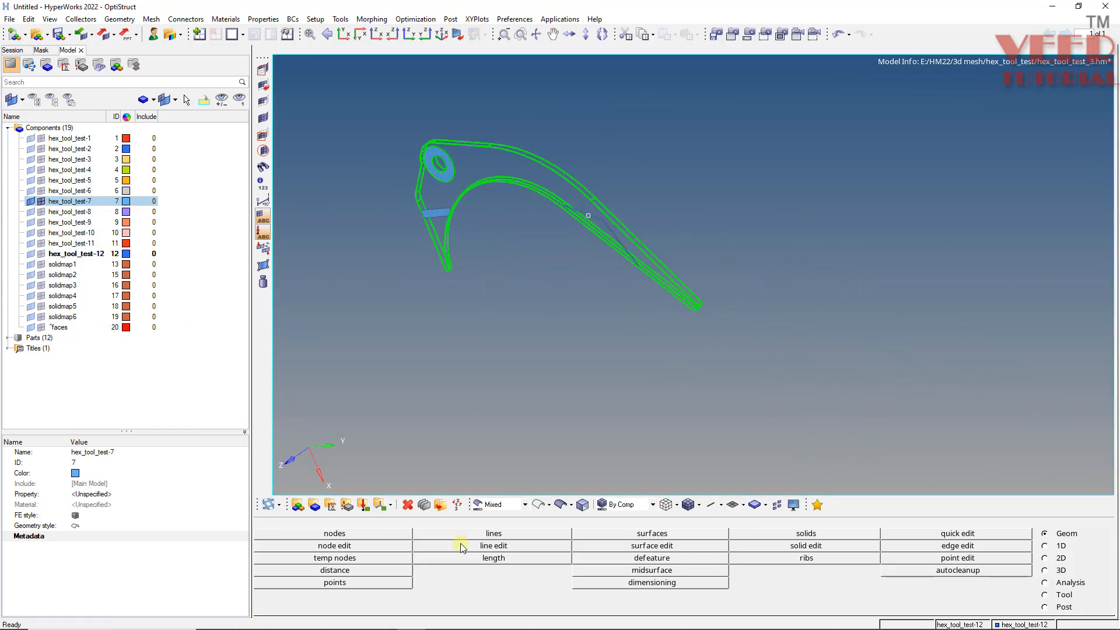
pyautogui.click(561, 505)
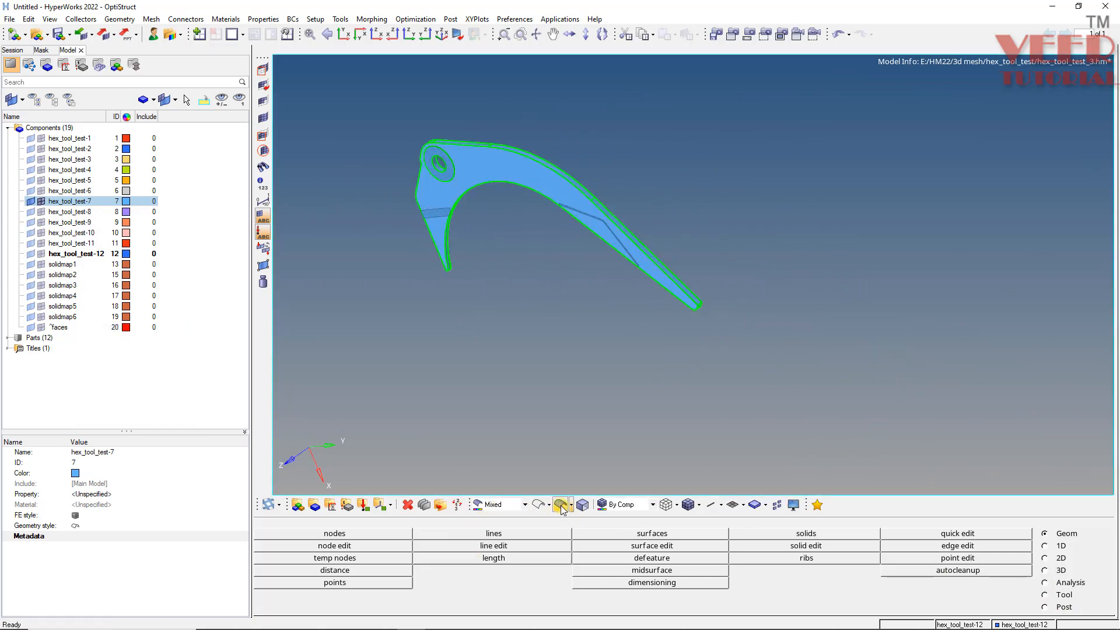
# - Project a duplicate of the plate's corner node onto the geometry surface along the surface normal
pyautogui.moveTo(457, 215)
pyautogui.keyDown('ctrl'); pyautogui.mouseDown()
pyautogui.moveTo(563, 259)
pyautogui.moveTo(683, 161)
pyautogui.mouseUp(); pyautogui.keyUp('ctrl')
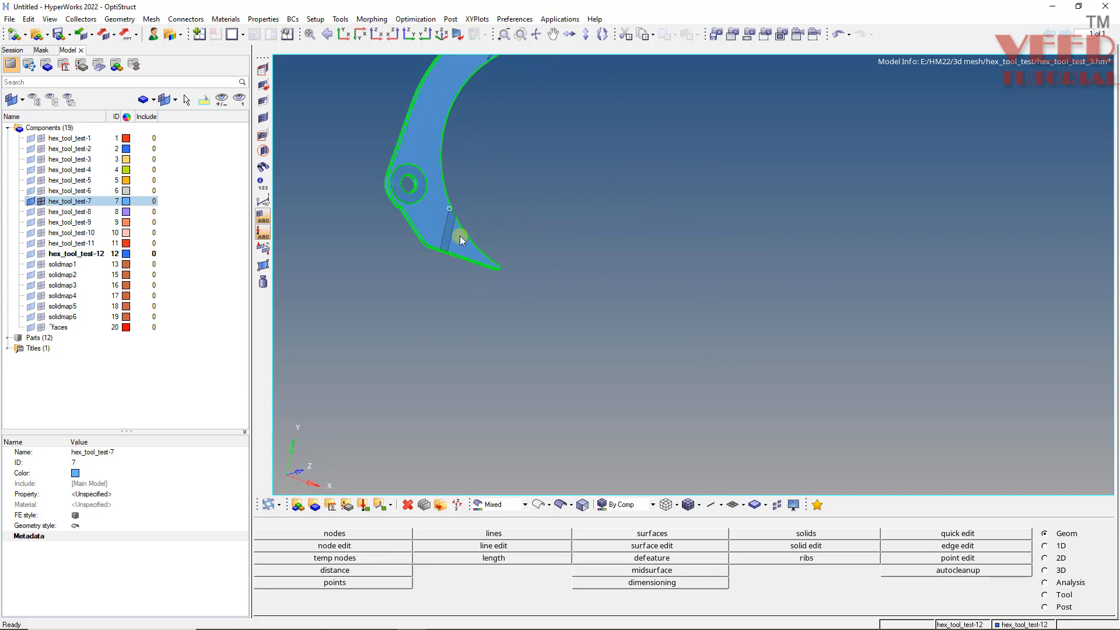
pyautogui.scroll(7, 460, 236)
pyautogui.moveTo(449, 204)
pyautogui.keyDown('ctrl'); pyautogui.mouseDown()
pyautogui.moveTo(418, 210)
pyautogui.moveTo(450, 143)
pyautogui.moveTo(408, 120)
pyautogui.moveTo(493, 288)
pyautogui.moveTo(418, 246)
pyautogui.moveTo(440, 309)
pyautogui.moveTo(417, 276)
pyautogui.moveTo(442, 315)
pyautogui.mouseUp(); pyautogui.keyUp('ctrl')
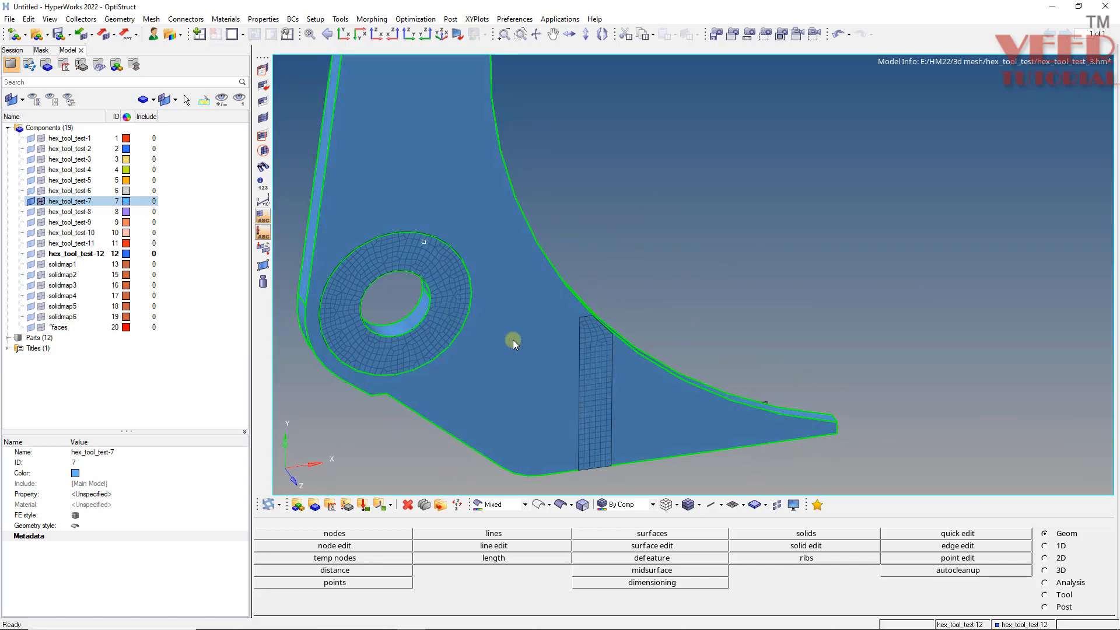
pyautogui.scroll(6, 607, 356)
pyautogui.moveTo(574, 193)
pyautogui.keyDown('ctrl'); pyautogui.mouseDown()
pyautogui.moveTo(512, 307)
pyautogui.moveTo(498, 287)
pyautogui.moveTo(510, 303)
pyautogui.moveTo(478, 326)
pyautogui.moveTo(495, 292)
pyautogui.moveTo(545, 317)
pyautogui.moveTo(517, 276)
pyautogui.moveTo(502, 275)
pyautogui.mouseUp(); pyautogui.keyUp('ctrl')
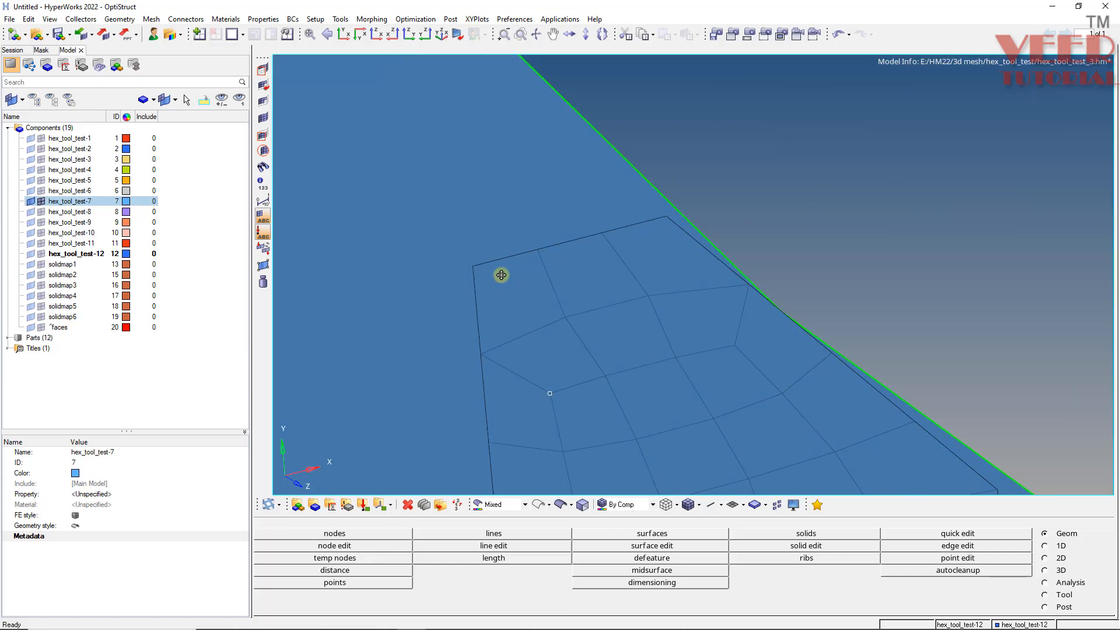
pyautogui.hotkey('shift', 'F7')
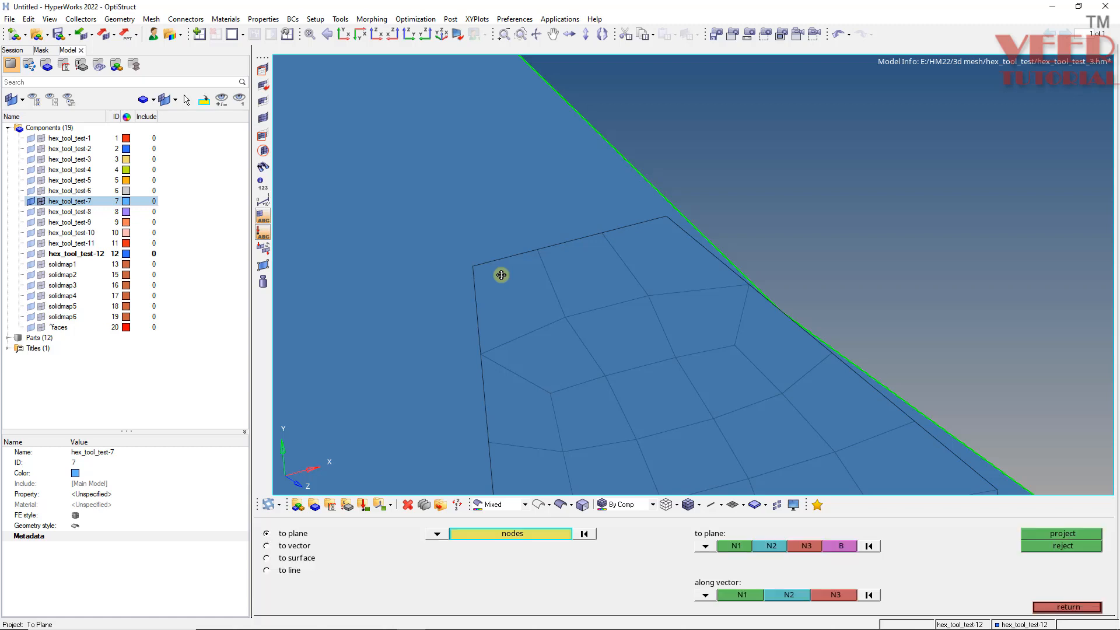
pyautogui.click(267, 557)
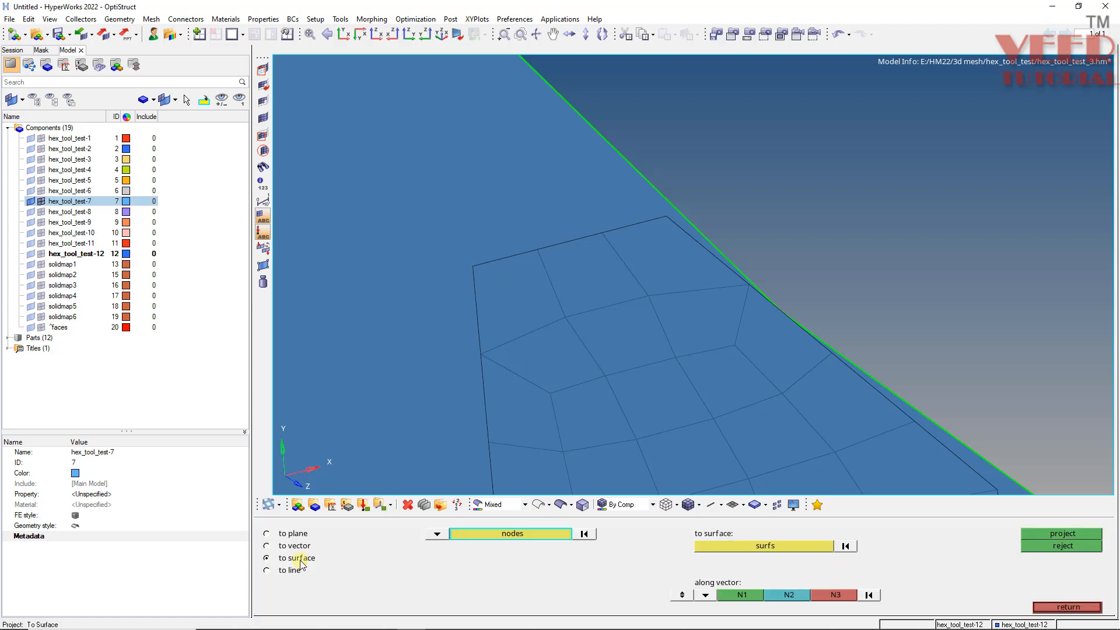
pyautogui.click(682, 594)
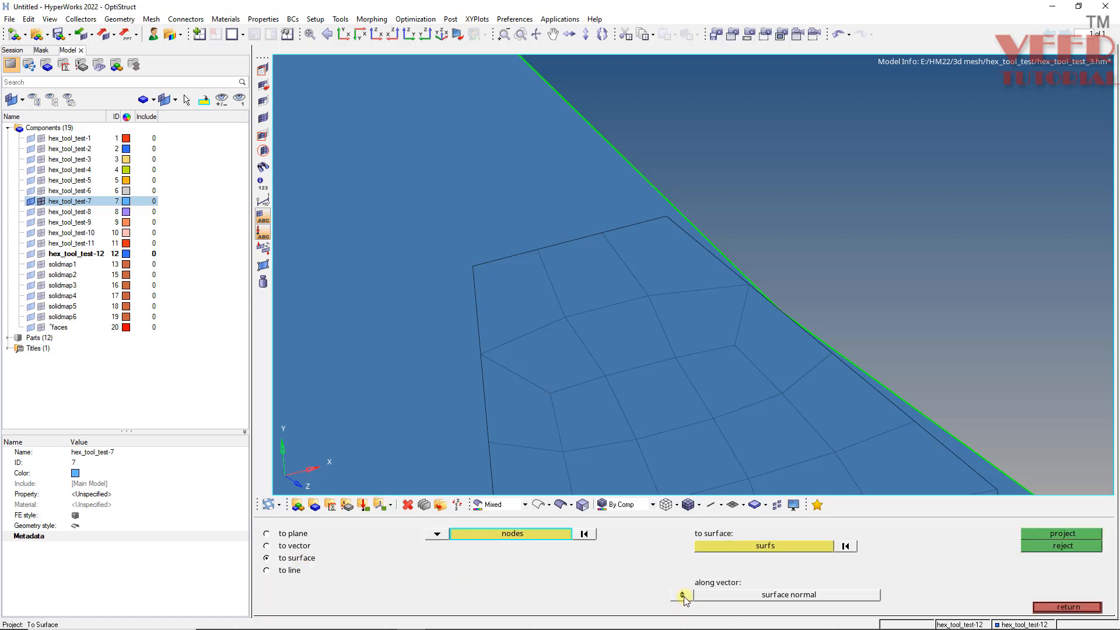
pyautogui.click(472, 266)
pyautogui.click(511, 534)
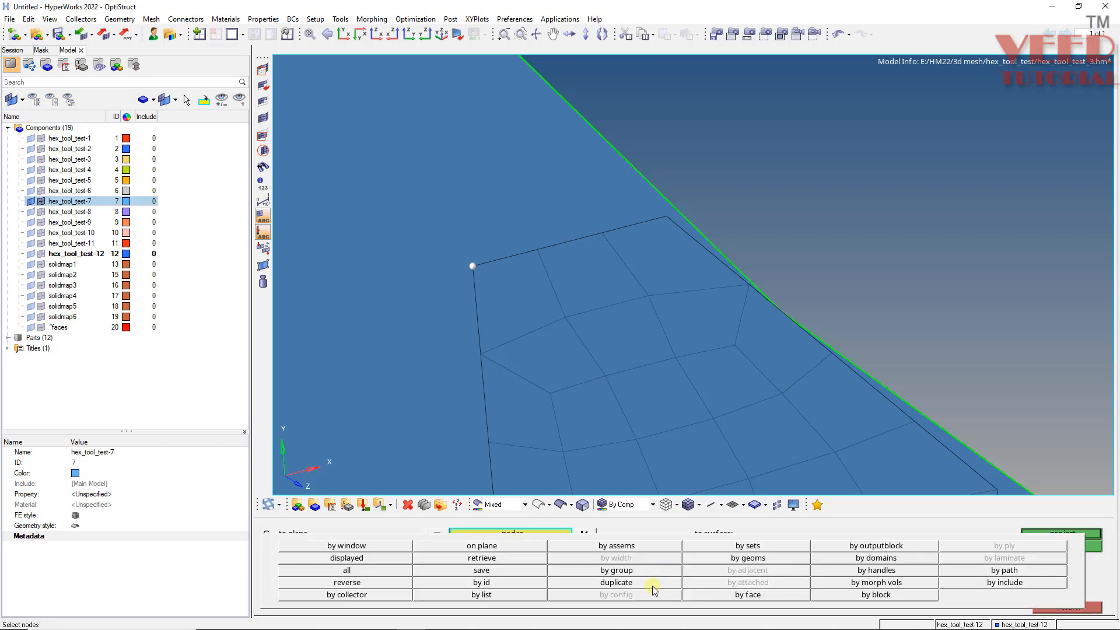
pyautogui.click(651, 585)
pyautogui.click(412, 305)
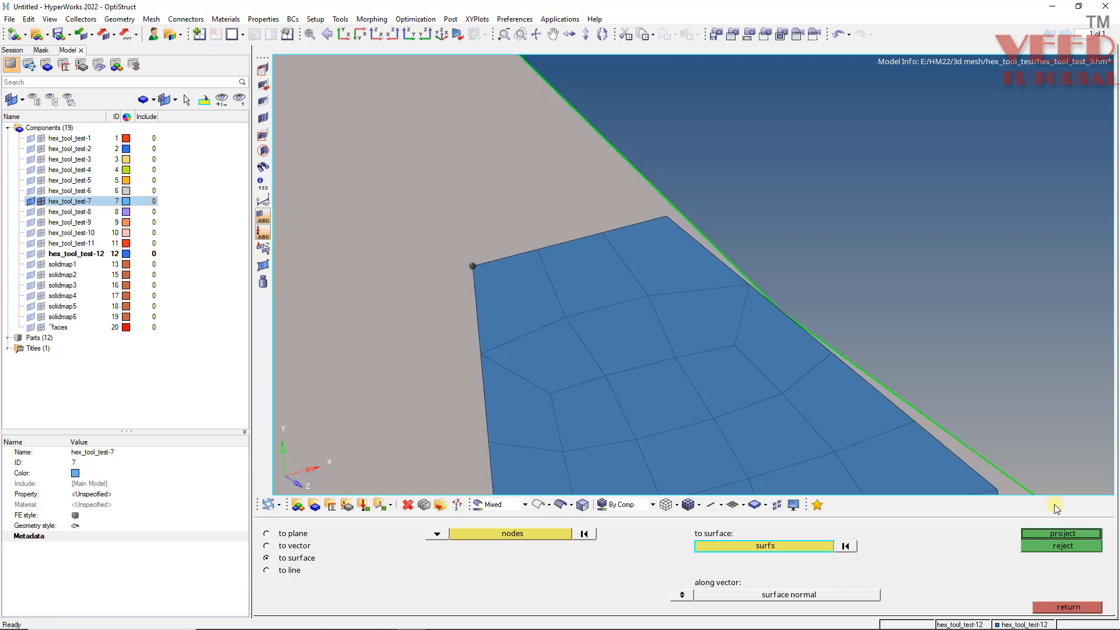
pyautogui.click(1031, 530)
# - Measure the distance between the original corner node and its projected copy
pyautogui.scroll(3, 457, 268)
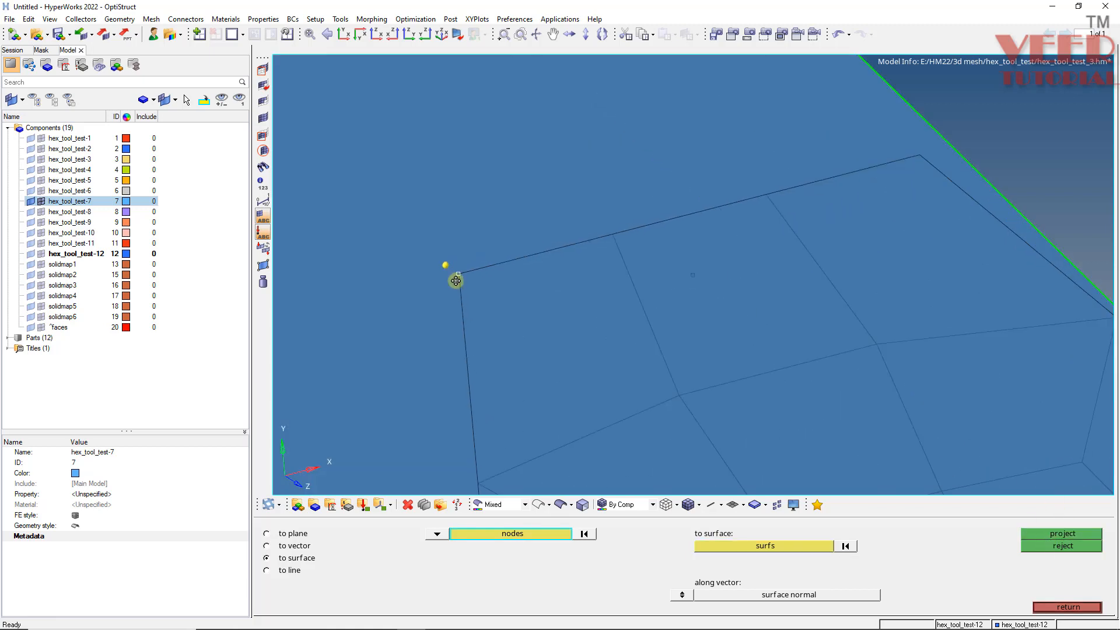
pyautogui.press('F4')
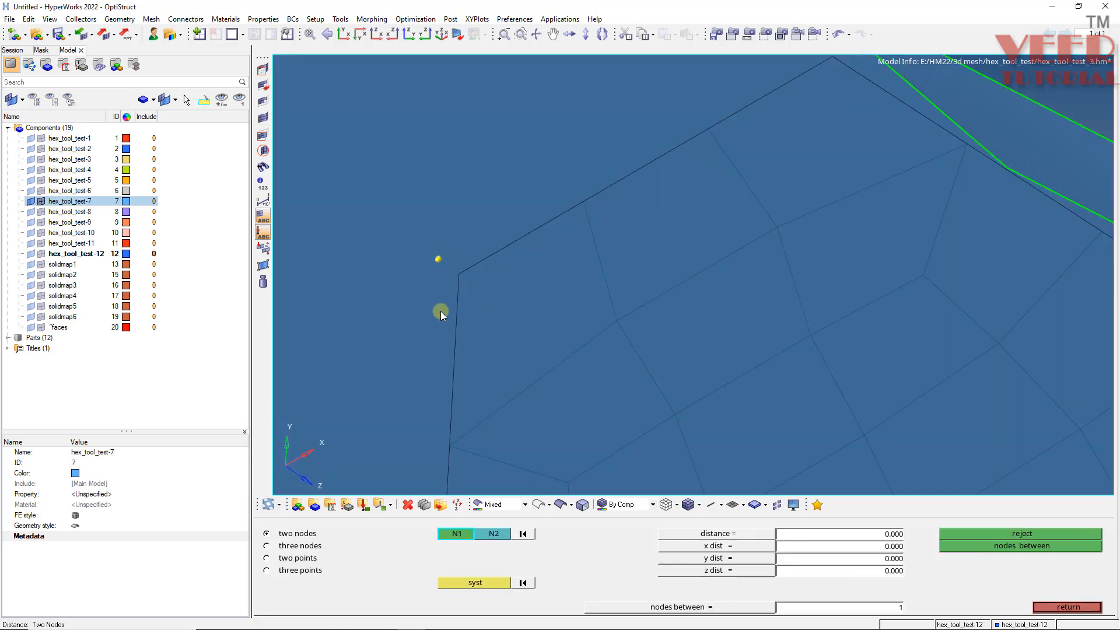
pyautogui.click(461, 275)
pyautogui.click(438, 259)
pyautogui.click(1046, 605)
# - Project the plate's elements, selected by face, onto the geometry surface along the surface normal
pyautogui.scroll(-5, 538, 270)
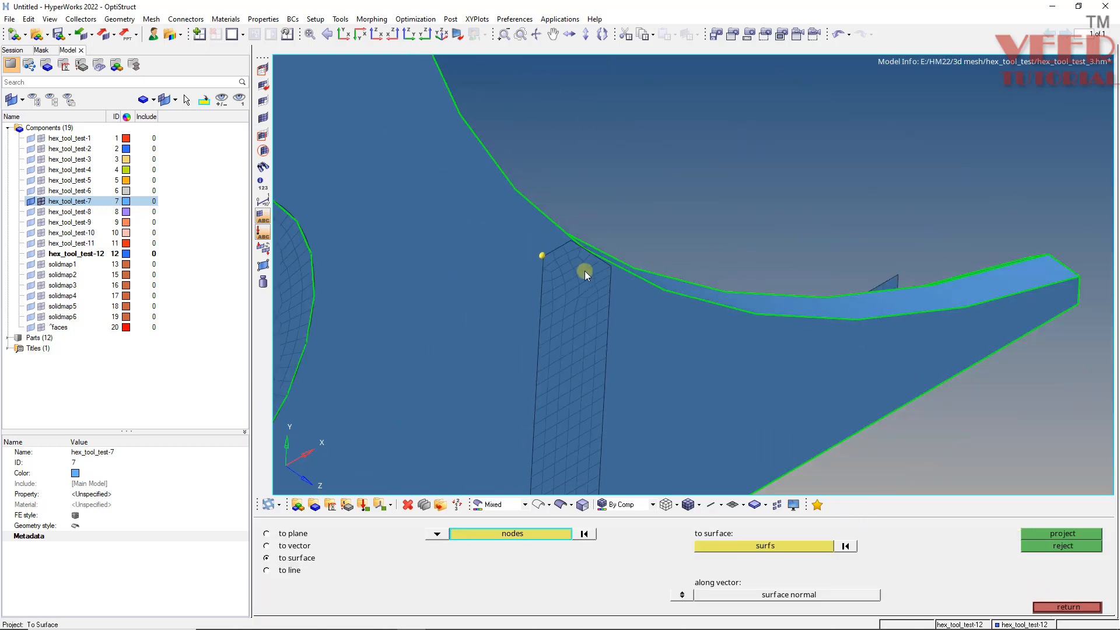
pyautogui.scroll(3, 546, 266)
pyautogui.scroll(-4, 608, 376)
pyautogui.scroll(3, 569, 408)
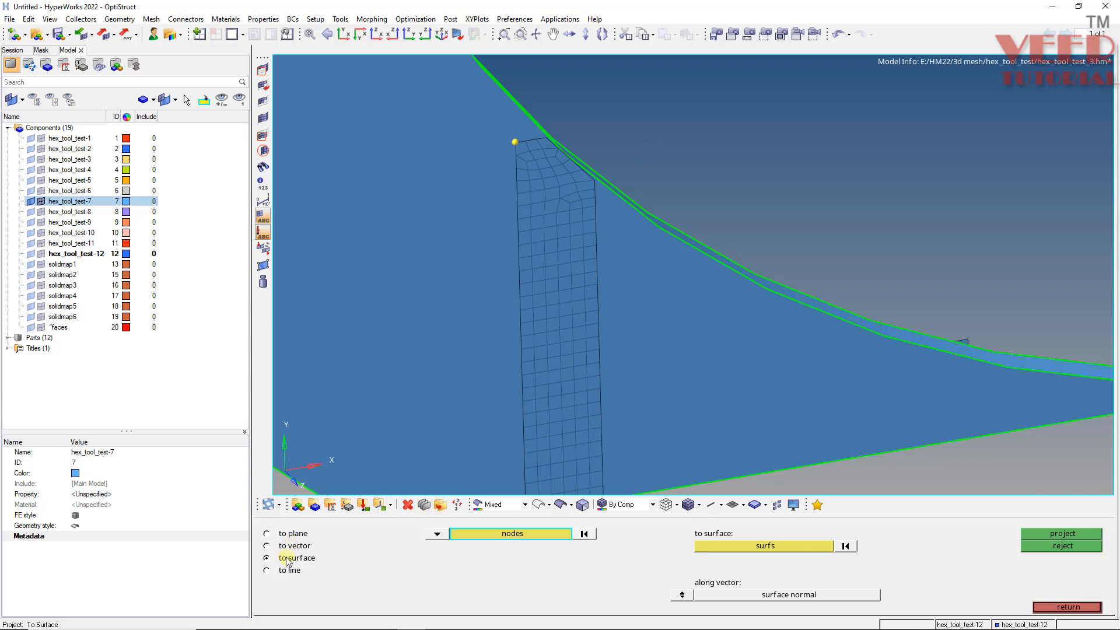
pyautogui.click(431, 539)
pyautogui.click(429, 561)
pyautogui.click(540, 330)
pyautogui.click(538, 533)
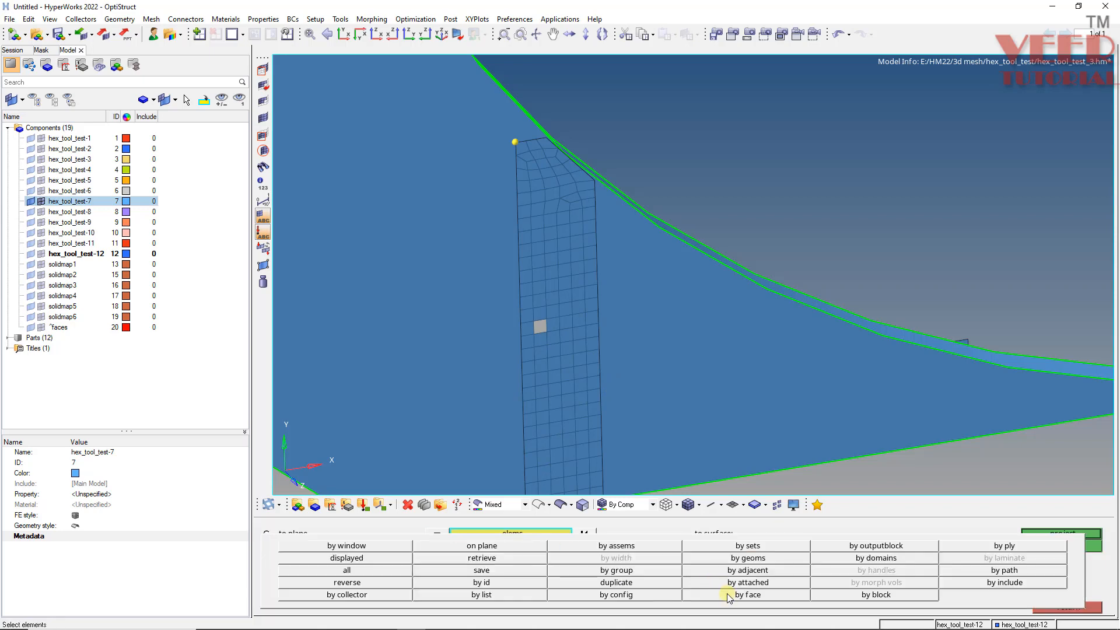
pyautogui.click(746, 594)
pyautogui.click(739, 548)
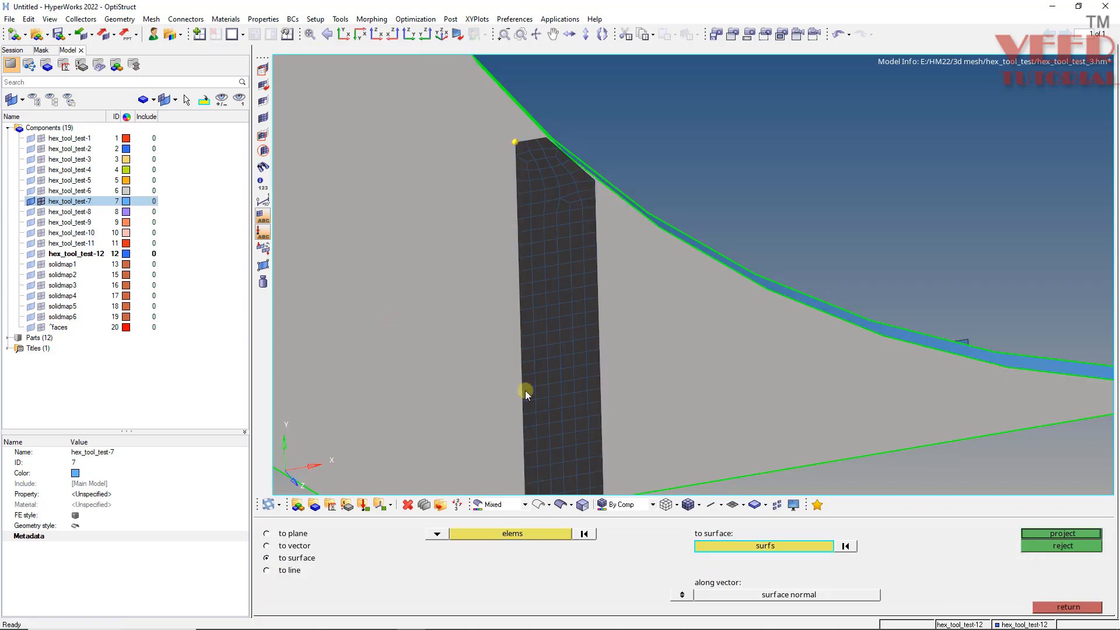
pyautogui.click(1061, 533)
# - Examine the projected plate mesh against the hex_tool_test-7 geometry from several angles
pyautogui.scroll(-1, 508, 257)
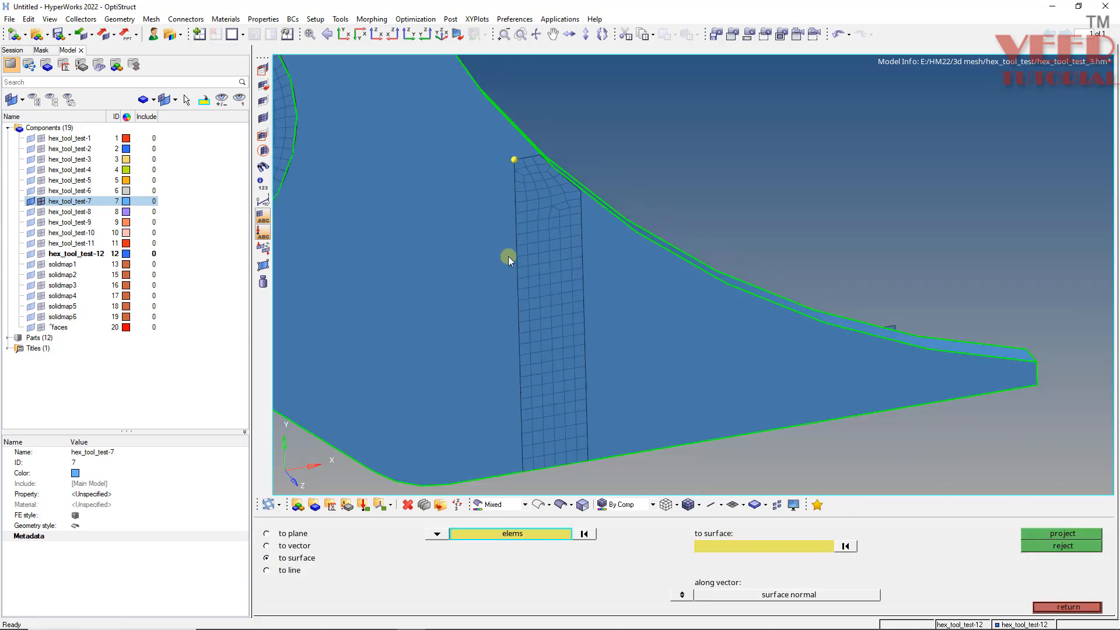
pyautogui.scroll(-4, 509, 257)
pyautogui.scroll(10, 520, 344)
pyautogui.keyDown('ctrl'); pyautogui.moveTo(530, 401); pyautogui.dragTo(452, 374); pyautogui.keyUp('ctrl')
pyautogui.scroll(-7, 498, 363)
pyautogui.scroll(-5, 579, 356)
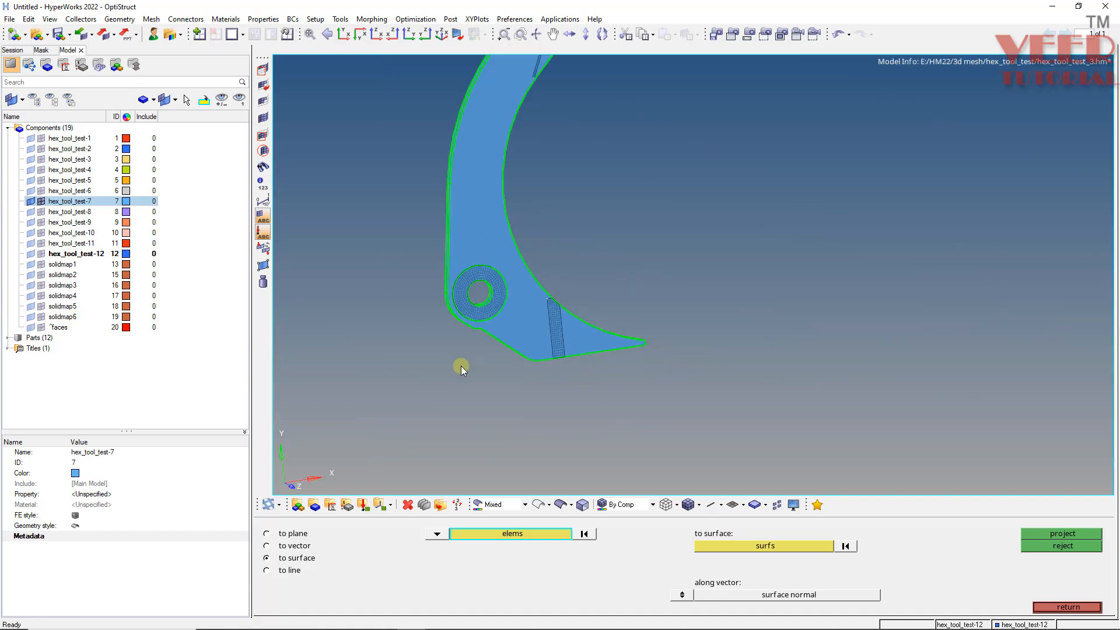
pyautogui.scroll(-5, 461, 366)
pyautogui.scroll(10, 489, 230)
pyautogui.keyDown('ctrl'); pyautogui.moveTo(456, 320); pyautogui.dragTo(538, 228); pyautogui.keyUp('ctrl')
pyautogui.scroll(4, 505, 307)
pyautogui.keyDown('ctrl'); pyautogui.moveTo(521, 290); pyautogui.dragTo(509, 391); pyautogui.keyUp('ctrl')
pyautogui.moveTo(512, 297)
pyautogui.keyDown('ctrl'); pyautogui.mouseDown()
pyautogui.moveTo(527, 286)
pyautogui.moveTo(507, 297)
pyautogui.moveTo(495, 360)
pyautogui.moveTo(545, 360)
pyautogui.moveTo(575, 328)
pyautogui.moveTo(513, 304)
pyautogui.moveTo(537, 325)
pyautogui.moveTo(595, 302)
pyautogui.moveTo(607, 395)
pyautogui.moveTo(548, 358)
pyautogui.mouseUp(); pyautogui.keyUp('ctrl')
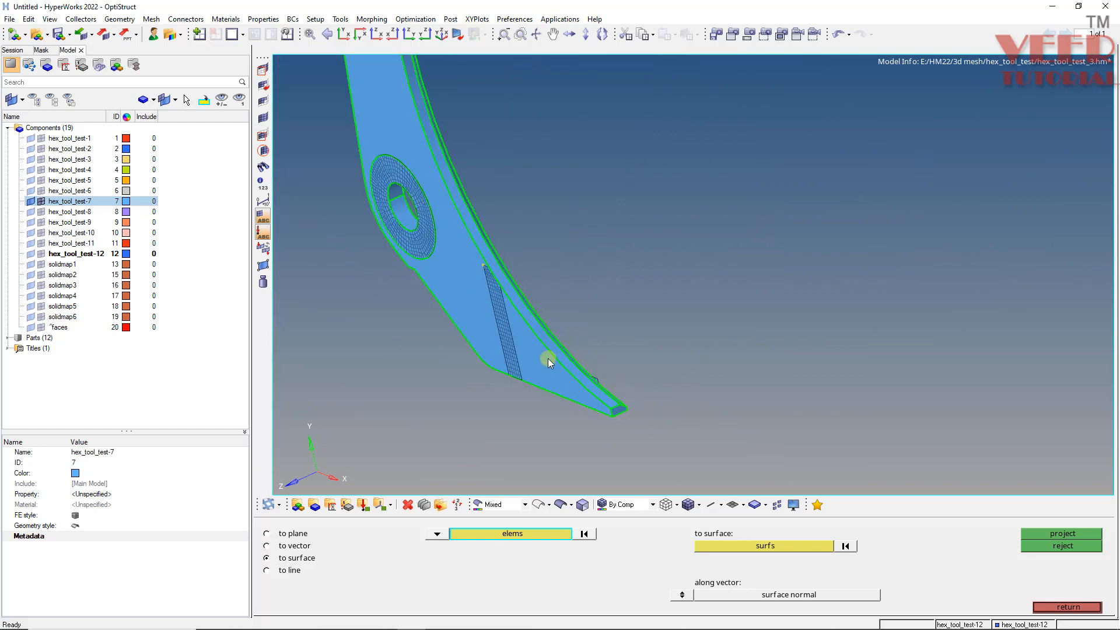
pyautogui.keyDown('ctrl'); pyautogui.scroll(-4, 547, 358); pyautogui.keyUp('ctrl')
pyautogui.keyDown('ctrl'); pyautogui.scroll(5, 508, 297); pyautogui.keyUp('ctrl')
pyautogui.moveTo(447, 332)
pyautogui.keyDown('ctrl'); pyautogui.mouseDown()
pyautogui.moveTo(457, 345)
pyautogui.moveTo(678, 301)
pyautogui.moveTo(646, 318)
pyautogui.moveTo(467, 240)
pyautogui.moveTo(429, 328)
pyautogui.moveTo(463, 330)
pyautogui.moveTo(488, 307)
pyautogui.mouseUp(); pyautogui.keyUp('ctrl')
pyautogui.keyDown('ctrl'); pyautogui.scroll(-4, 435, 406); pyautogui.keyUp('ctrl')
pyautogui.keyDown('ctrl'); pyautogui.scroll(3, 440, 300); pyautogui.keyUp('ctrl')
pyautogui.keyDown('ctrl'); pyautogui.moveTo(418, 328); pyautogui.dragTo(517, 439); pyautogui.keyUp('ctrl')
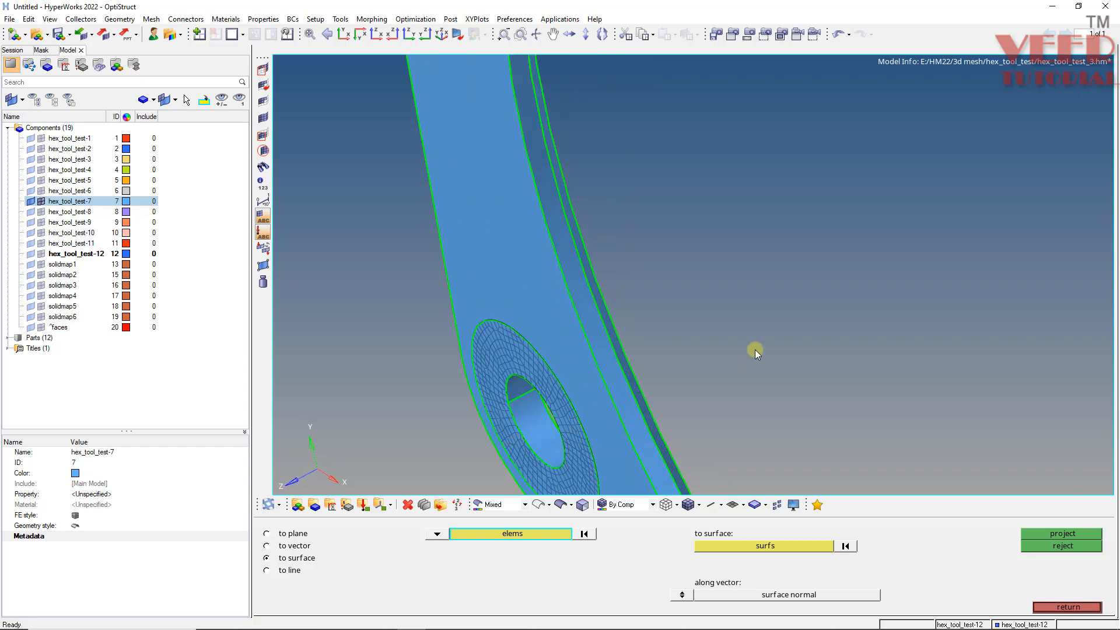
pyautogui.keyDown('ctrl'); pyautogui.moveTo(375, 255); pyautogui.dragTo(553, 346); pyautogui.keyUp('ctrl')
pyautogui.keyDown('ctrl'); pyautogui.scroll(4, 455, 357); pyautogui.keyUp('ctrl')
pyautogui.keyDown('ctrl'); pyautogui.scroll(-4, 413, 388); pyautogui.keyUp('ctrl')
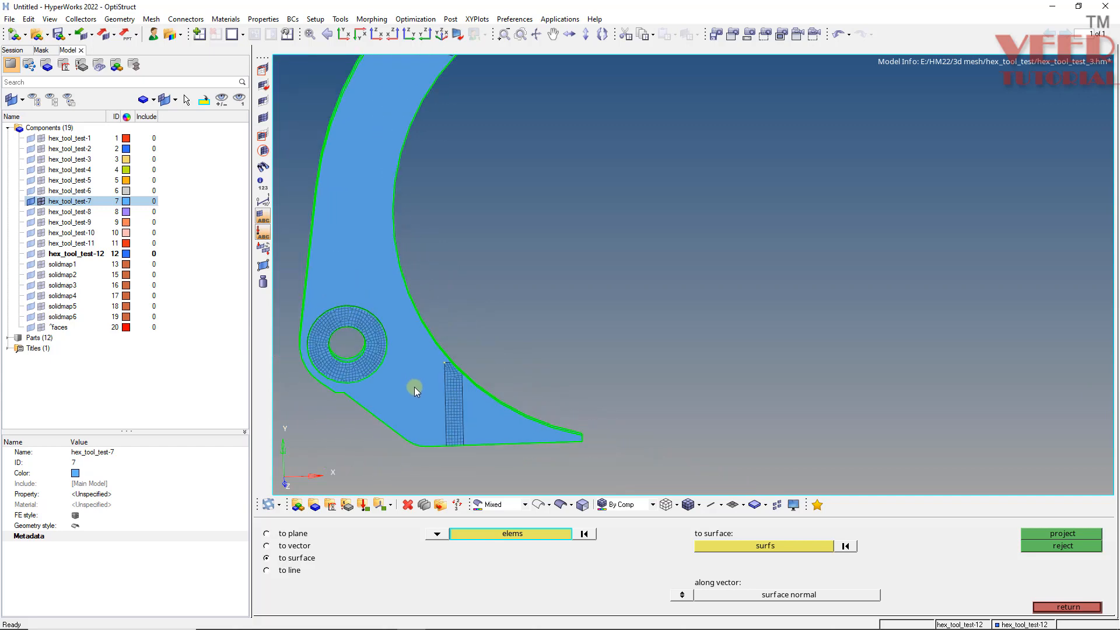
pyautogui.keyDown('ctrl'); pyautogui.scroll(-4, 399, 425); pyautogui.keyUp('ctrl')
pyautogui.keyDown('ctrl'); pyautogui.scroll(6, 452, 168); pyautogui.keyUp('ctrl')
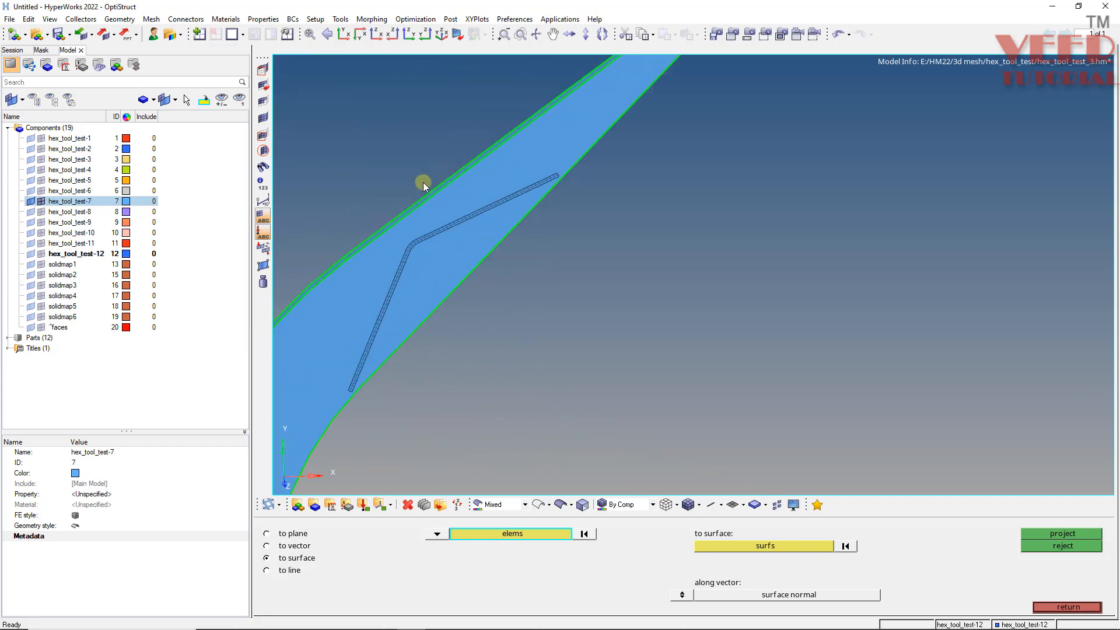
pyautogui.moveTo(357, 357)
pyautogui.keyDown('ctrl'); pyautogui.mouseDown()
pyautogui.moveTo(362, 255)
pyautogui.moveTo(439, 342)
pyautogui.moveTo(363, 345)
pyautogui.mouseUp(); pyautogui.keyUp('ctrl')
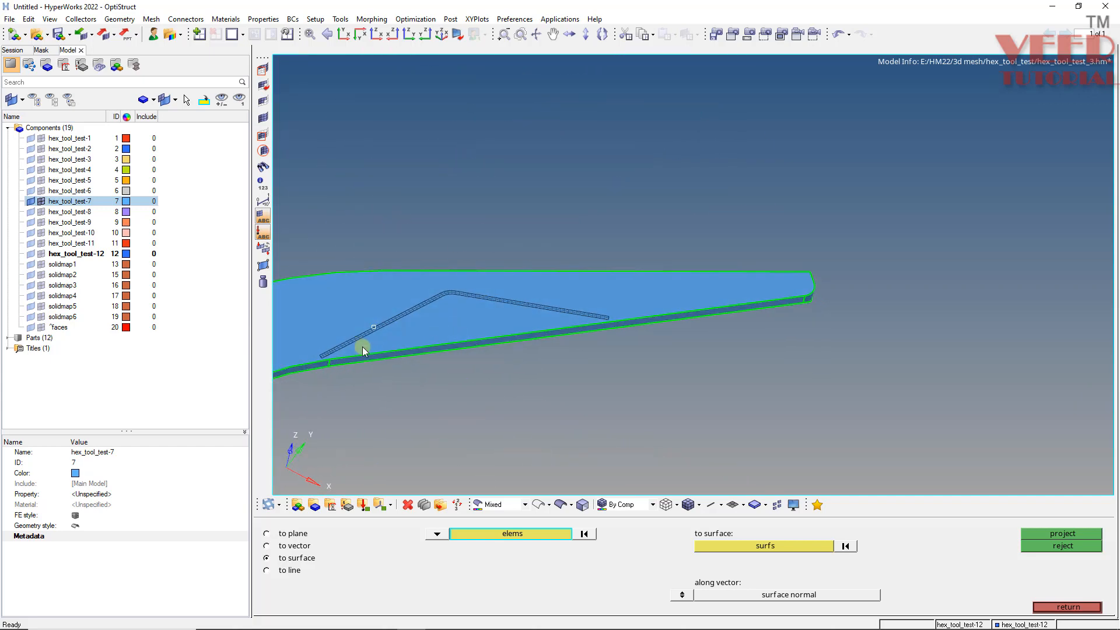
pyautogui.keyDown('ctrl'); pyautogui.scroll(4, 623, 346); pyautogui.keyUp('ctrl')
pyautogui.keyDown('ctrl'); pyautogui.scroll(-4, 623, 345); pyautogui.keyUp('ctrl')
pyautogui.keyDown('ctrl'); pyautogui.scroll(7, 462, 359); pyautogui.keyUp('ctrl')
pyautogui.keyDown('ctrl'); pyautogui.scroll(-3, 468, 387); pyautogui.keyUp('ctrl')
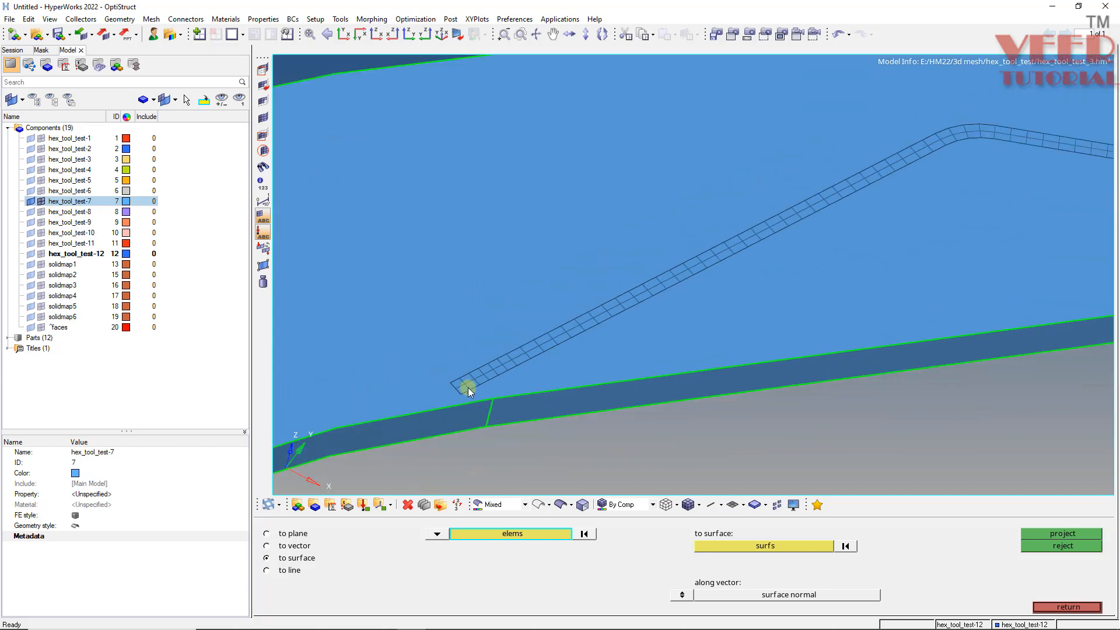
# - Split the geometry surface with a line from the plate's end node using quick edit's split surf-line
pyautogui.press('F11')
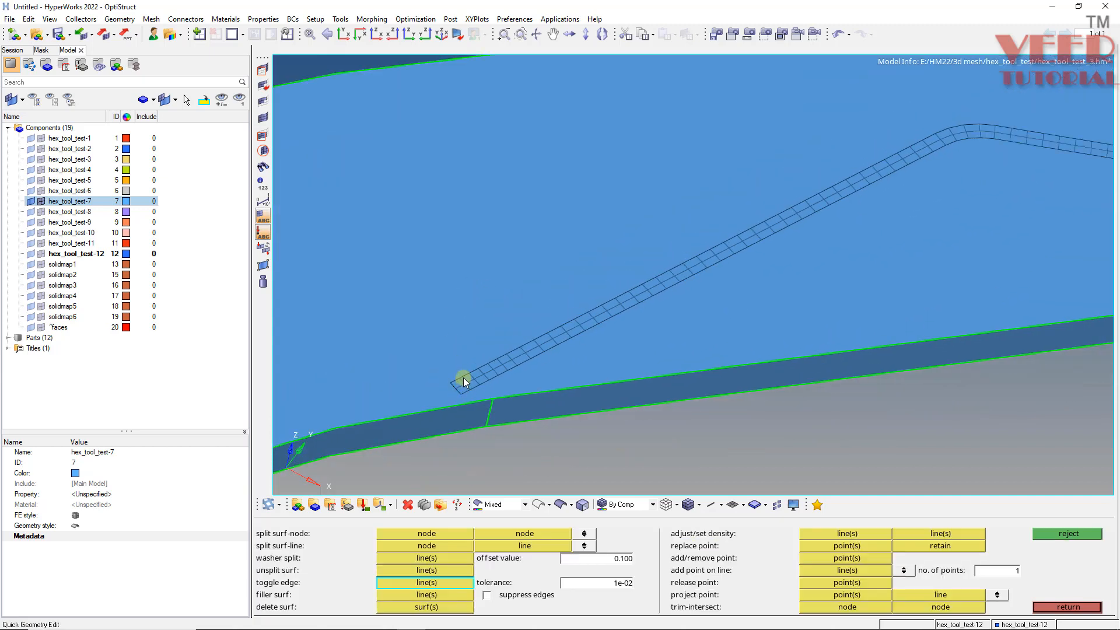
pyautogui.click(428, 547)
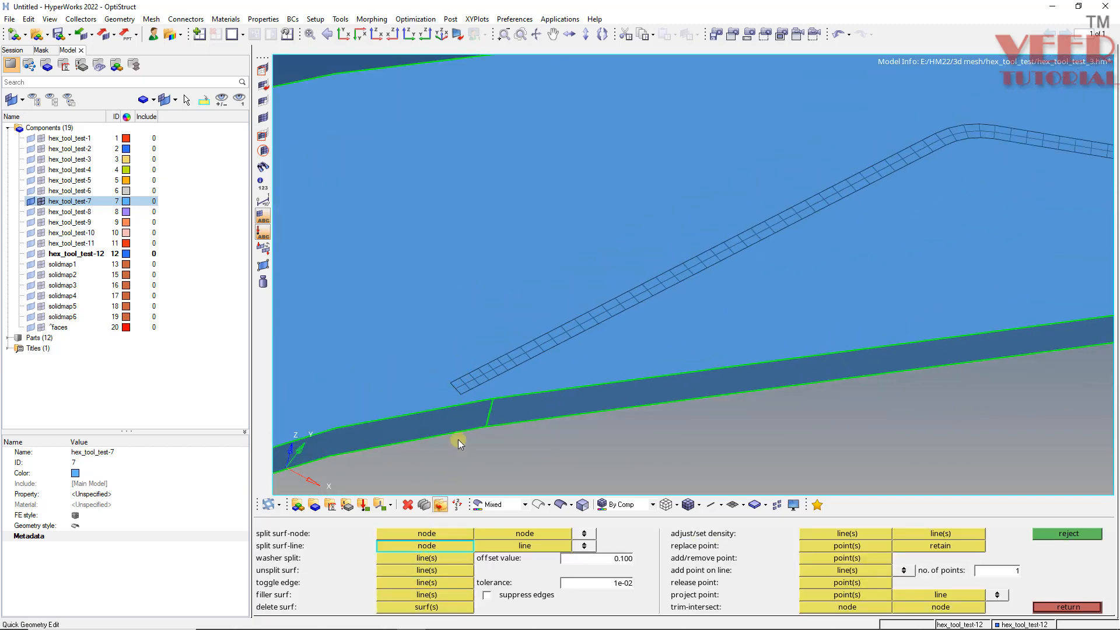
pyautogui.click(449, 383)
pyautogui.keyDown('ctrl'); pyautogui.scroll(-2, 447, 383); pyautogui.keyUp('ctrl')
pyautogui.click(385, 256)
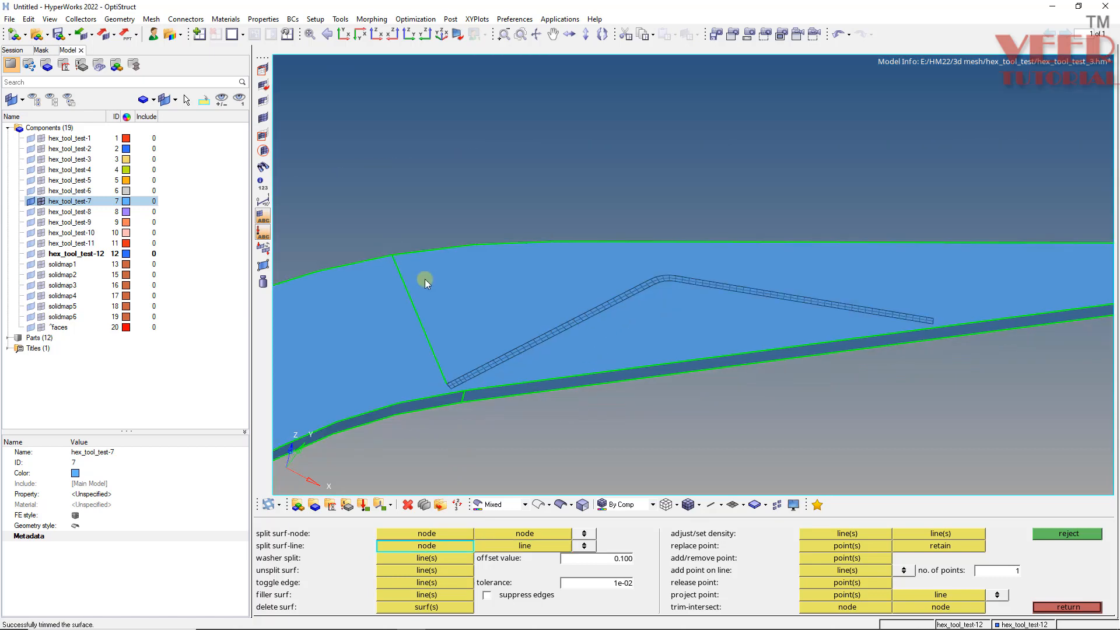
# - Split the geometry surface with a line from the node at the plate's other end using split surf-line
pyautogui.keyDown('ctrl'); pyautogui.scroll(3, 450, 397); pyautogui.keyUp('ctrl')
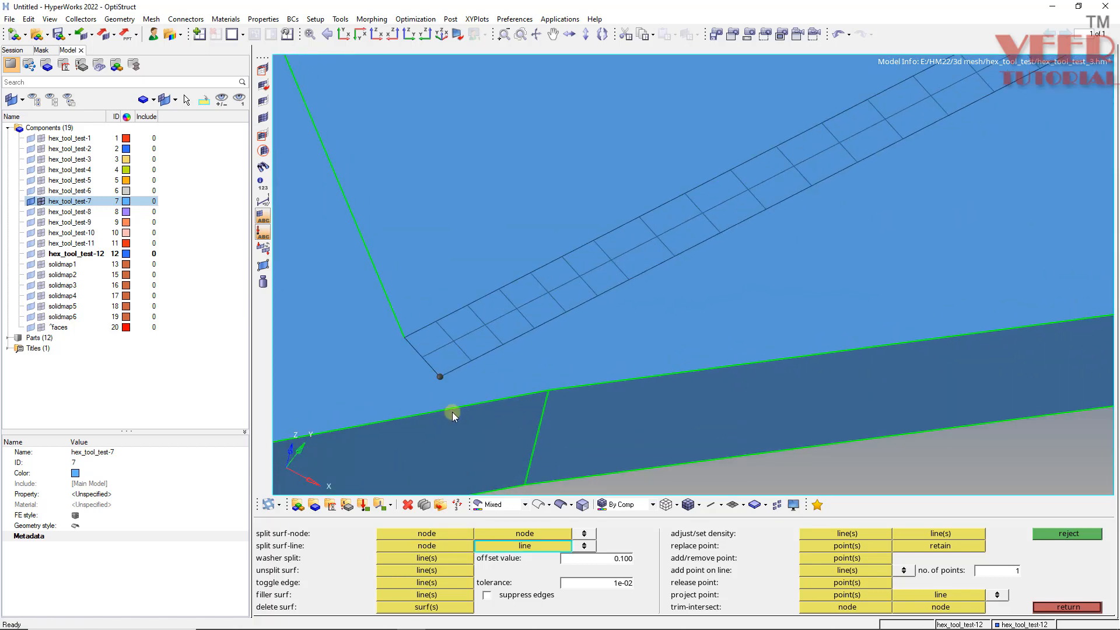
pyautogui.keyDown('ctrl'); pyautogui.scroll(-8, 362, 360); pyautogui.keyUp('ctrl')
pyautogui.keyDown('ctrl'); pyautogui.moveTo(864, 257); pyautogui.dragTo(716, 288, button='right'); pyautogui.keyUp('ctrl')
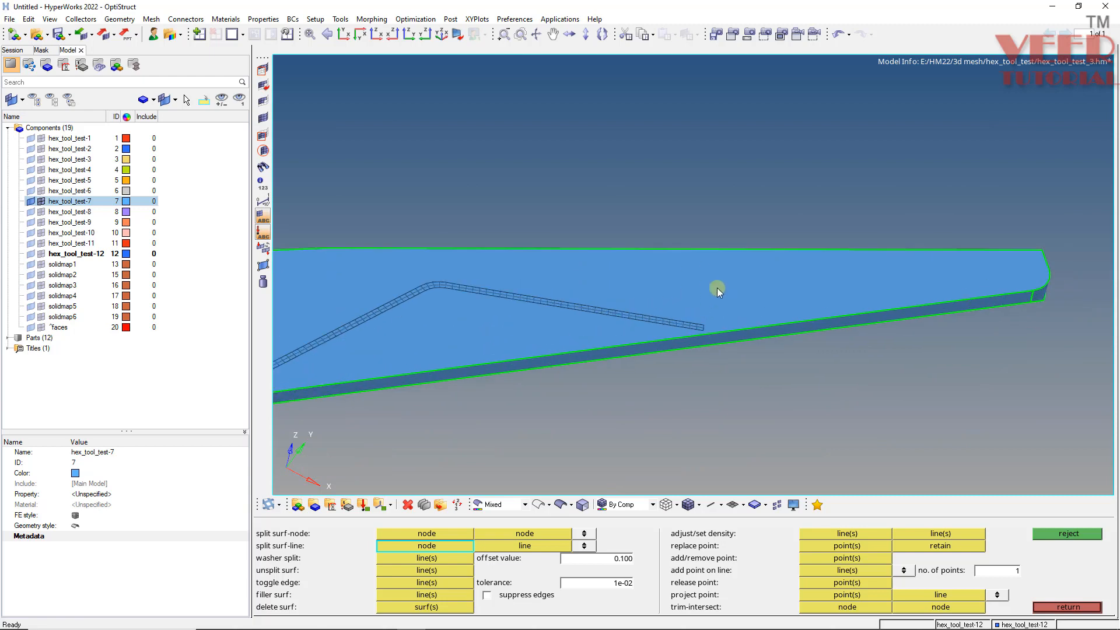
pyautogui.keyDown('ctrl'); pyautogui.scroll(3, 716, 287); pyautogui.keyUp('ctrl')
pyautogui.click(692, 363)
pyautogui.click(688, 211)
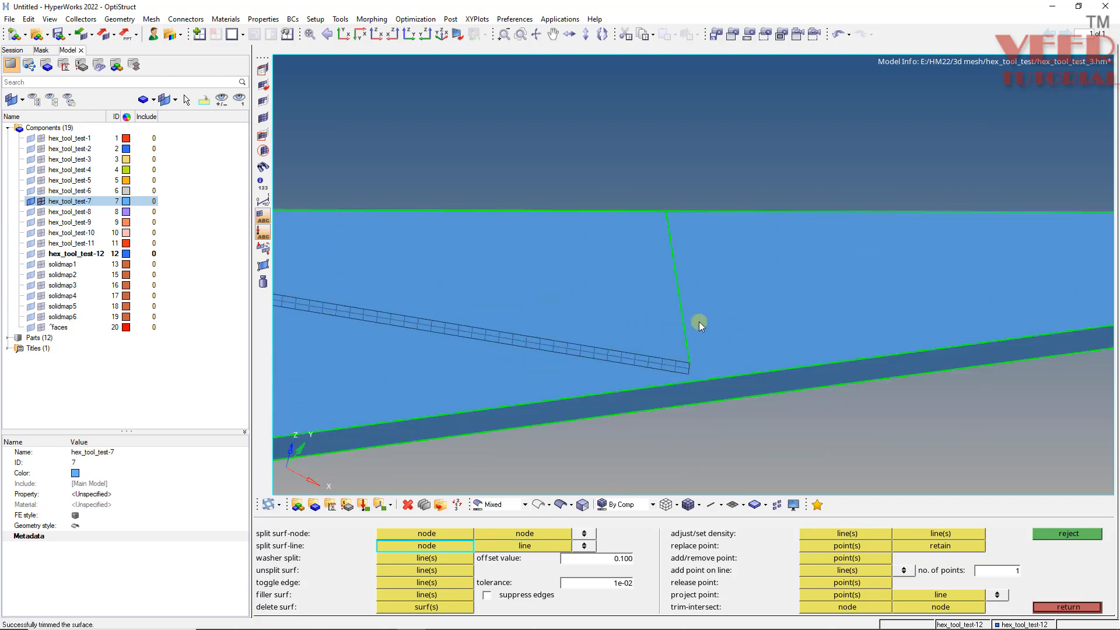
# - Split the lower surface region with a line from the same plate end node to the bottom edge
pyautogui.keyDown('ctrl'); pyautogui.scroll(3, 689, 372); pyautogui.keyUp('ctrl')
pyautogui.click(690, 373)
pyautogui.click(694, 392)
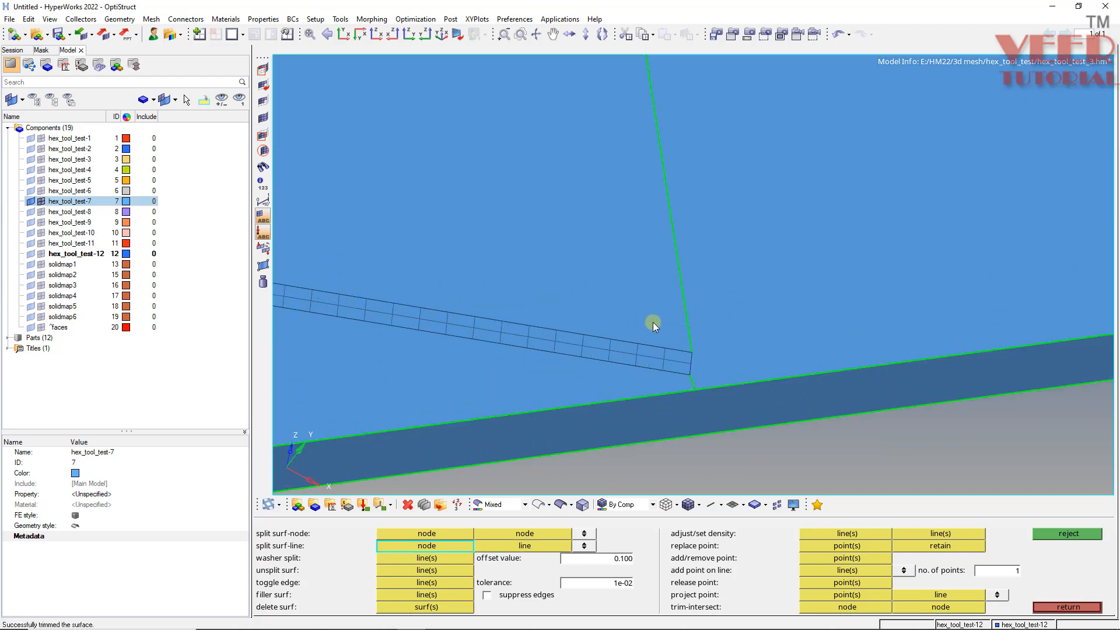
# - Examine the new split lines at both ends of the plate
pyautogui.keyDown('ctrl'); pyautogui.scroll(-6, 648, 322); pyautogui.keyUp('ctrl')
pyautogui.keyDown('ctrl'); pyautogui.moveTo(605, 324); pyautogui.dragTo(646, 327); pyautogui.keyUp('ctrl')
pyautogui.keyDown('ctrl'); pyautogui.scroll(-5, 646, 327); pyautogui.keyUp('ctrl')
pyautogui.keyDown('ctrl'); pyautogui.scroll(7, 528, 339); pyautogui.keyUp('ctrl')
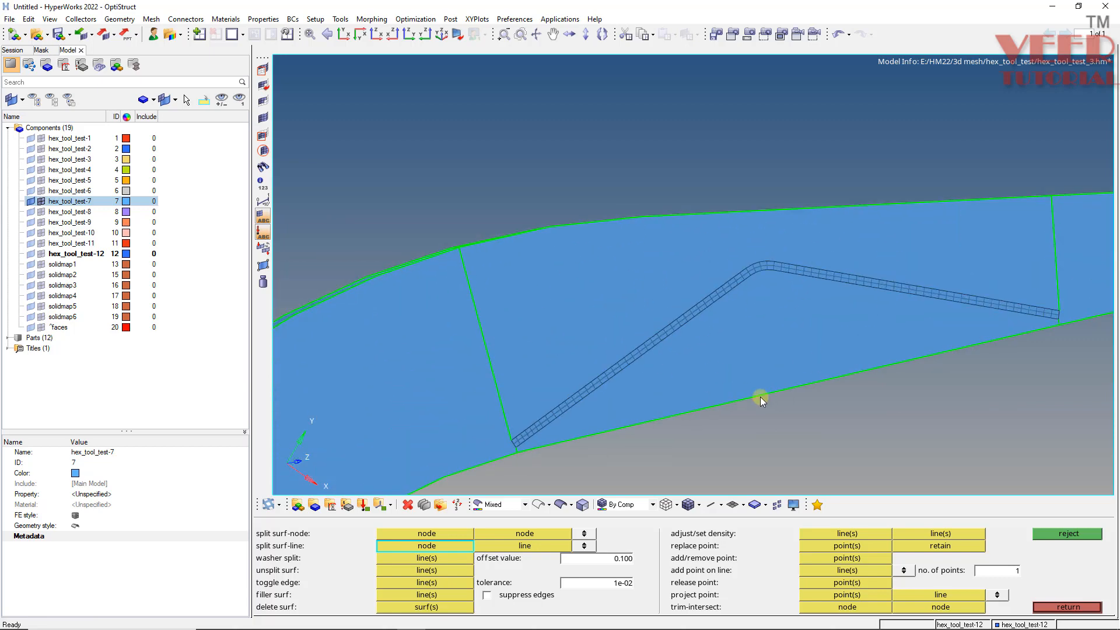
pyautogui.keyDown('ctrl'); pyautogui.scroll(-3, 520, 384); pyautogui.keyUp('ctrl')
pyautogui.keyDown('ctrl'); pyautogui.scroll(6, 489, 429); pyautogui.keyUp('ctrl')
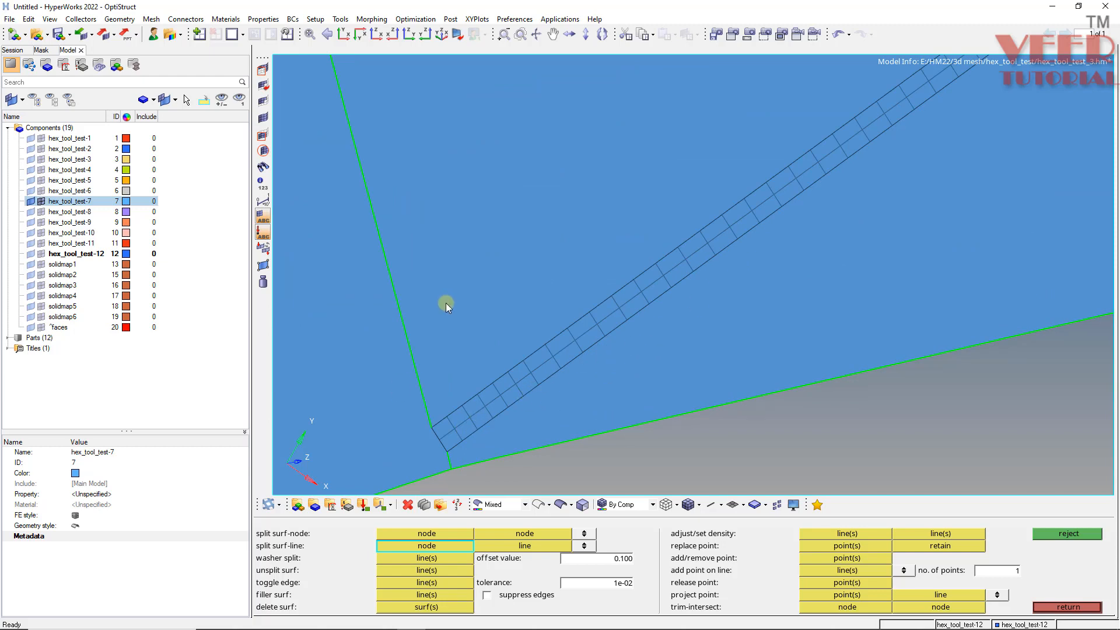
# - Trim the surface between the split lines with nodes, using a node path along the plate's lower edge
pyautogui.hotkey('shift', 'F9')
pyautogui.click(302, 534)
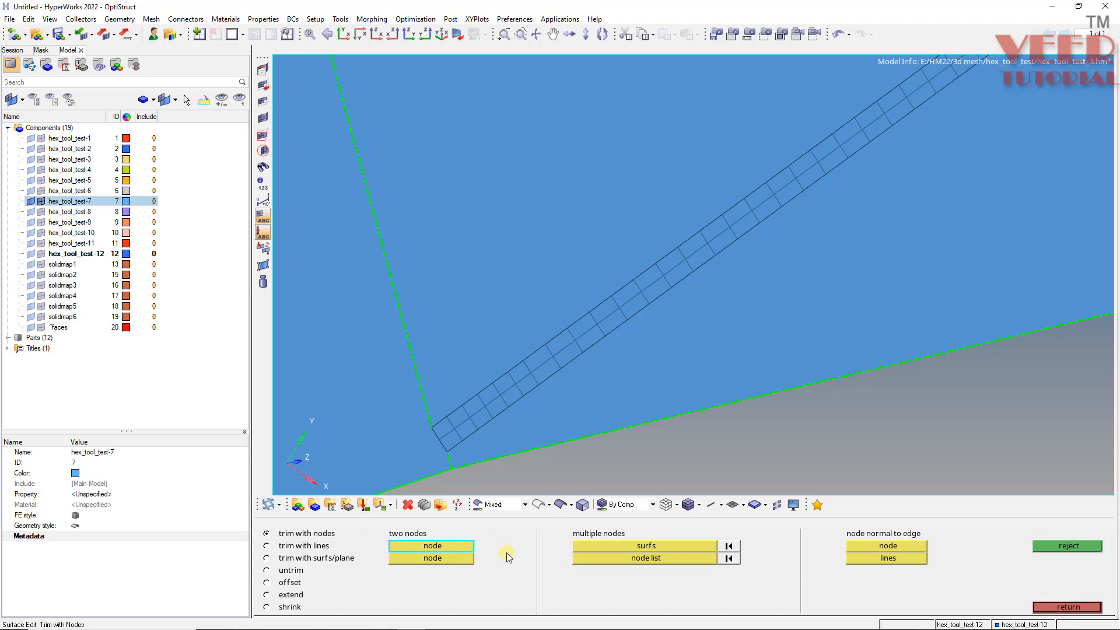
pyautogui.click(614, 545)
pyautogui.click(642, 560)
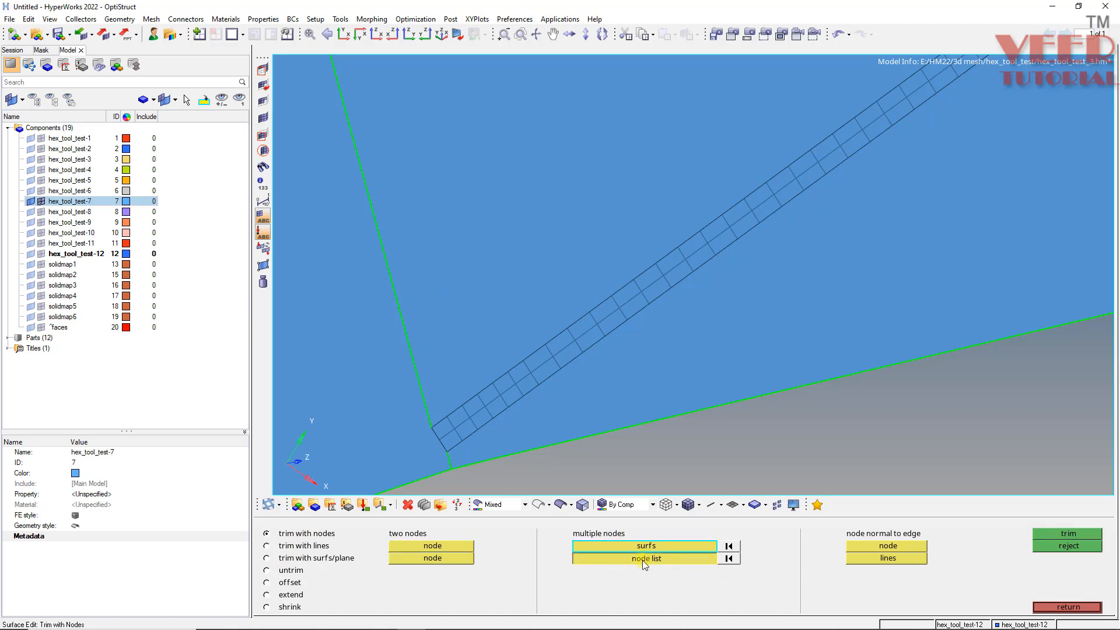
pyautogui.click(642, 560)
pyautogui.click(580, 570)
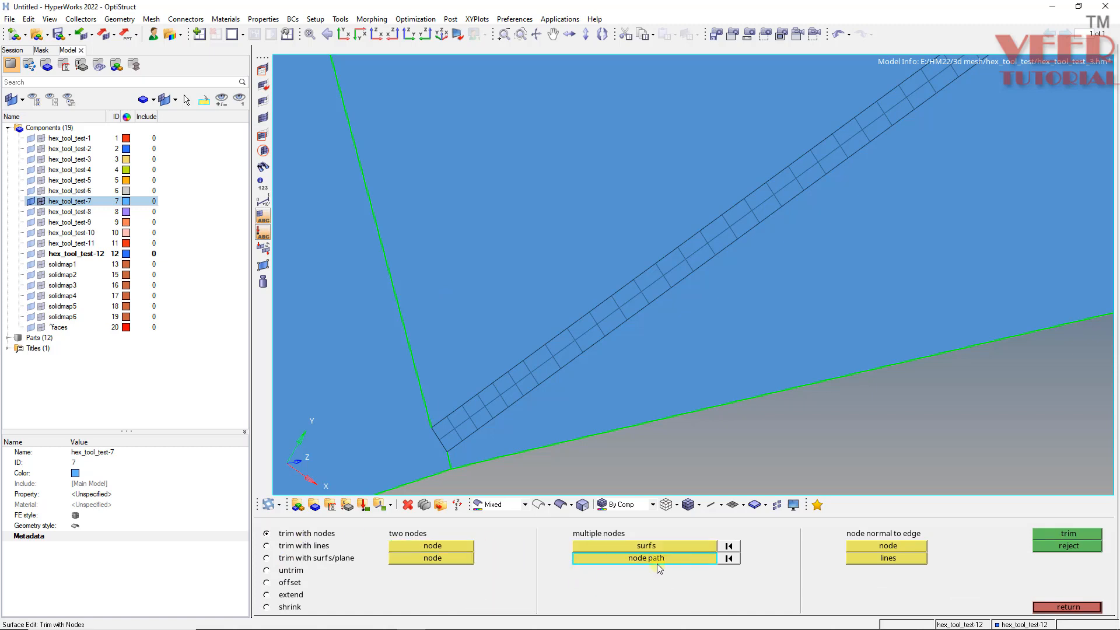
pyautogui.click(664, 547)
pyautogui.click(677, 302)
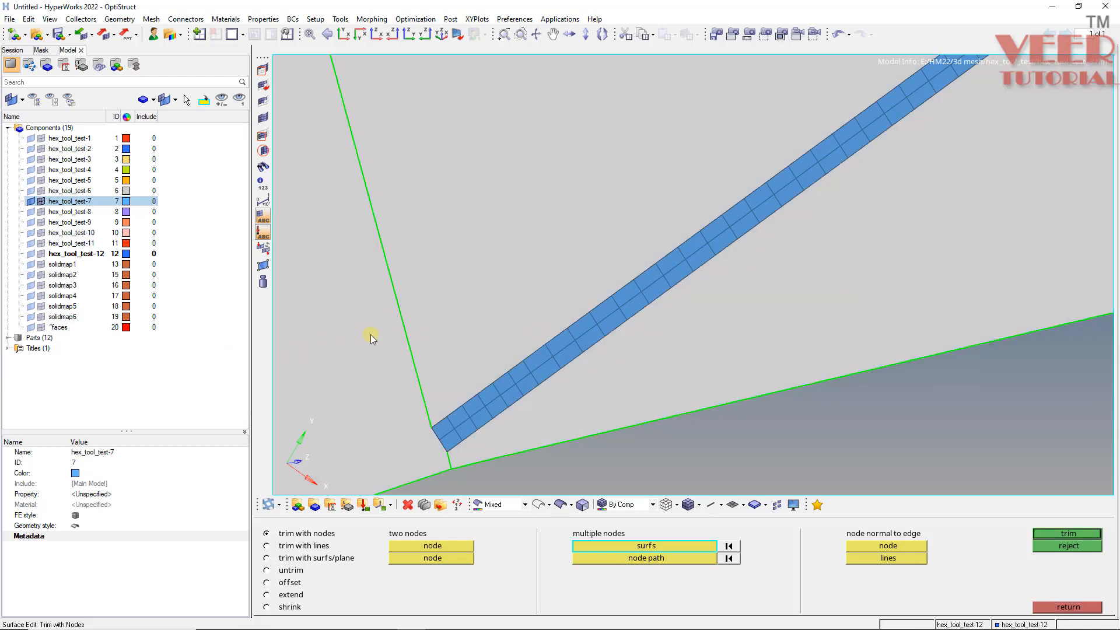
pyautogui.keyDown('ctrl'); pyautogui.scroll(-4, 371, 335); pyautogui.keyUp('ctrl')
pyautogui.scroll(5, 398, 378)
pyautogui.scroll(-2, 397, 379)
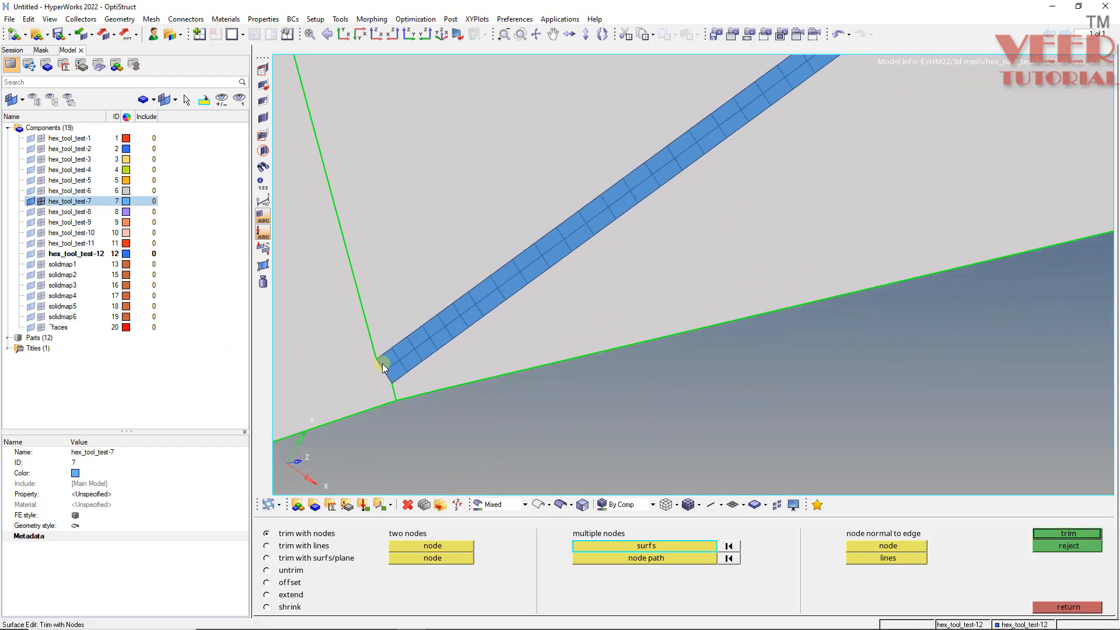
pyautogui.scroll(-1, 388, 387)
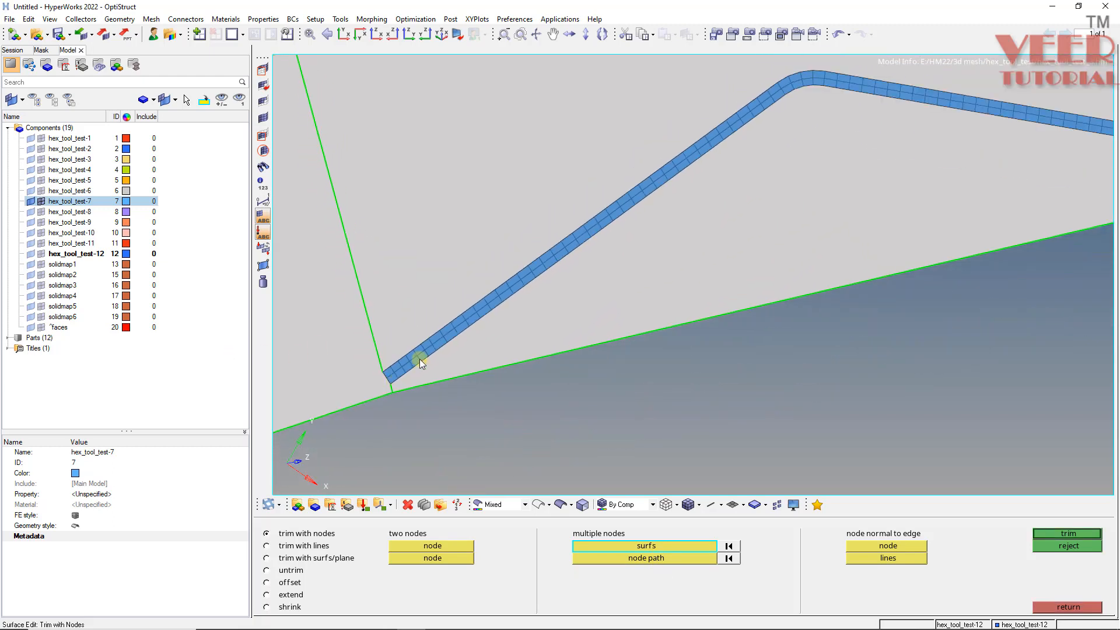
pyautogui.click(635, 557)
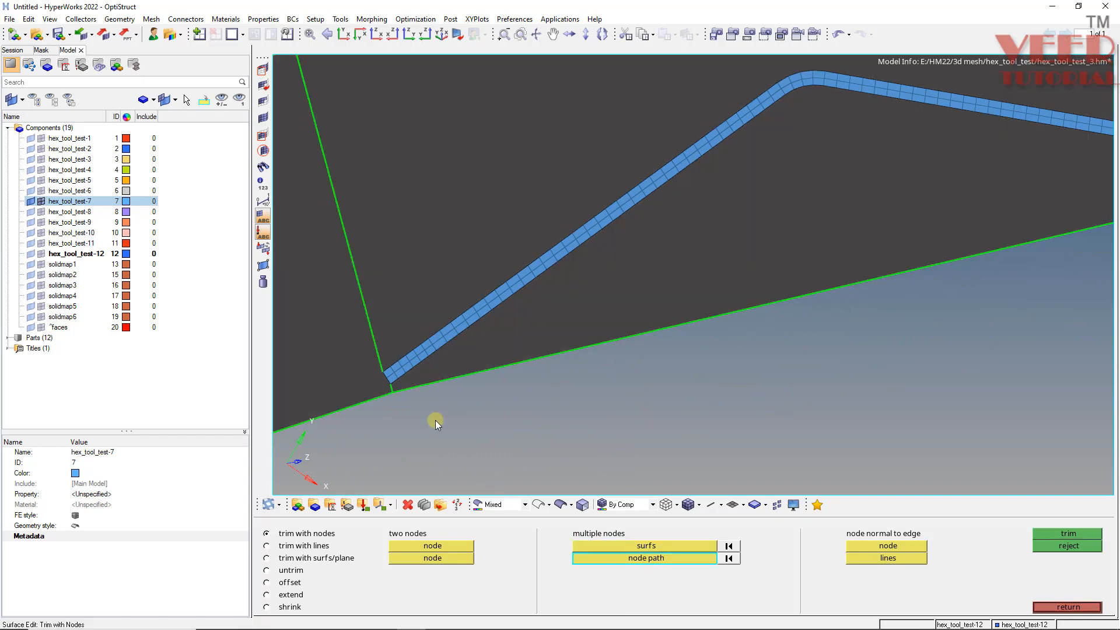
pyautogui.scroll(2, 393, 376)
pyautogui.click(390, 382)
pyautogui.scroll(-4, 382, 386)
pyautogui.scroll(3, 534, 283)
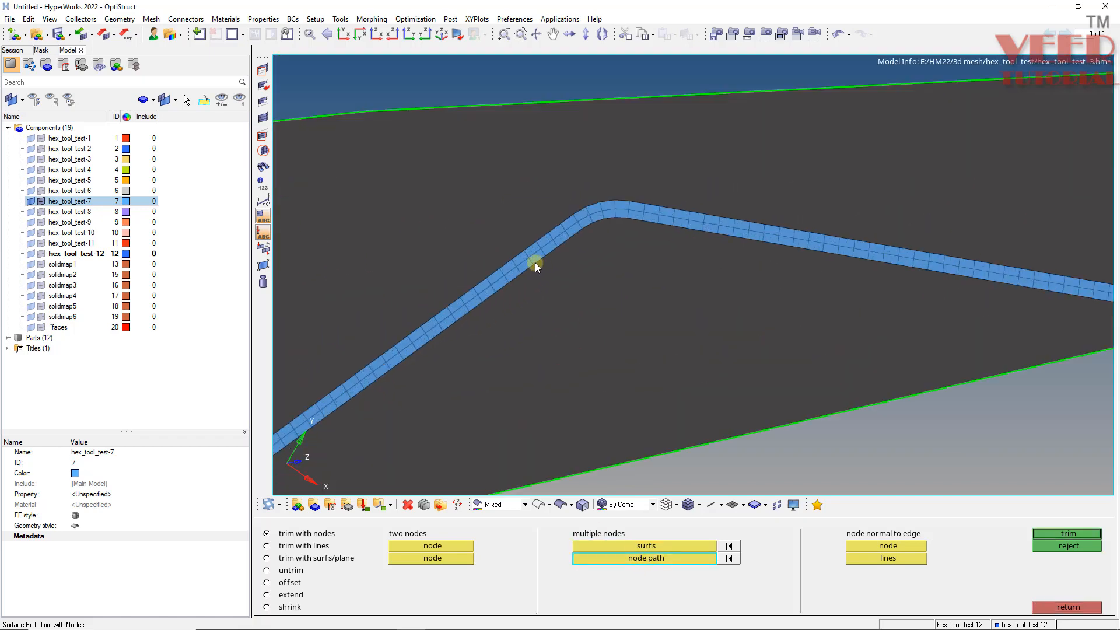
pyautogui.click(533, 264)
pyautogui.scroll(-4, 529, 225)
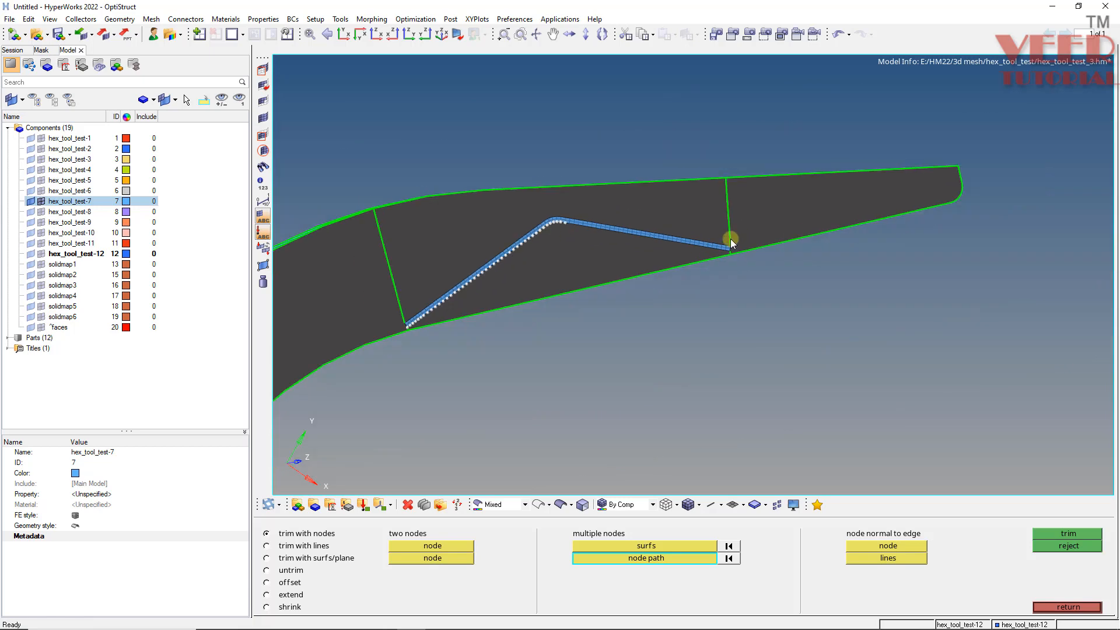
pyautogui.scroll(5, 709, 263)
pyautogui.click(705, 275)
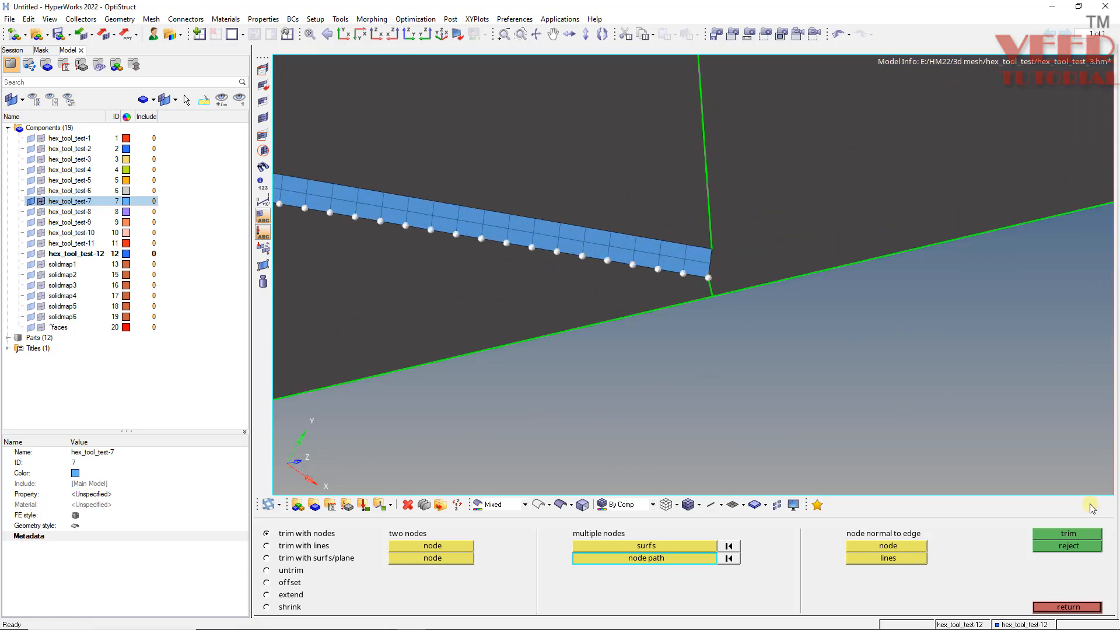
pyautogui.click(1068, 534)
# - Trim the upper surface with nodes, using a node path along the plate's upper edge
pyautogui.scroll(-4, 602, 277)
pyautogui.scroll(4, 416, 265)
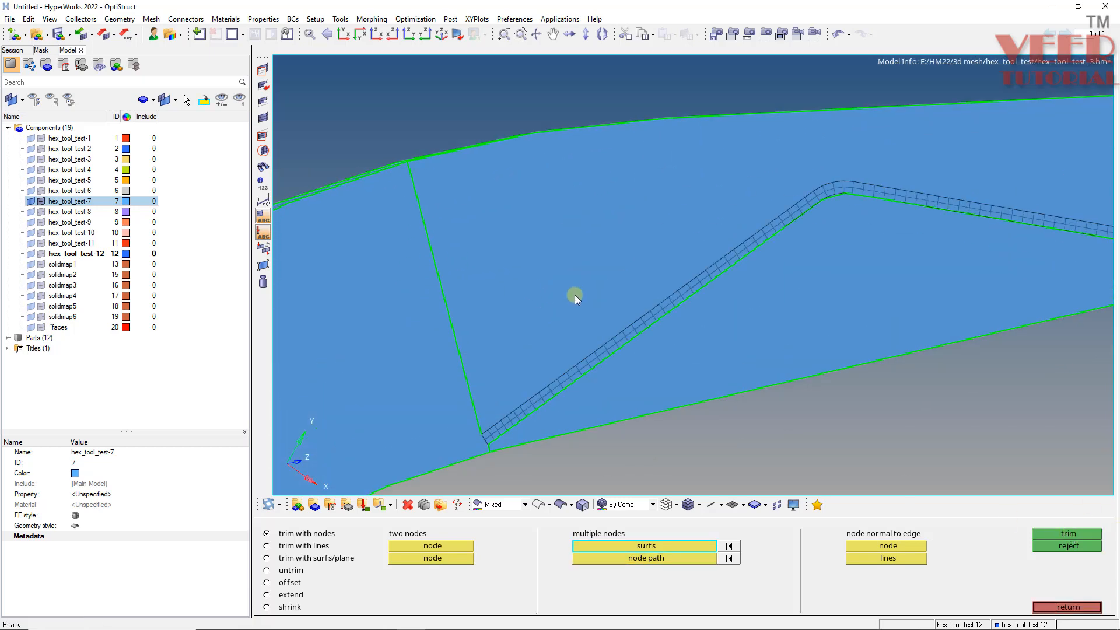
pyautogui.click(577, 279)
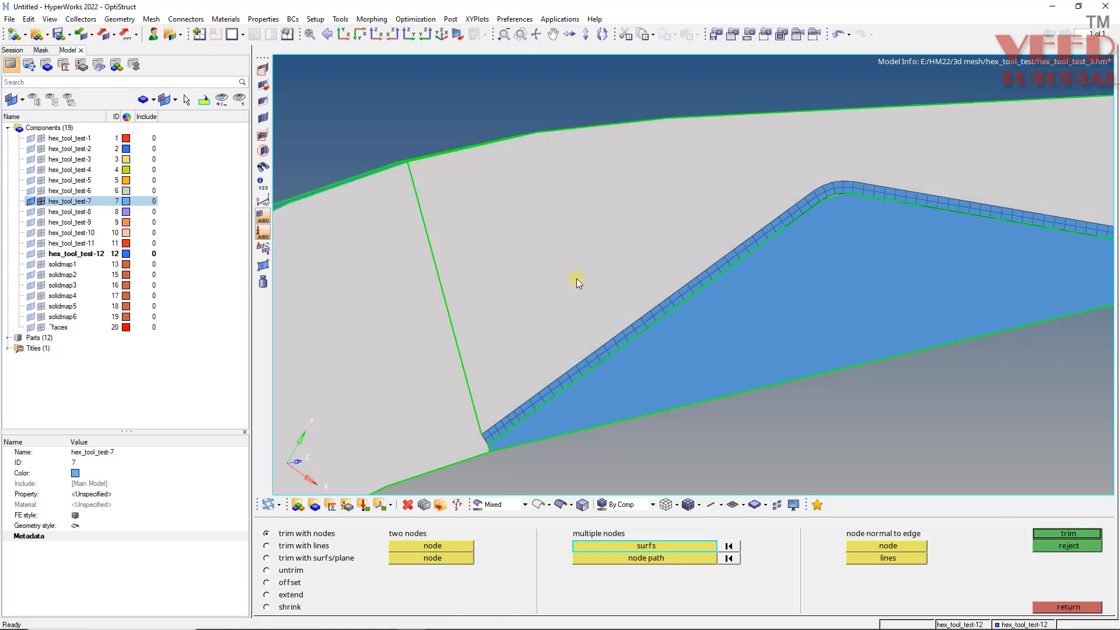
pyautogui.click(647, 557)
pyautogui.click(481, 434)
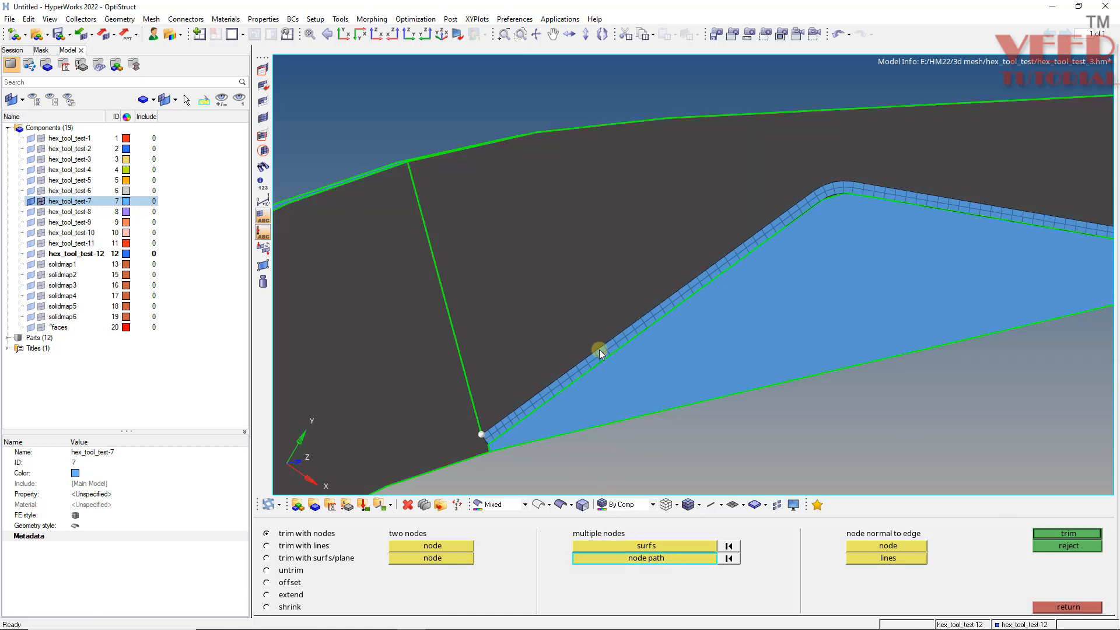
pyautogui.click(626, 329)
pyautogui.scroll(-4, 542, 370)
pyautogui.scroll(5, 683, 256)
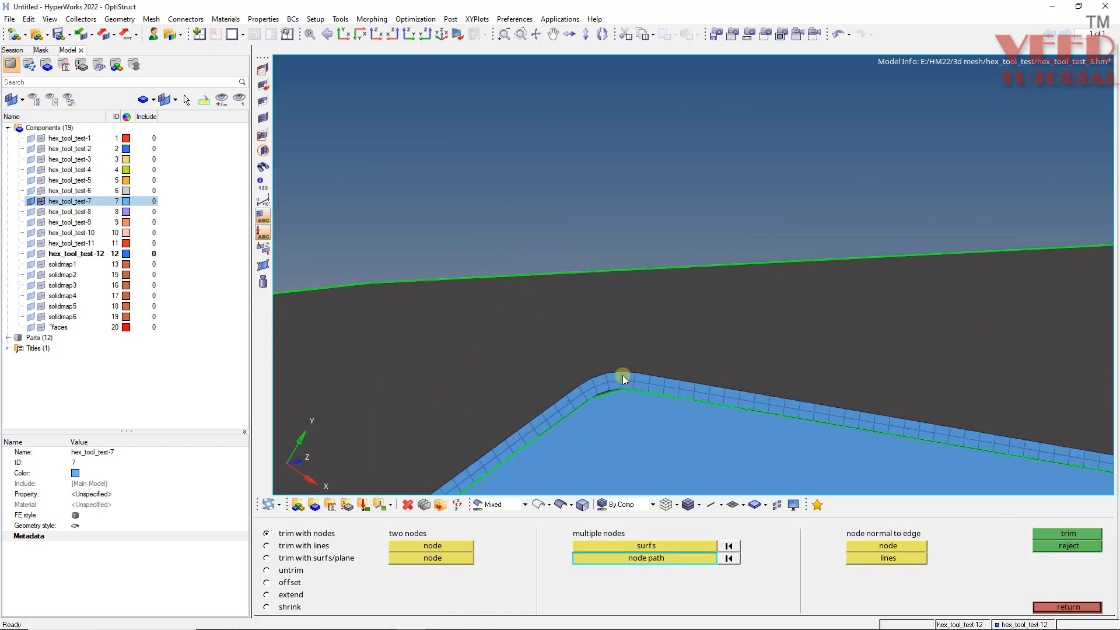
pyautogui.click(624, 372)
pyautogui.scroll(-4, 551, 357)
pyautogui.scroll(4, 817, 393)
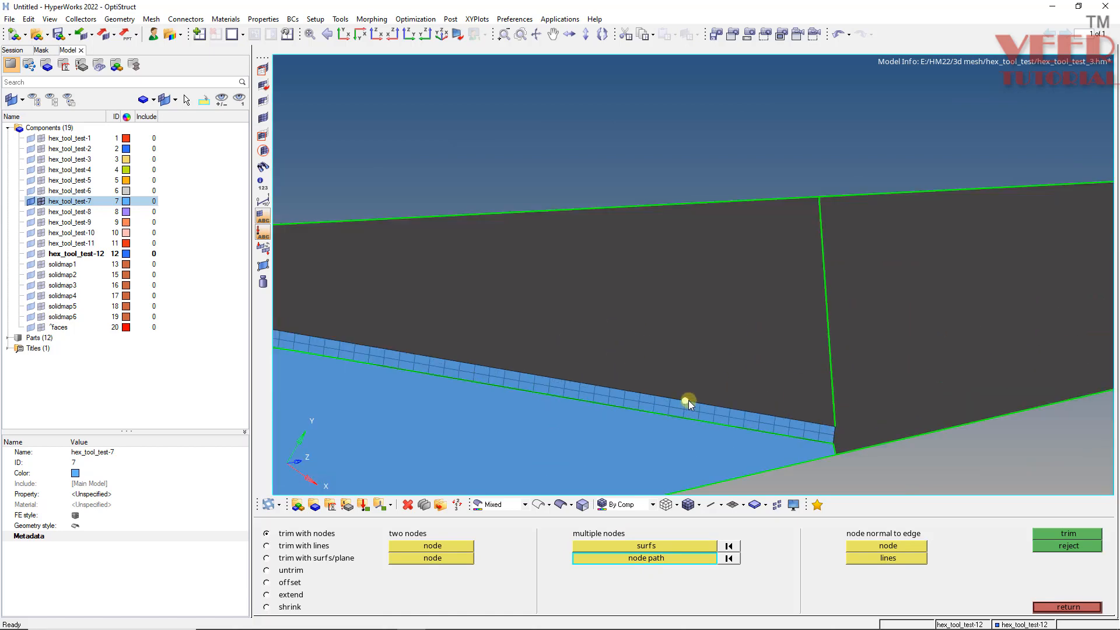
pyautogui.click(689, 401)
pyautogui.click(1057, 539)
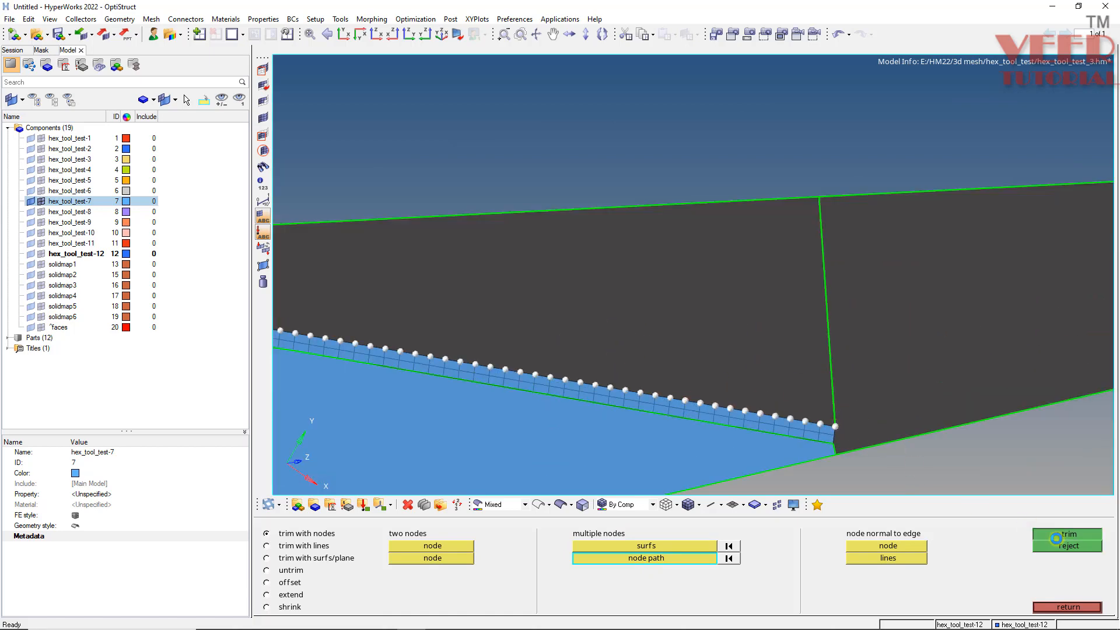
# - Examine the trimmed edges along the plate and around its ends
pyautogui.scroll(-3, 830, 383)
pyautogui.scroll(3, 729, 369)
pyautogui.scroll(-3, 513, 300)
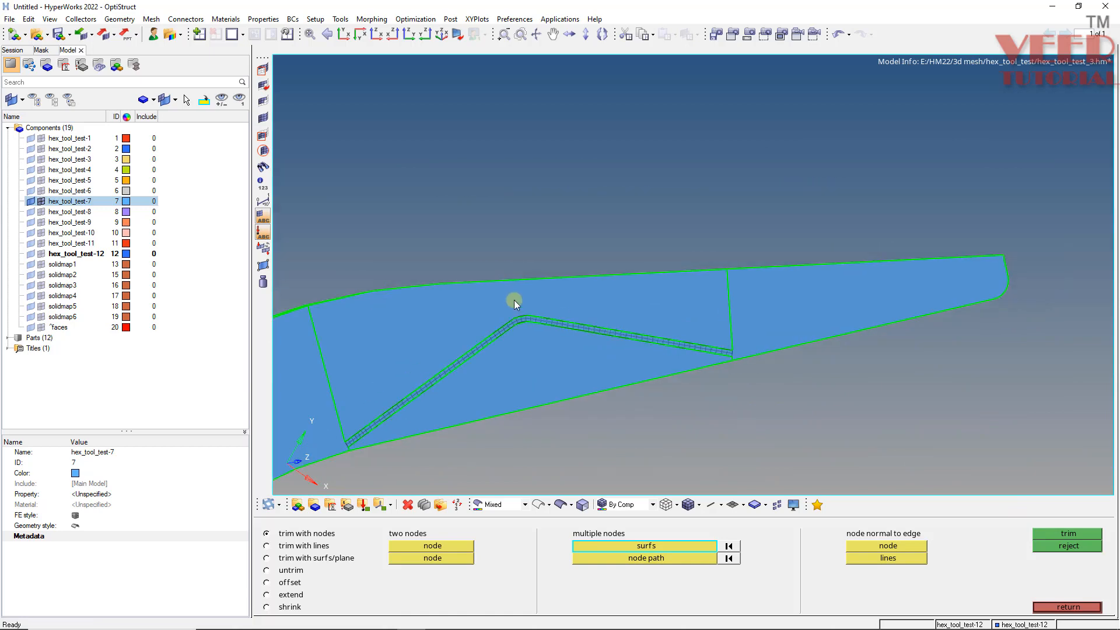
pyautogui.scroll(5, 563, 342)
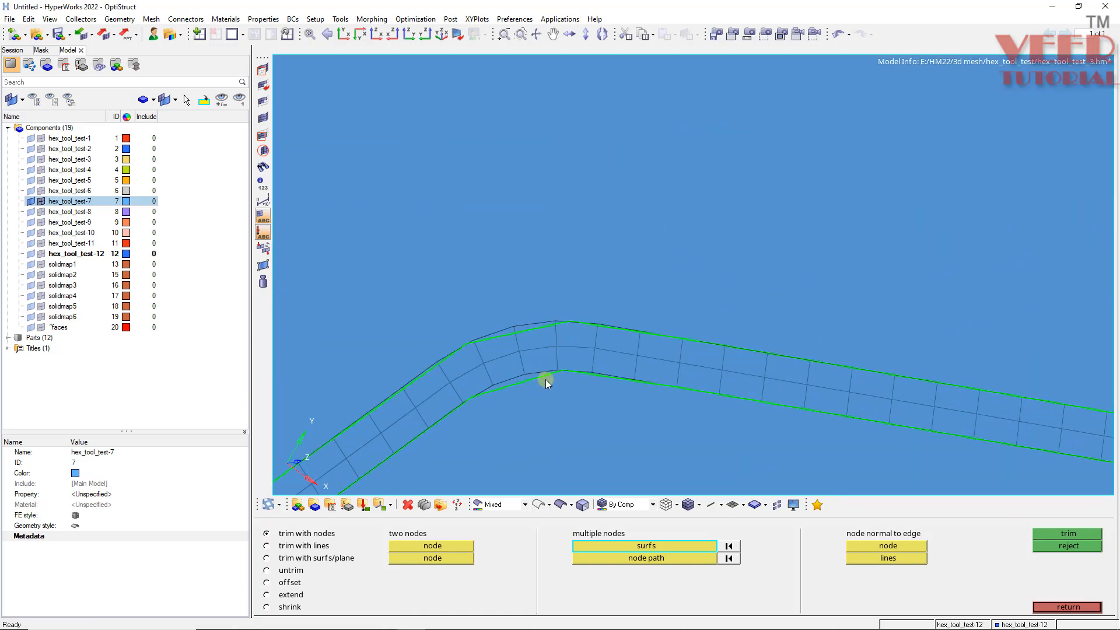
pyautogui.scroll(1, 562, 362)
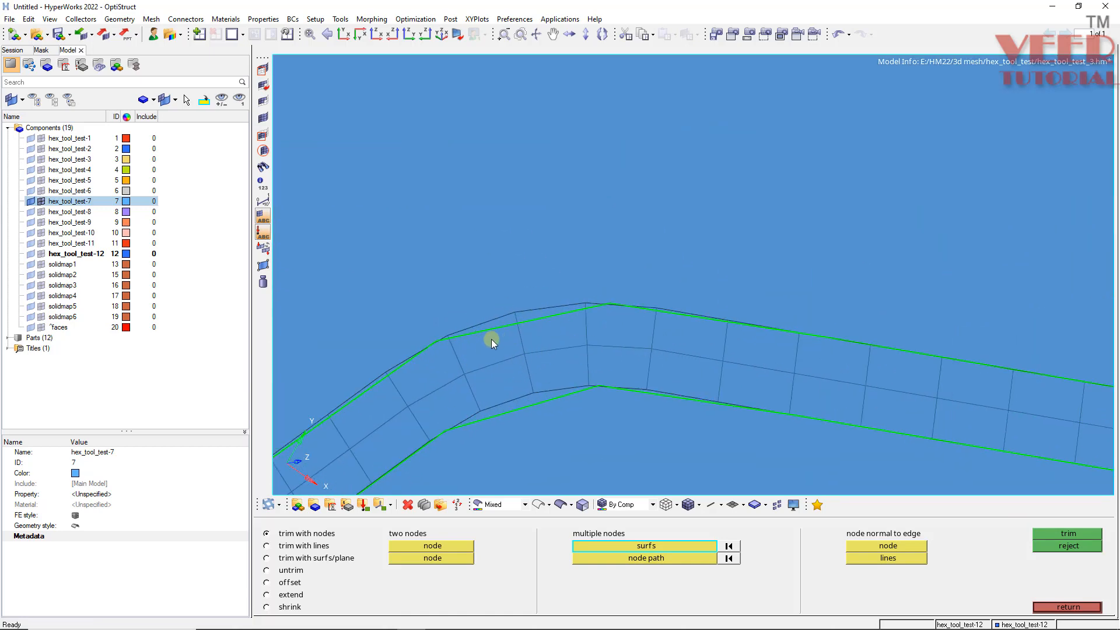
pyautogui.scroll(-6, 466, 335)
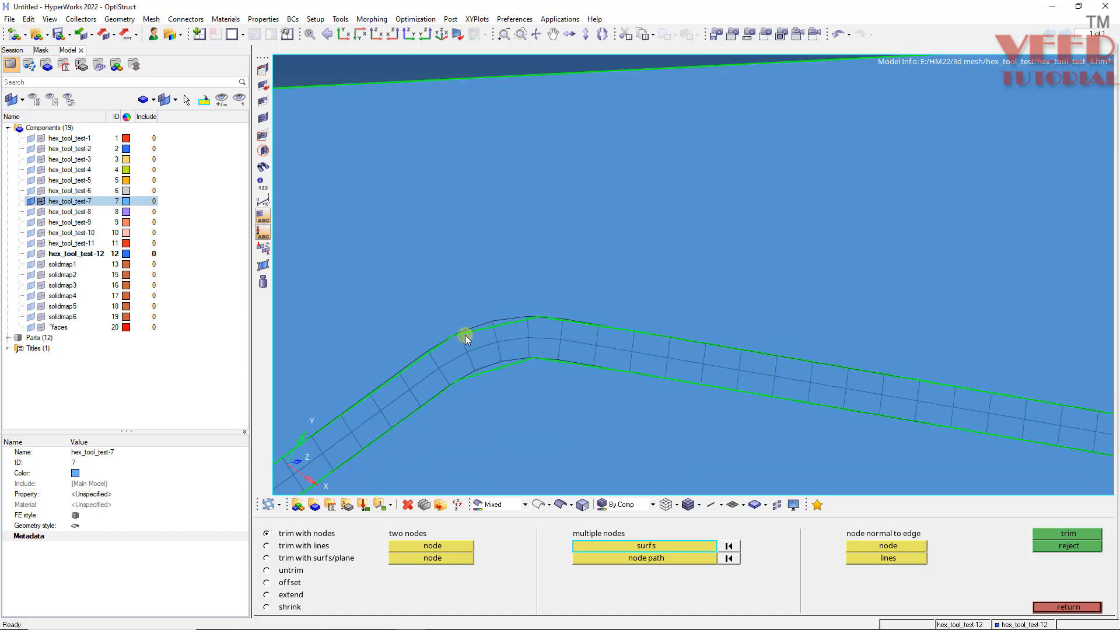
pyautogui.scroll(2, 756, 383)
pyautogui.scroll(2, 596, 352)
pyautogui.scroll(-2, 463, 281)
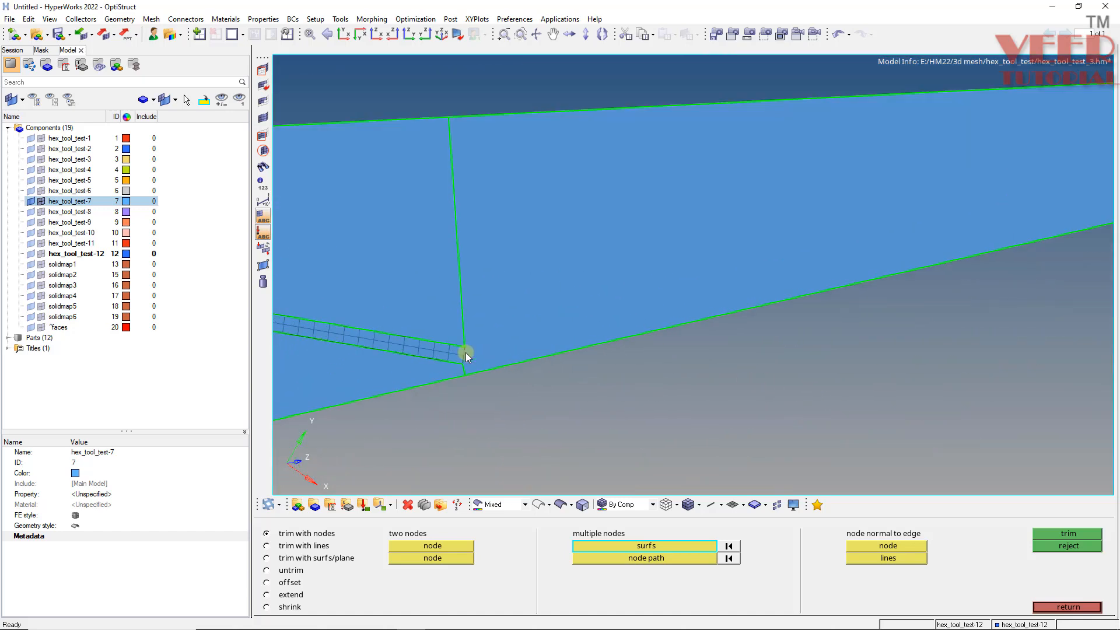
pyautogui.scroll(3, 429, 348)
pyautogui.scroll(2, 442, 360)
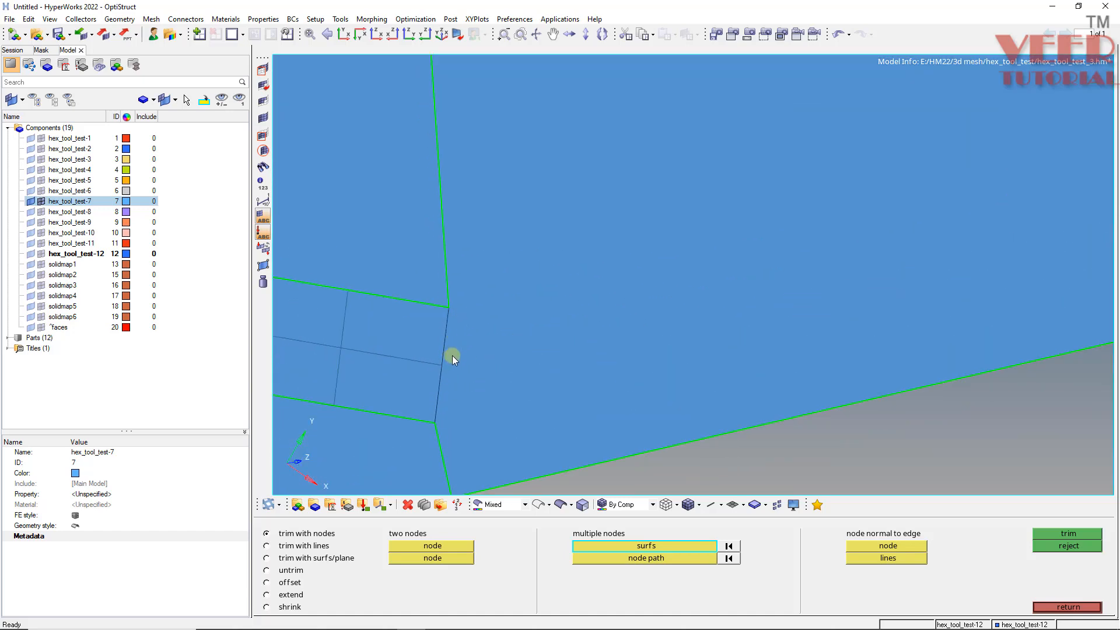
pyautogui.scroll(-2, 482, 306)
pyautogui.scroll(2, 547, 332)
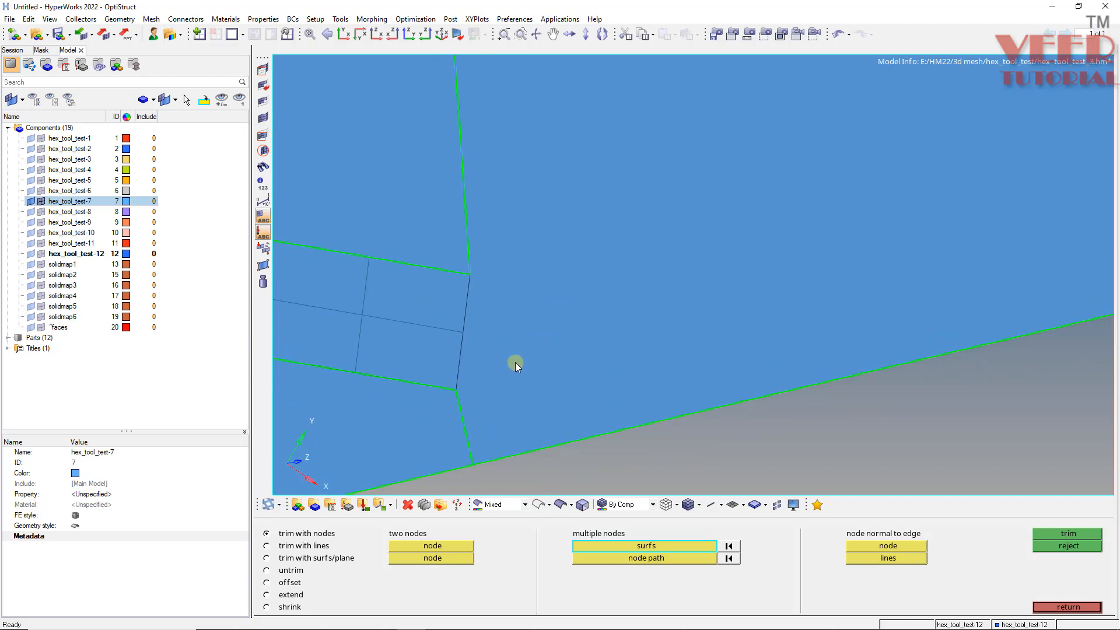
# - Trim the surface beyond the plate's right end with a node path across that end's nodes
pyautogui.click(542, 318)
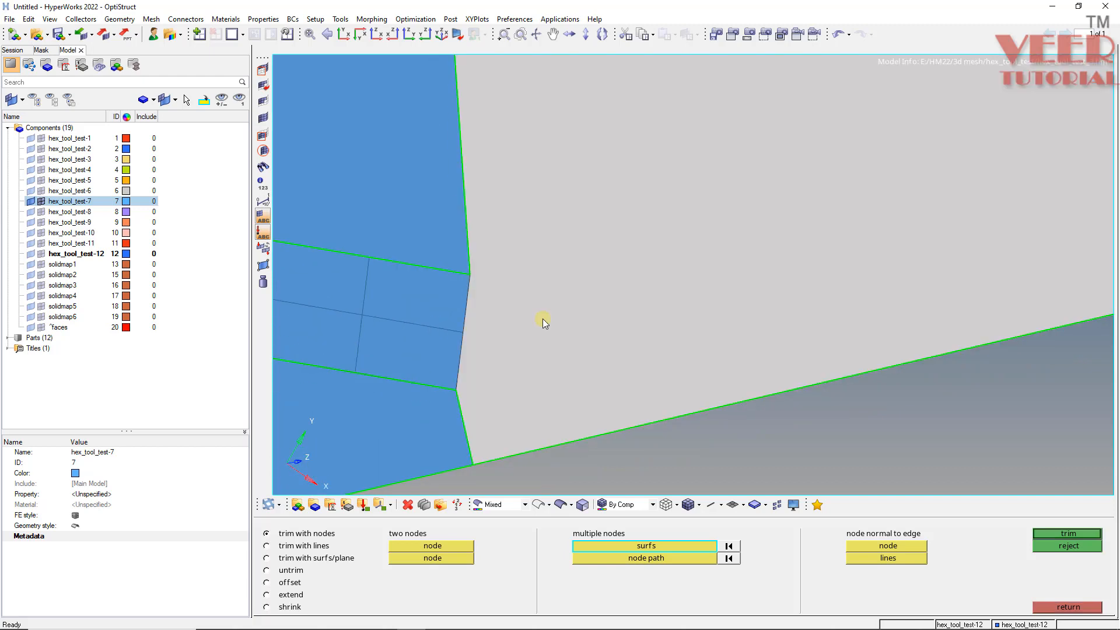
pyautogui.click(647, 559)
pyautogui.click(463, 387)
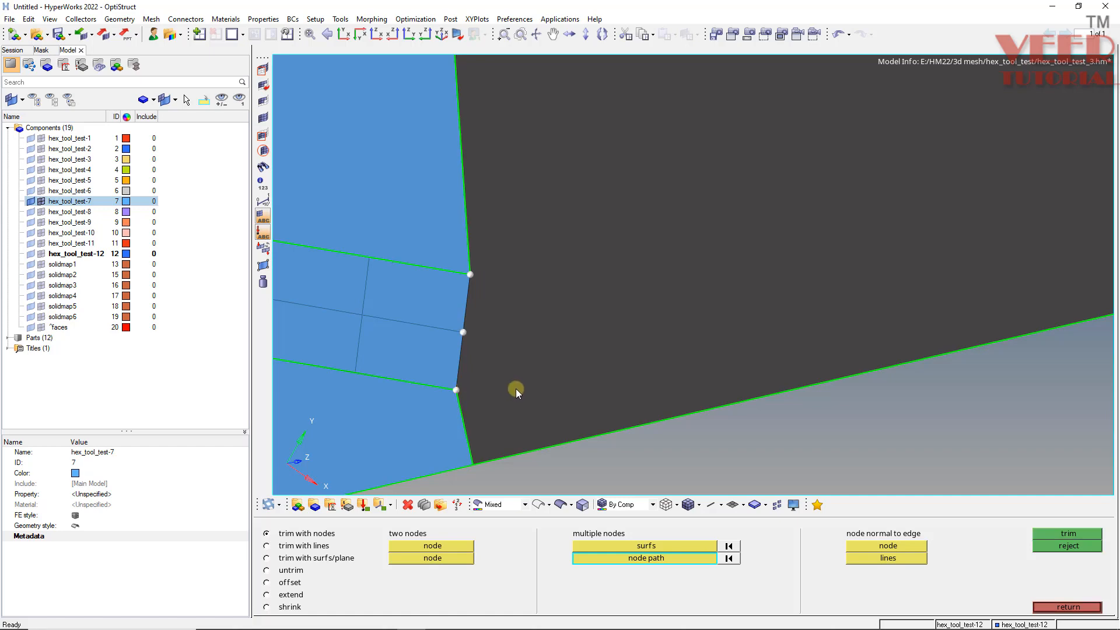
pyautogui.click(1073, 533)
# - Trim the surface at the plate's left end with a node path across its end nodes
pyautogui.scroll(-14, 648, 263)
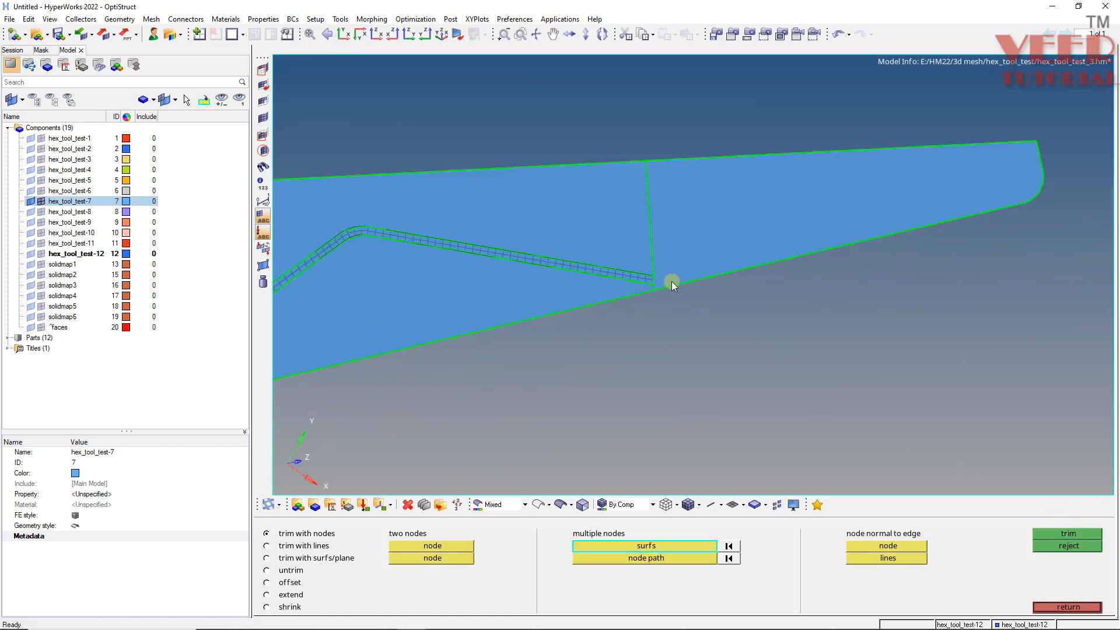
pyautogui.scroll(-4, 490, 291)
pyautogui.scroll(6, 489, 297)
pyautogui.scroll(4, 602, 317)
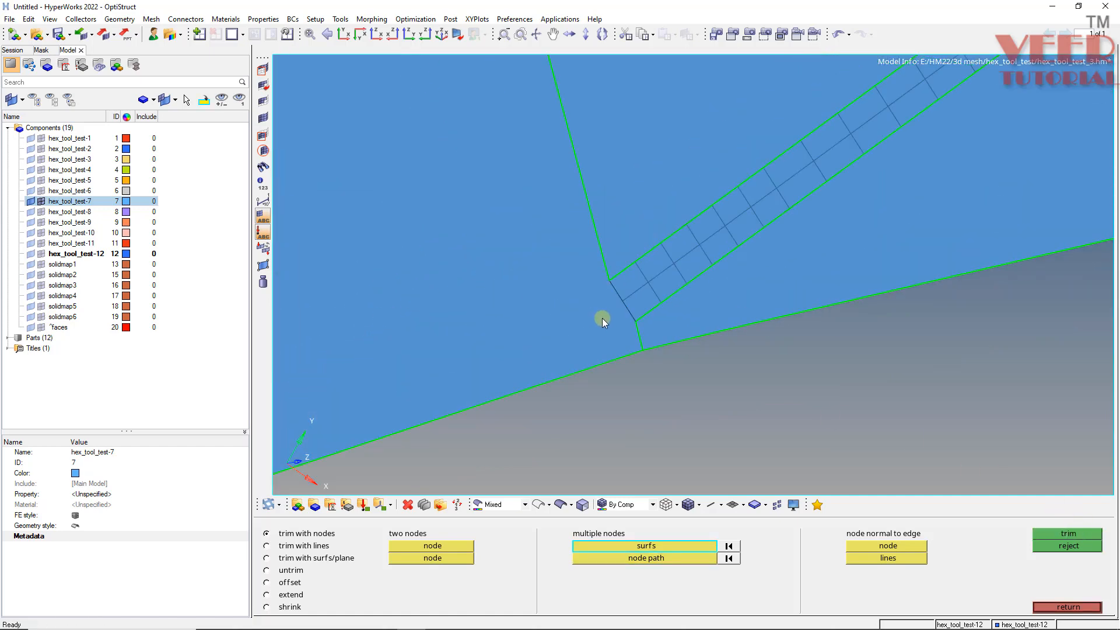
pyautogui.click(602, 318)
pyautogui.click(663, 559)
pyautogui.click(610, 281)
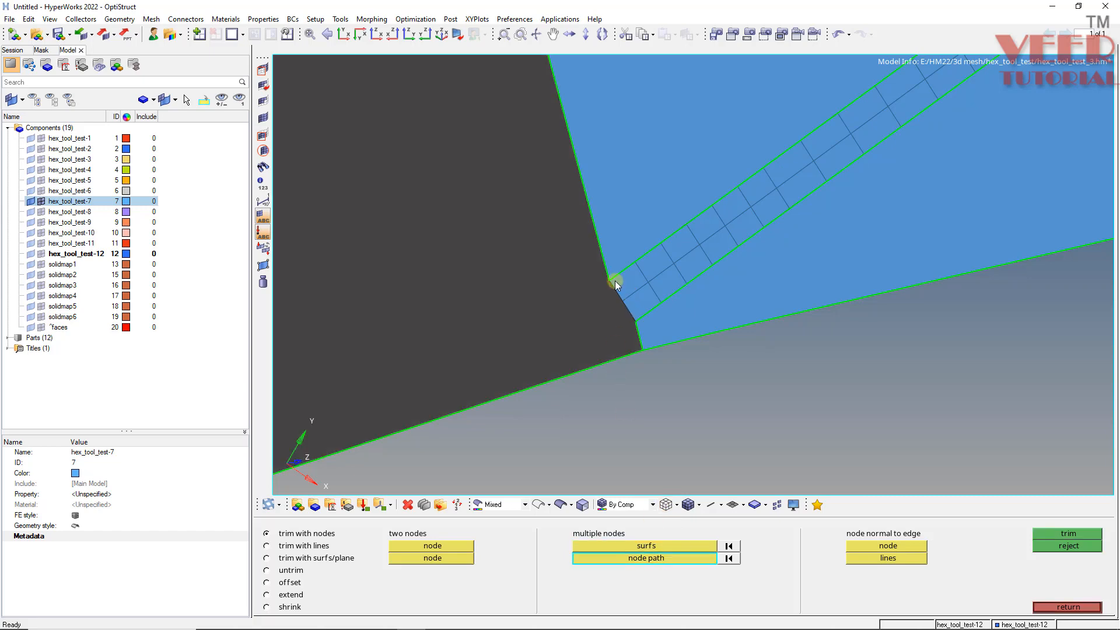
pyautogui.click(637, 321)
pyautogui.click(1067, 534)
pyautogui.scroll(-5, 484, 316)
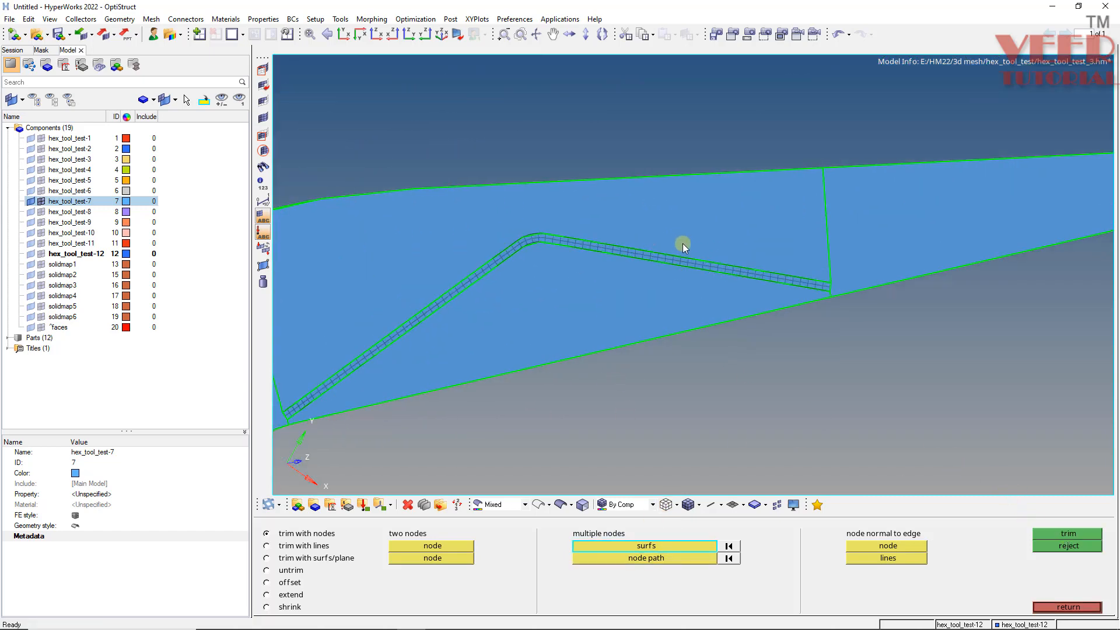
# - Automesh the trimmed surface beneath the plate with 5.000 element size and quads only
pyautogui.scroll(3, 825, 279)
pyautogui.scroll(-3, 820, 340)
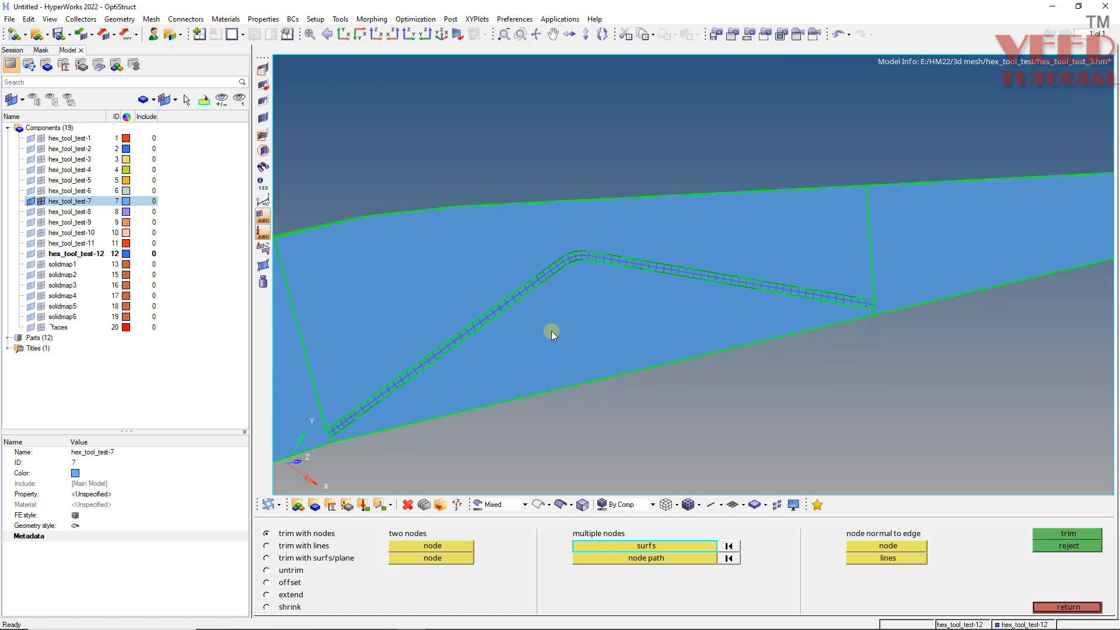
pyautogui.scroll(3, 365, 429)
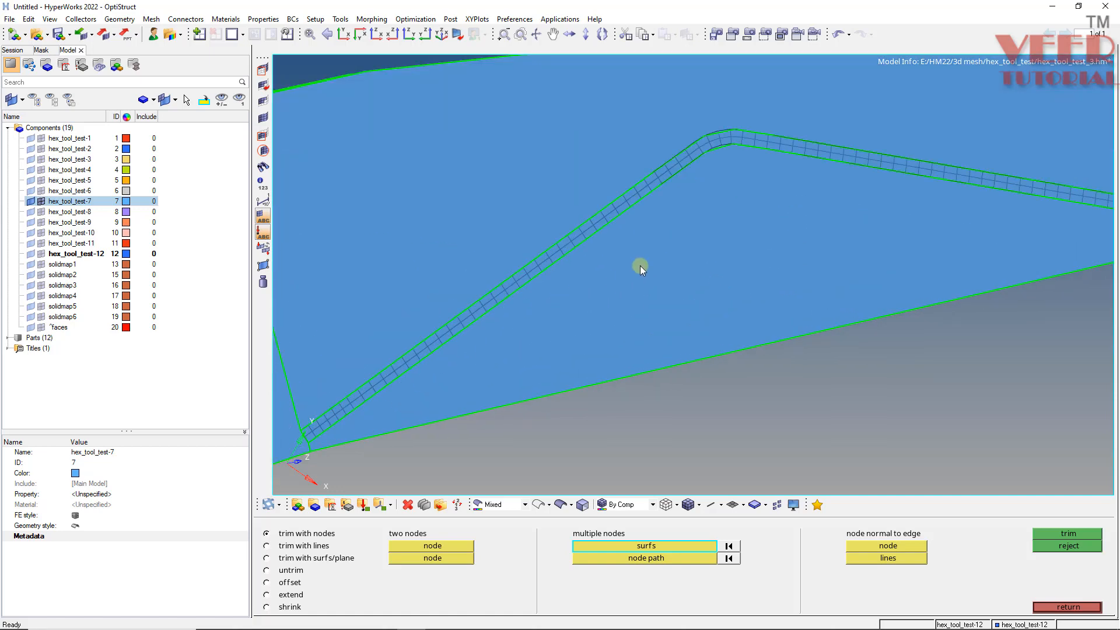
pyautogui.press('F12')
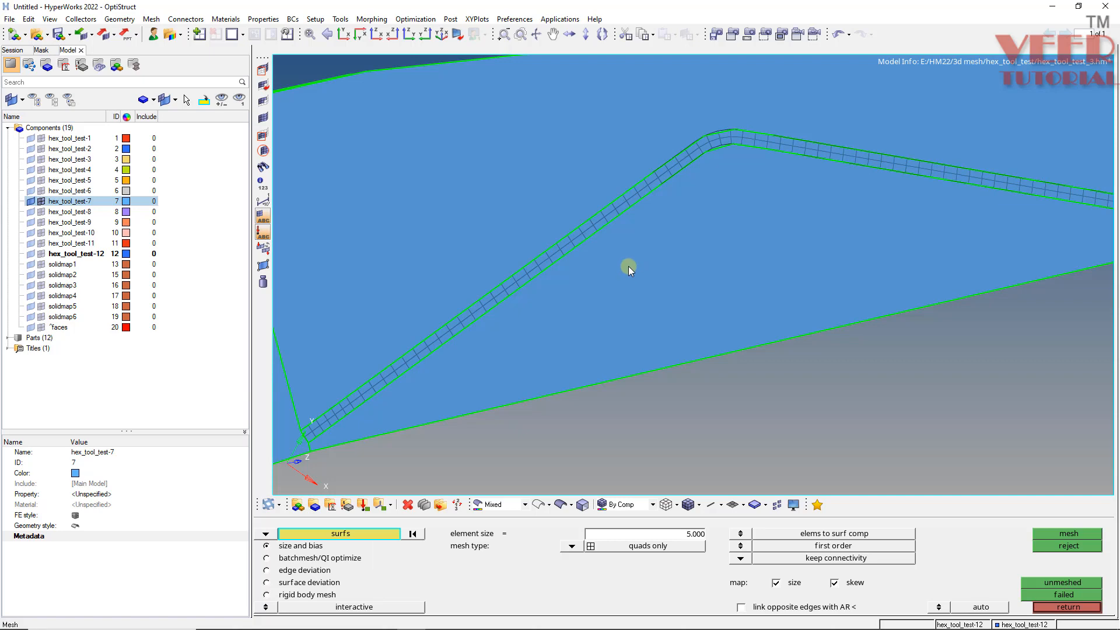
pyautogui.click(629, 266)
pyautogui.middleClick(627, 267)
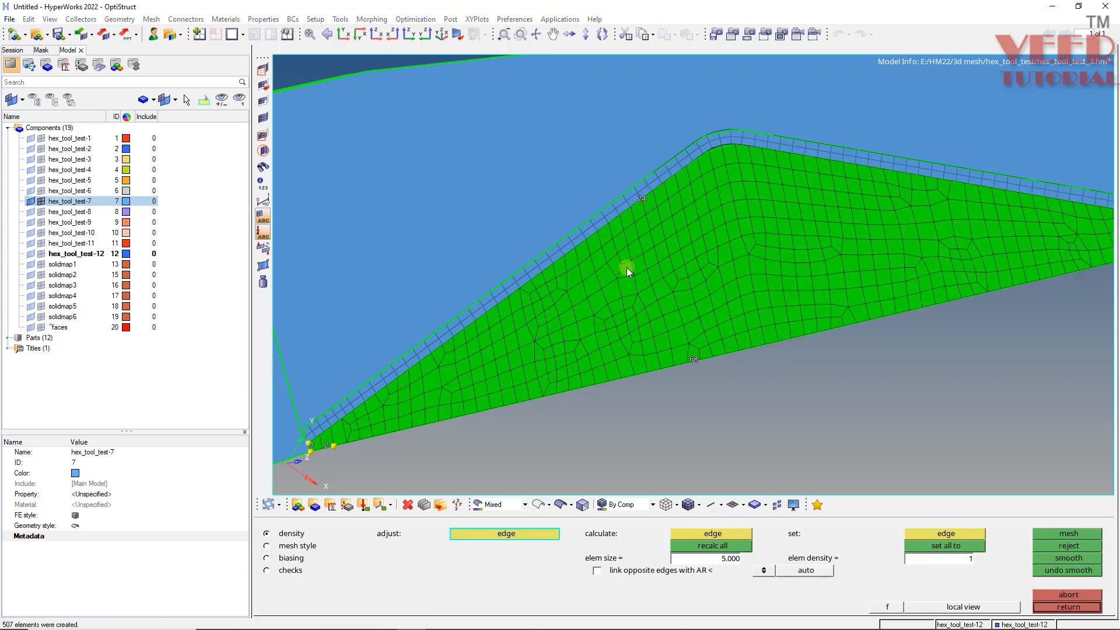
# - Increase the element density on the surface's short left end edge
pyautogui.scroll(3, 398, 374)
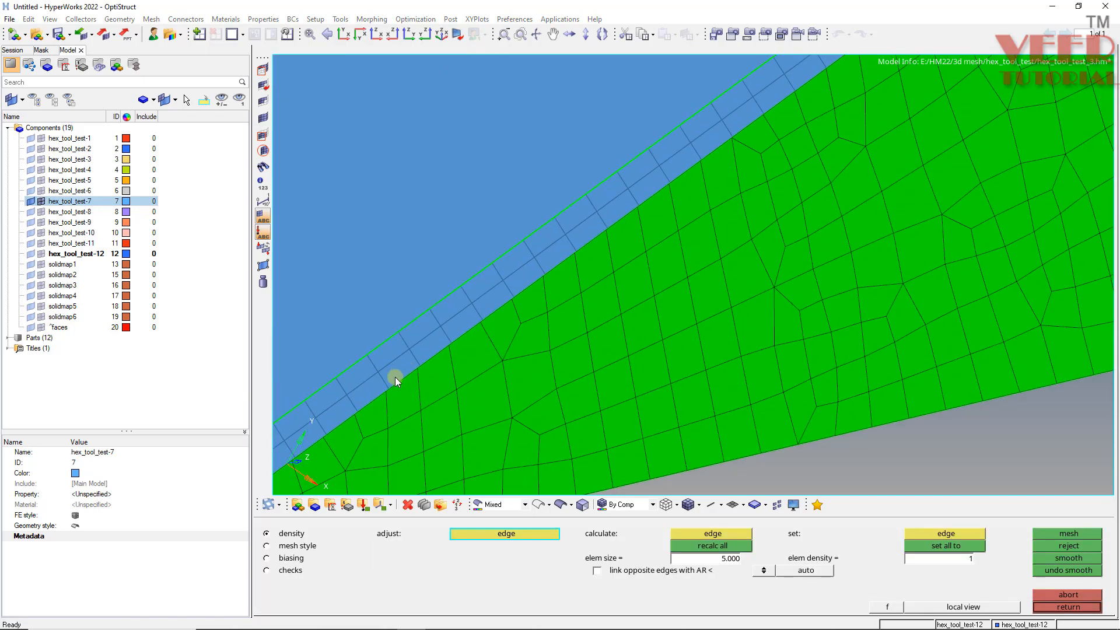
pyautogui.scroll(-5, 470, 331)
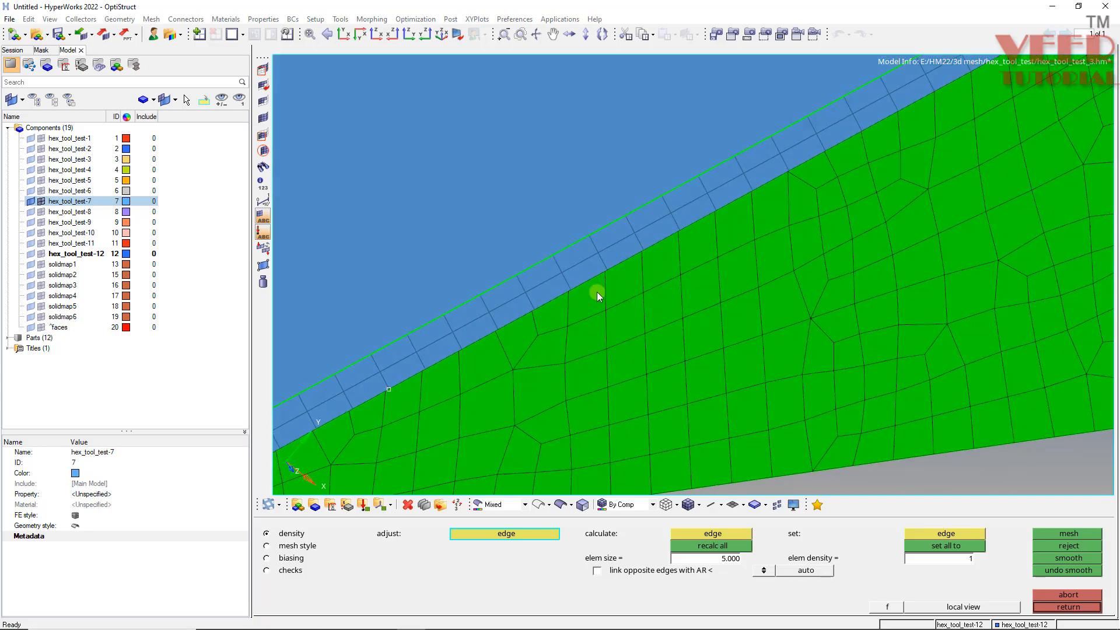
pyautogui.scroll(2, 459, 372)
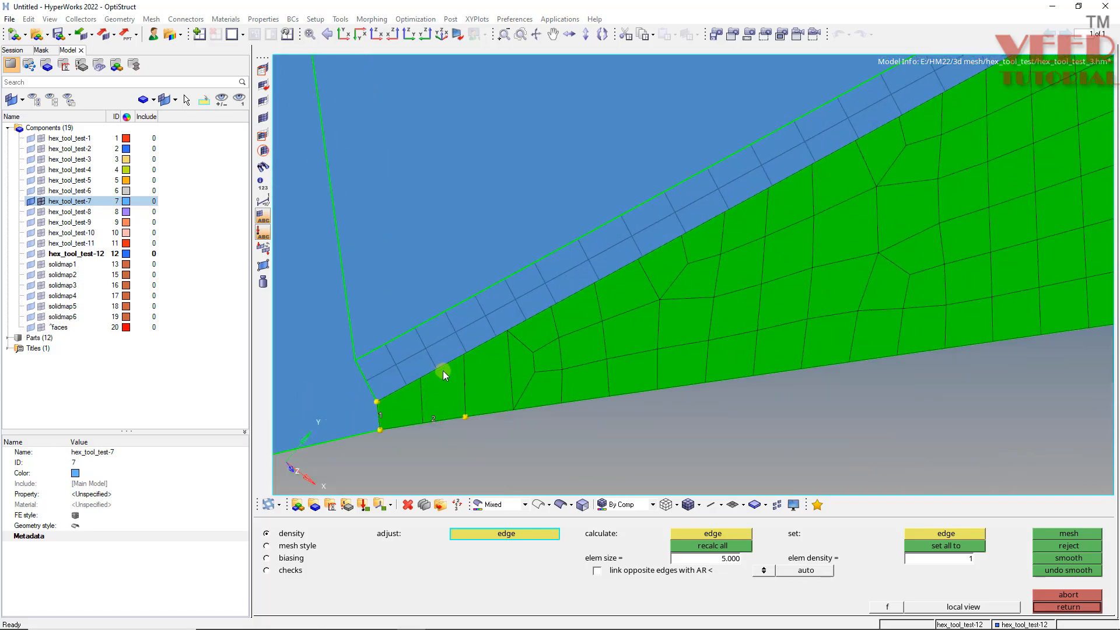
pyautogui.click(387, 411)
pyautogui.scroll(-4, 357, 373)
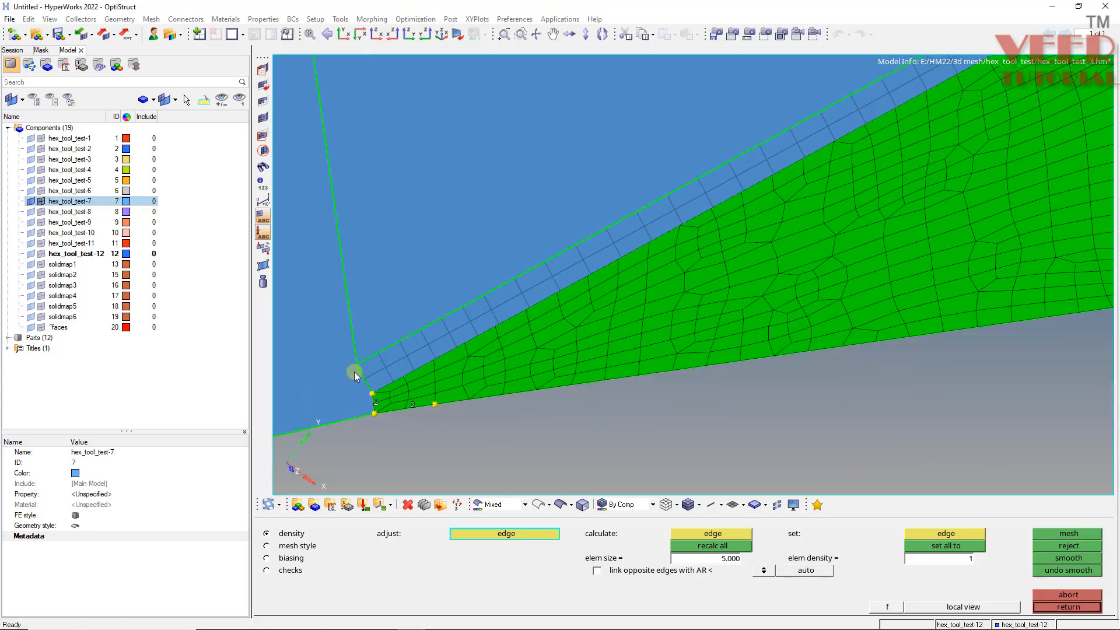
pyautogui.scroll(2, 594, 334)
pyautogui.moveTo(592, 331)
pyautogui.keyDown('ctrl'); pyautogui.mouseDown()
pyautogui.moveTo(582, 295)
pyautogui.moveTo(582, 320)
pyautogui.mouseUp(); pyautogui.keyUp('ctrl')
pyautogui.keyDown('ctrl'); pyautogui.scroll(-2, 583, 319); pyautogui.keyUp('ctrl')
pyautogui.scroll(5, 806, 295)
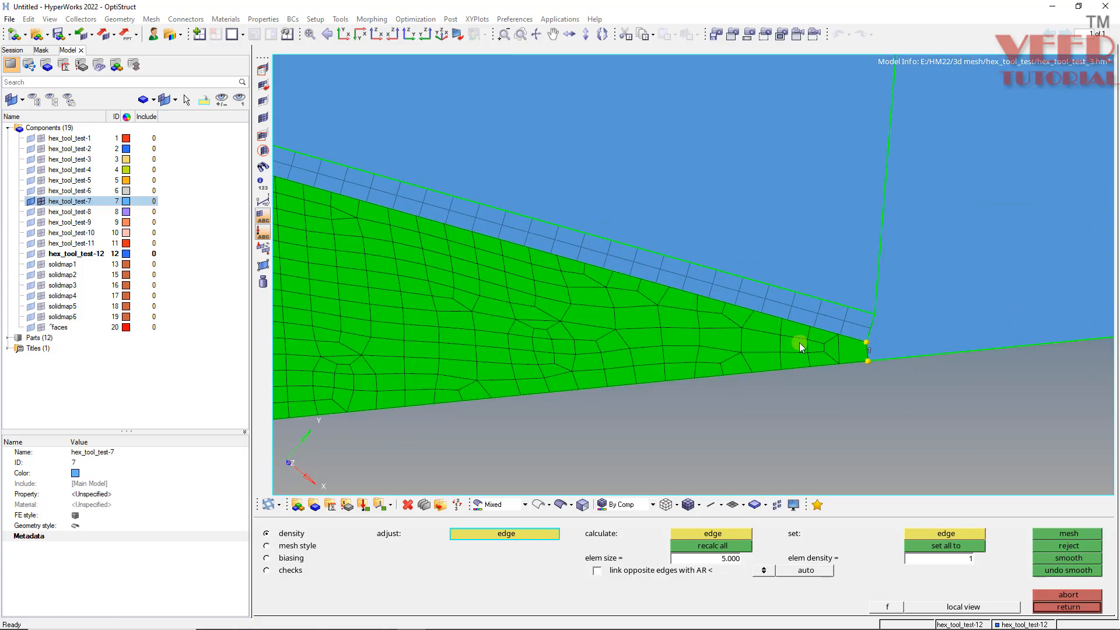
# - Increase the element density on the surface's right end edge and keep the mesh
pyautogui.click(954, 383)
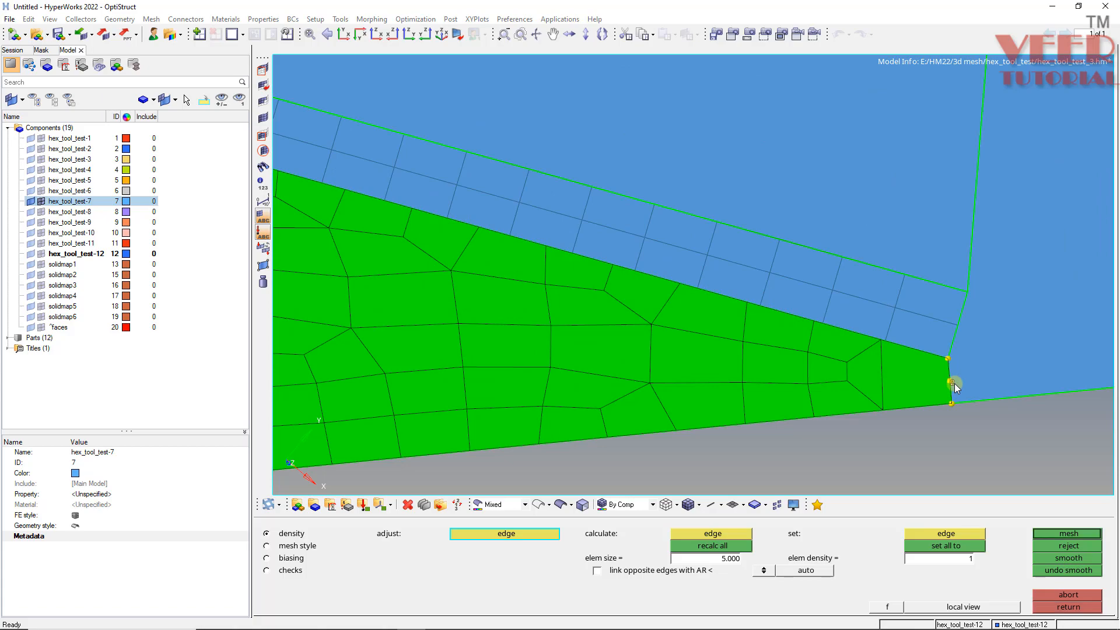
pyautogui.scroll(-2, 761, 338)
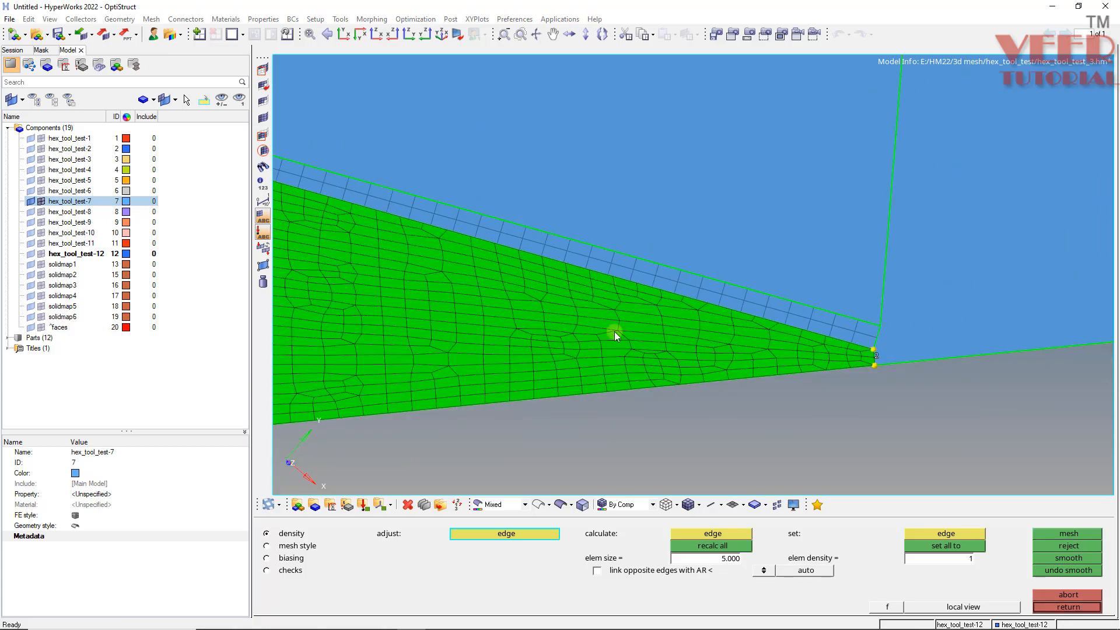
pyautogui.scroll(-2, 614, 331)
pyautogui.scroll(5, 331, 211)
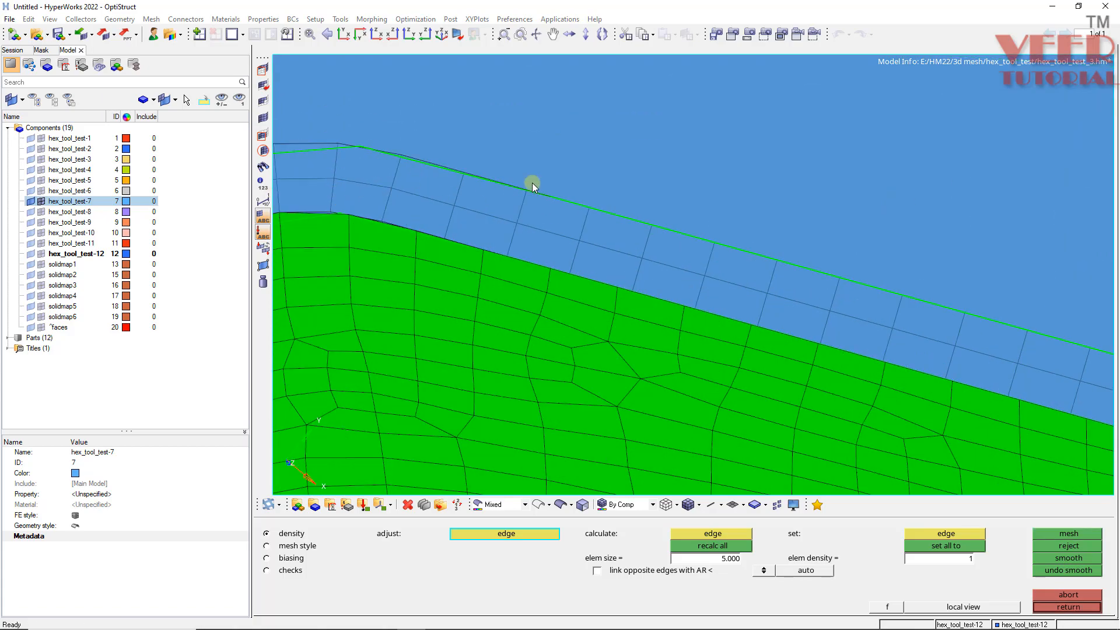
pyautogui.scroll(-2, 532, 184)
pyautogui.scroll(4, 568, 194)
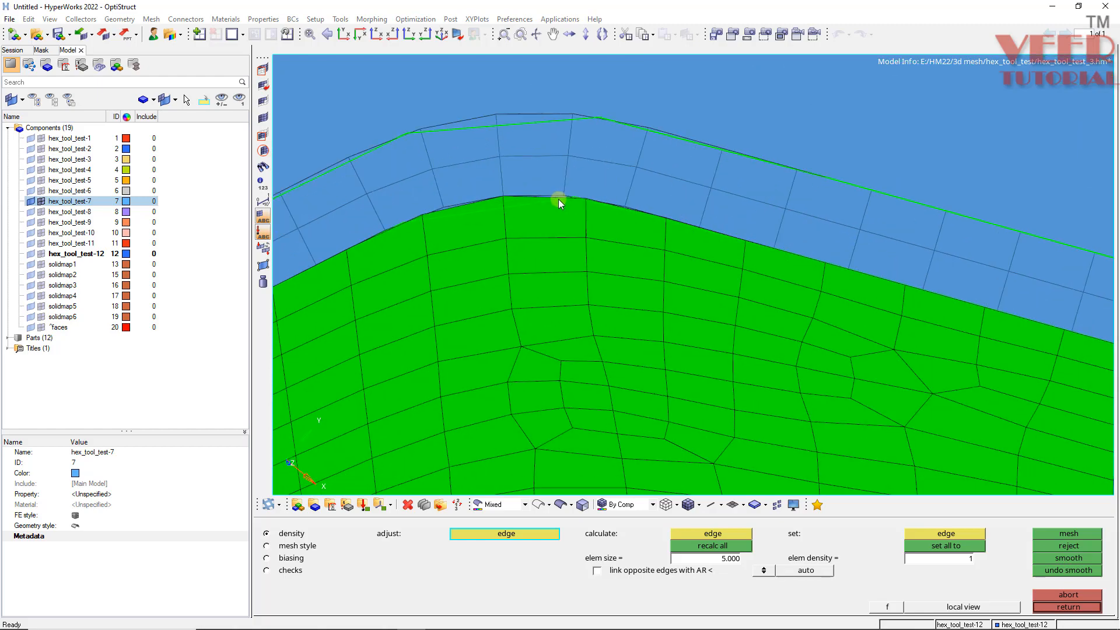
pyautogui.scroll(2, 558, 198)
pyautogui.press('Escape')
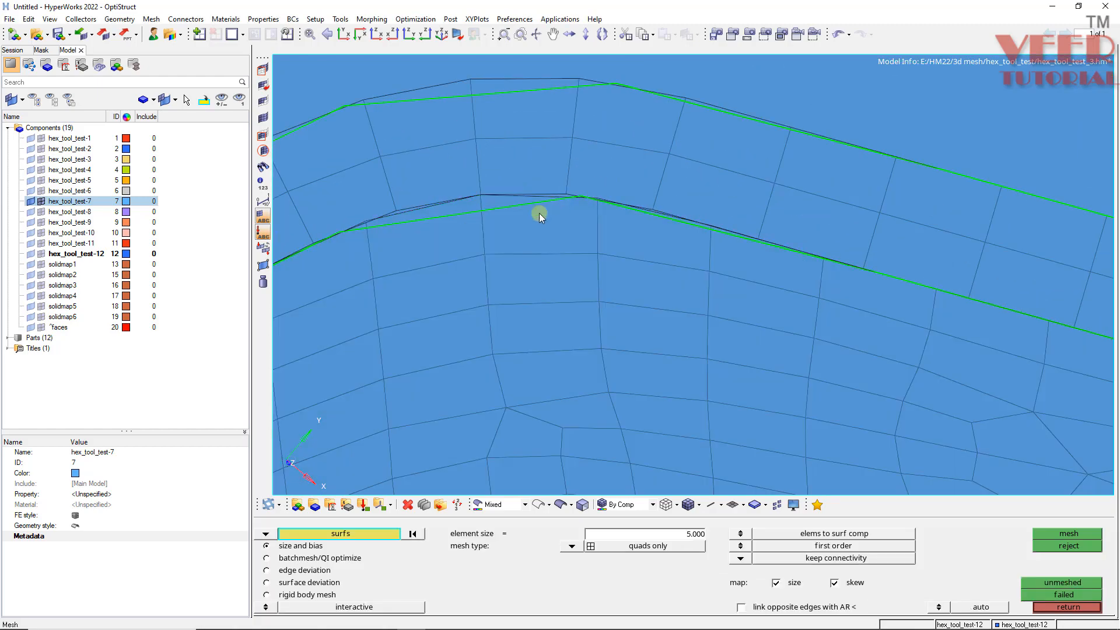
# - Delete the row of new surface elements bordering the plate's lower edge along its whole length
pyautogui.press('F2')
pyautogui.scroll(-3, 488, 249)
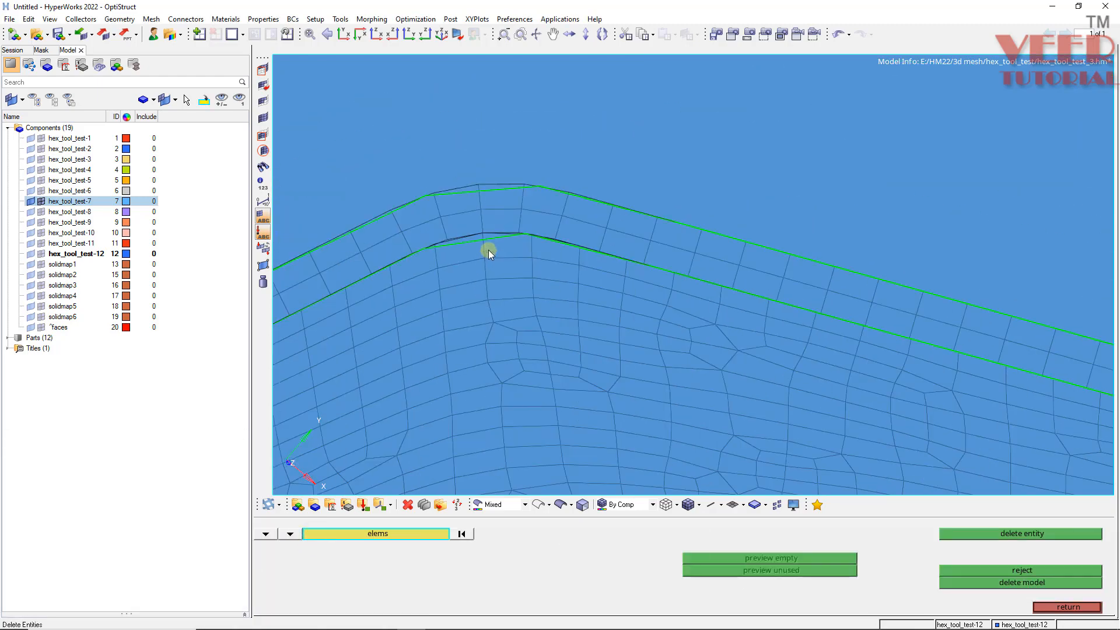
pyautogui.scroll(2, 524, 242)
pyautogui.keyDown('ctrl'); pyautogui.scroll(-1, 513, 262); pyautogui.keyUp('ctrl')
pyautogui.moveTo(508, 263)
pyautogui.keyDown('ctrl'); pyautogui.mouseDown()
pyautogui.moveTo(490, 357)
pyautogui.moveTo(506, 256)
pyautogui.mouseUp(); pyautogui.keyUp('ctrl')
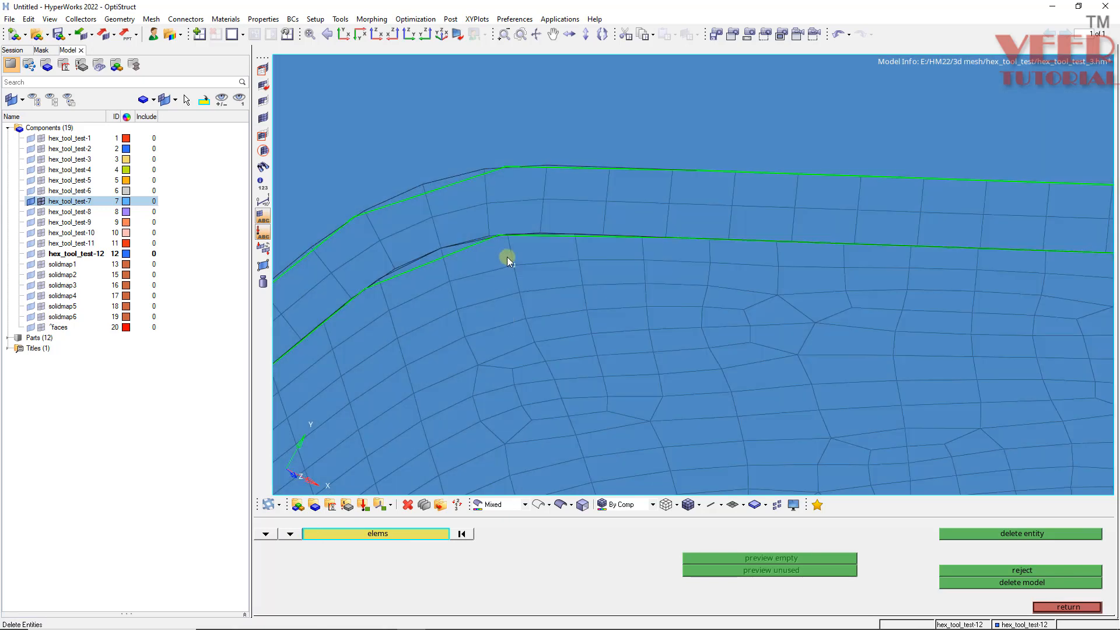
pyautogui.click(485, 248)
pyautogui.click(552, 245)
pyautogui.click(622, 251)
pyautogui.click(698, 259)
pyautogui.click(753, 260)
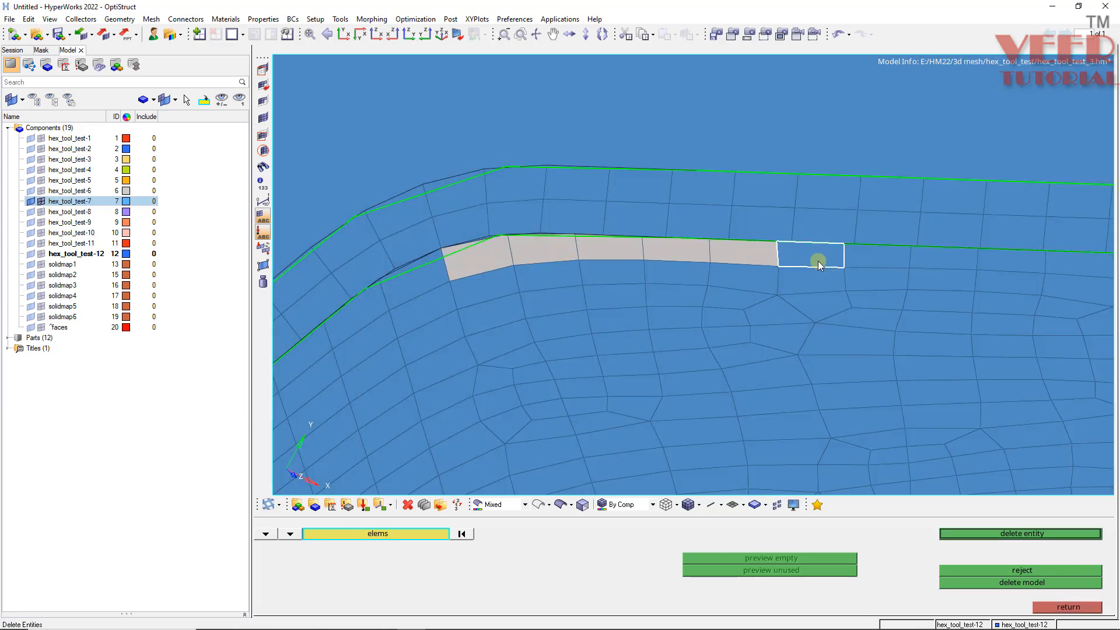
pyautogui.click(817, 261)
pyautogui.scroll(-1, 436, 248)
pyautogui.keyDown('ctrl'); pyautogui.scroll(-5, 425, 256); pyautogui.keyUp('ctrl')
pyautogui.keyDown('ctrl'); pyautogui.scroll(3, 607, 249); pyautogui.keyUp('ctrl')
pyautogui.moveTo(670, 249)
pyautogui.keyDown('ctrl'); pyautogui.mouseDown()
pyautogui.moveTo(725, 240)
pyautogui.moveTo(716, 242)
pyautogui.mouseUp(); pyautogui.keyUp('ctrl')
pyautogui.keyDown('shift'); pyautogui.moveTo(810, 247); pyautogui.dragTo(527, 265); pyautogui.keyUp('shift')
pyautogui.keyDown('ctrl'); pyautogui.scroll(-5, 495, 272); pyautogui.keyUp('ctrl')
pyautogui.keyDown('ctrl'); pyautogui.scroll(5, 694, 266); pyautogui.keyUp('ctrl')
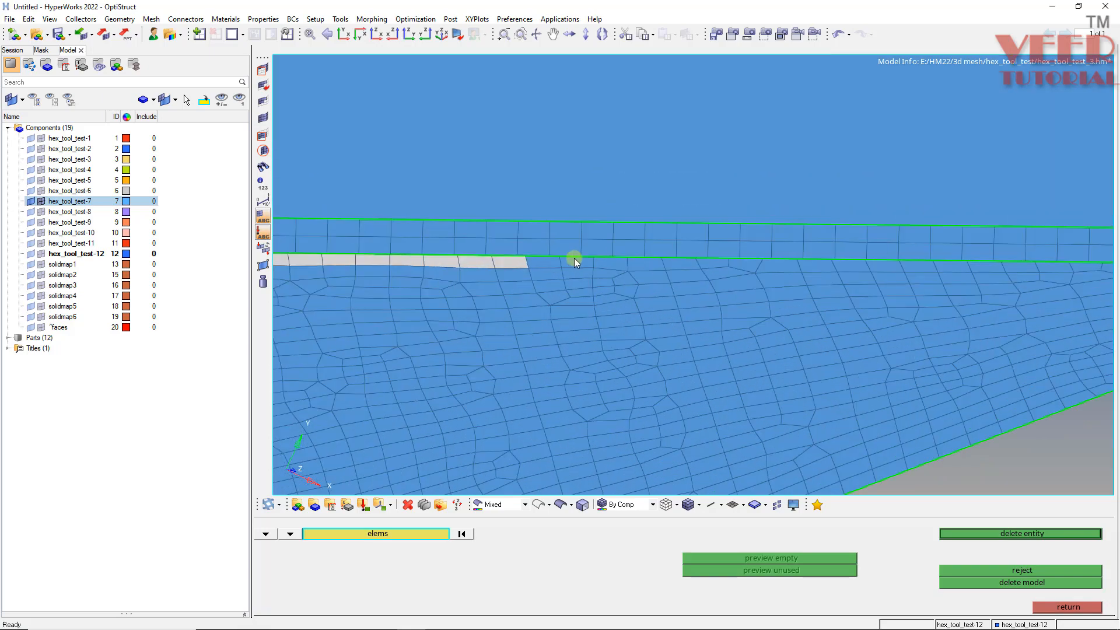
pyautogui.keyDown('ctrl'); pyautogui.scroll(3, 574, 258); pyautogui.keyUp('ctrl')
pyautogui.keyDown('shift'); pyautogui.moveTo(822, 248); pyautogui.dragTo(478, 278); pyautogui.keyUp('shift')
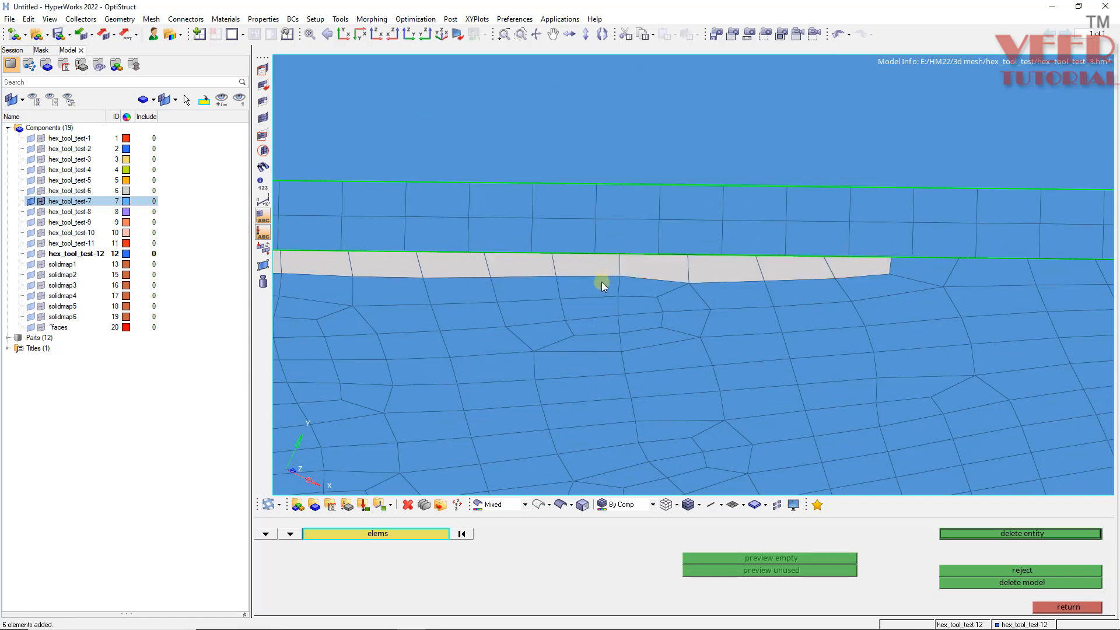
pyautogui.keyDown('ctrl'); pyautogui.scroll(-3, 806, 279); pyautogui.keyUp('ctrl')
pyautogui.keyDown('ctrl'); pyautogui.scroll(5, 806, 279); pyautogui.keyUp('ctrl')
pyautogui.keyDown('shift'); pyautogui.moveTo(760, 257); pyautogui.dragTo(543, 279); pyautogui.keyUp('shift')
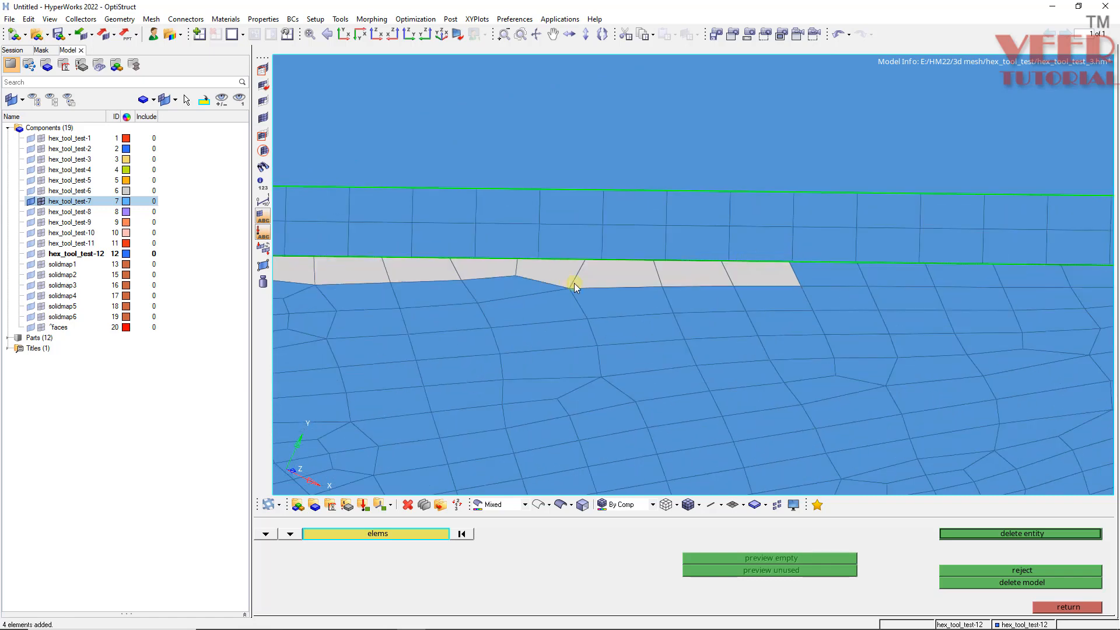
pyautogui.keyDown('ctrl'); pyautogui.scroll(-4, 517, 276); pyautogui.keyUp('ctrl')
pyautogui.keyDown('ctrl'); pyautogui.scroll(5, 767, 251); pyautogui.keyUp('ctrl')
pyautogui.keyDown('shift'); pyautogui.moveTo(916, 294); pyautogui.dragTo(428, 322); pyautogui.keyUp('shift')
pyautogui.keyDown('ctrl'); pyautogui.scroll(-6, 422, 283); pyautogui.keyUp('ctrl')
pyautogui.keyDown('ctrl'); pyautogui.scroll(5, 688, 272); pyautogui.keyUp('ctrl')
pyautogui.keyDown('shift'); pyautogui.moveTo(728, 301); pyautogui.dragTo(566, 331); pyautogui.keyUp('shift')
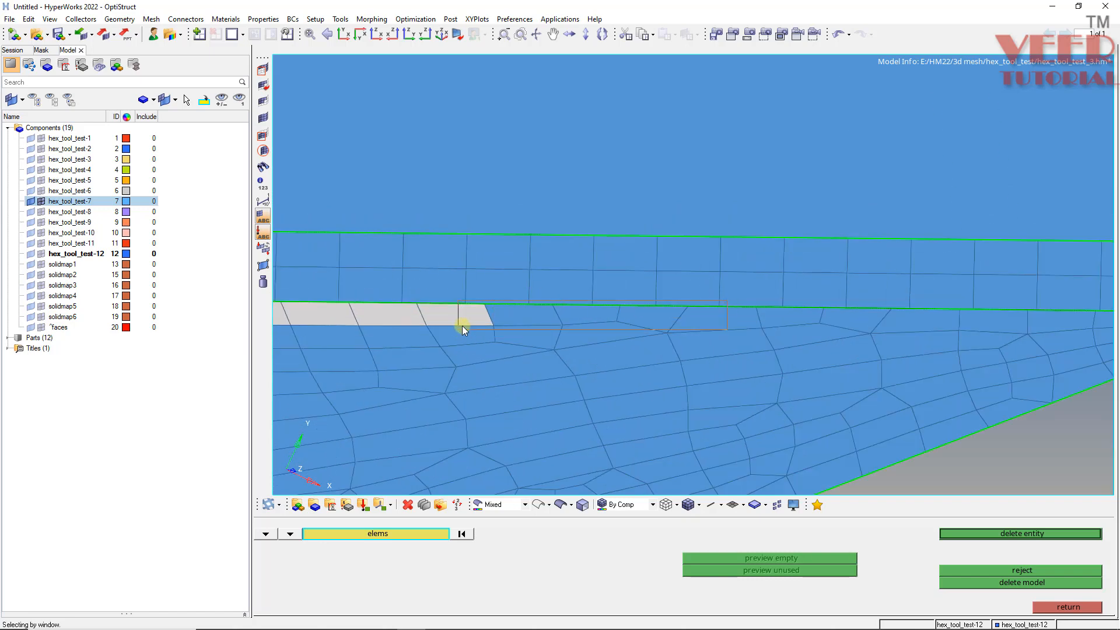
pyautogui.keyDown('shift'); pyautogui.moveTo(462, 330); pyautogui.dragTo(459, 330); pyautogui.keyUp('shift')
pyautogui.click(810, 312)
pyautogui.click(864, 316)
pyautogui.click(910, 315)
pyautogui.click(986, 315)
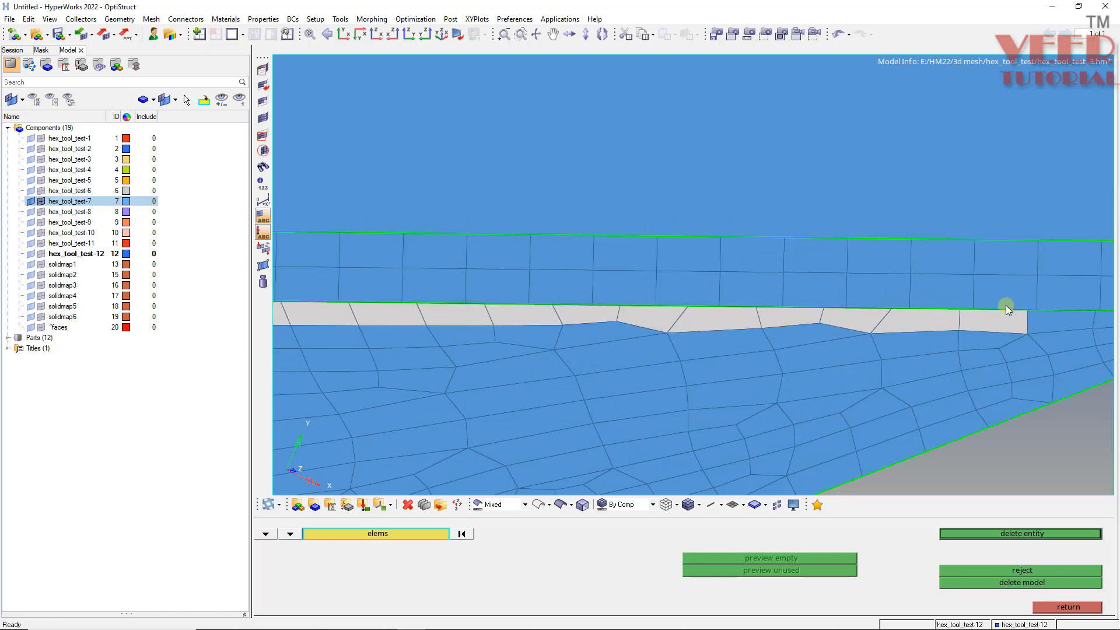
pyautogui.click(1005, 305)
pyautogui.keyDown('ctrl'); pyautogui.scroll(-5, 619, 338); pyautogui.keyUp('ctrl')
pyautogui.keyDown('ctrl'); pyautogui.scroll(5, 904, 325); pyautogui.keyUp('ctrl')
pyautogui.rightClick(720, 317)
pyautogui.click(772, 334)
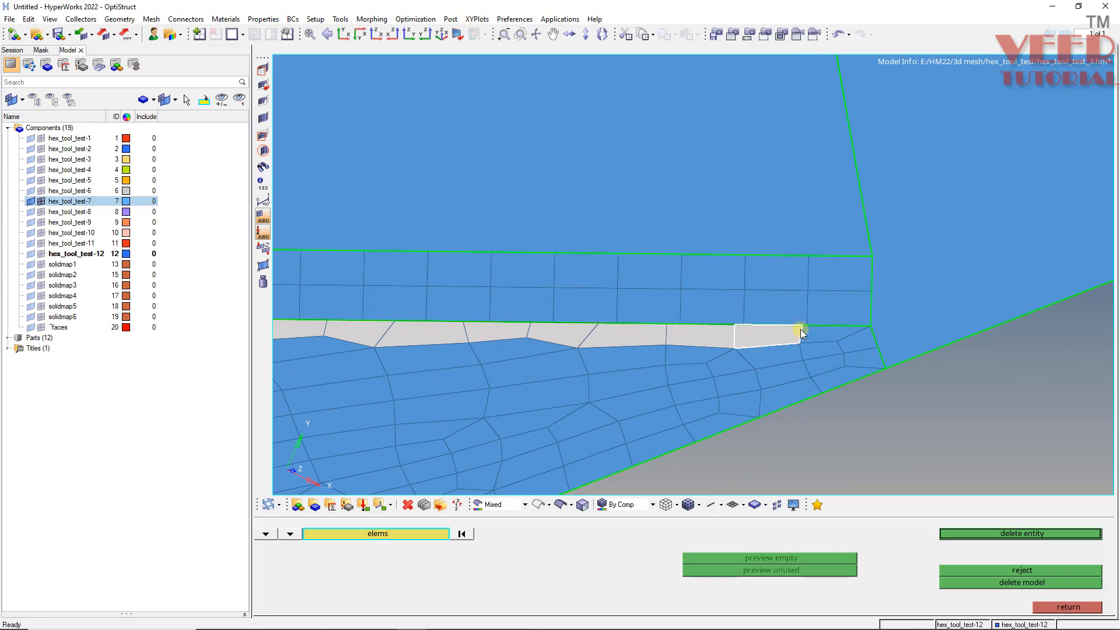
pyautogui.click(812, 329)
pyautogui.middleClick(813, 330)
# - Start a ruled mesh and pick the first node path along the plate's lower edge nodes
pyautogui.keyDown('ctrl'); pyautogui.scroll(-5, 816, 330); pyautogui.keyUp('ctrl')
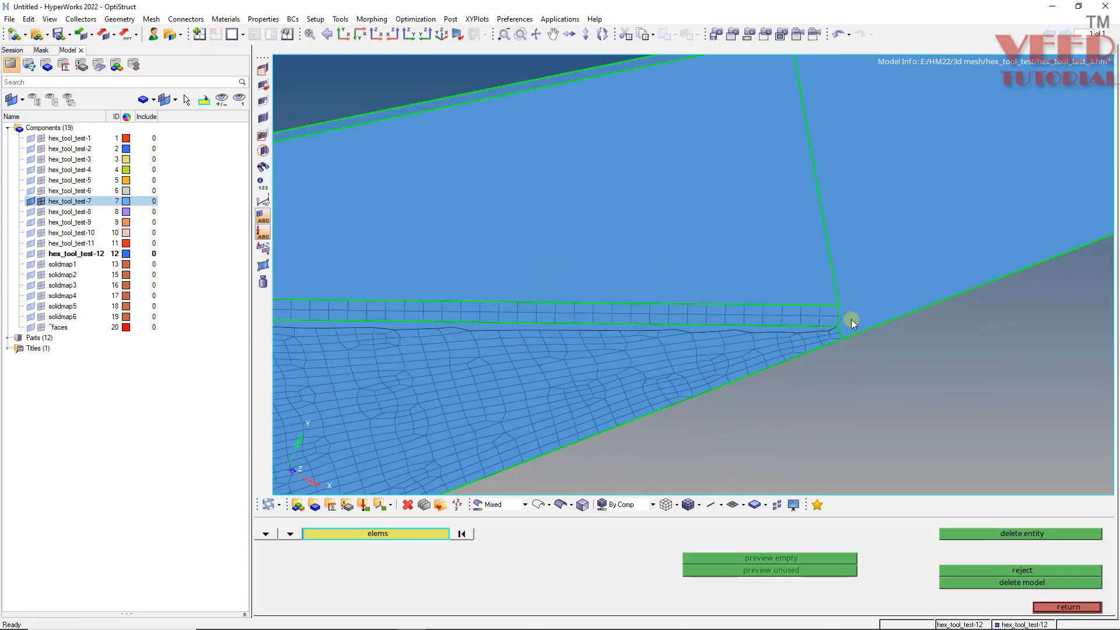
pyautogui.keyDown('ctrl'); pyautogui.scroll(7, 505, 326); pyautogui.keyUp('ctrl')
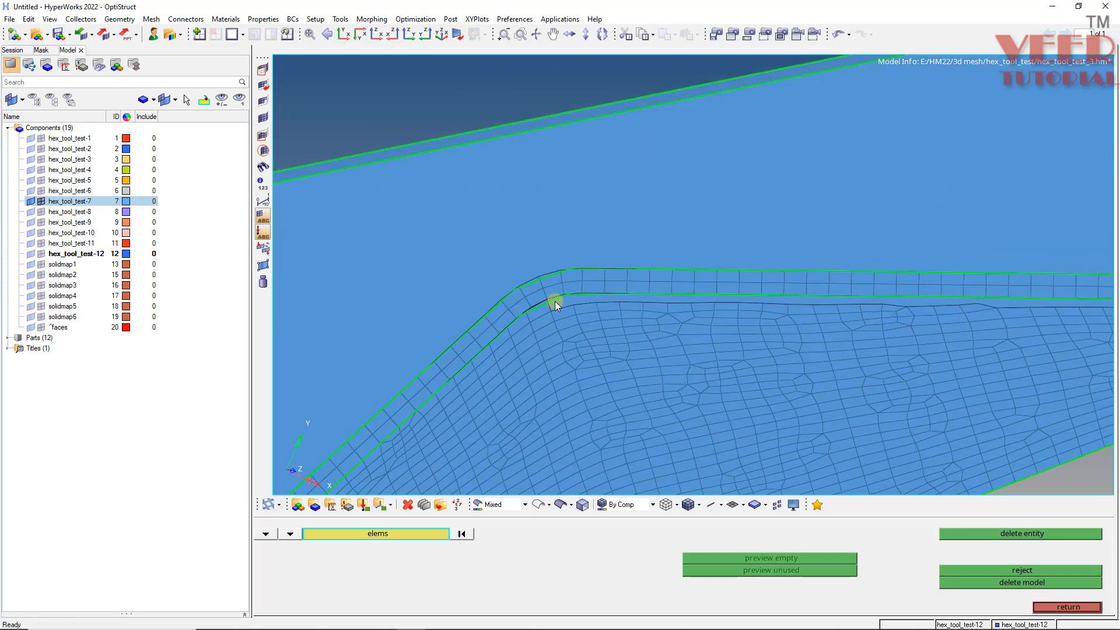
pyautogui.moveTo(532, 309)
pyautogui.keyDown('ctrl'); pyautogui.mouseDown()
pyautogui.moveTo(496, 282)
pyautogui.moveTo(656, 297)
pyautogui.moveTo(688, 352)
pyautogui.moveTo(510, 272)
pyautogui.moveTo(478, 283)
pyautogui.mouseUp(); pyautogui.keyUp('ctrl')
pyautogui.keyDown('ctrl'); pyautogui.scroll(4, 577, 315); pyautogui.keyUp('ctrl')
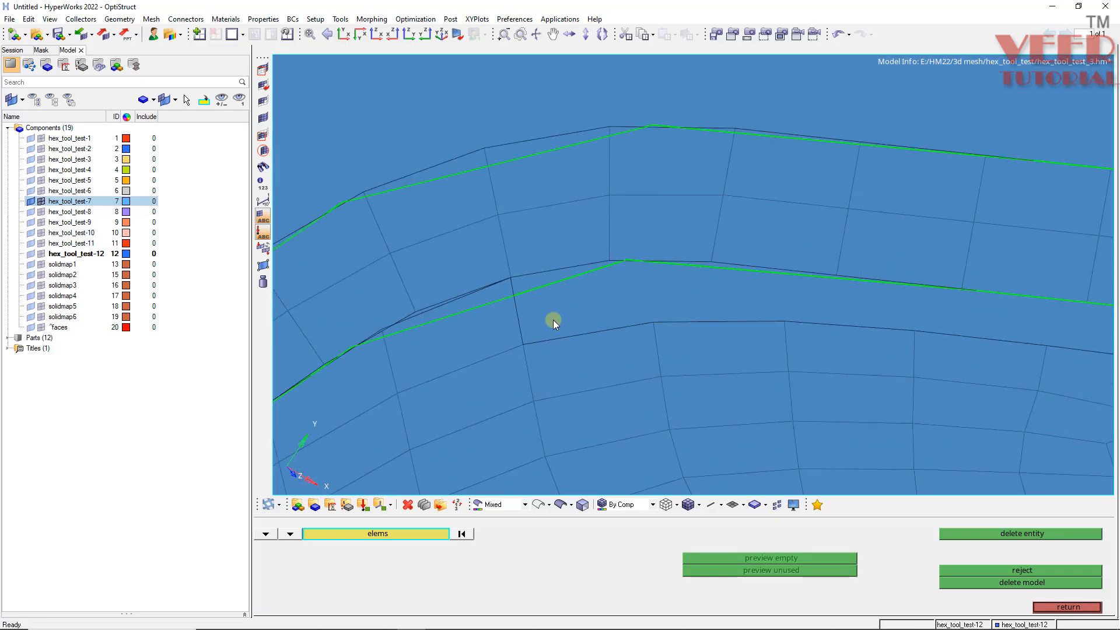
pyautogui.press('Escape')
pyautogui.click(603, 276)
pyautogui.keyDown('ctrl'); pyautogui.scroll(-8, 445, 265); pyautogui.keyUp('ctrl')
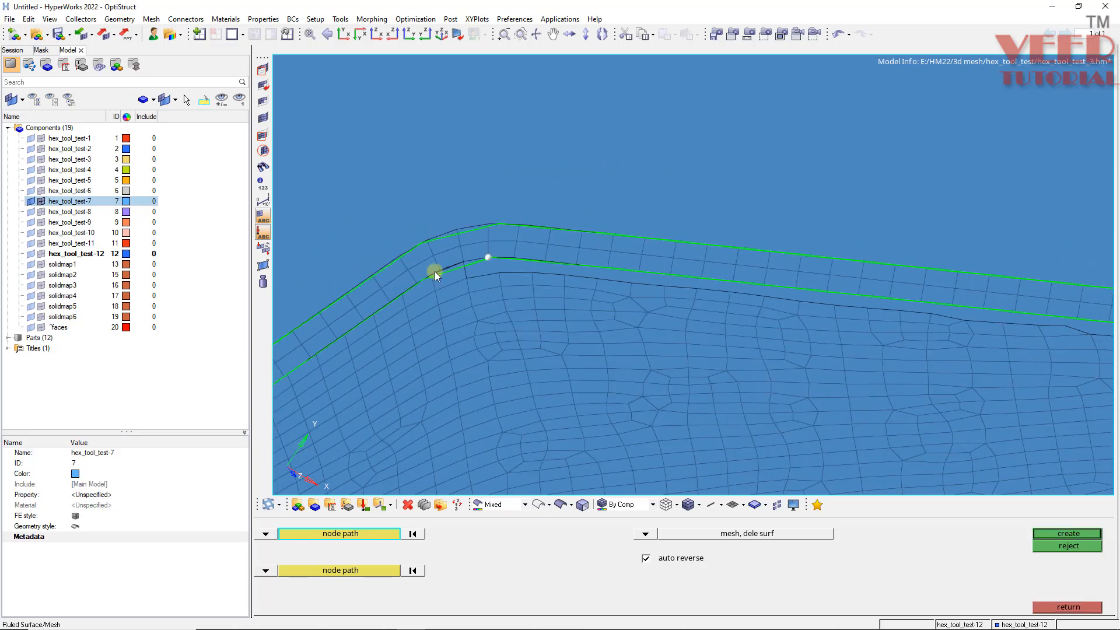
pyautogui.click(740, 283)
pyautogui.keyDown('ctrl'); pyautogui.scroll(-3, 614, 279); pyautogui.keyUp('ctrl')
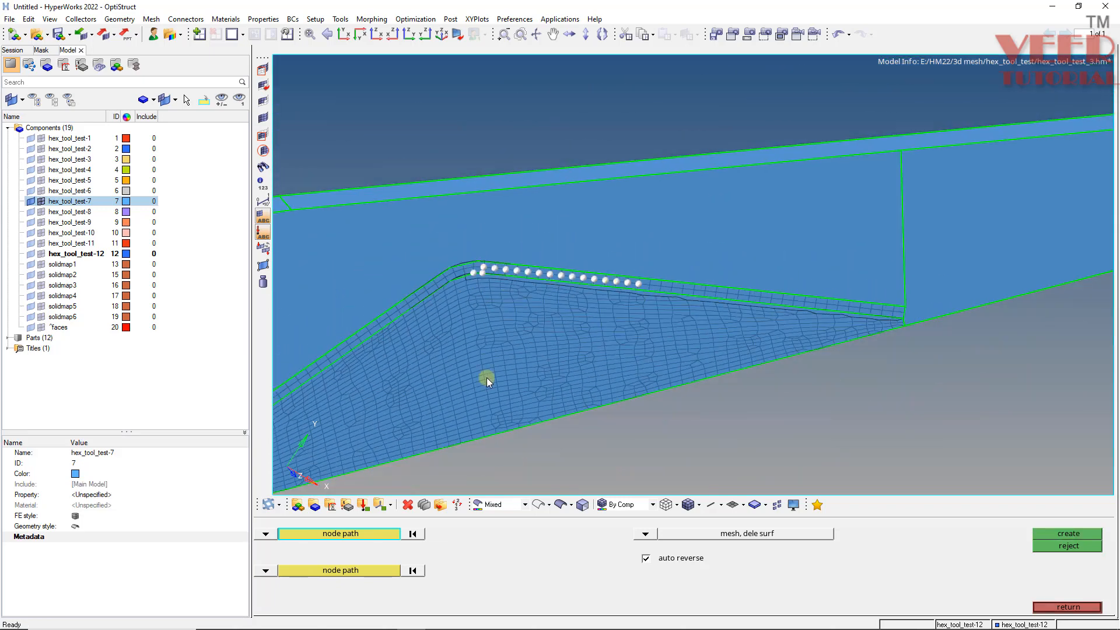
pyautogui.scroll(3, 472, 275)
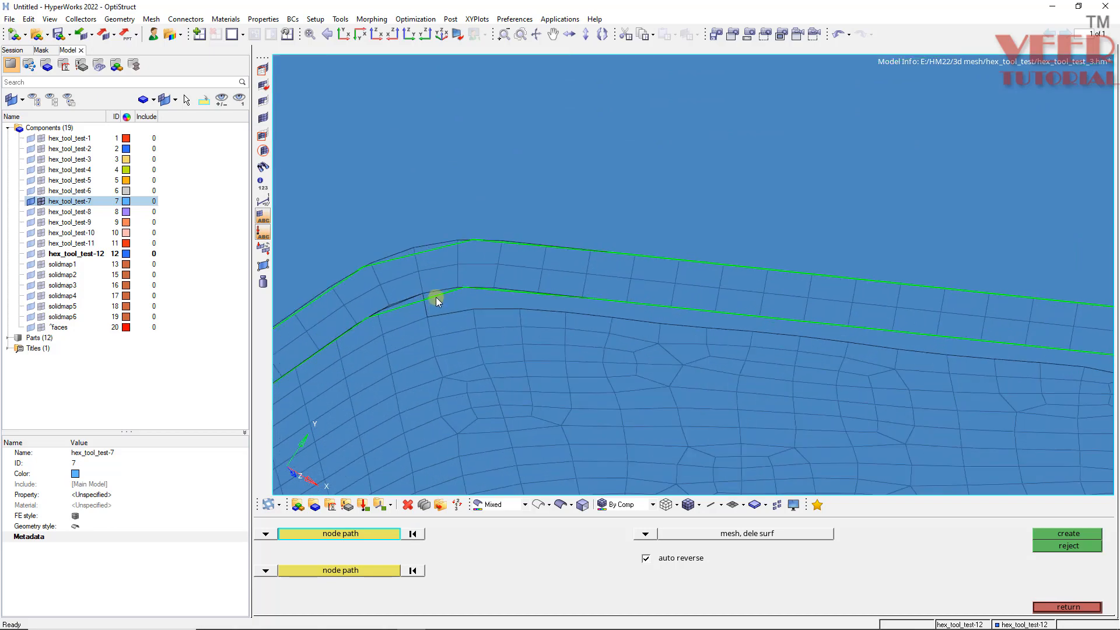
pyautogui.click(462, 283)
pyautogui.scroll(-3, 405, 295)
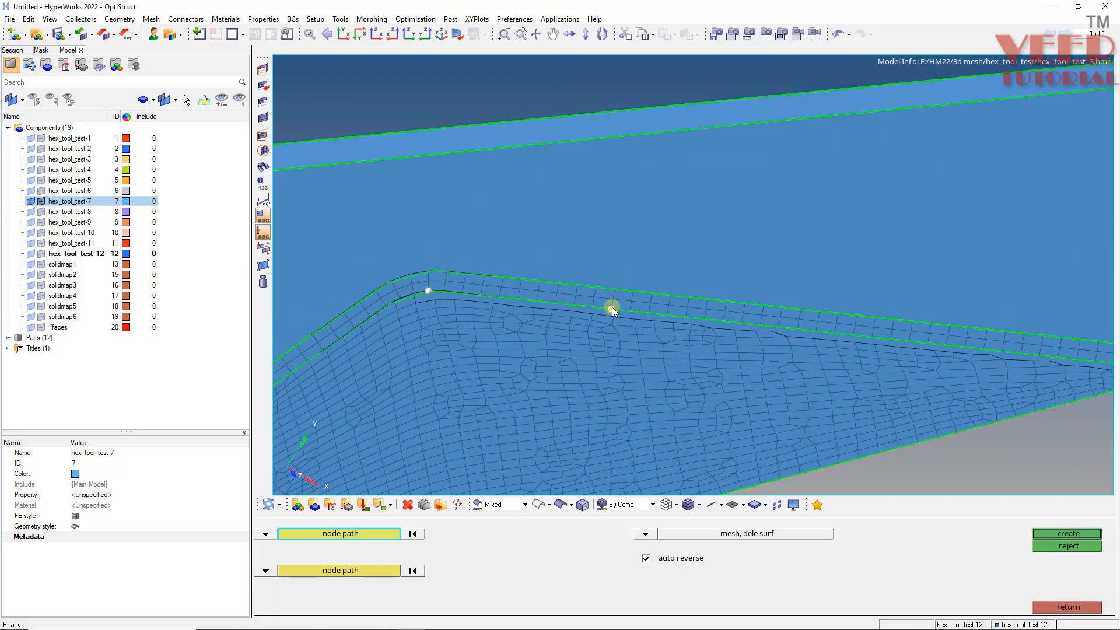
pyautogui.click(612, 307)
pyautogui.scroll(-3, 485, 303)
pyautogui.scroll(3, 798, 313)
pyautogui.scroll(4, 719, 324)
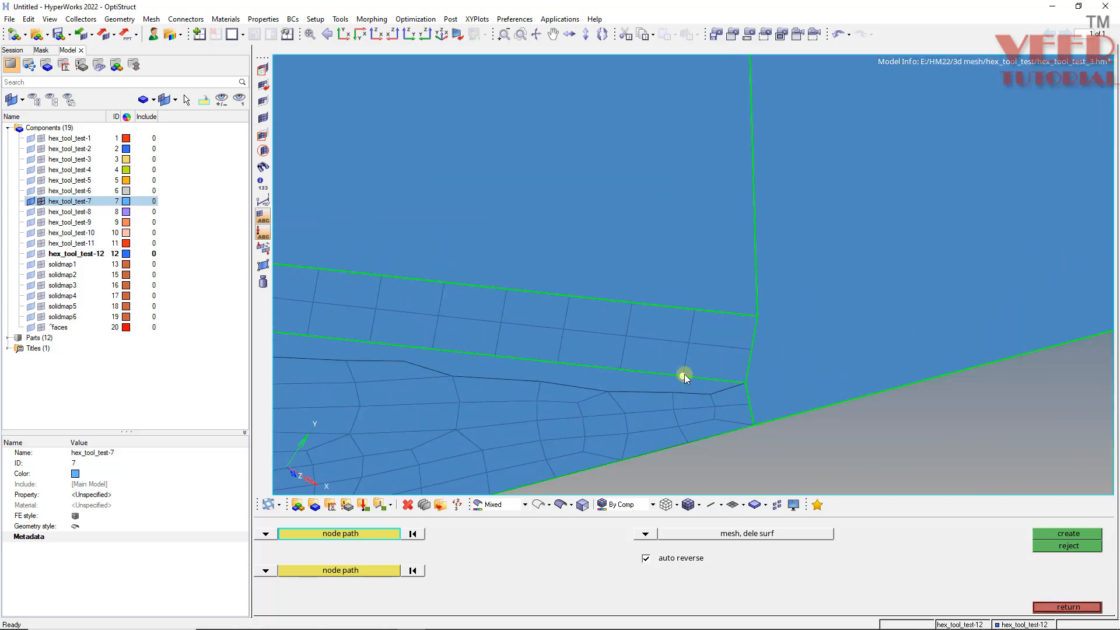
pyautogui.click(684, 375)
pyautogui.scroll(-3, 780, 334)
pyautogui.scroll(-3, 759, 329)
pyautogui.scroll(3, 401, 288)
pyautogui.scroll(3, 402, 288)
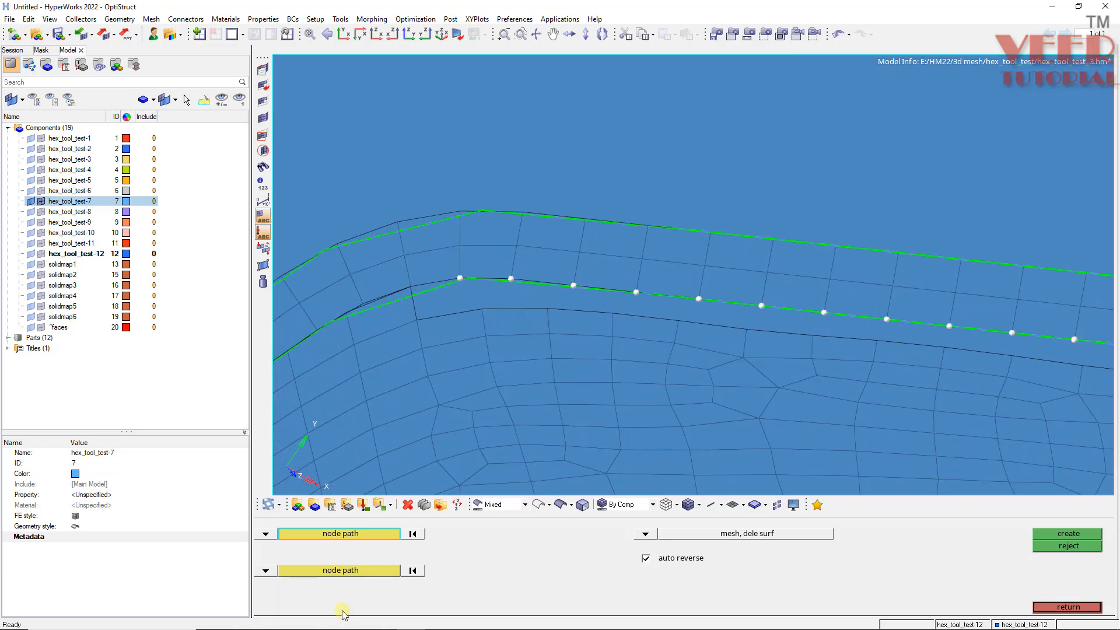
# - Pick the second node path along the new surface mesh edge nodes and create the ruled elements joining it to the plate
pyautogui.click(347, 567)
pyautogui.click(478, 308)
pyautogui.scroll(-4, 481, 309)
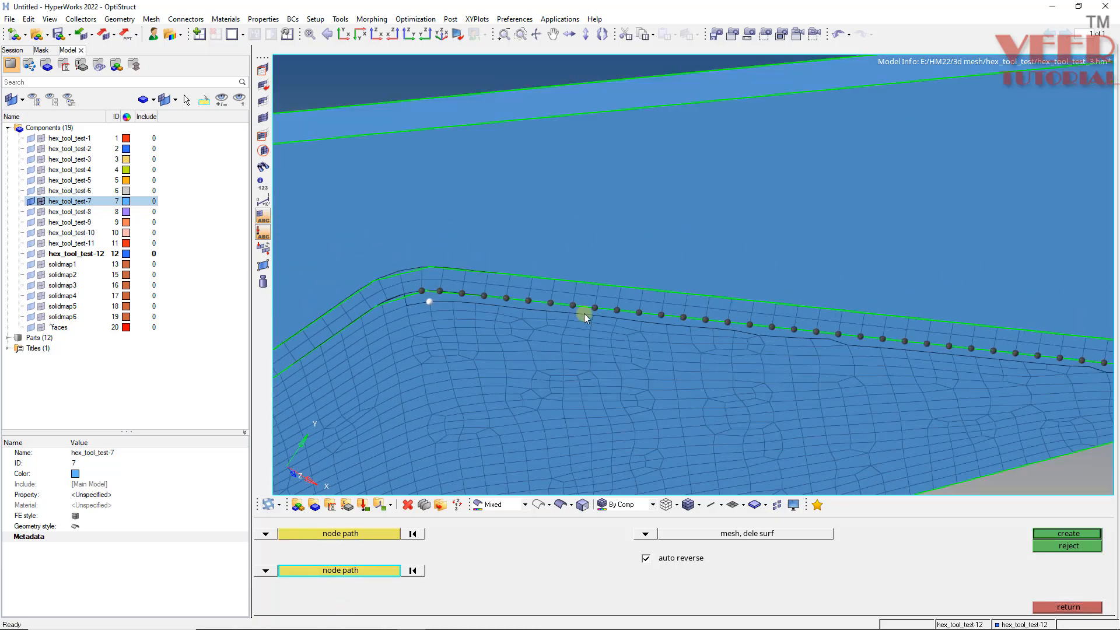
pyautogui.scroll(3, 790, 373)
pyautogui.click(651, 362)
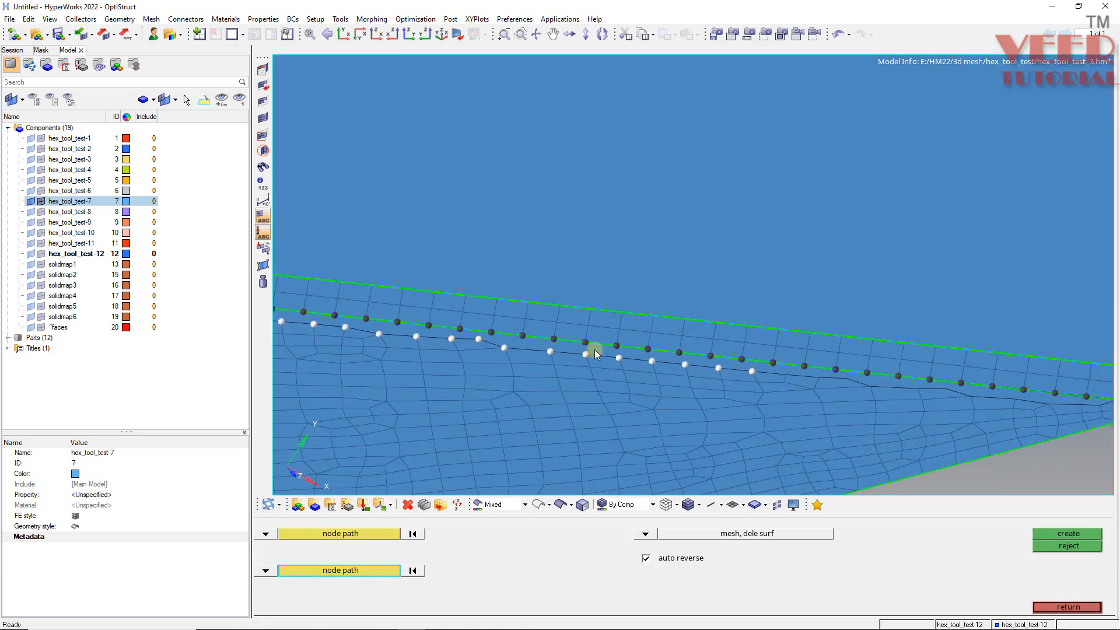
pyautogui.scroll(-3, 842, 381)
pyautogui.scroll(3, 666, 348)
pyautogui.scroll(2, 767, 372)
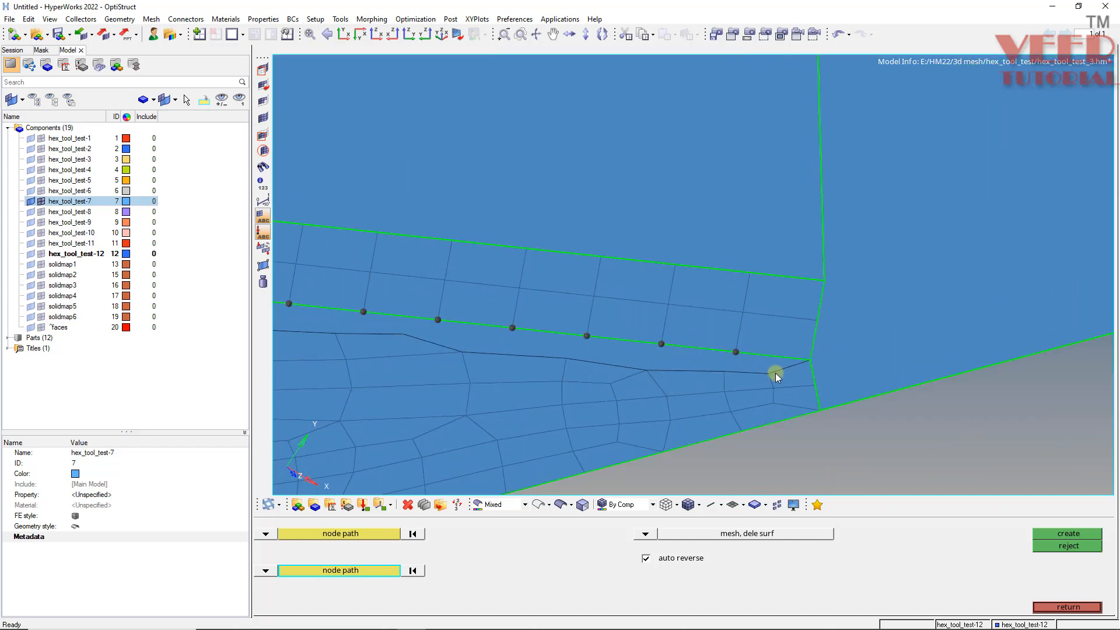
pyautogui.click(809, 360)
pyautogui.click(1045, 532)
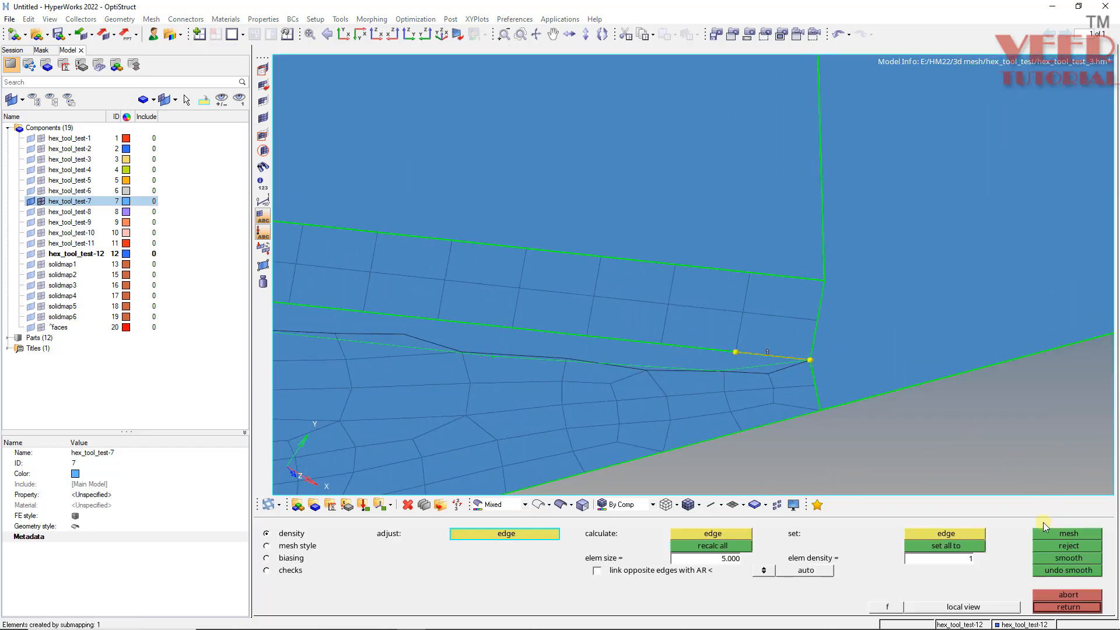
pyautogui.middleClick(831, 337)
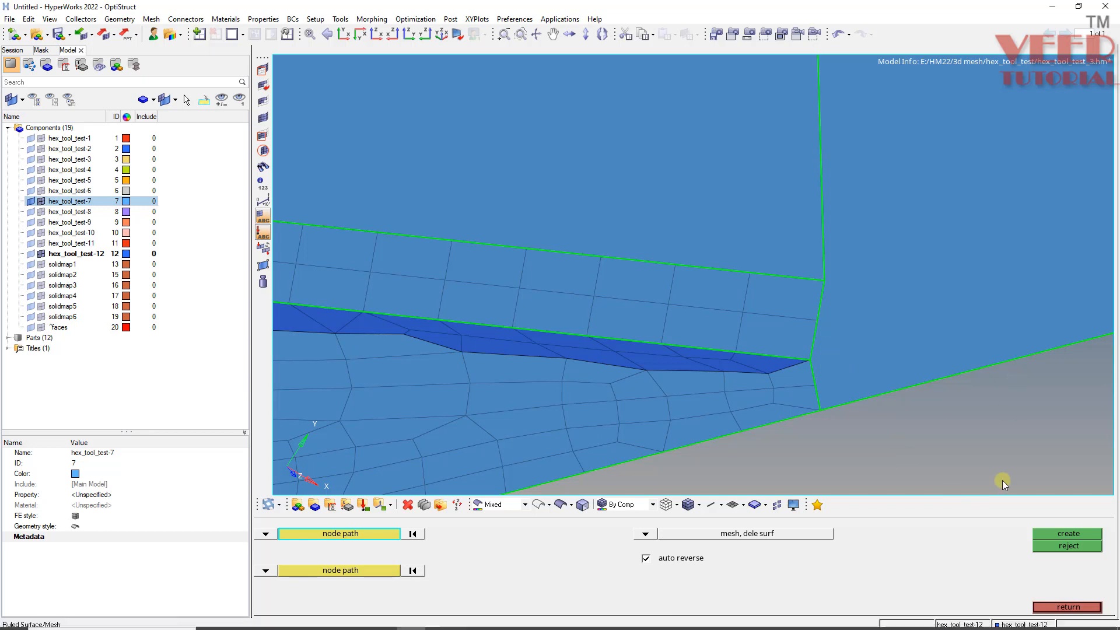
# - Make hex_tool_test-7 the current component and inspect its mesh along the plate edge
pyautogui.click(1028, 625)
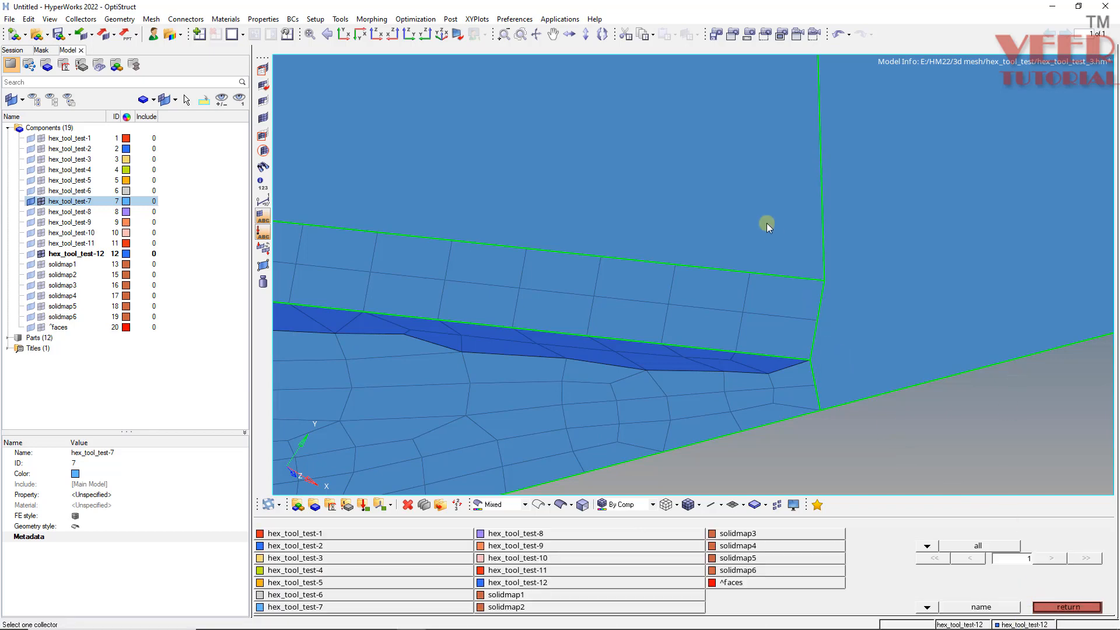
pyautogui.click(784, 176)
pyautogui.scroll(-3, 776, 252)
pyautogui.scroll(-4, 776, 252)
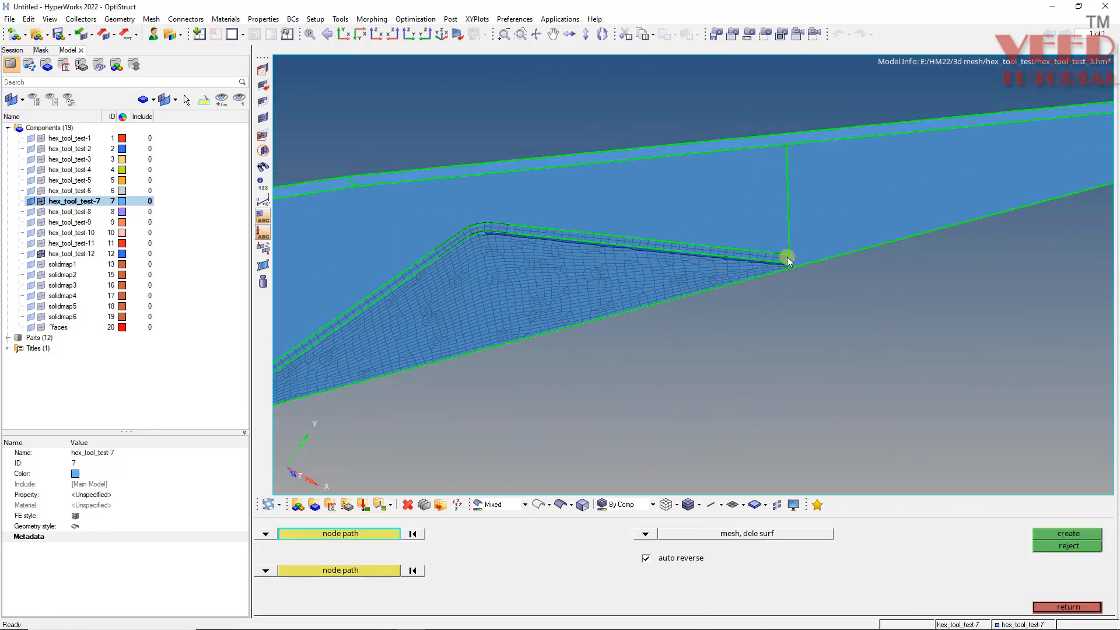
pyautogui.scroll(8, 660, 247)
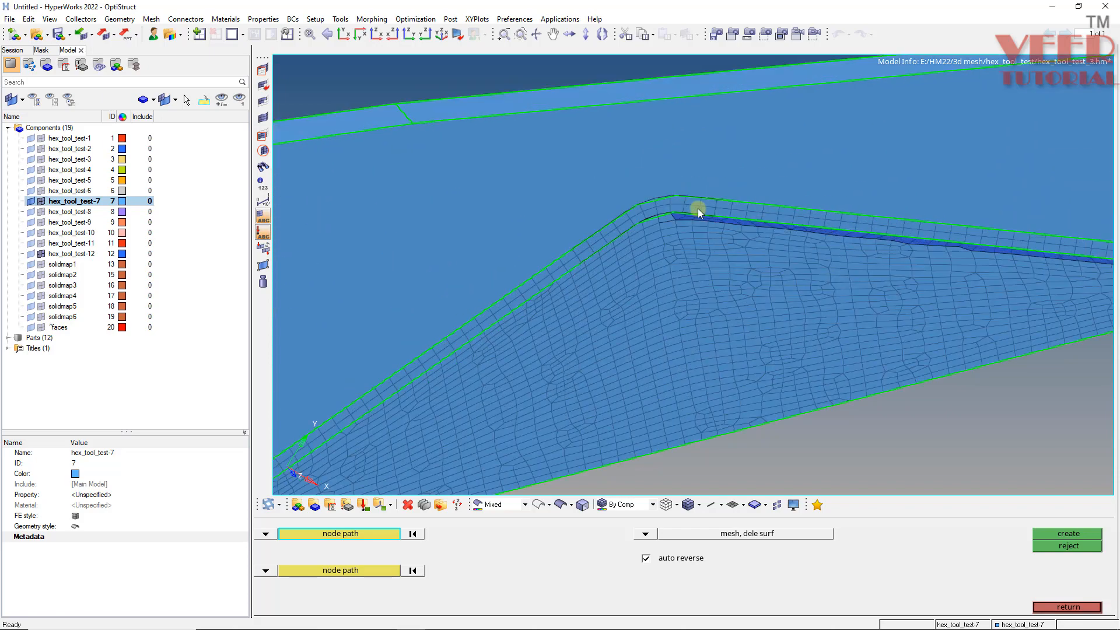
pyautogui.scroll(-4, 622, 231)
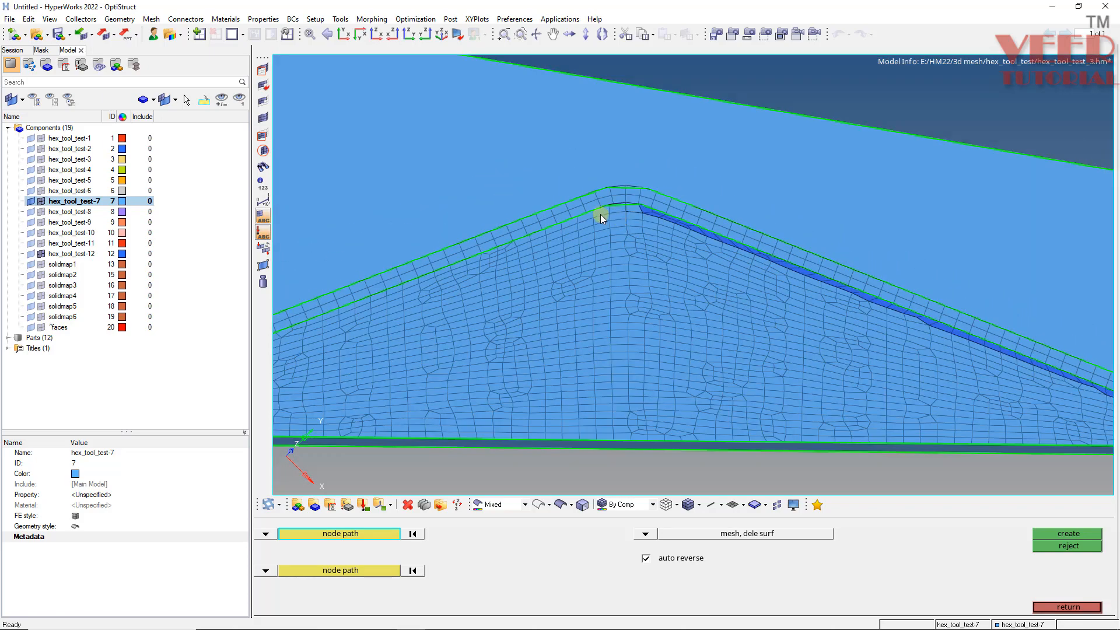
pyautogui.scroll(4, 600, 213)
# - Delete the two elements at the corner of the hex_tool_test-7 mesh where it meets the plate's edge
pyautogui.press('F2')
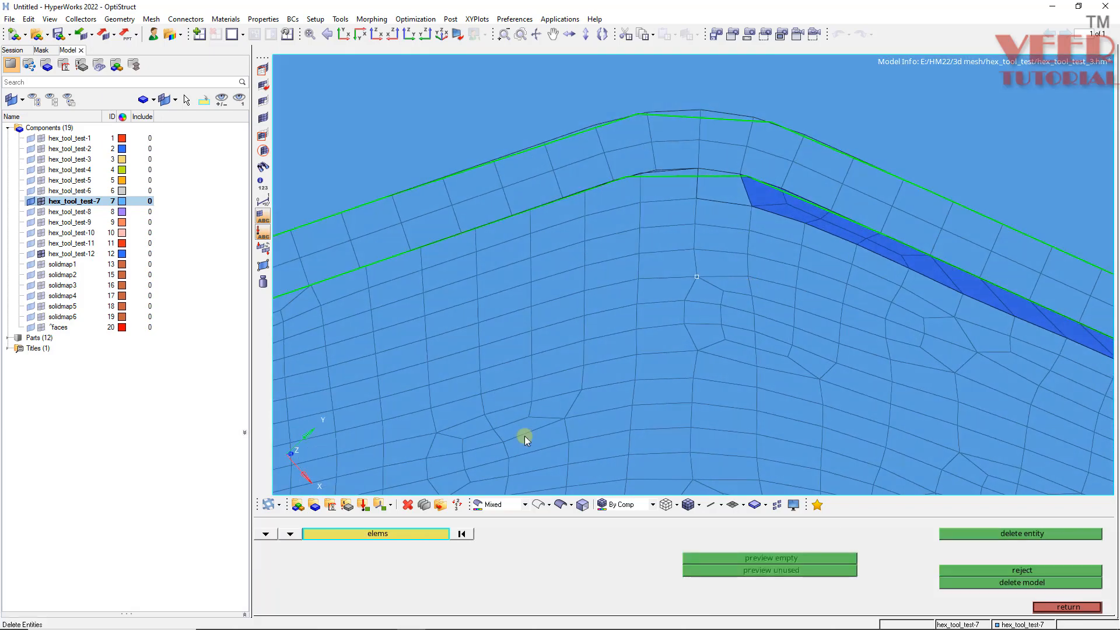
pyautogui.scroll(4, 671, 177)
pyautogui.click(671, 178)
pyautogui.scroll(-3, 754, 180)
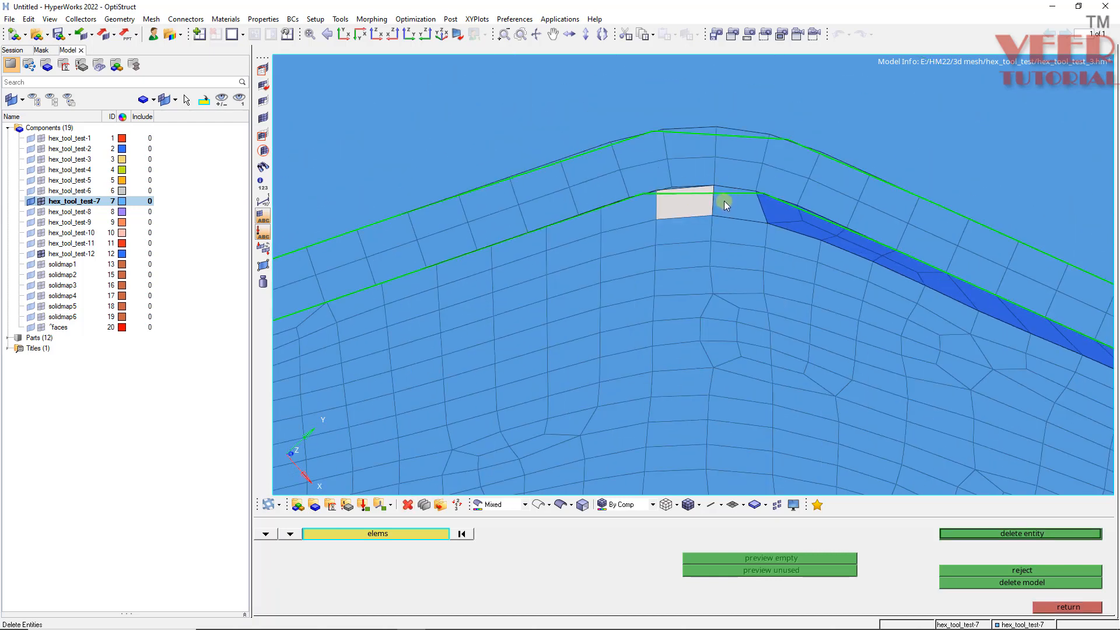
pyautogui.scroll(1, 756, 211)
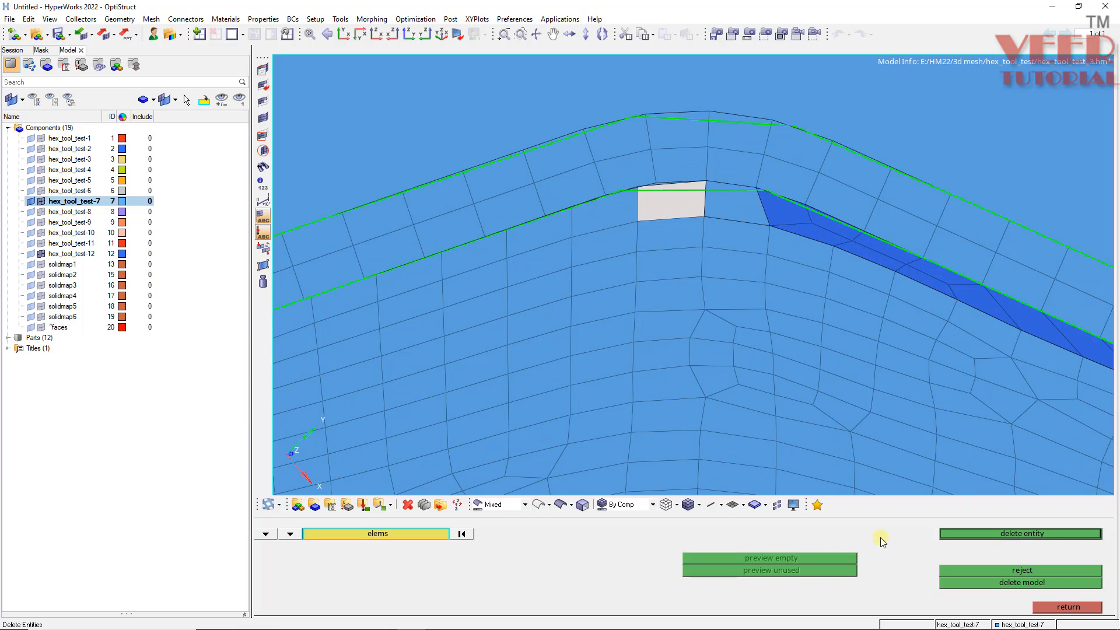
pyautogui.press('F7')
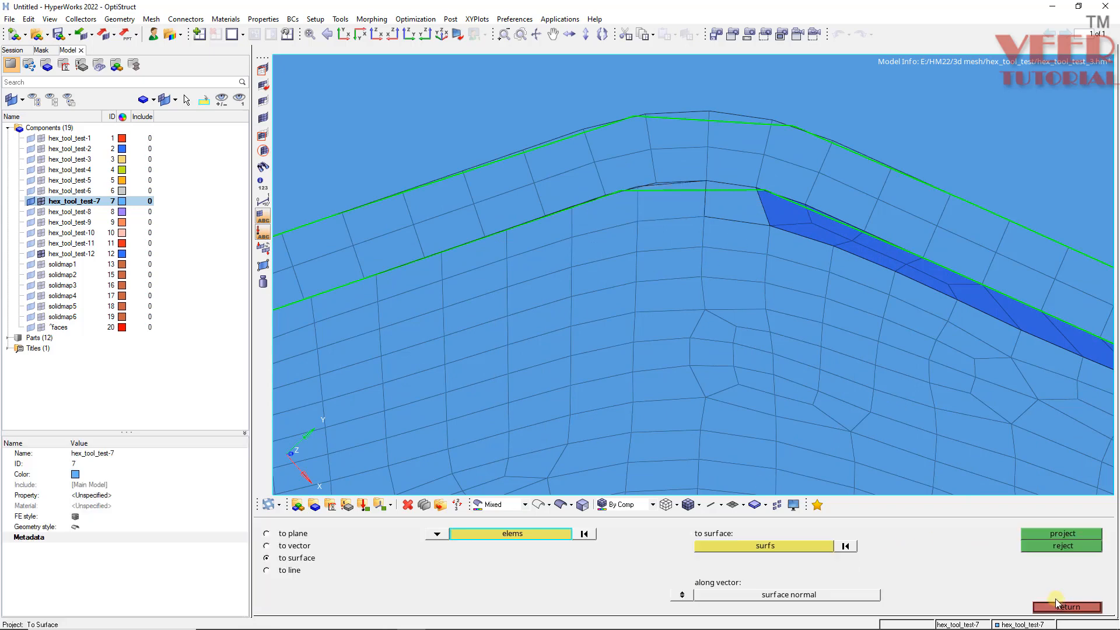
pyautogui.scroll(2, 688, 201)
pyautogui.press('F2')
pyautogui.click(694, 194)
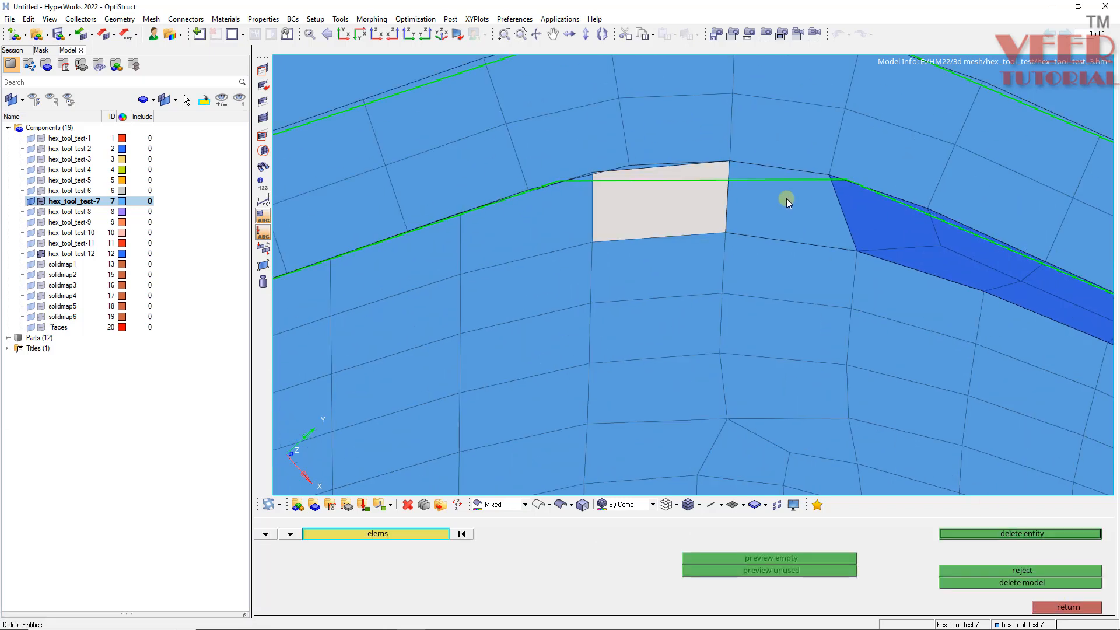
pyautogui.click(766, 240)
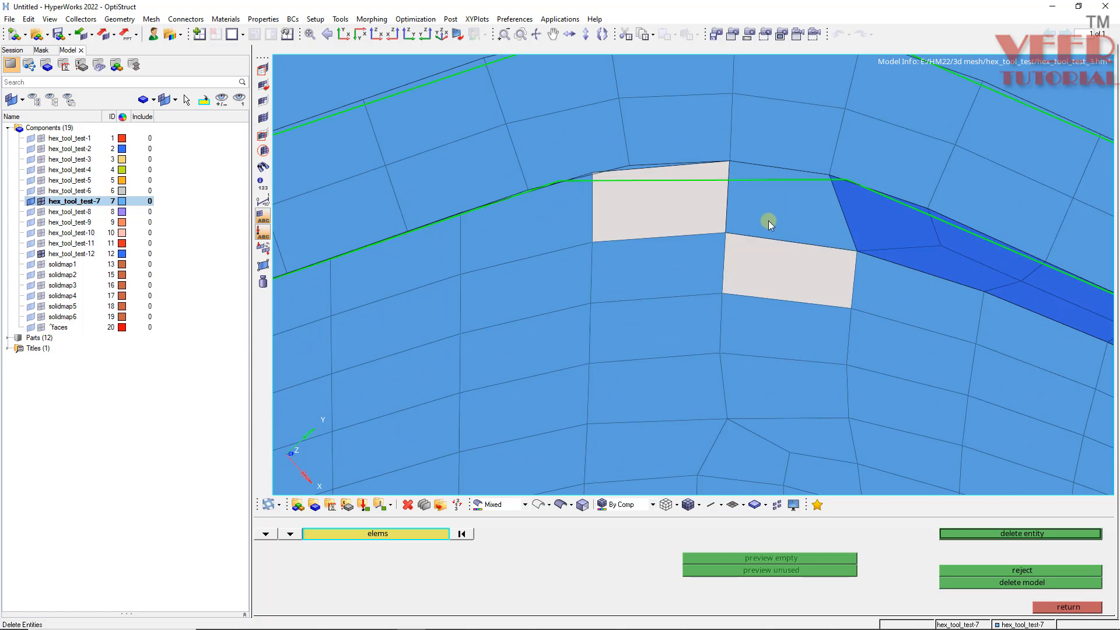
pyautogui.rightClick(767, 272)
pyautogui.keyDown('ctrl'); pyautogui.moveTo(789, 197); pyautogui.dragTo(759, 267); pyautogui.keyUp('ctrl')
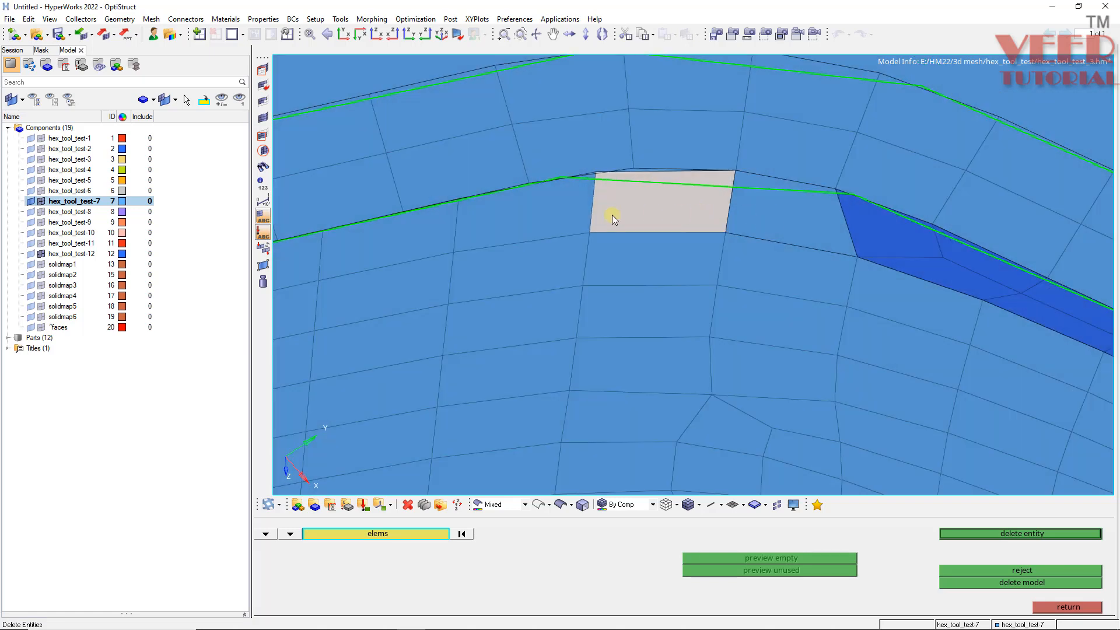
pyautogui.click(509, 219)
pyautogui.middleClick(520, 209)
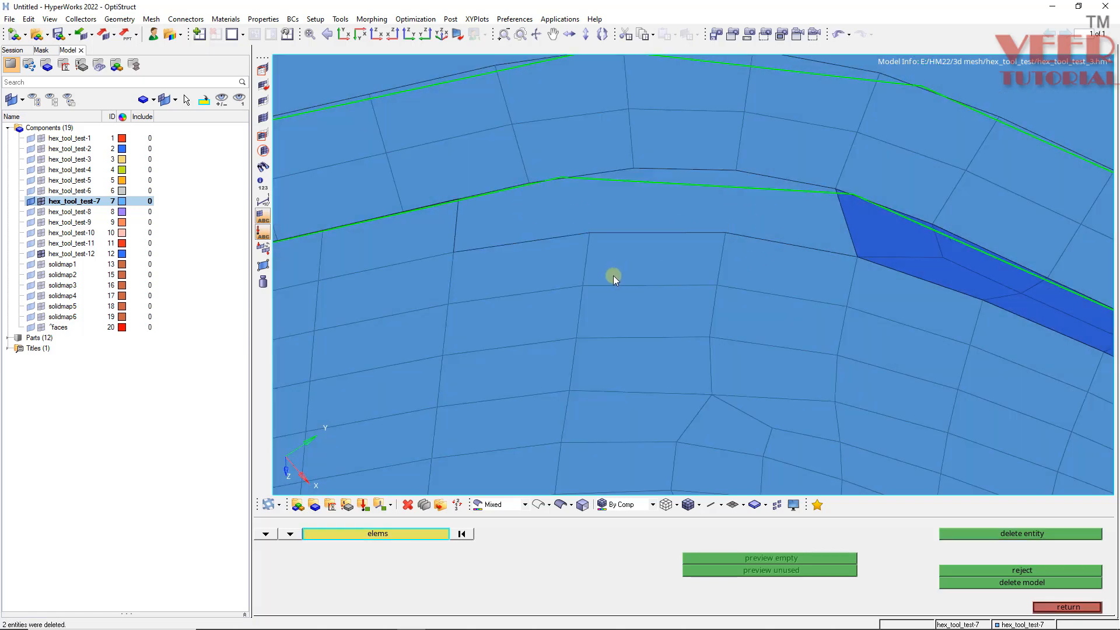
# - Delete the whole row of hex_tool_test-7 elements bordering the plate's edge along its length
pyautogui.scroll(-2, 620, 268)
pyautogui.moveTo(483, 285)
pyautogui.keyDown('ctrl'); pyautogui.mouseDown()
pyautogui.moveTo(432, 282)
pyautogui.moveTo(540, 305)
pyautogui.moveTo(446, 309)
pyautogui.mouseUp(); pyautogui.keyUp('ctrl')
pyautogui.scroll(2, 503, 294)
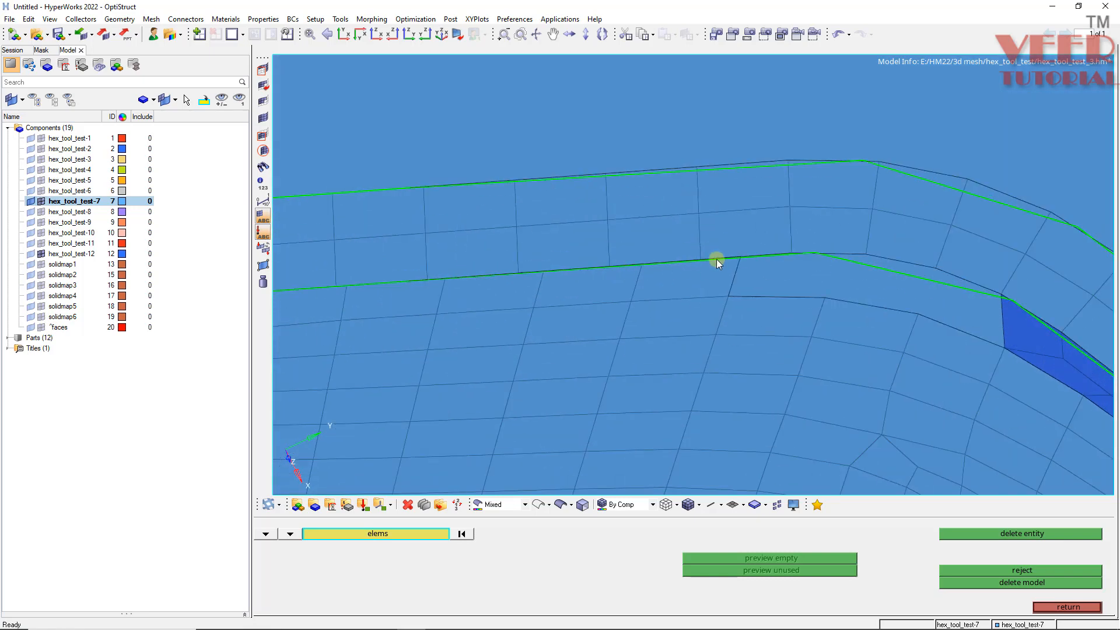
pyautogui.keyDown('shift'); pyautogui.moveTo(732, 261); pyautogui.dragTo(511, 300); pyautogui.keyUp('shift')
pyautogui.keyDown('shift'); pyautogui.moveTo(351, 325); pyautogui.dragTo(351, 324); pyautogui.keyUp('shift')
pyautogui.scroll(-2, 560, 259)
pyautogui.scroll(3, 645, 248)
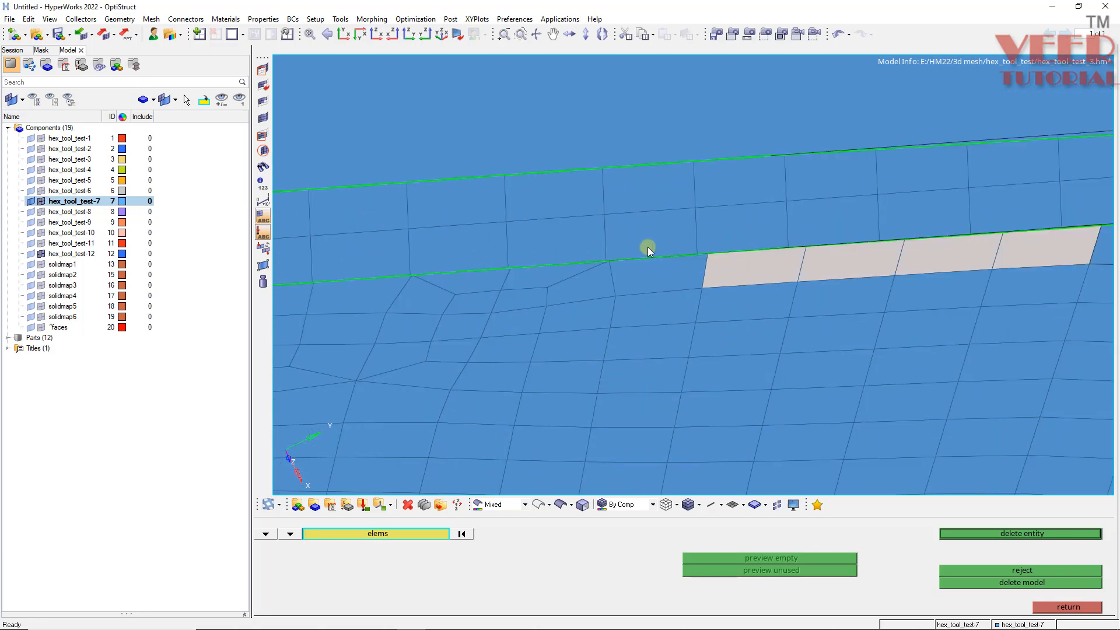
pyautogui.keyDown('shift'); pyautogui.moveTo(430, 303); pyautogui.dragTo(432, 303); pyautogui.keyUp('shift')
pyautogui.scroll(-3, 508, 257)
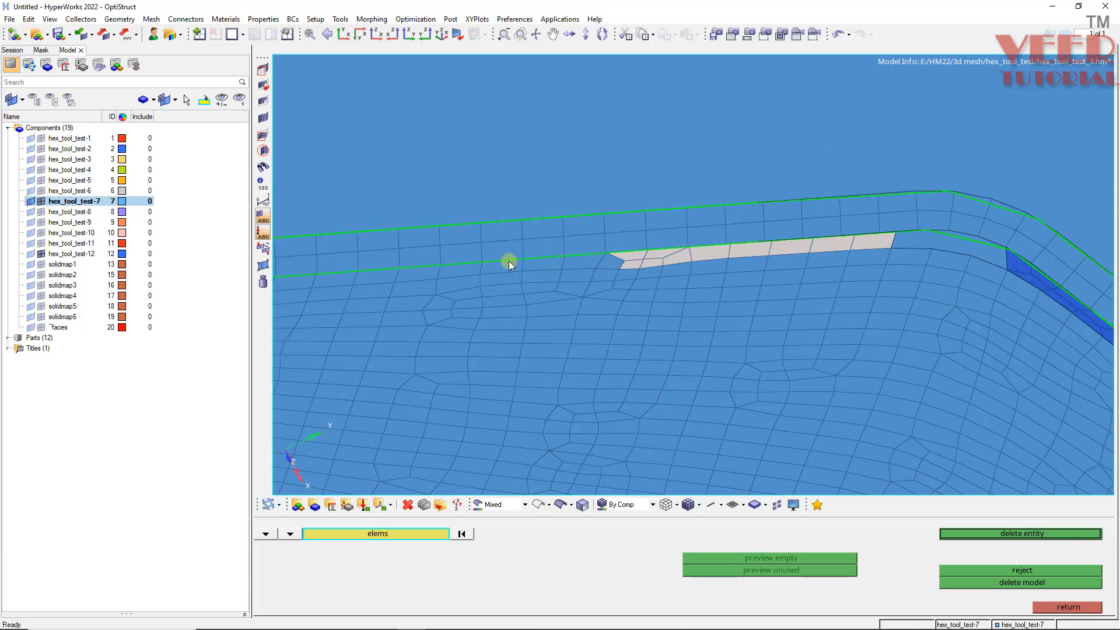
pyautogui.scroll(3, 813, 229)
pyautogui.keyDown('shift'); pyautogui.moveTo(812, 229); pyautogui.dragTo(482, 281); pyautogui.keyUp('shift')
pyautogui.scroll(-3, 589, 215)
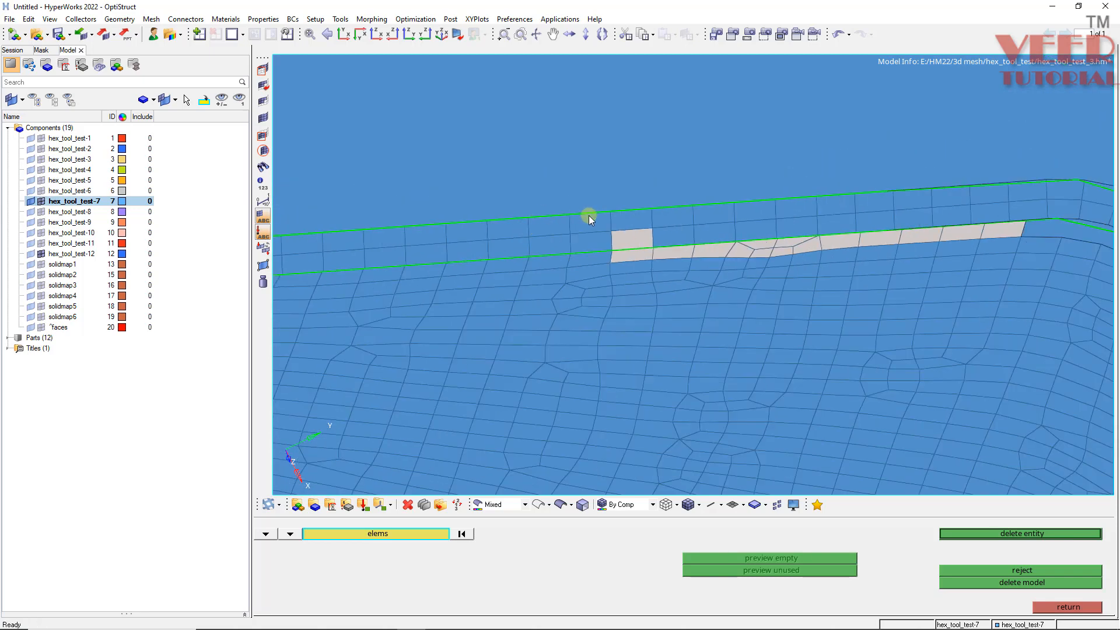
pyautogui.scroll(3, 595, 253)
pyautogui.scroll(-3, 595, 254)
pyautogui.scroll(3, 343, 257)
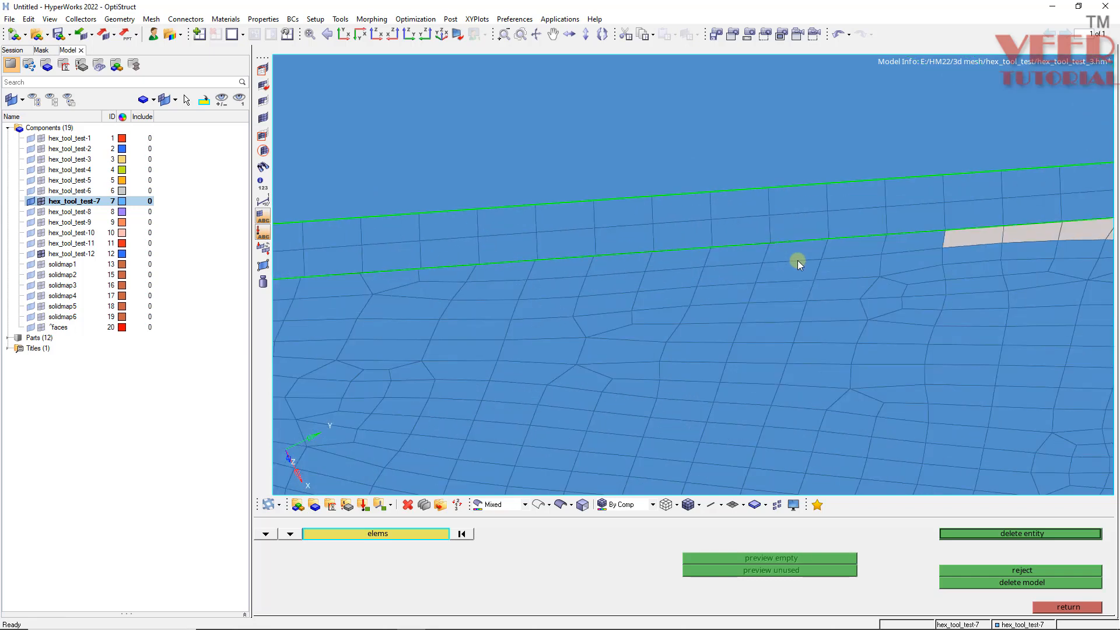
pyautogui.keyDown('shift'); pyautogui.moveTo(884, 247); pyautogui.dragTo(746, 260); pyautogui.keyUp('shift')
pyautogui.keyDown('shift'); pyautogui.moveTo(629, 271); pyautogui.dragTo(627, 270); pyautogui.keyUp('shift')
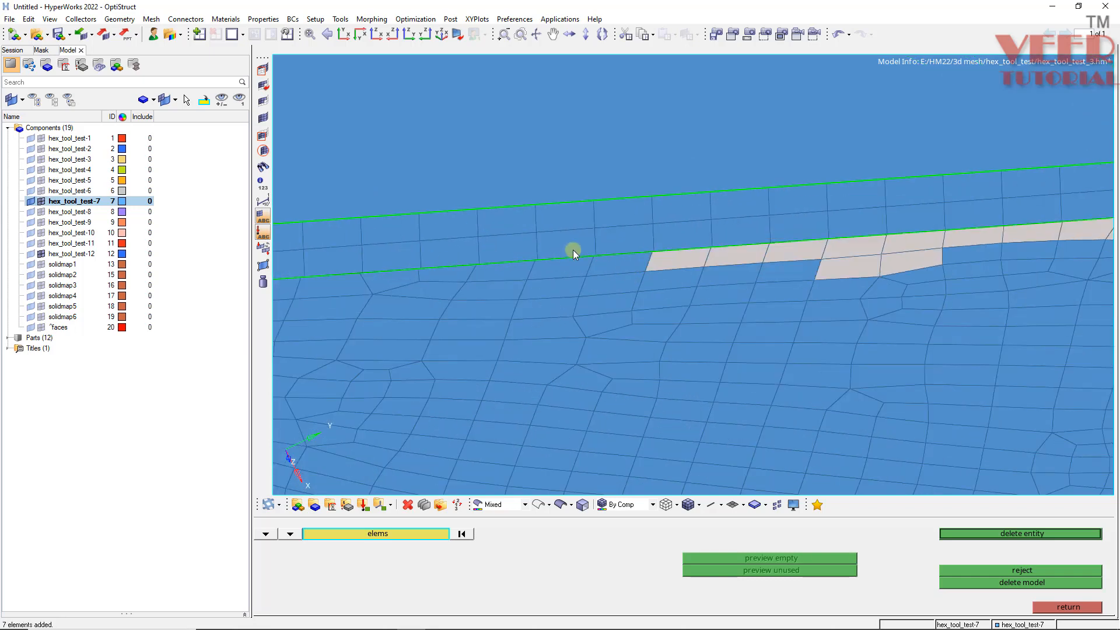
pyautogui.keyDown('shift'); pyautogui.moveTo(949, 257); pyautogui.dragTo(806, 284, button='right'); pyautogui.keyUp('shift')
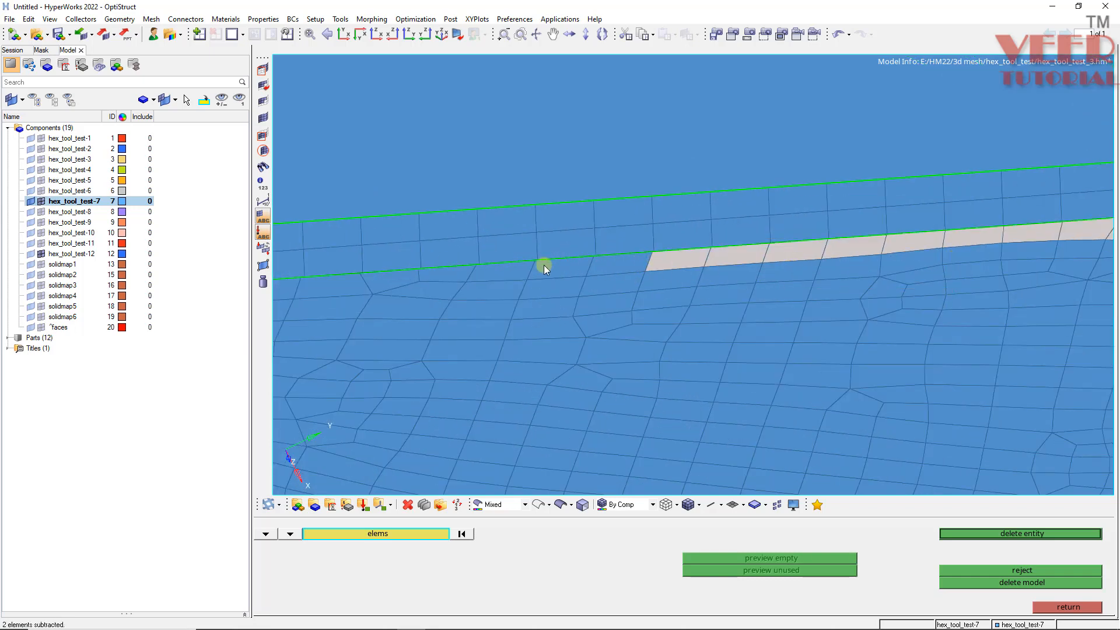
pyautogui.keyDown('shift'); pyautogui.moveTo(338, 286); pyautogui.dragTo(341, 282); pyautogui.keyUp('shift')
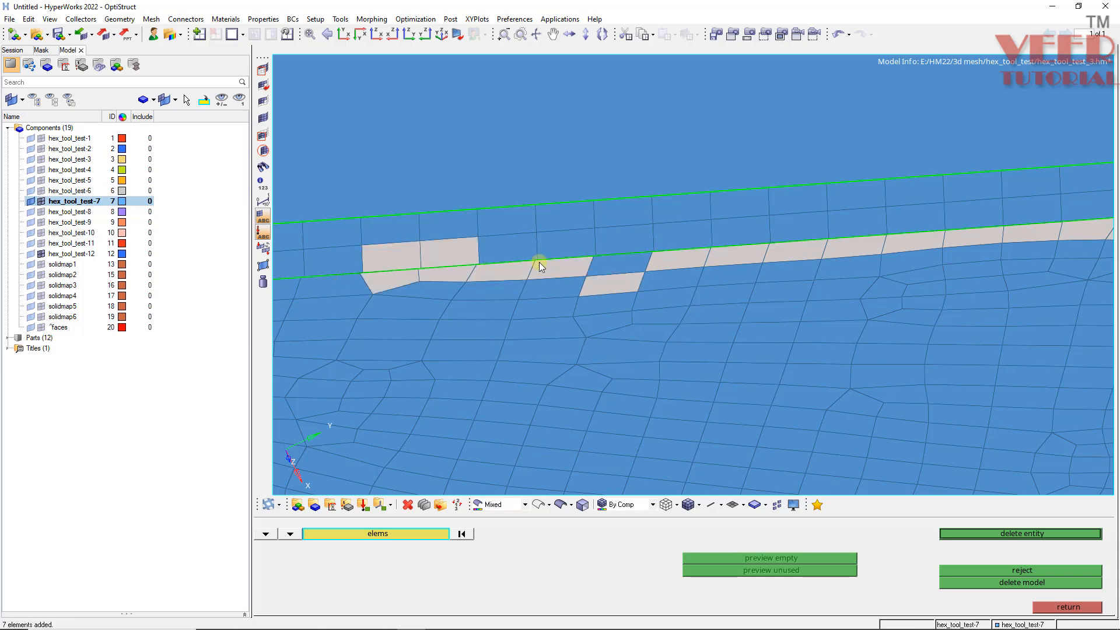
pyautogui.rightClick(600, 285)
pyautogui.click(610, 265)
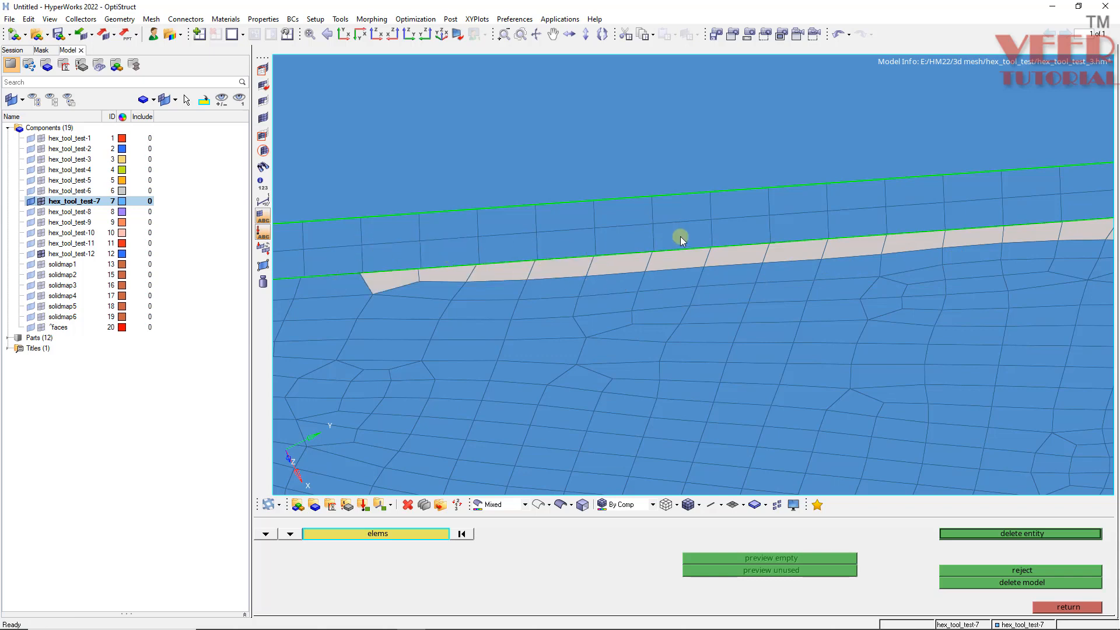
pyautogui.keyDown('ctrl'); pyautogui.scroll(-5, 681, 237); pyautogui.keyUp('ctrl')
pyautogui.keyDown('ctrl'); pyautogui.scroll(6, 468, 262); pyautogui.keyUp('ctrl')
pyautogui.keyDown('shift'); pyautogui.moveTo(702, 231); pyautogui.dragTo(444, 262); pyautogui.keyUp('shift')
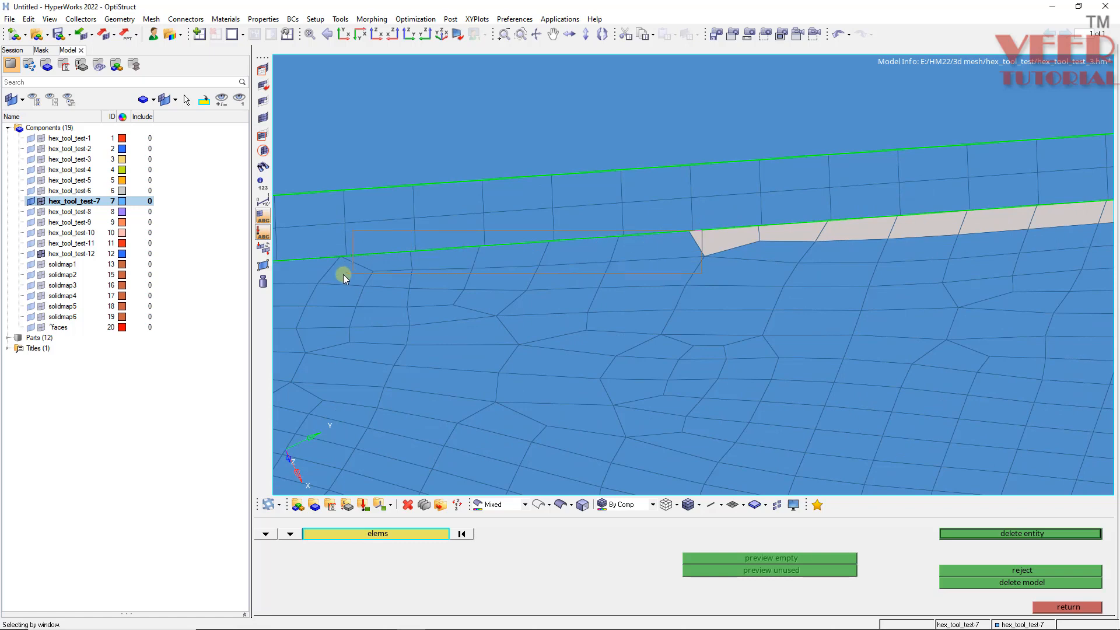
pyautogui.keyDown('shift'); pyautogui.moveTo(343, 274); pyautogui.dragTo(343, 274); pyautogui.keyUp('shift')
pyautogui.rightClick(404, 231)
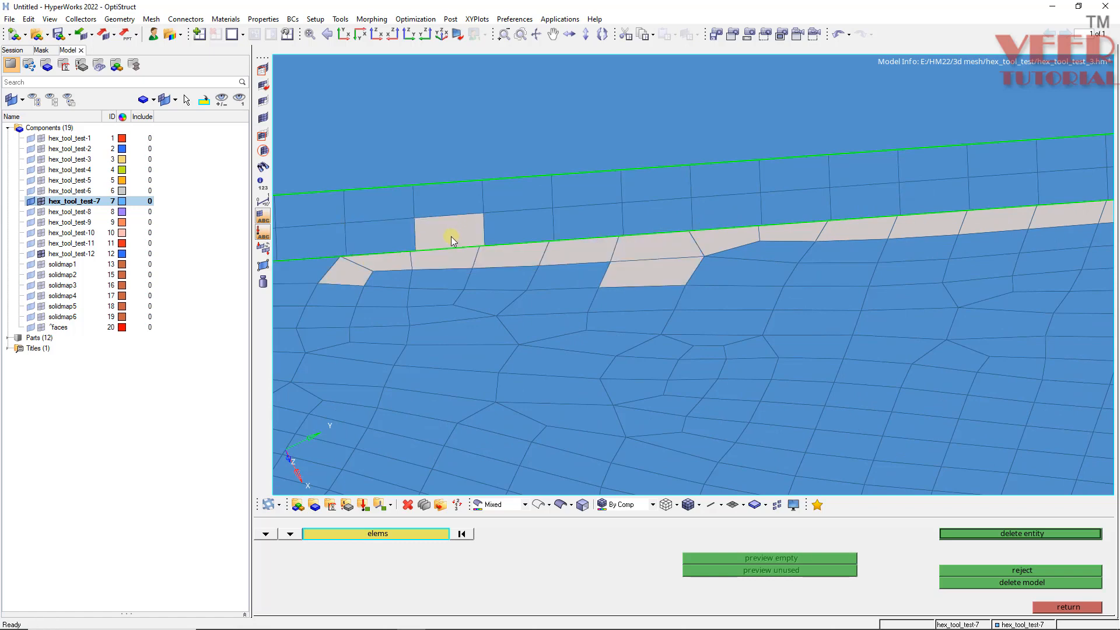
pyautogui.click(387, 277)
pyautogui.click(440, 275)
pyautogui.click(507, 273)
pyautogui.click(574, 271)
pyautogui.keyDown('ctrl'); pyautogui.scroll(-5, 715, 243); pyautogui.keyUp('ctrl')
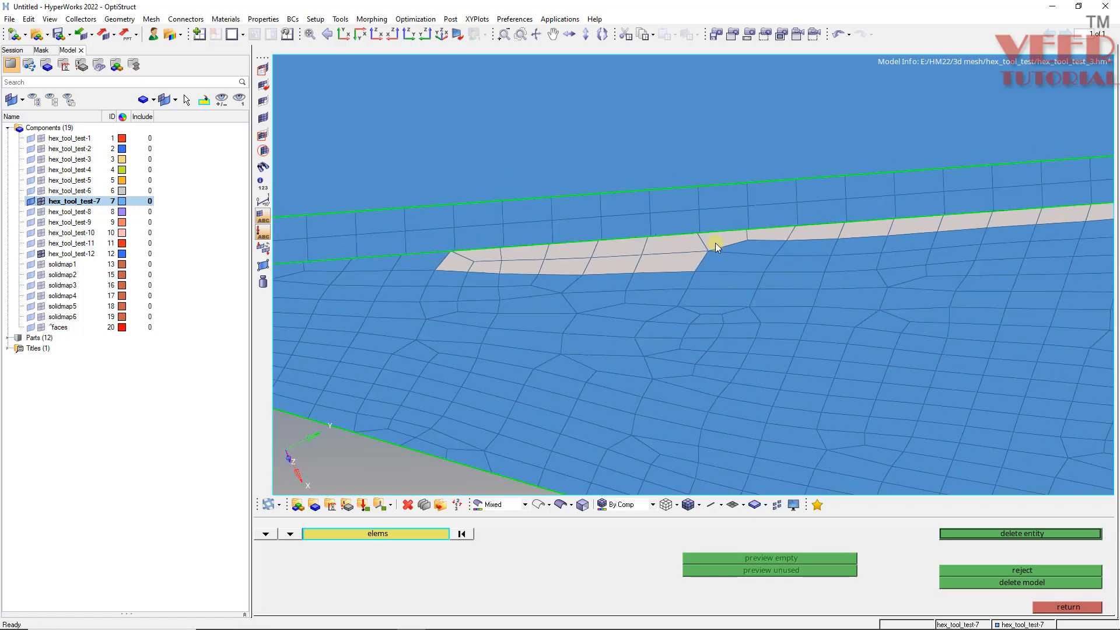
pyautogui.keyDown('ctrl'); pyautogui.scroll(2, 481, 246); pyautogui.keyUp('ctrl')
pyautogui.keyDown('ctrl'); pyautogui.scroll(3, 481, 247); pyautogui.keyUp('ctrl')
pyautogui.keyDown('shift'); pyautogui.moveTo(756, 251); pyautogui.dragTo(575, 296); pyautogui.keyUp('shift')
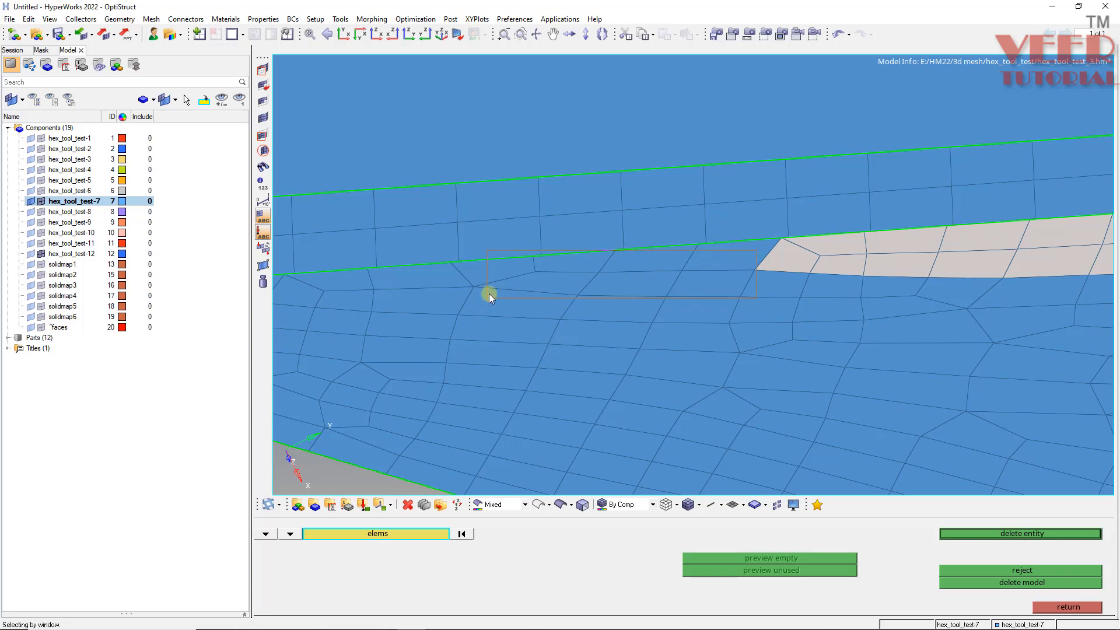
pyautogui.keyDown('shift'); pyautogui.moveTo(488, 294); pyautogui.dragTo(495, 277); pyautogui.keyUp('shift')
pyautogui.click(490, 275)
pyautogui.click(422, 277)
pyautogui.click(331, 279)
pyautogui.keyDown('ctrl'); pyautogui.scroll(-3, 452, 286); pyautogui.keyUp('ctrl')
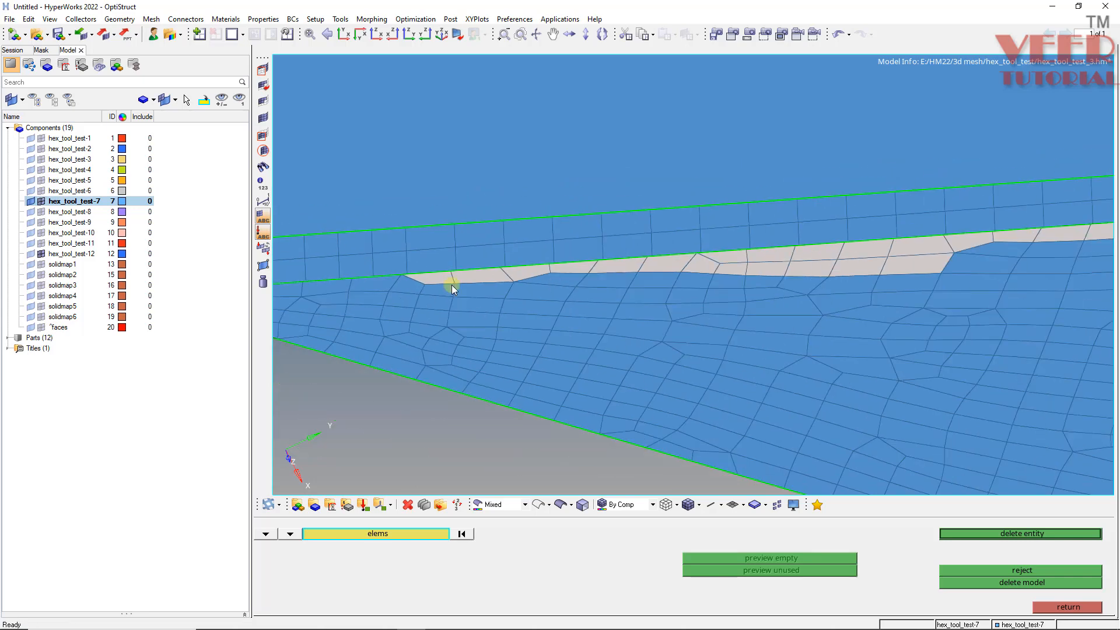
pyautogui.keyDown('ctrl'); pyautogui.scroll(3, 405, 281); pyautogui.keyUp('ctrl')
pyautogui.keyDown('ctrl'); pyautogui.moveTo(405, 282); pyautogui.dragTo(567, 277, button='right'); pyautogui.keyUp('ctrl')
pyautogui.click(486, 277)
pyautogui.click(389, 282)
pyautogui.click(321, 289)
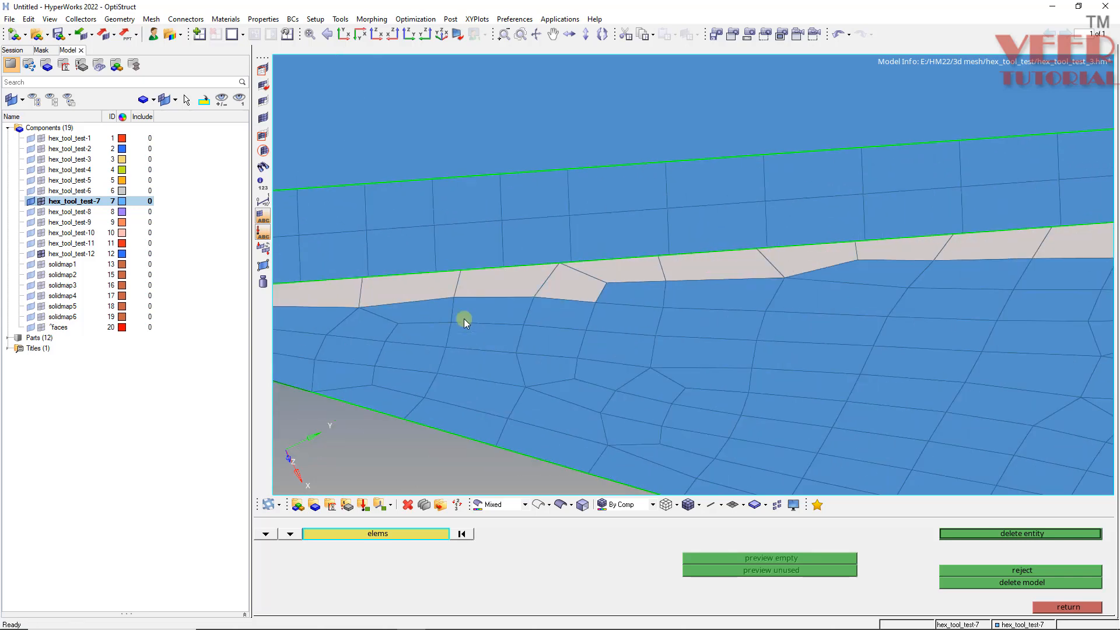
pyautogui.keyDown('ctrl'); pyautogui.scroll(-3, 463, 319); pyautogui.keyUp('ctrl')
pyautogui.keyDown('ctrl'); pyautogui.scroll(3, 397, 303); pyautogui.keyUp('ctrl')
pyautogui.click(397, 306)
pyautogui.click(397, 311)
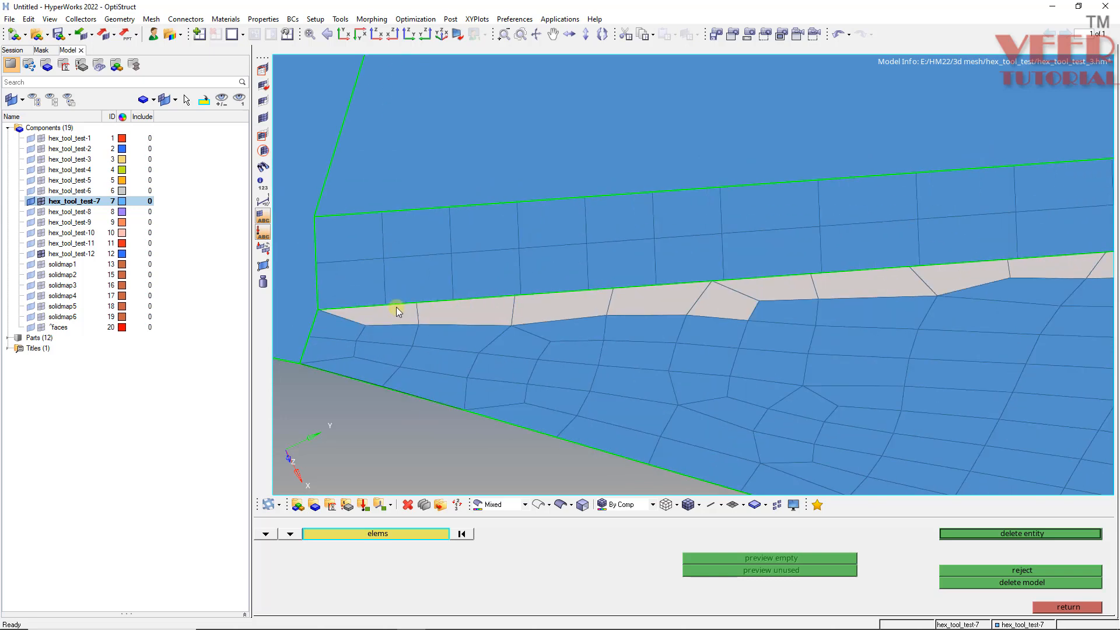
pyautogui.middleClick(424, 293)
pyautogui.press('Escape')
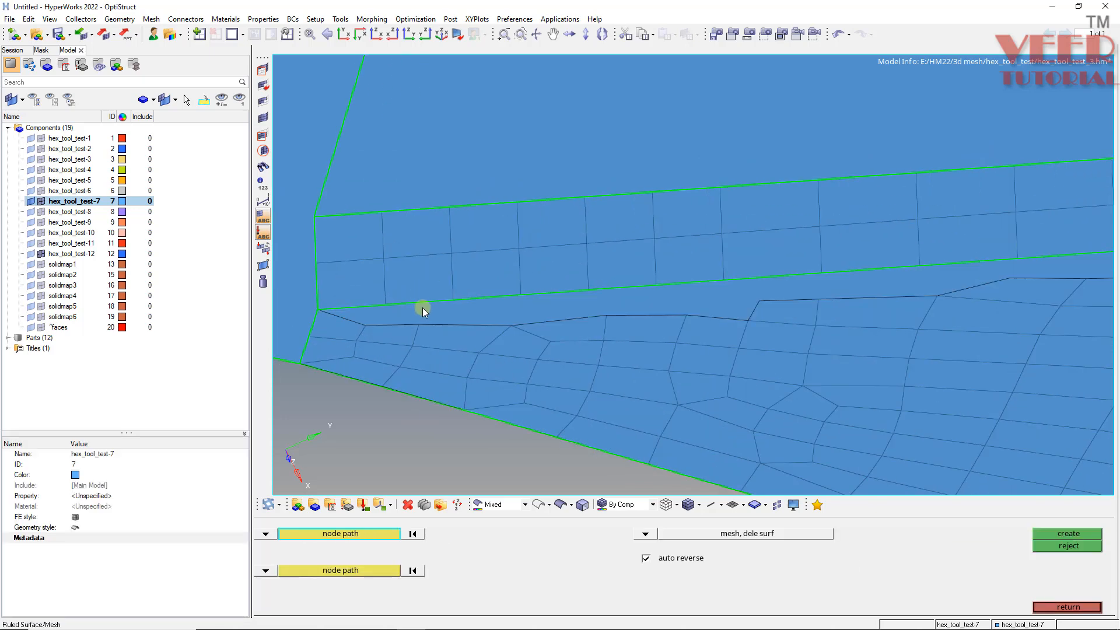
# - Pick the first node path along the plate's edge nodes beside the hex_tool_test-7 mesh
pyautogui.click(386, 300)
pyautogui.keyDown('ctrl'); pyautogui.scroll(-7, 329, 303); pyautogui.keyUp('ctrl')
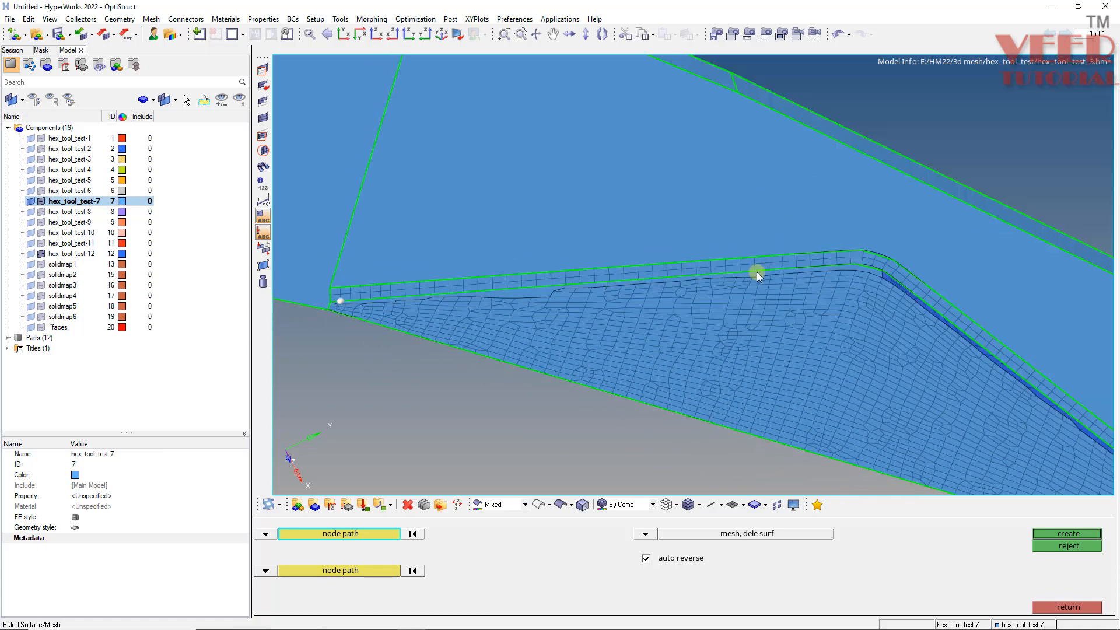
pyautogui.keyDown('ctrl'); pyautogui.scroll(4, 816, 271); pyautogui.keyUp('ctrl')
pyautogui.click(798, 268)
pyautogui.keyDown('ctrl'); pyautogui.scroll(2, 953, 284); pyautogui.keyUp('ctrl')
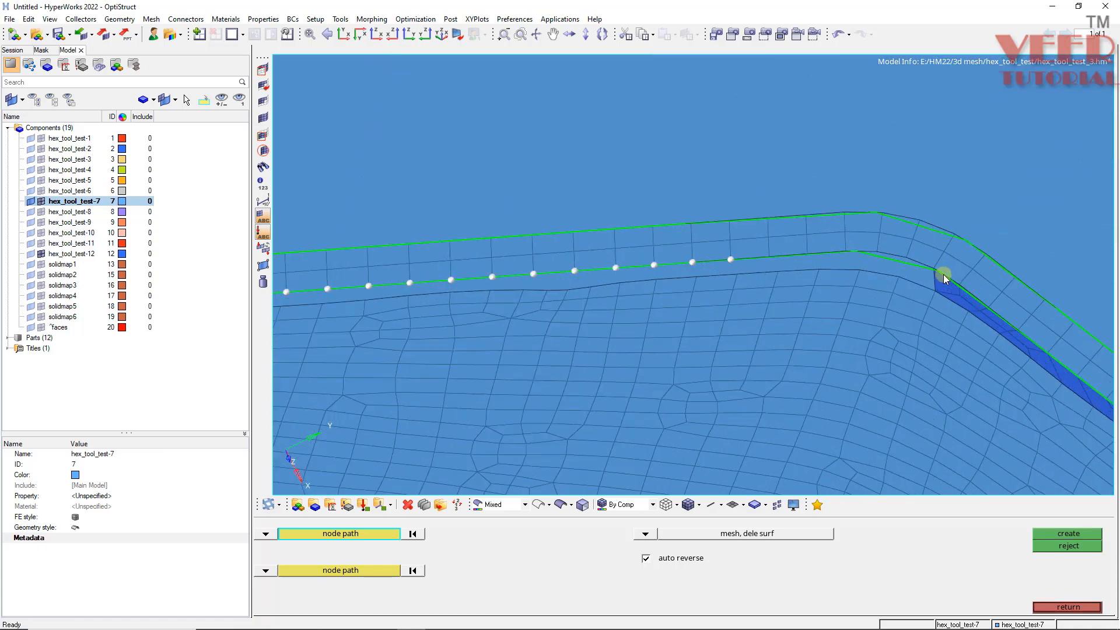
pyautogui.click(935, 268)
pyautogui.keyDown('ctrl'); pyautogui.scroll(-4, 676, 322); pyautogui.keyUp('ctrl')
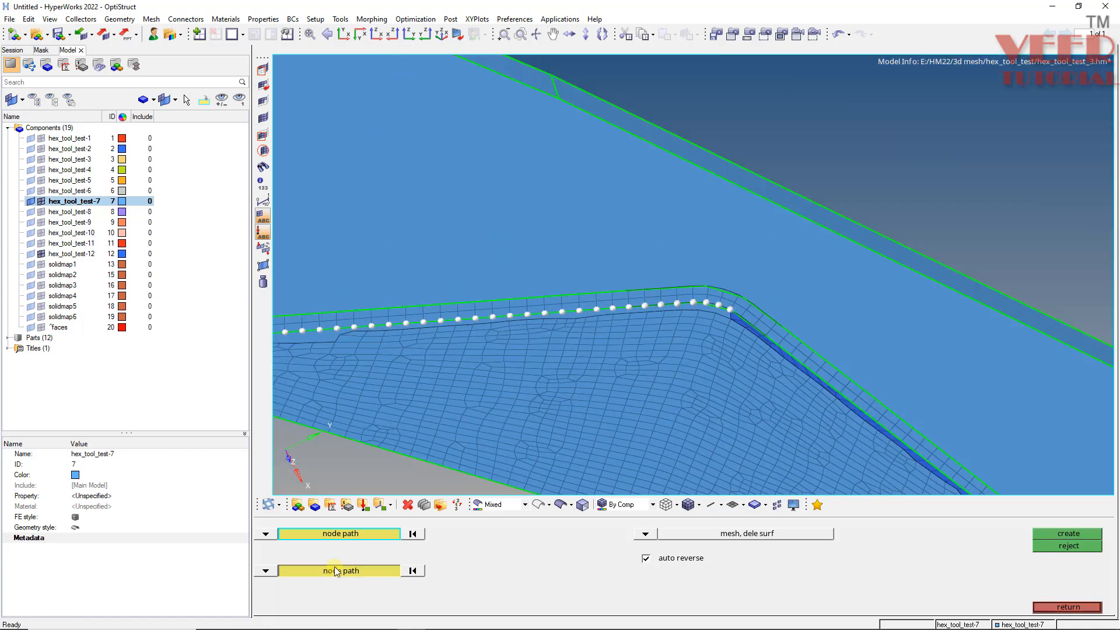
pyautogui.click(341, 571)
# - Pick the second node path along the hex_tool_test-7 mesh boundary nodes and create the ruled elements between the paths
pyautogui.keyDown('ctrl'); pyautogui.scroll(-4, 641, 336); pyautogui.keyUp('ctrl')
pyautogui.keyDown('ctrl'); pyautogui.scroll(4, 448, 350); pyautogui.keyUp('ctrl')
pyautogui.keyDown('ctrl'); pyautogui.scroll(5, 392, 317); pyautogui.keyUp('ctrl')
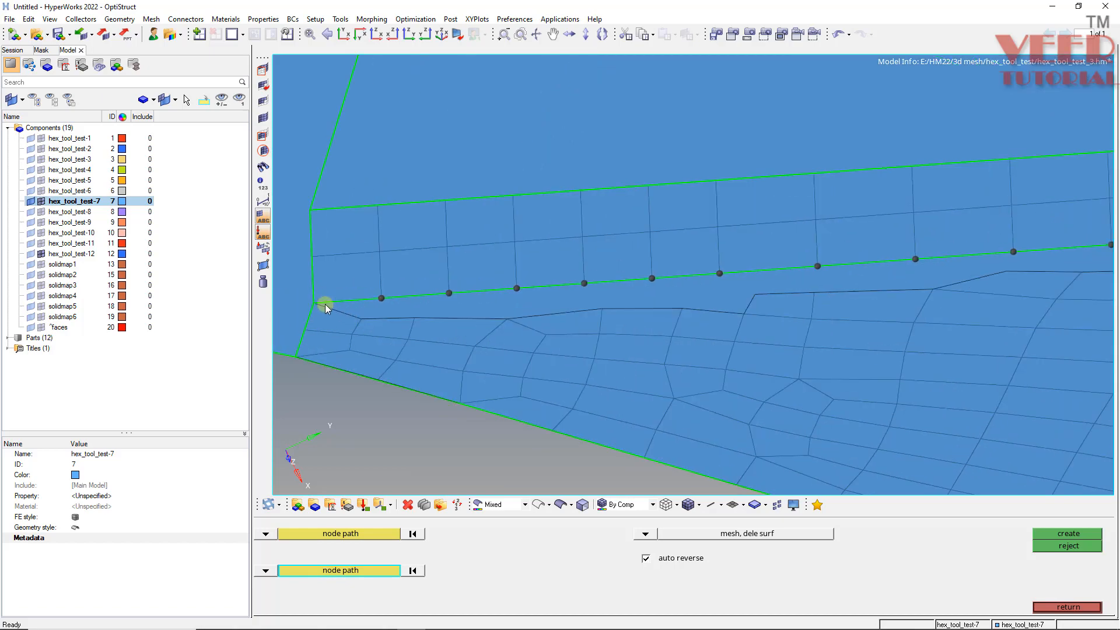
pyautogui.click(314, 303)
pyautogui.click(361, 319)
pyautogui.keyDown('ctrl'); pyautogui.scroll(-5, 282, 323); pyautogui.keyUp('ctrl')
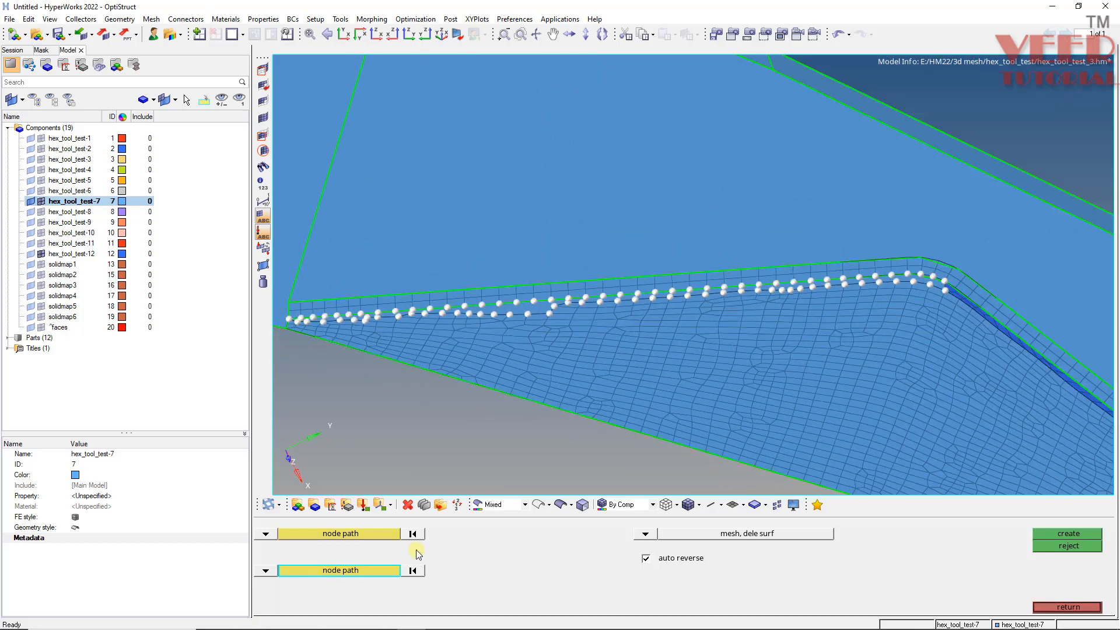
pyautogui.click(414, 571)
pyautogui.keyDown('ctrl'); pyautogui.scroll(6, 290, 326); pyautogui.keyUp('ctrl')
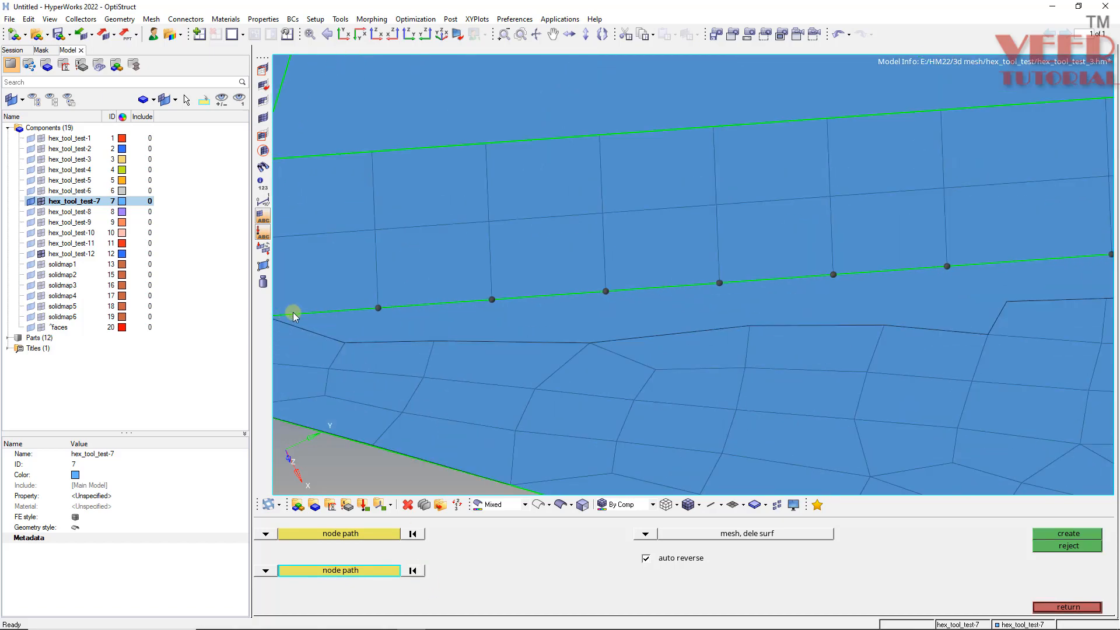
pyautogui.keyDown('ctrl'); pyautogui.scroll(-3, 342, 331); pyautogui.keyUp('ctrl')
pyautogui.keyDown('ctrl'); pyautogui.scroll(4, 432, 328); pyautogui.keyUp('ctrl')
pyautogui.click(409, 313)
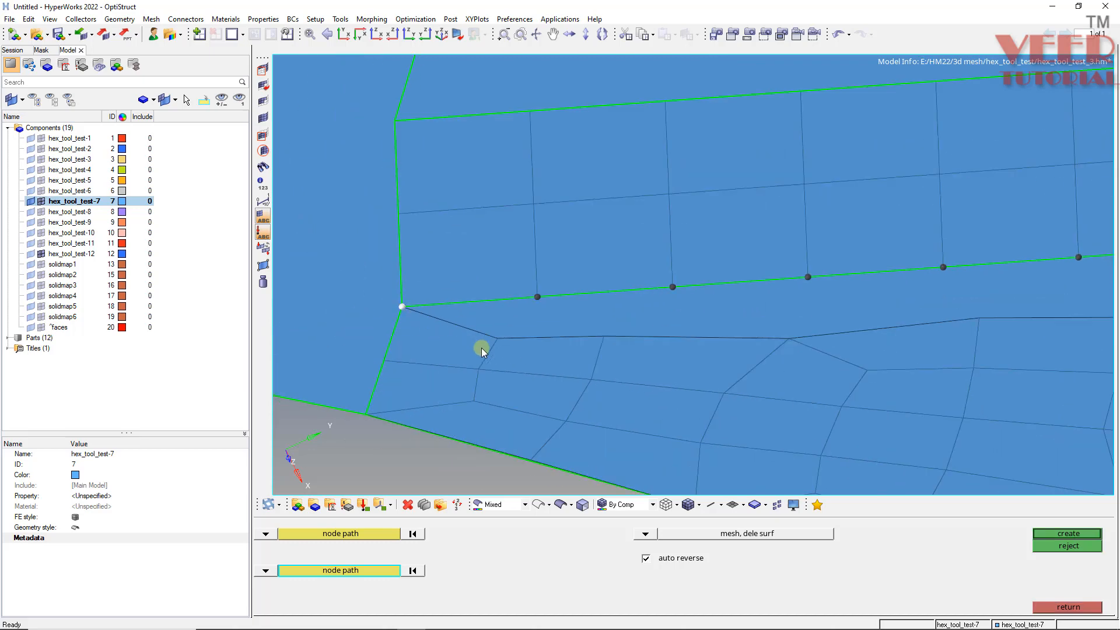
pyautogui.click(494, 341)
pyautogui.click(778, 341)
pyautogui.keyDown('ctrl'); pyautogui.scroll(-4, 358, 340); pyautogui.keyUp('ctrl')
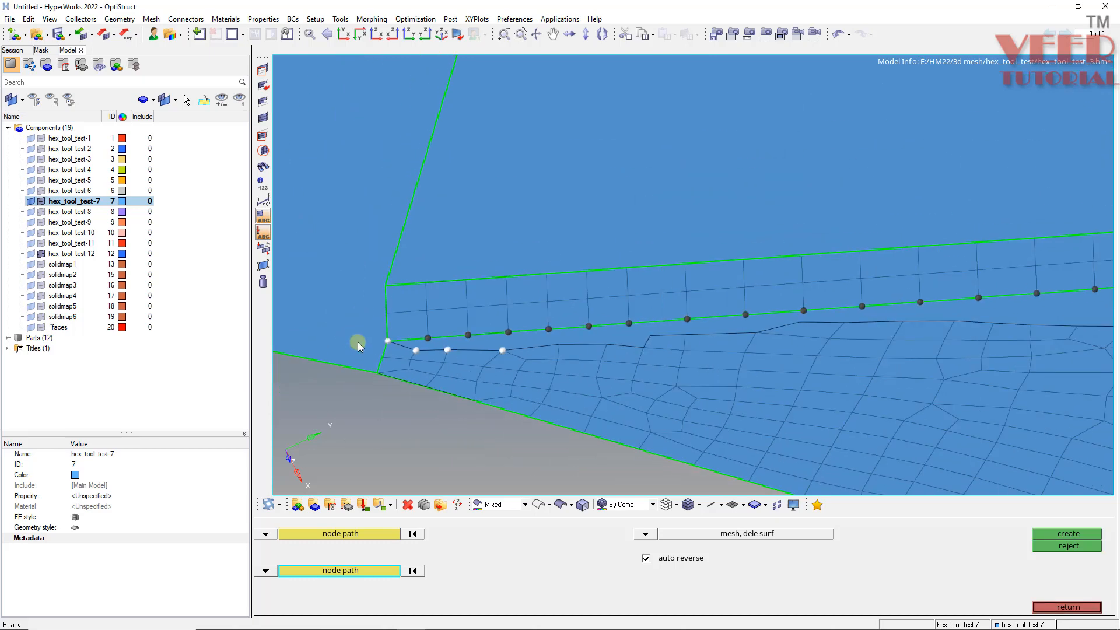
pyautogui.keyDown('ctrl'); pyautogui.scroll(2, 776, 327); pyautogui.keyUp('ctrl')
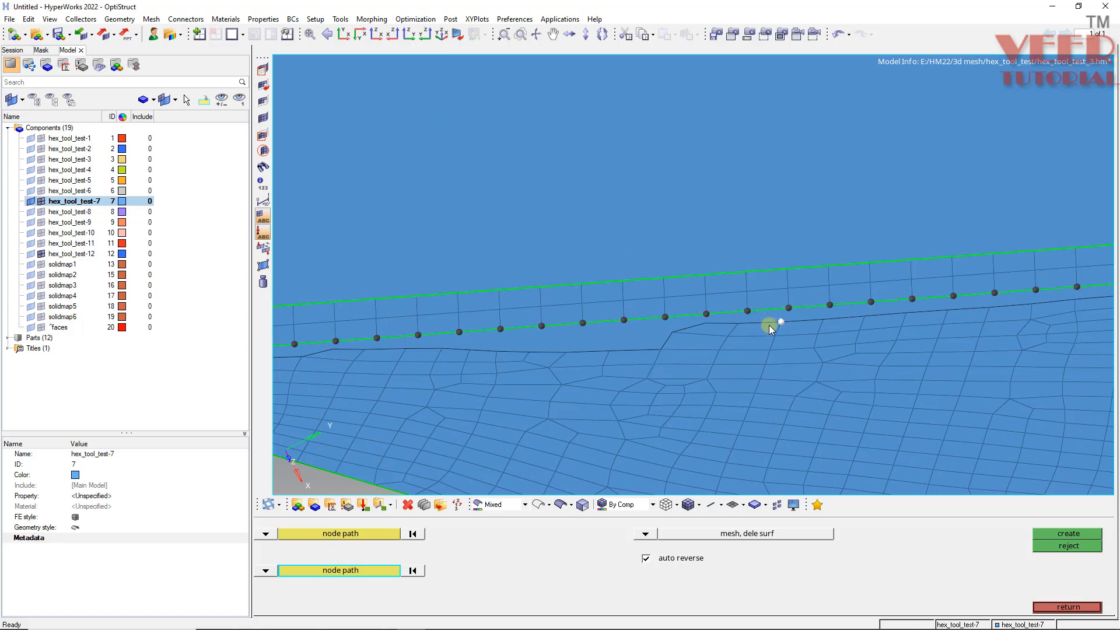
pyautogui.click(769, 324)
pyautogui.keyDown('ctrl'); pyautogui.scroll(-4, 761, 350); pyautogui.keyUp('ctrl')
pyautogui.keyDown('ctrl'); pyautogui.scroll(8, 640, 258); pyautogui.keyUp('ctrl')
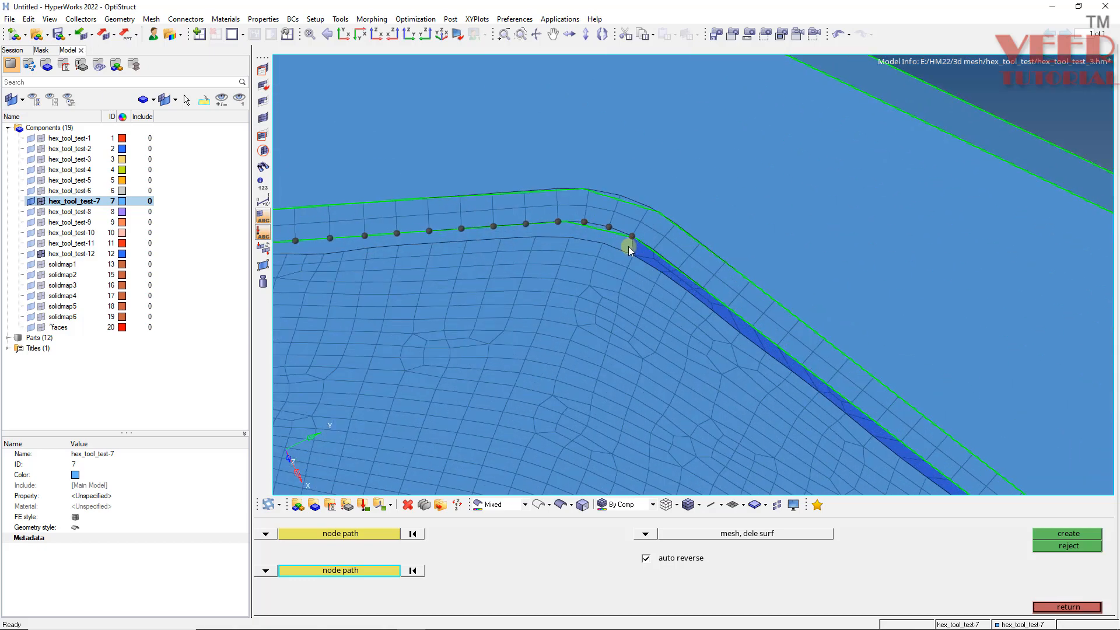
pyautogui.click(635, 264)
pyautogui.click(1085, 532)
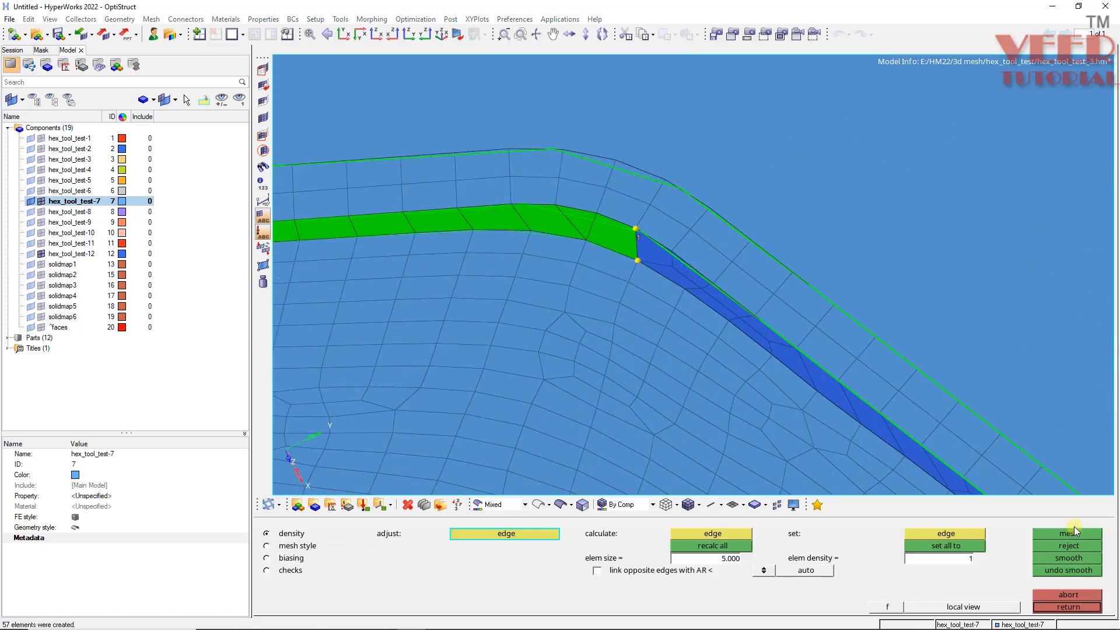
pyautogui.press('Escape')
# - Move the whole connected hex_tool_test-7 mesh, selected by face, into the hex_tool_test-7 component
pyautogui.keyDown('ctrl'); pyautogui.scroll(-5, 704, 254); pyautogui.keyUp('ctrl')
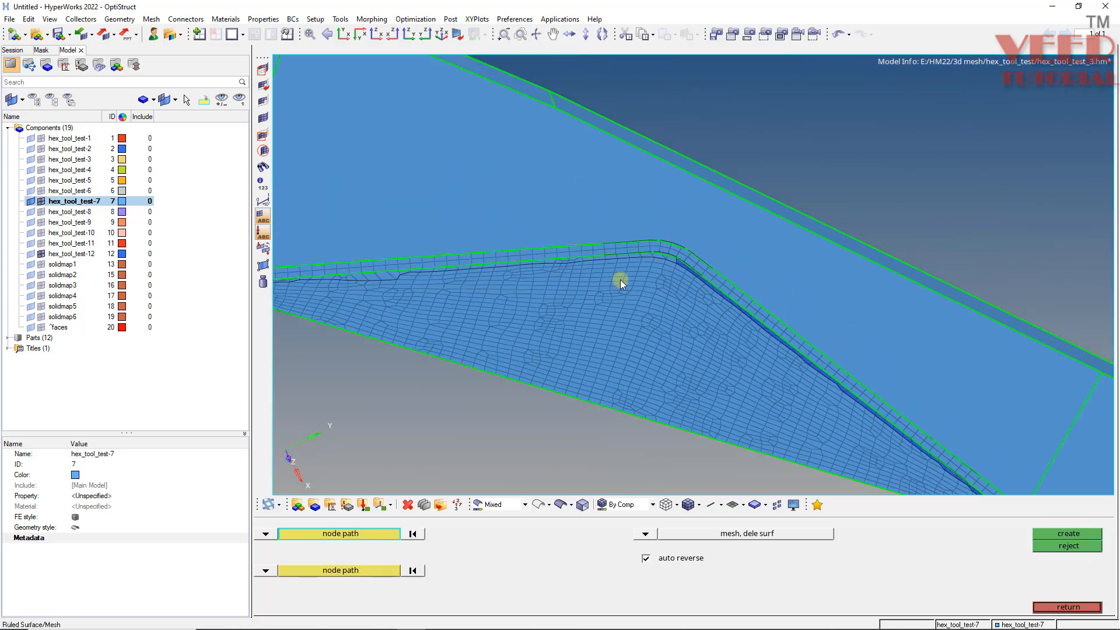
pyautogui.keyDown('ctrl'); pyautogui.moveTo(621, 280); pyautogui.dragTo(542, 391); pyautogui.keyUp('ctrl')
pyautogui.keyDown('ctrl'); pyautogui.scroll(4, 803, 217); pyautogui.keyUp('ctrl')
pyautogui.keyDown('ctrl'); pyautogui.click(757, 273); pyautogui.keyUp('ctrl')
pyautogui.moveTo(717, 303)
pyautogui.keyDown('ctrl'); pyautogui.mouseDown()
pyautogui.moveTo(727, 320)
pyautogui.moveTo(784, 305)
pyautogui.moveTo(445, 258)
pyautogui.mouseUp(); pyautogui.keyUp('ctrl')
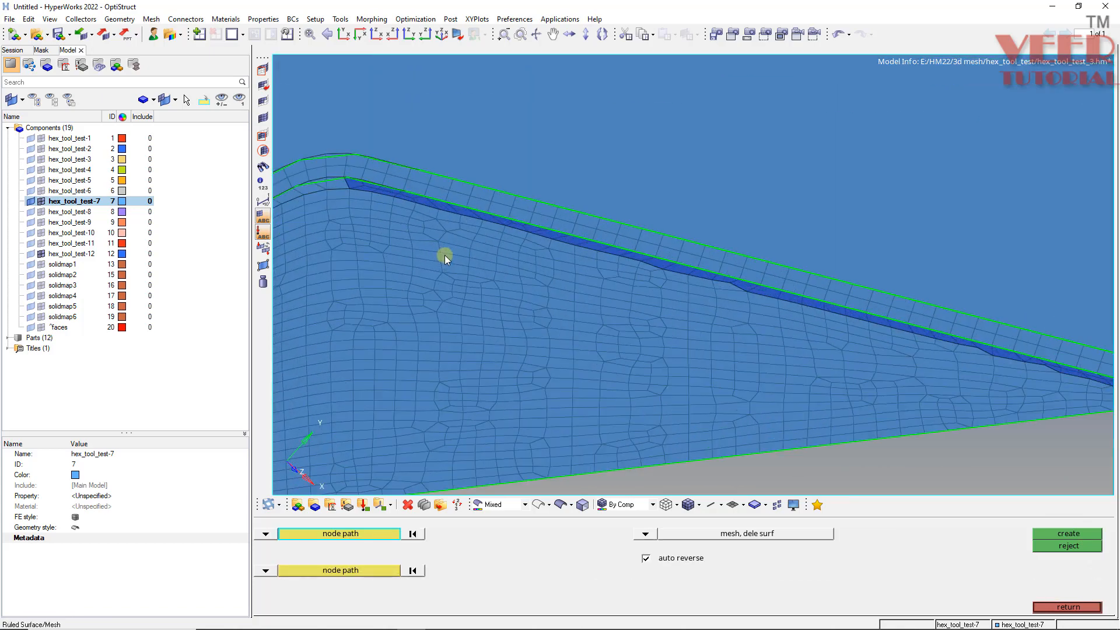
pyautogui.press('F11')
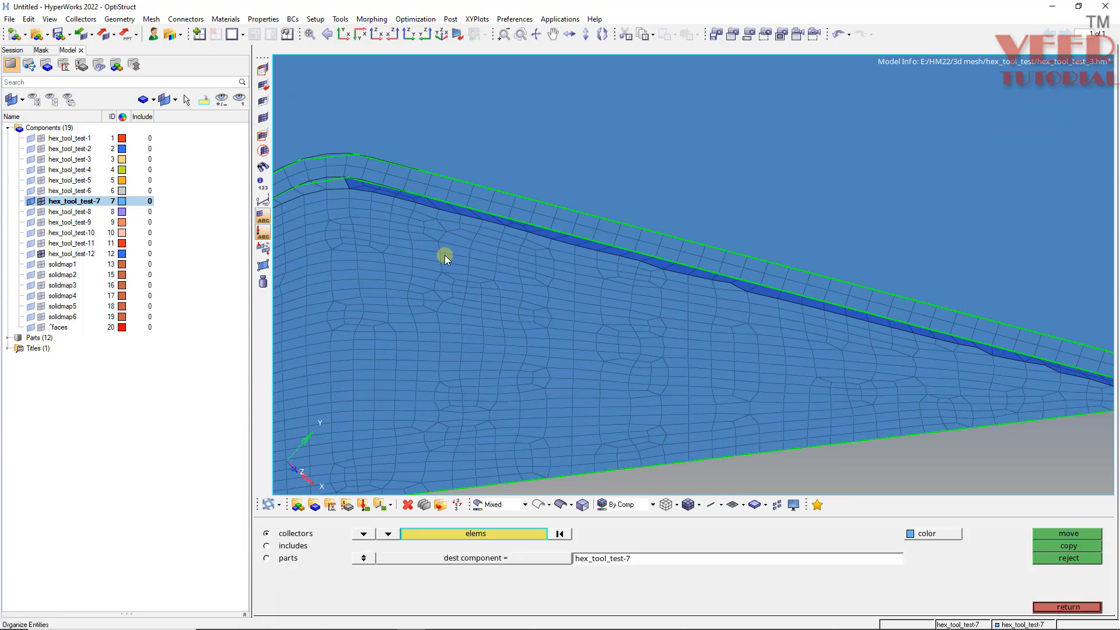
pyautogui.scroll(2, 429, 205)
pyautogui.click(459, 208)
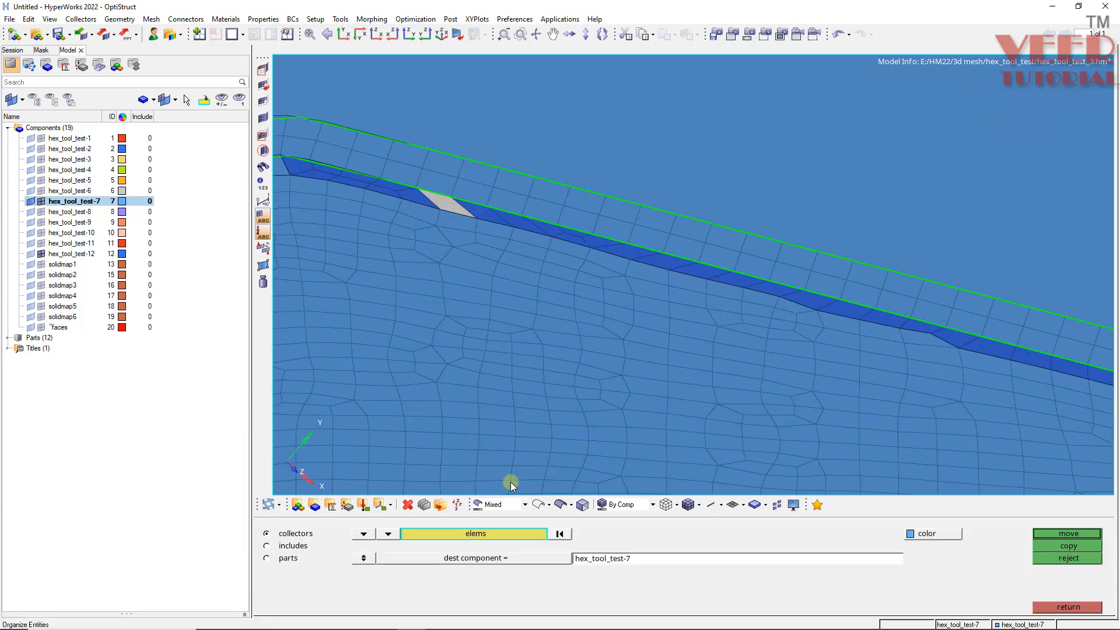
pyautogui.click(519, 535)
pyautogui.click(748, 598)
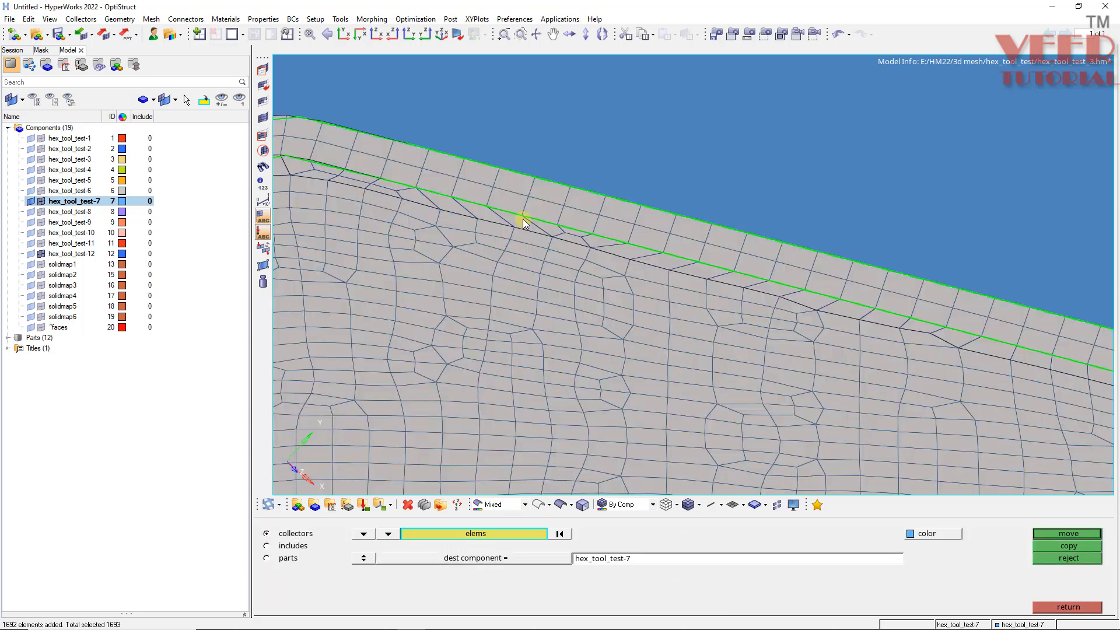
pyautogui.scroll(-3, 523, 219)
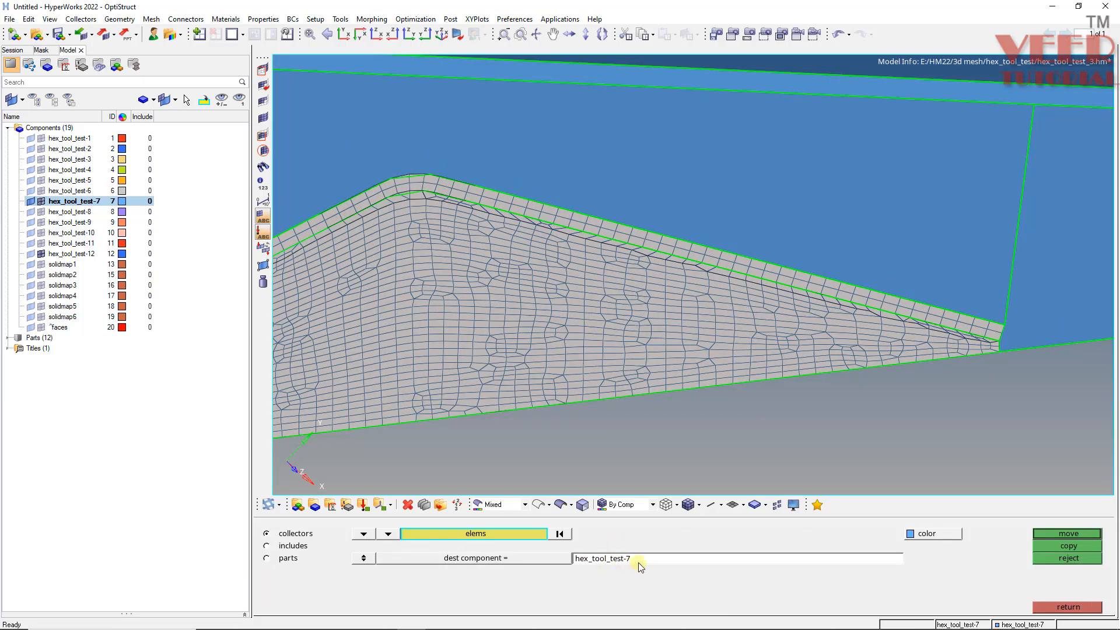
pyautogui.click(1085, 534)
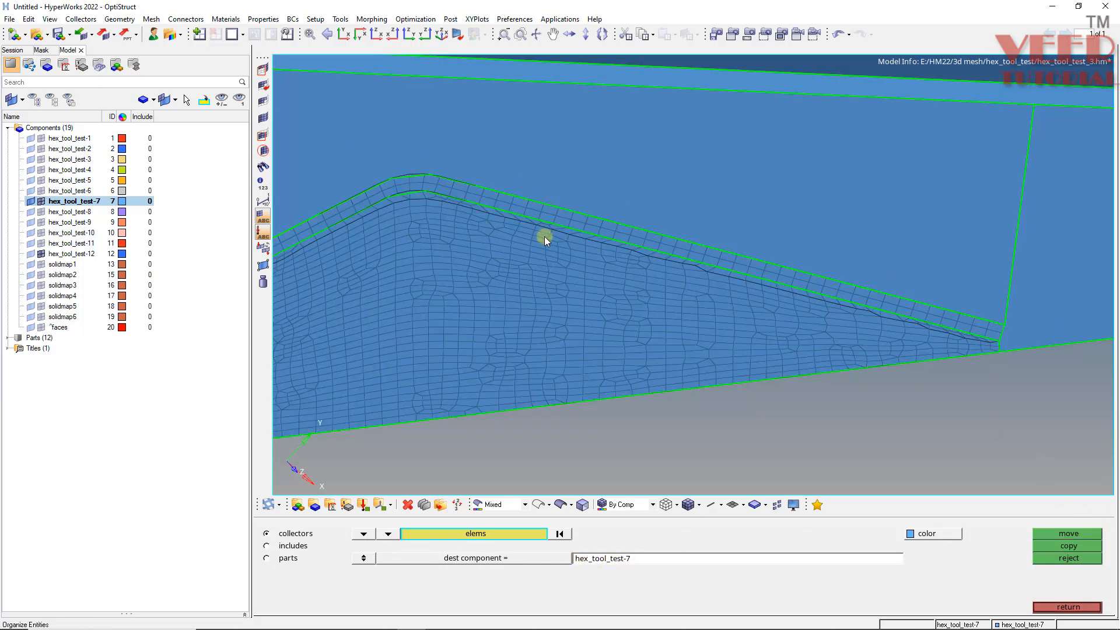
# - Open automesh for elements in size-and-bias mode and pick an element of the hex_tool_test-7 mesh
pyautogui.hotkey('shift', 'F7')
pyautogui.scroll(3, 435, 180)
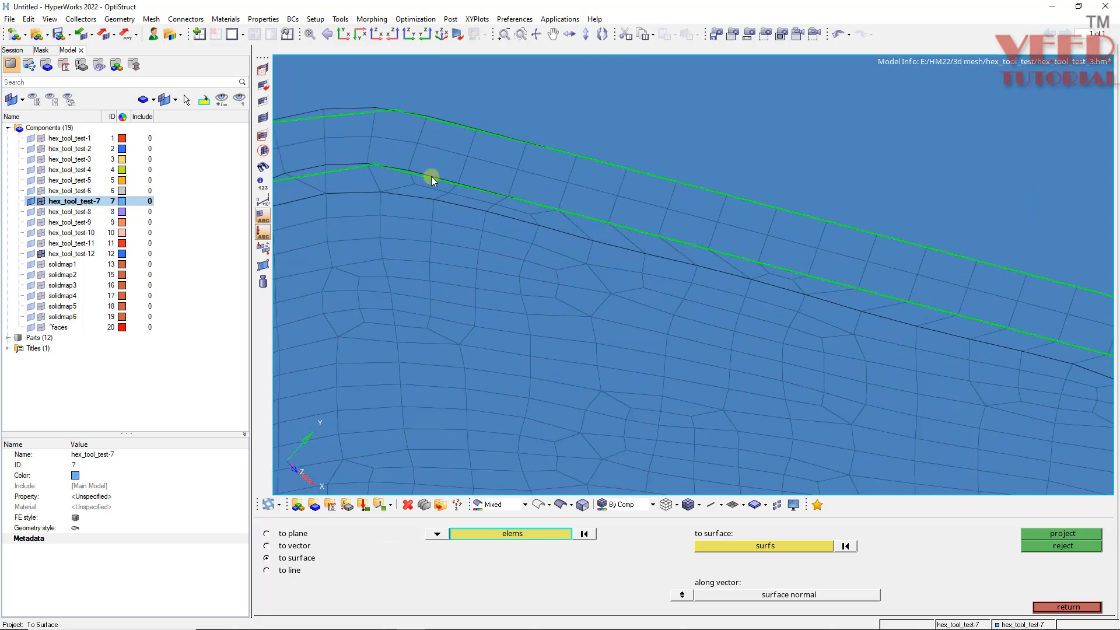
pyautogui.press('F12')
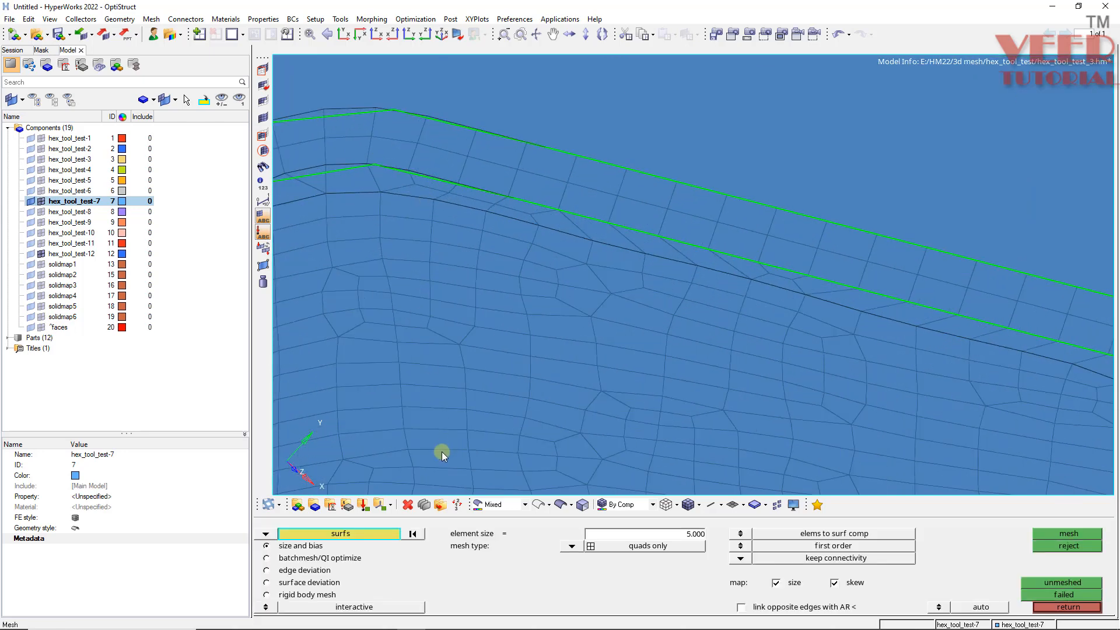
pyautogui.click(266, 534)
pyautogui.click(300, 545)
pyautogui.scroll(-3, 476, 208)
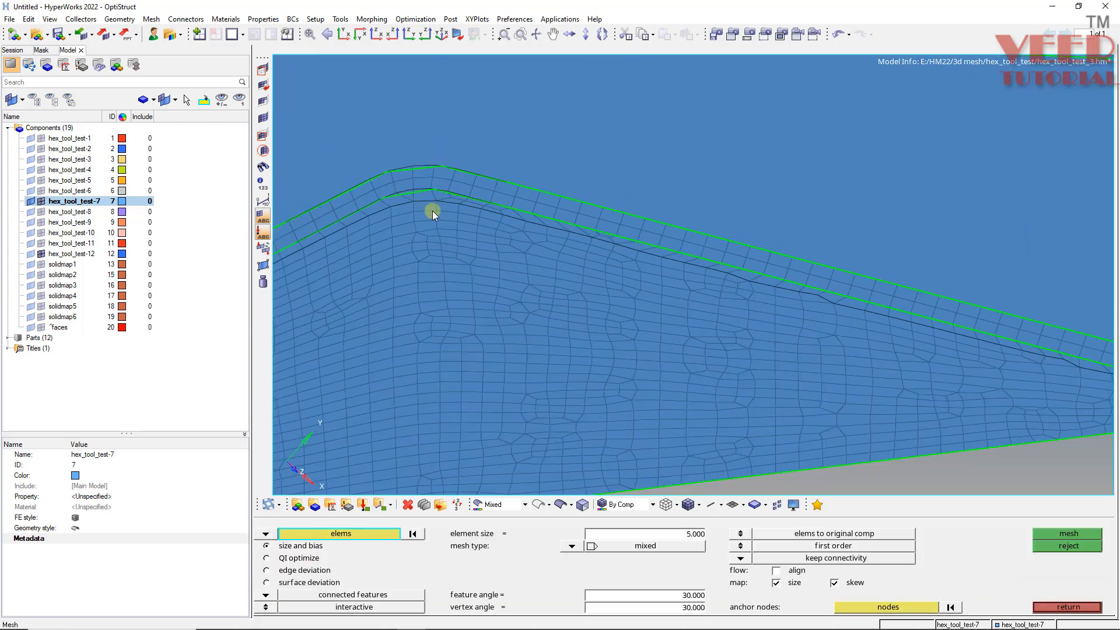
pyautogui.scroll(-3, 456, 145)
pyautogui.keyDown('ctrl'); pyautogui.moveTo(554, 316); pyautogui.dragTo(579, 330); pyautogui.keyUp('ctrl')
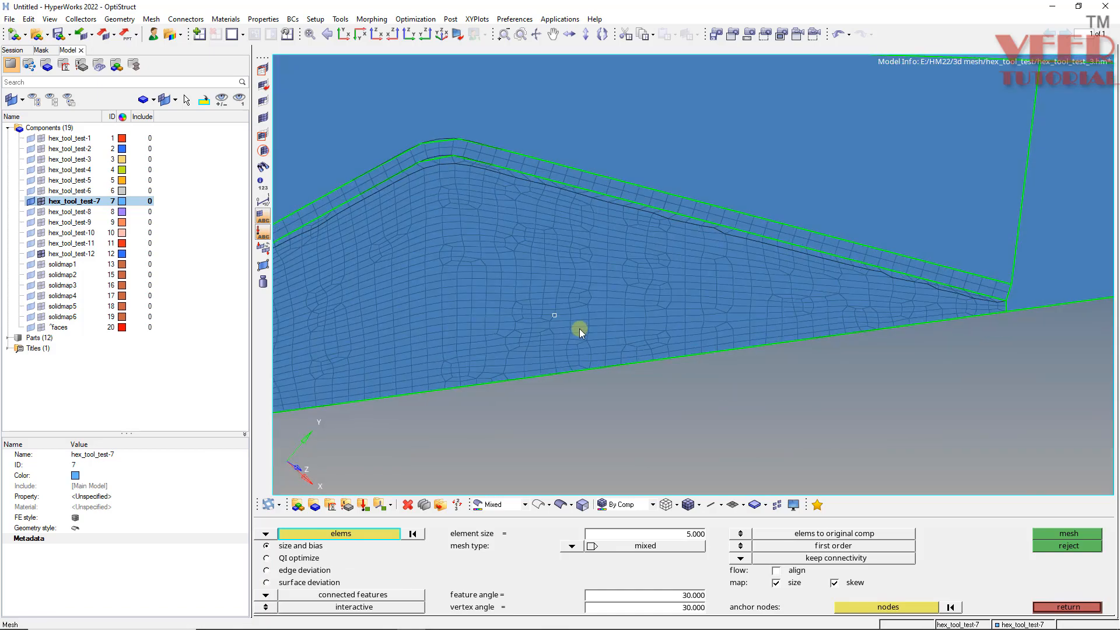
pyautogui.moveTo(627, 205)
pyautogui.keyDown('ctrl'); pyautogui.mouseDown()
pyautogui.moveTo(610, 187)
pyautogui.moveTo(494, 248)
pyautogui.mouseUp(); pyautogui.keyUp('ctrl')
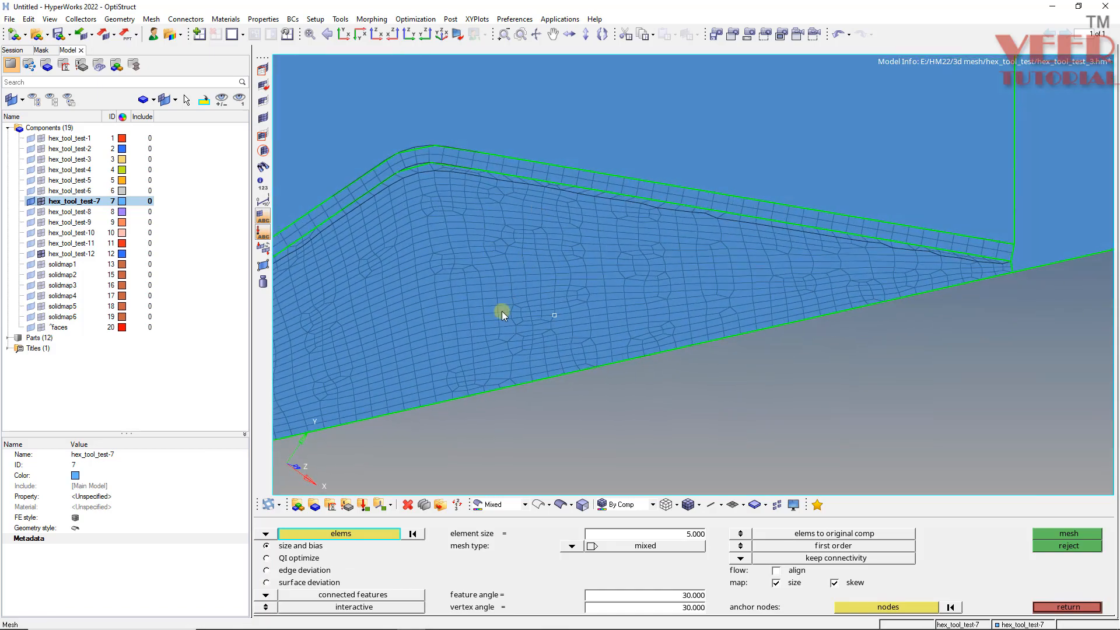
pyautogui.keyDown('ctrl'); pyautogui.moveTo(517, 329); pyautogui.dragTo(500, 250); pyautogui.keyUp('ctrl')
pyautogui.click(502, 247)
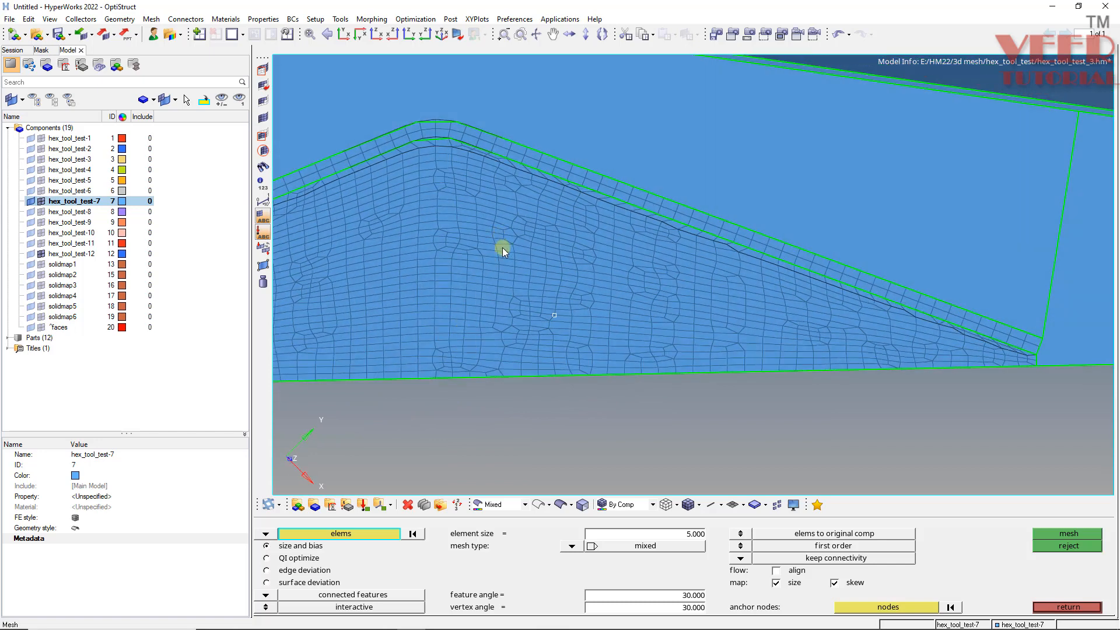
pyautogui.click(373, 534)
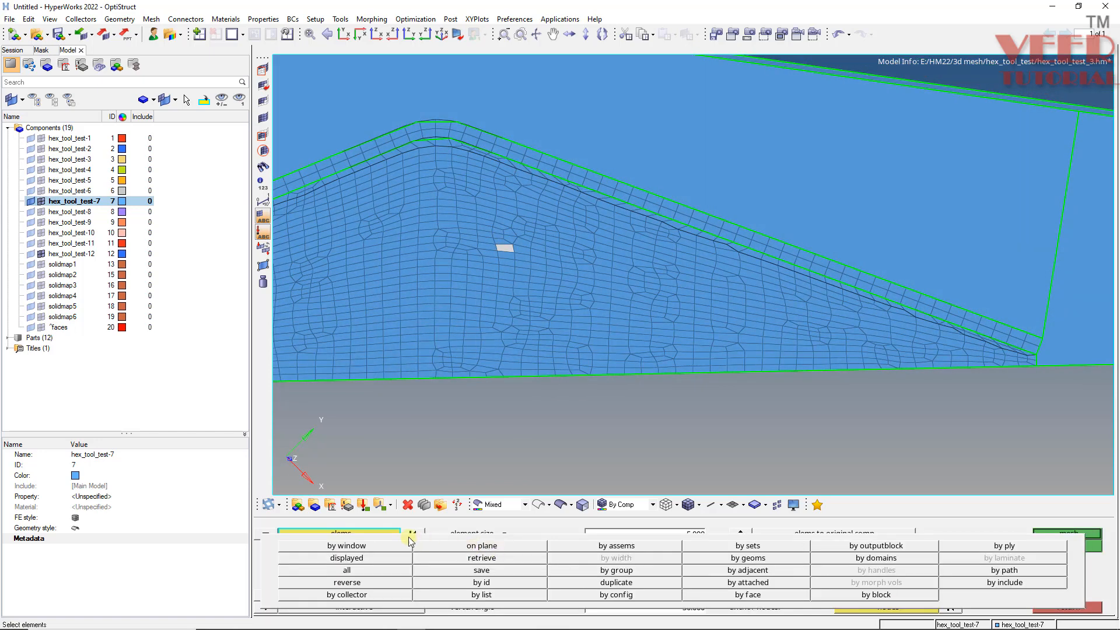
pyautogui.click(736, 594)
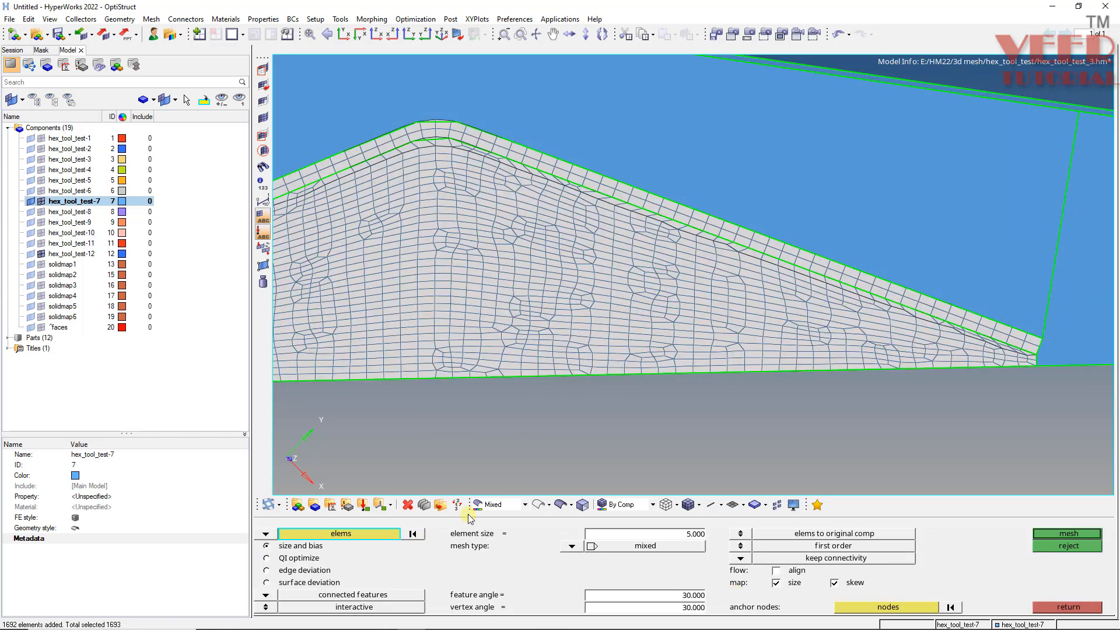
pyautogui.click(415, 537)
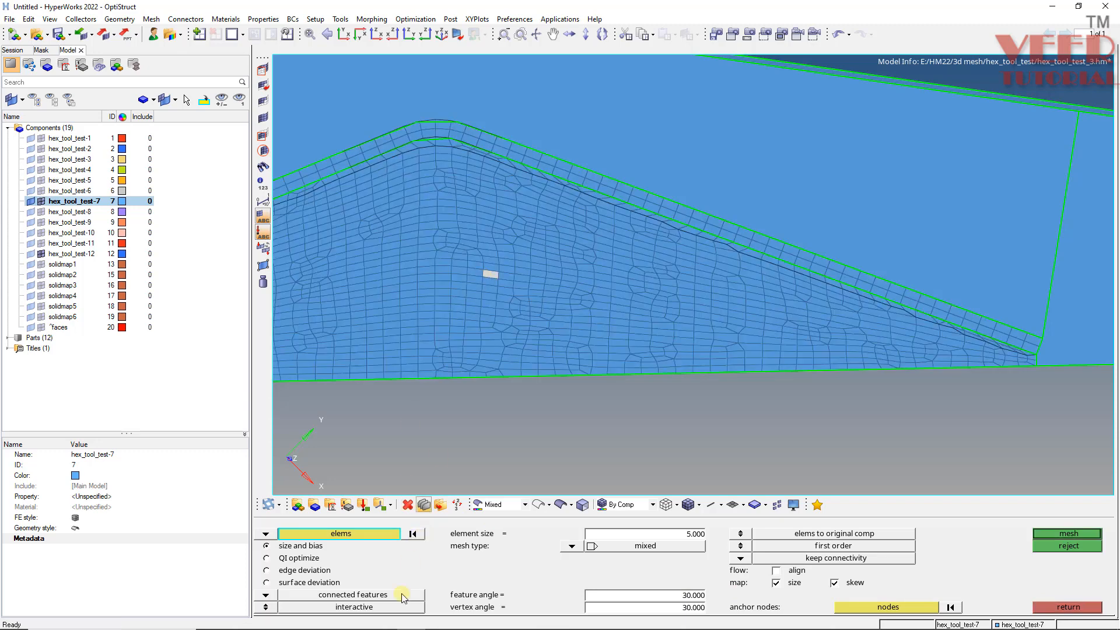
# - Add the elements lying on the tool surfaces to the remesh selection
pyautogui.click(391, 536)
pyautogui.click(753, 558)
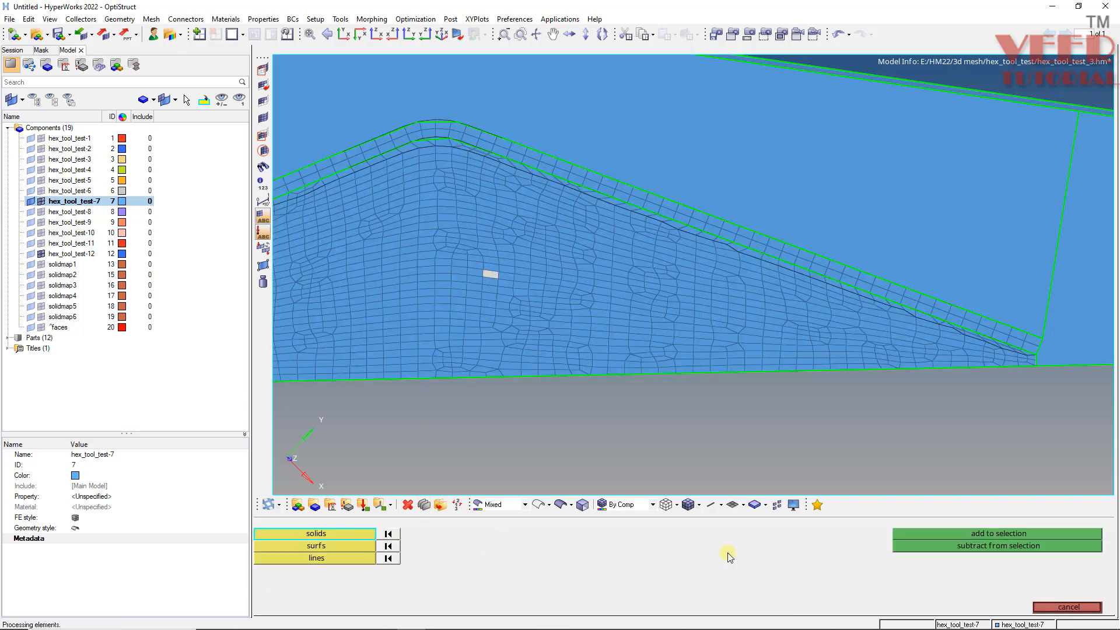
pyautogui.click(333, 546)
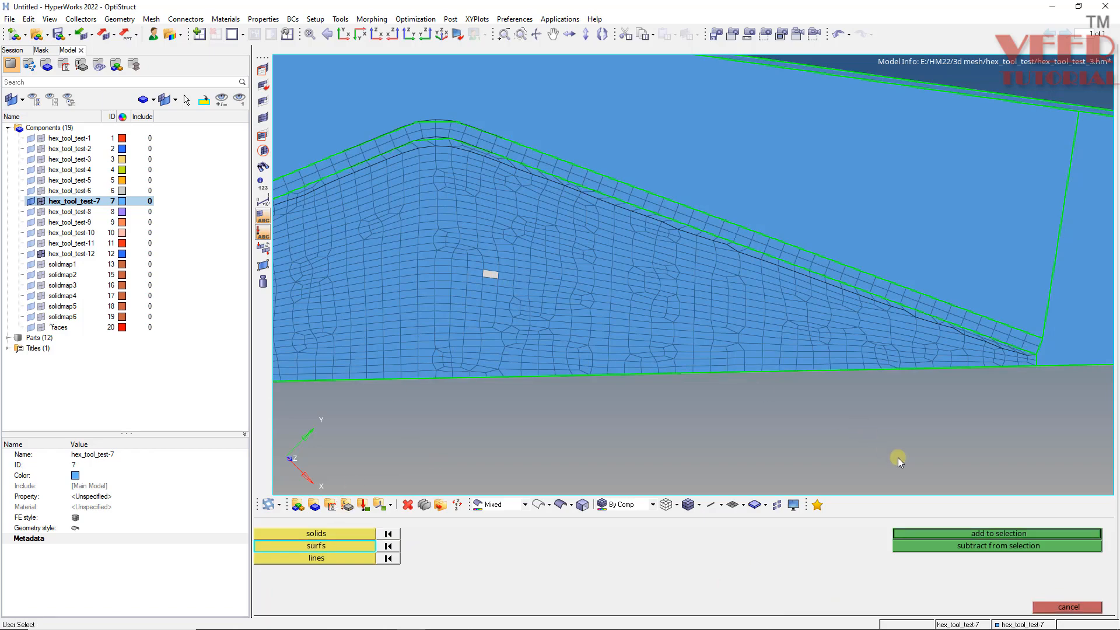
pyautogui.click(1010, 533)
# - Add the elements along the boundary between the tool mesh and the stitched strip to the remesh selection
pyautogui.scroll(-3, 582, 263)
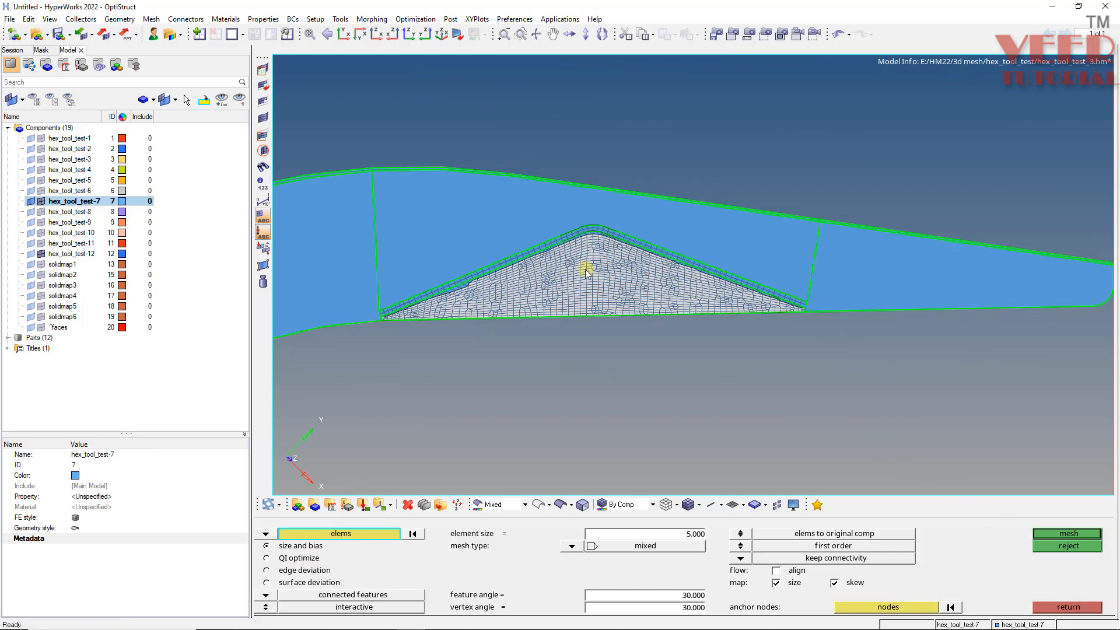
pyautogui.scroll(3, 363, 270)
pyautogui.scroll(2, 541, 327)
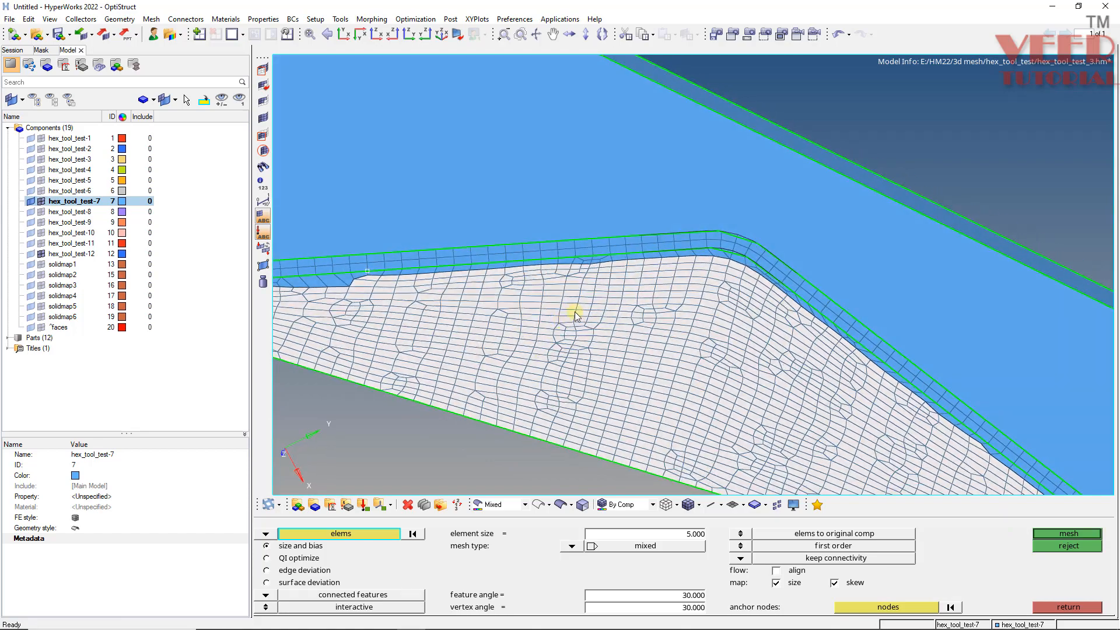
pyautogui.scroll(-3, 572, 240)
pyautogui.scroll(5, 397, 290)
pyautogui.keyDown('shift'); pyautogui.moveTo(643, 294); pyautogui.dragTo(465, 325); pyautogui.keyUp('shift')
pyautogui.scroll(-3, 669, 322)
pyautogui.scroll(4, 535, 300)
pyautogui.rightClick(572, 301)
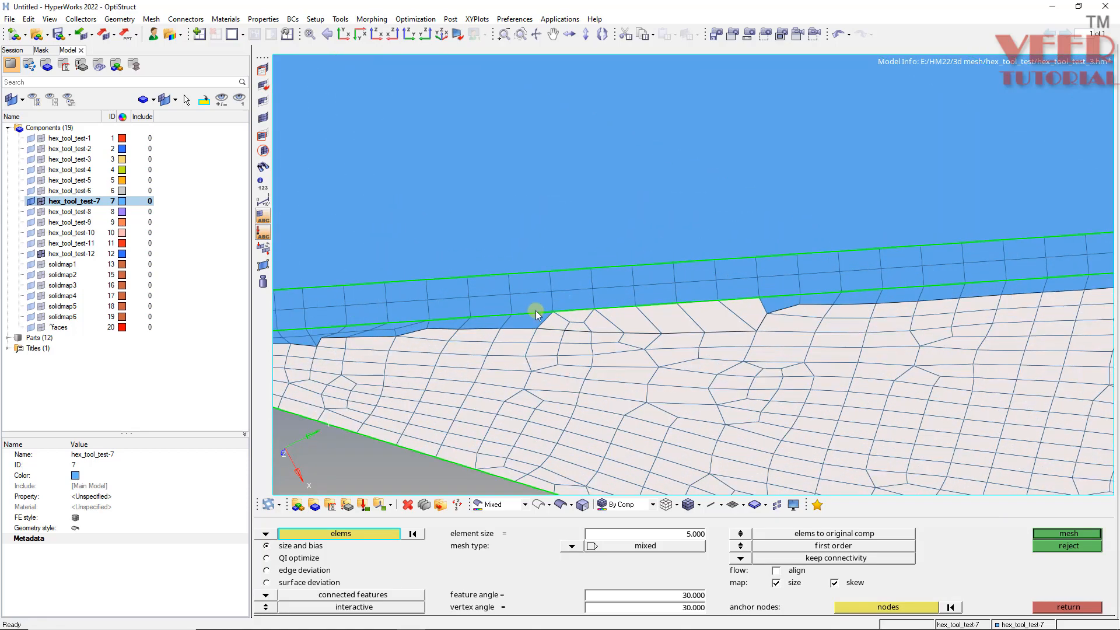
pyautogui.keyDown('shift'); pyautogui.moveTo(535, 312); pyautogui.dragTo(334, 353); pyautogui.keyUp('shift')
pyautogui.scroll(-3, 359, 308)
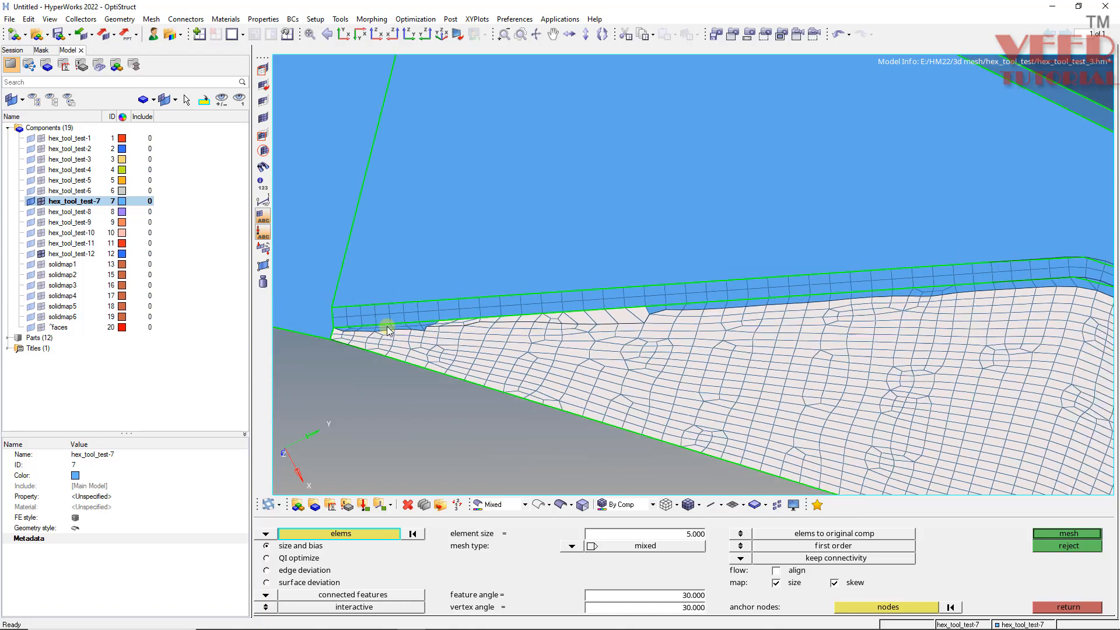
pyautogui.scroll(4, 409, 325)
pyautogui.keyDown('shift'); pyautogui.moveTo(605, 290); pyautogui.dragTo(368, 350); pyautogui.keyUp('shift')
pyautogui.scroll(-3, 522, 311)
pyautogui.scroll(3, 479, 307)
pyautogui.keyDown('shift'); pyautogui.moveTo(505, 312); pyautogui.dragTo(357, 348); pyautogui.keyUp('shift')
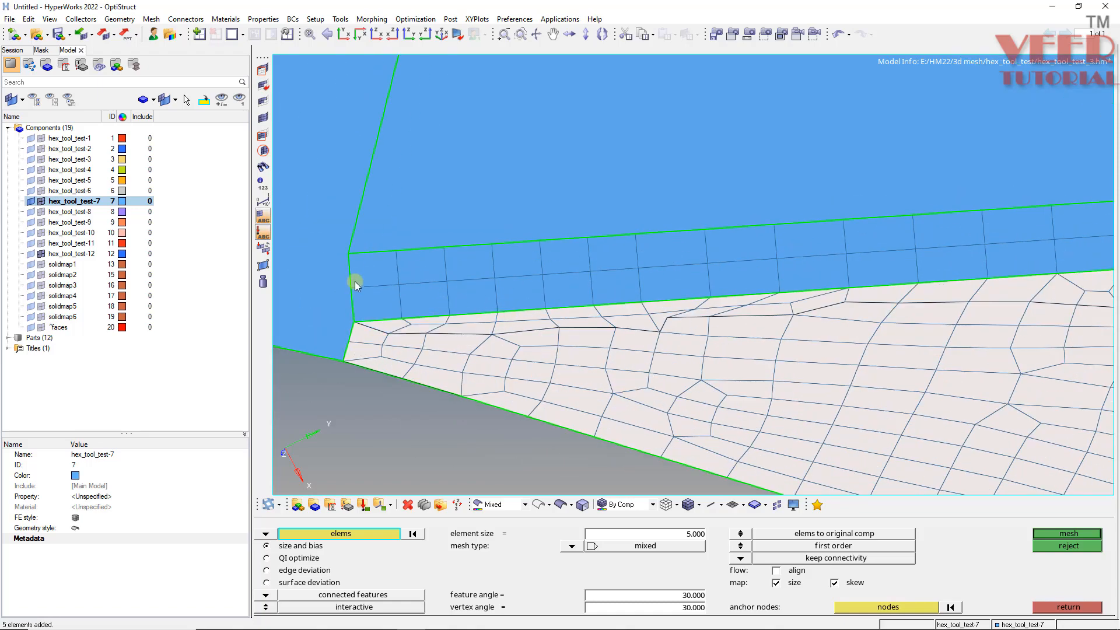
pyautogui.scroll(-4, 700, 317)
pyautogui.scroll(4, 770, 256)
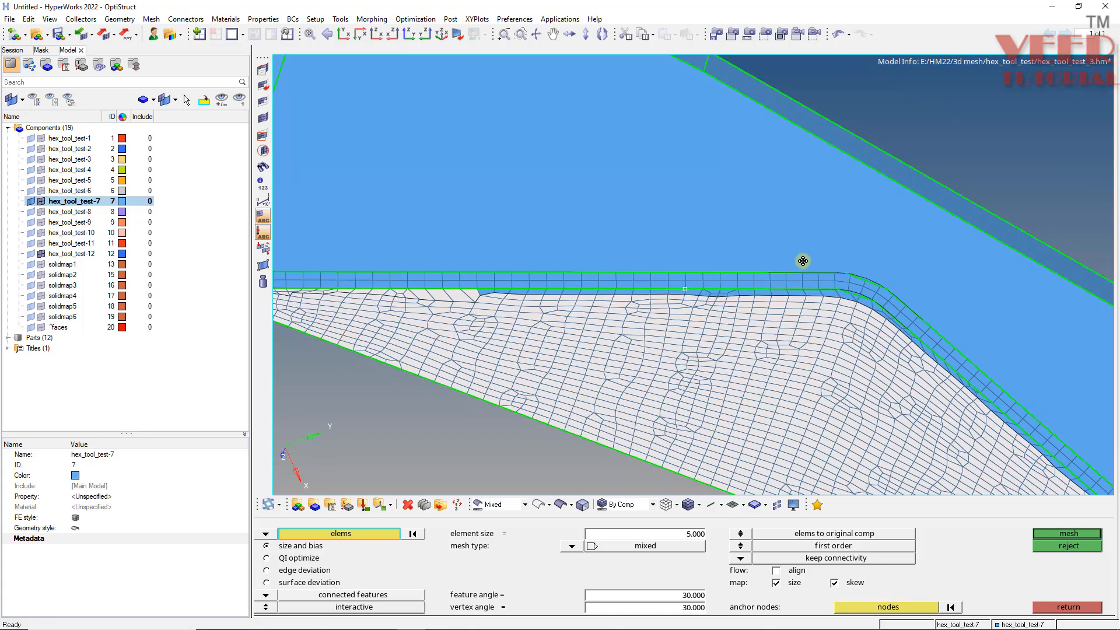
pyautogui.keyDown('shift'); pyautogui.moveTo(442, 349); pyautogui.dragTo(936, 294); pyautogui.keyUp('shift')
pyautogui.scroll(-4, 480, 278)
pyautogui.scroll(5, 700, 282)
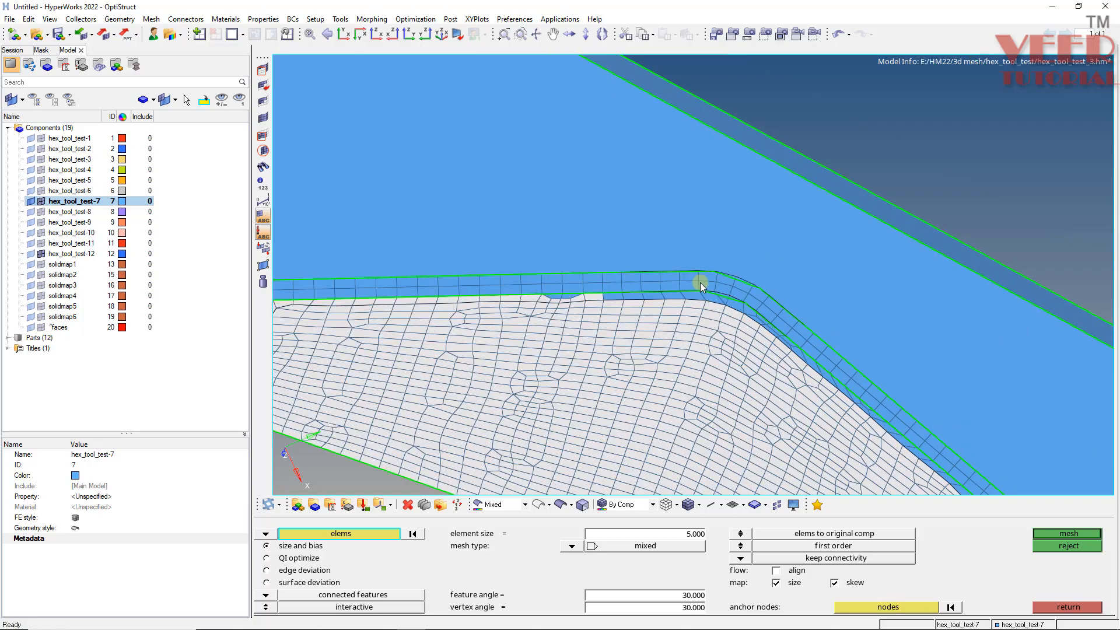
pyautogui.keyDown('shift'); pyautogui.moveTo(475, 337); pyautogui.dragTo(744, 293); pyautogui.keyUp('shift')
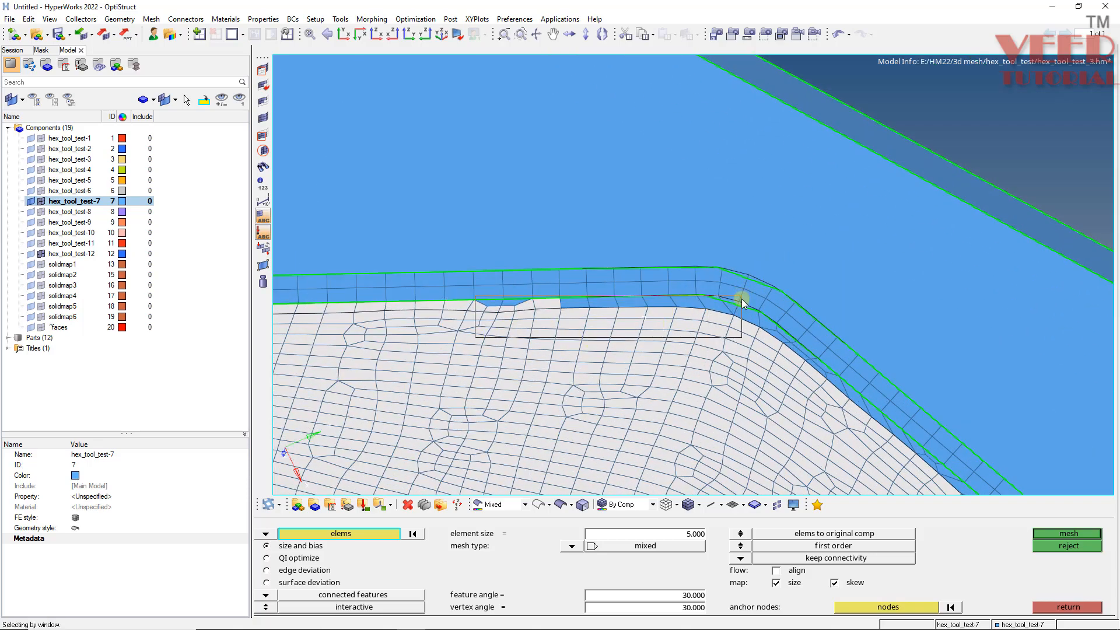
pyautogui.keyDown('ctrl'); pyautogui.moveTo(432, 325); pyautogui.dragTo(619, 284); pyautogui.keyUp('ctrl')
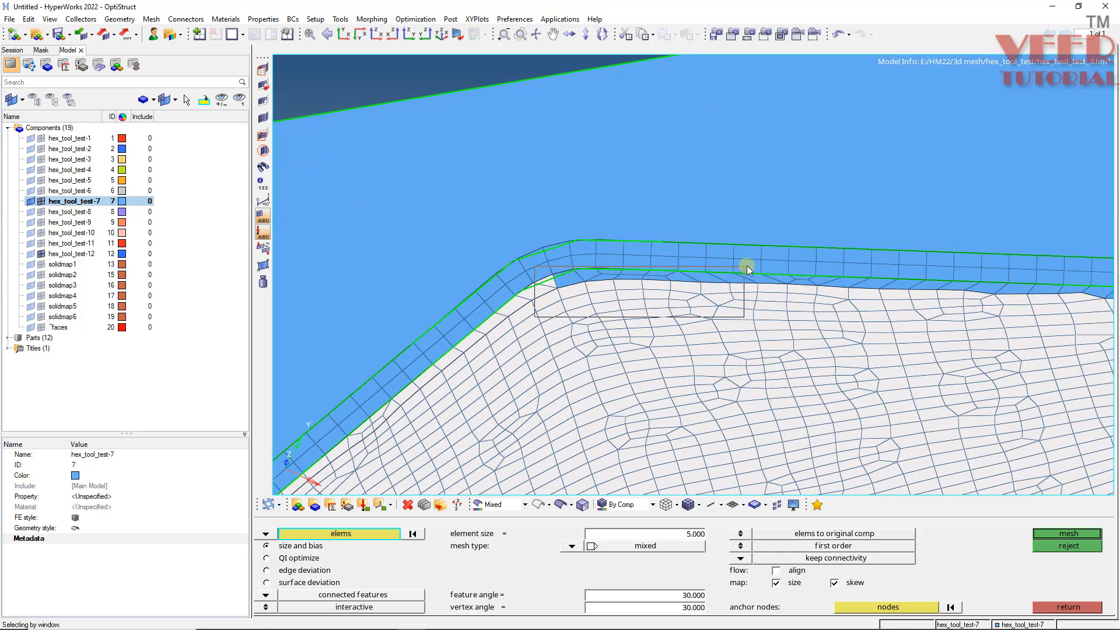
pyautogui.keyDown('ctrl'); pyautogui.moveTo(747, 268); pyautogui.dragTo(913, 299); pyautogui.keyUp('ctrl')
pyautogui.scroll(2, 472, 291)
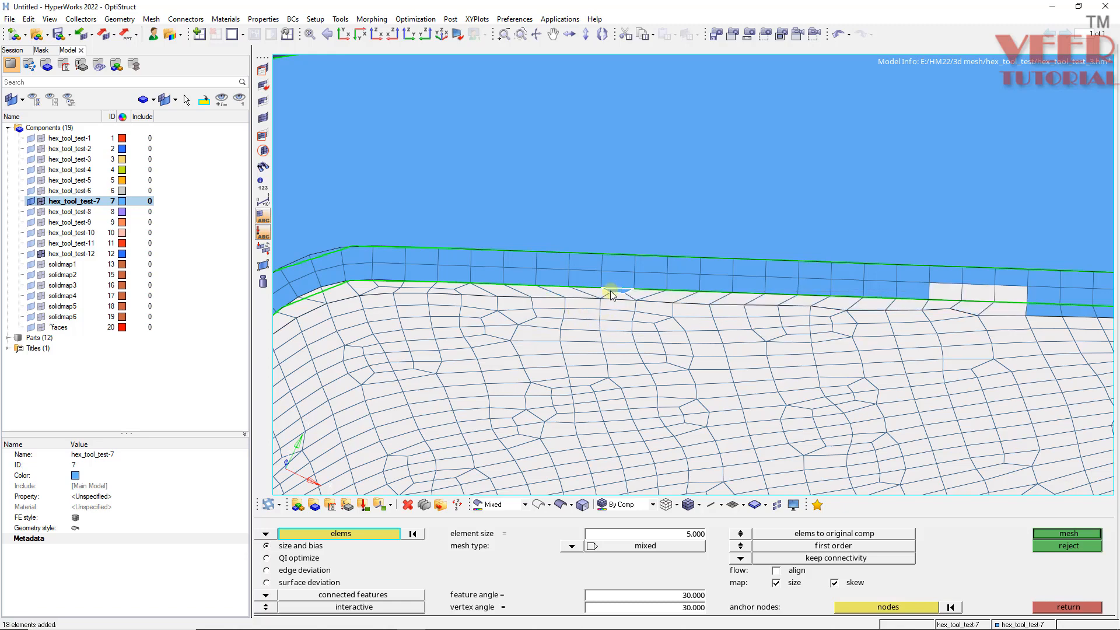
pyautogui.scroll(-2, 610, 291)
pyautogui.scroll(2, 785, 287)
pyautogui.keyDown('shift'); pyautogui.moveTo(836, 237); pyautogui.dragTo(632, 299, button='right'); pyautogui.keyUp('shift')
pyautogui.scroll(-2, 549, 291)
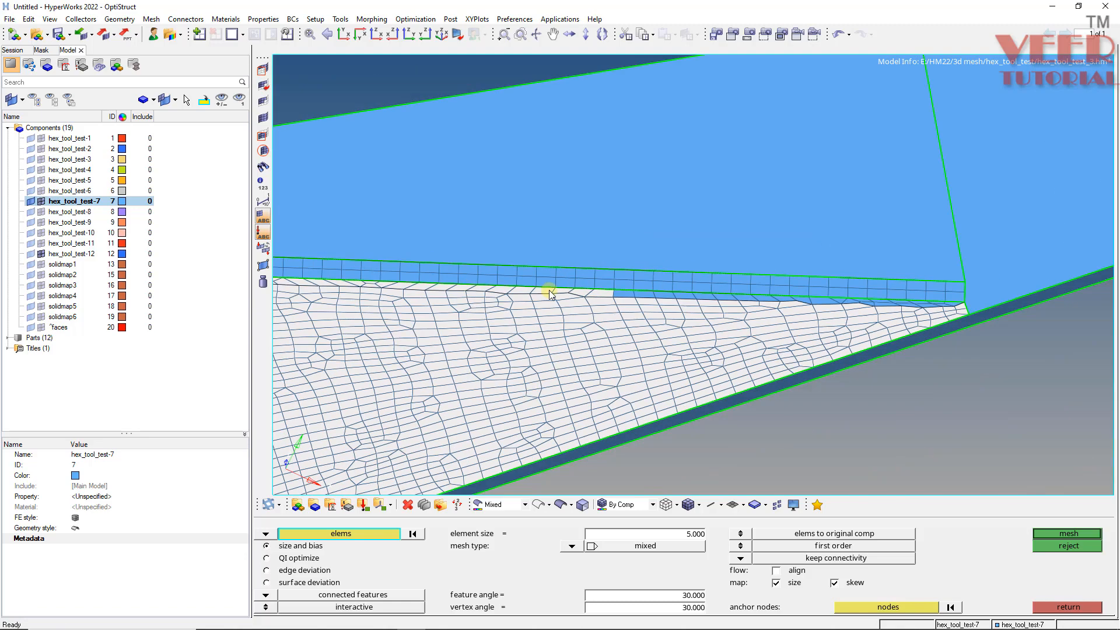
pyautogui.scroll(2, 551, 293)
pyautogui.keyDown('shift'); pyautogui.moveTo(429, 364); pyautogui.dragTo(909, 300); pyautogui.keyUp('shift')
pyautogui.keyDown('shift'); pyautogui.moveTo(424, 328); pyautogui.dragTo(643, 295); pyautogui.keyUp('shift')
pyautogui.scroll(-2, 764, 298)
pyautogui.scroll(4, 747, 318)
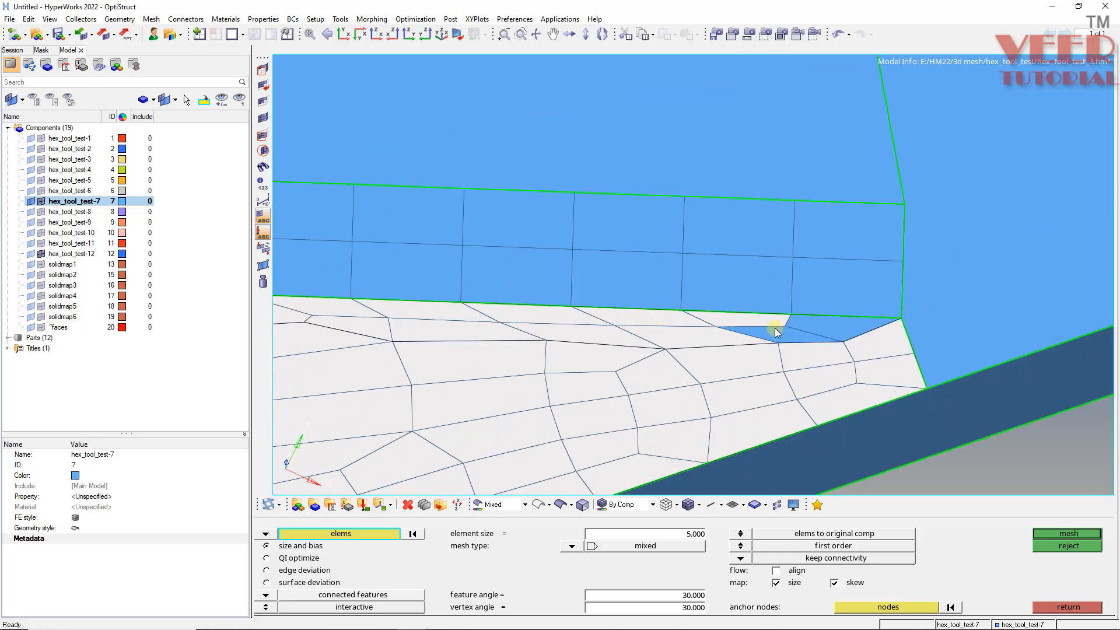
pyautogui.scroll(-6, 831, 320)
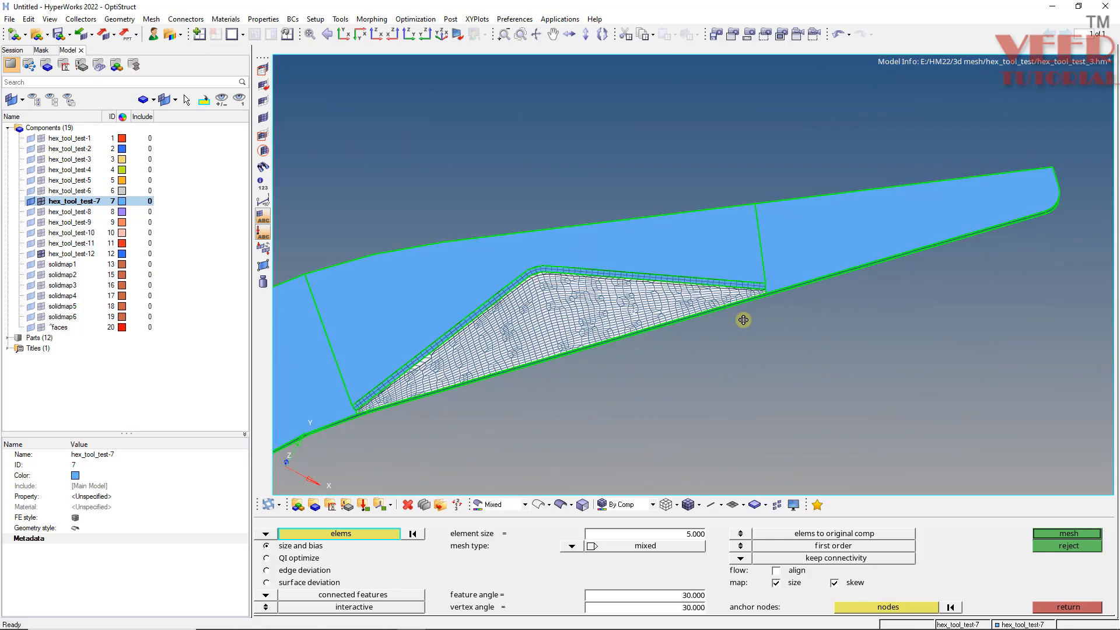
pyautogui.scroll(4, 744, 320)
# - Try meshing the selected elements with the mixed mesh type, then reject the result
pyautogui.middleClick(560, 321)
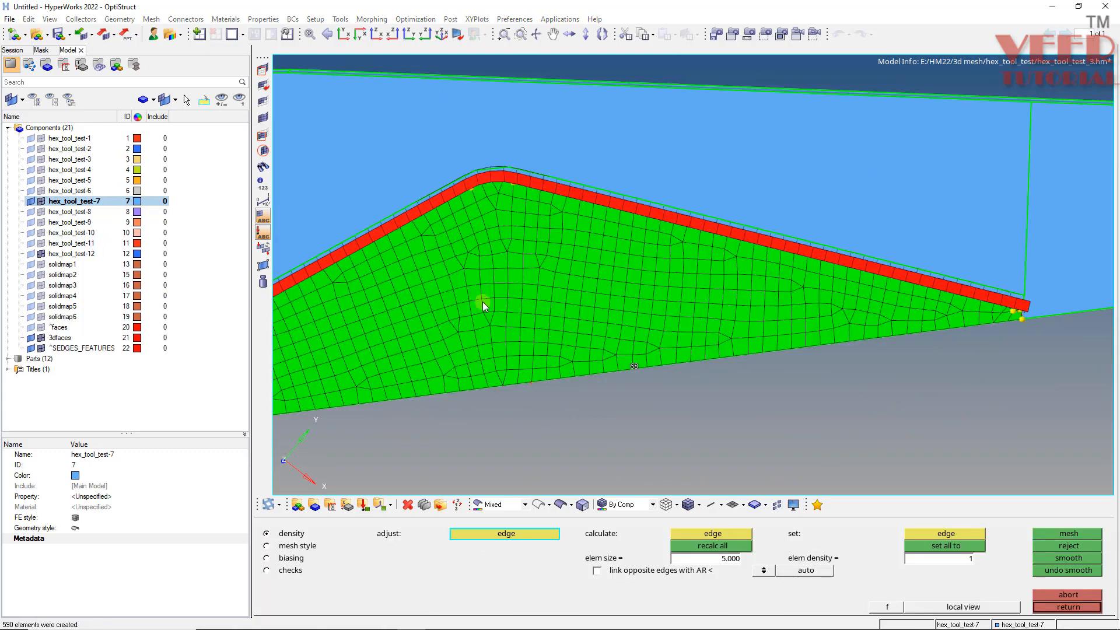
pyautogui.click(1057, 544)
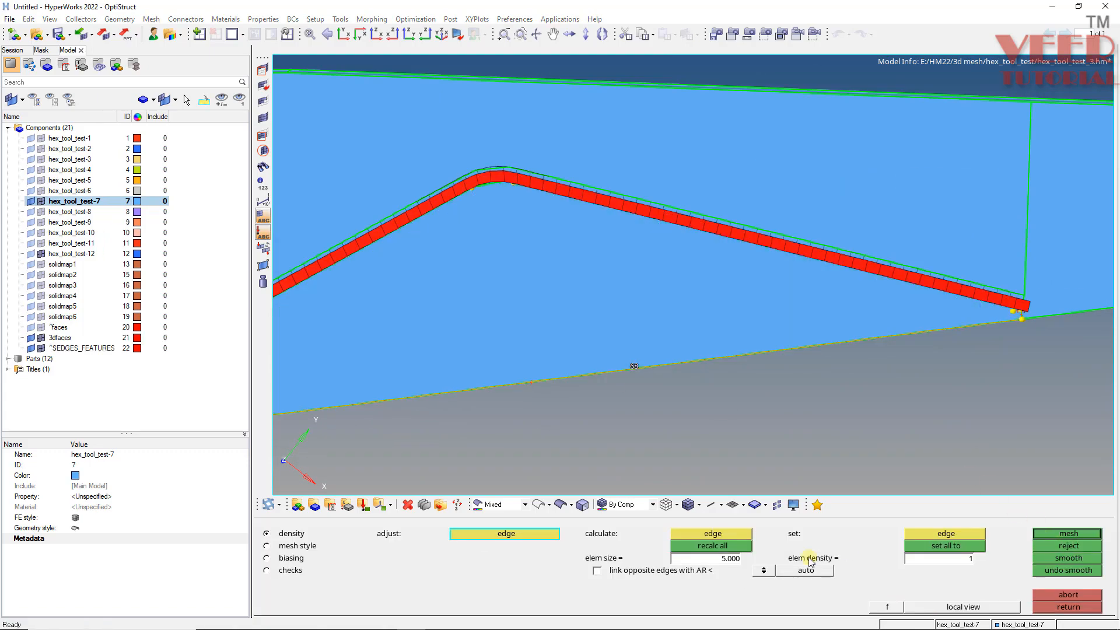
pyautogui.click(1068, 607)
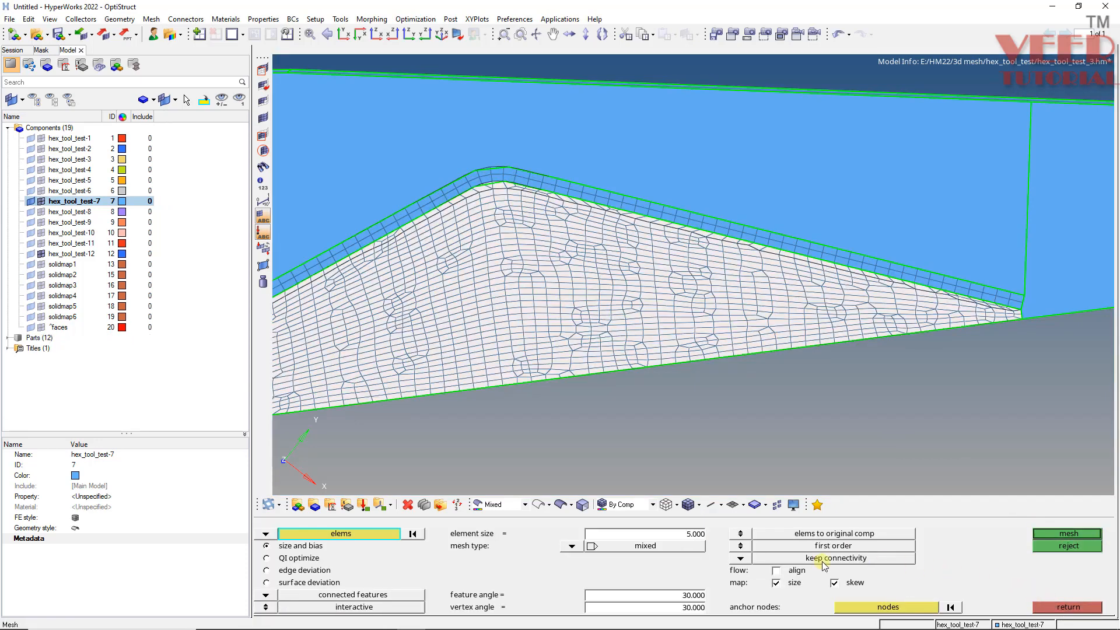
# - Set the mesh type to quads only and remesh the selected elements at element size 5
pyautogui.click(580, 552)
pyautogui.click(557, 602)
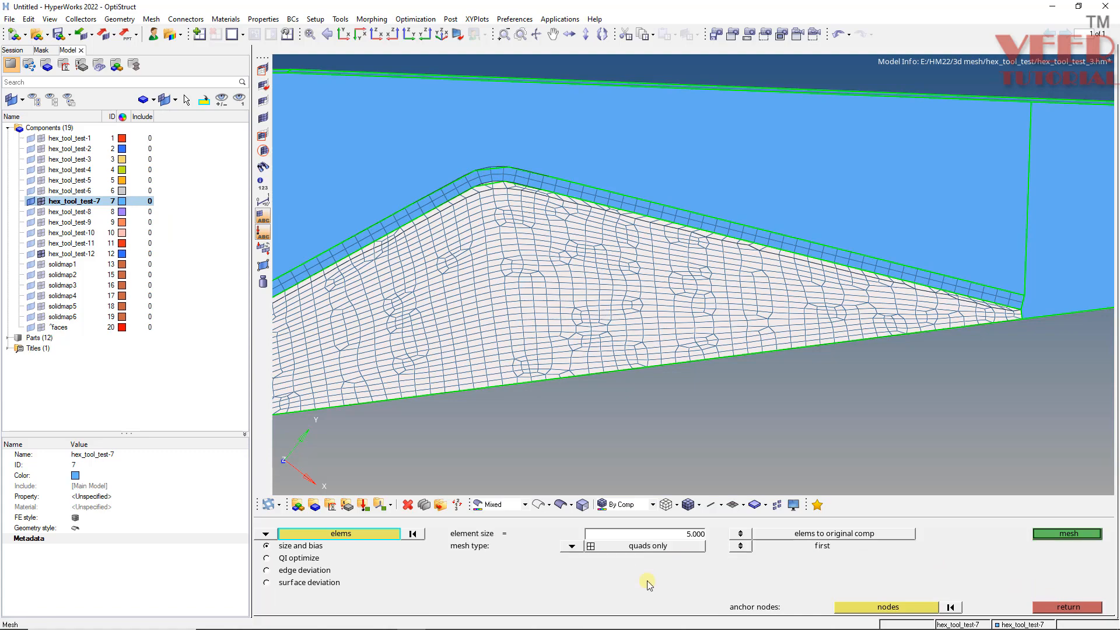
pyautogui.click(1063, 534)
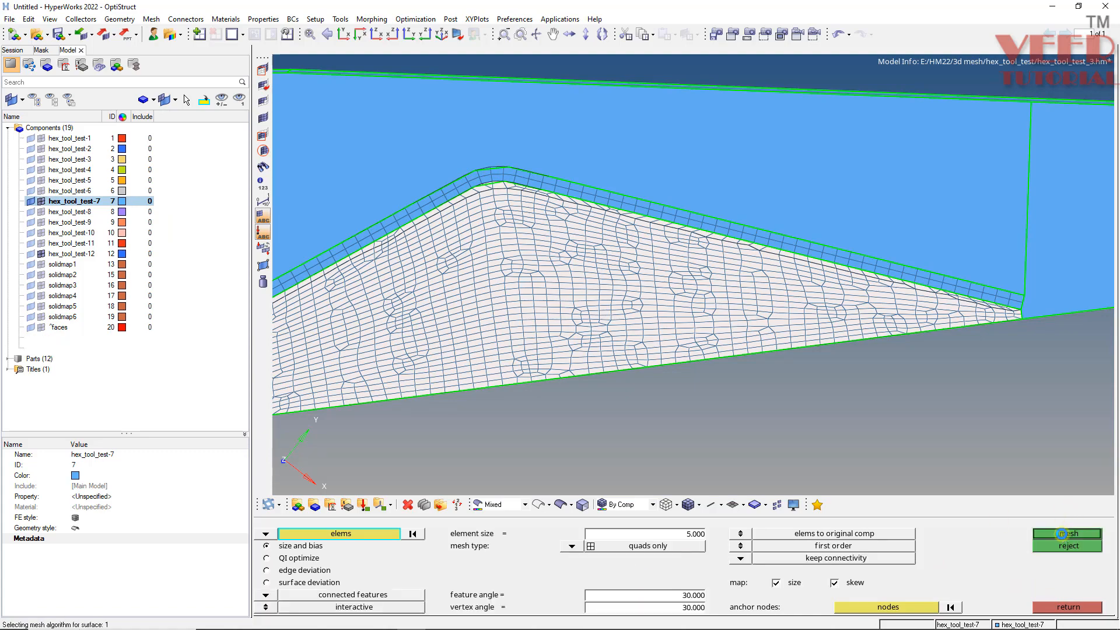
# - Raise the element density on the short edge at the tool's right corner
pyautogui.scroll(-3, 713, 345)
pyautogui.scroll(3, 556, 353)
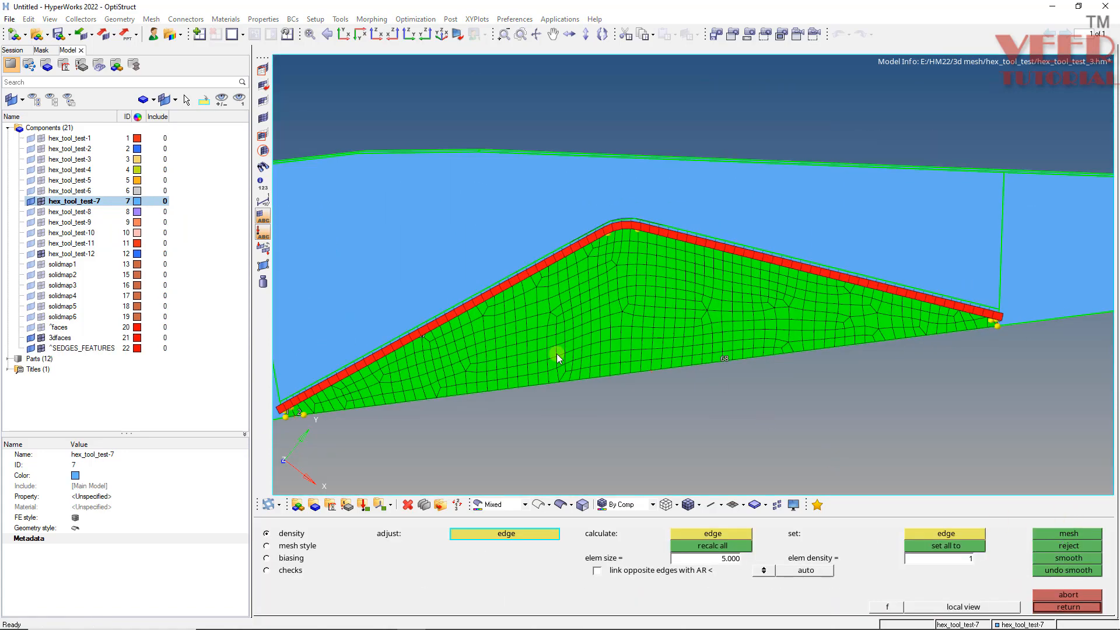
pyautogui.keyDown('ctrl'); pyautogui.moveTo(566, 370); pyautogui.dragTo(723, 306); pyautogui.keyUp('ctrl')
pyautogui.keyDown('ctrl'); pyautogui.scroll(7, 982, 313); pyautogui.keyUp('ctrl')
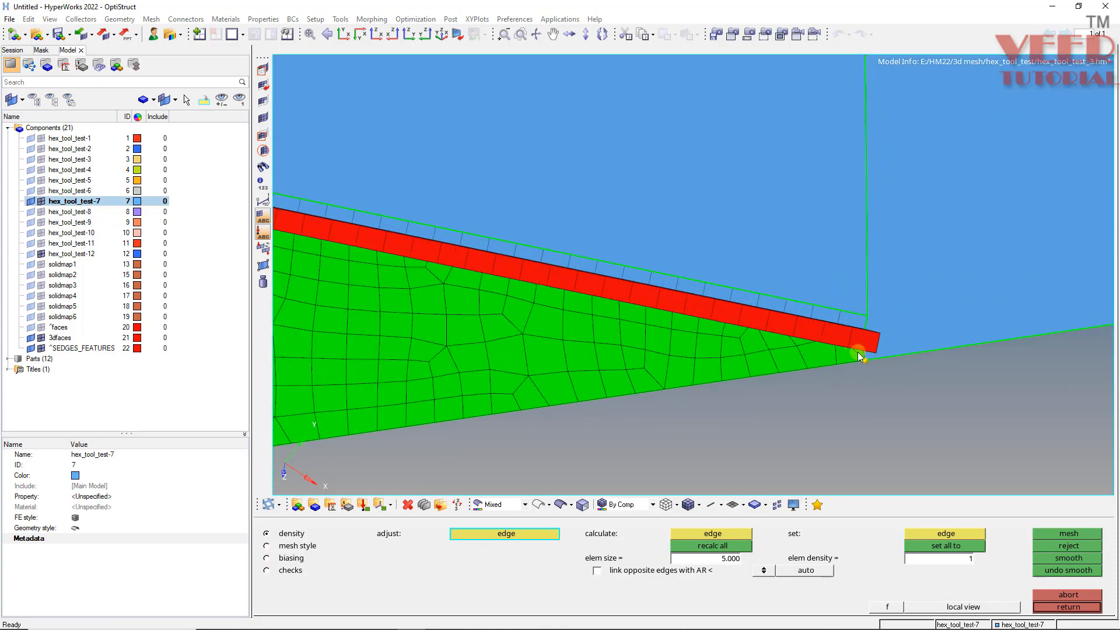
pyautogui.keyDown('ctrl'); pyautogui.moveTo(818, 371); pyautogui.dragTo(837, 318); pyautogui.keyUp('ctrl')
pyautogui.keyDown('ctrl'); pyautogui.scroll(6, 830, 376); pyautogui.keyUp('ctrl')
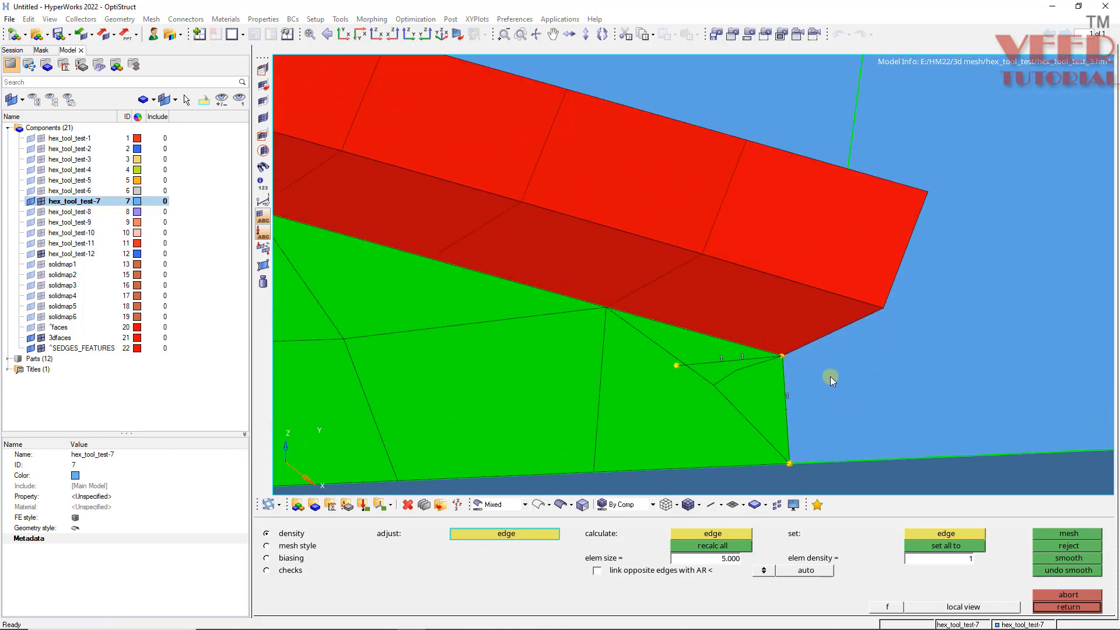
pyautogui.keyDown('ctrl'); pyautogui.scroll(-6, 698, 297); pyautogui.keyUp('ctrl')
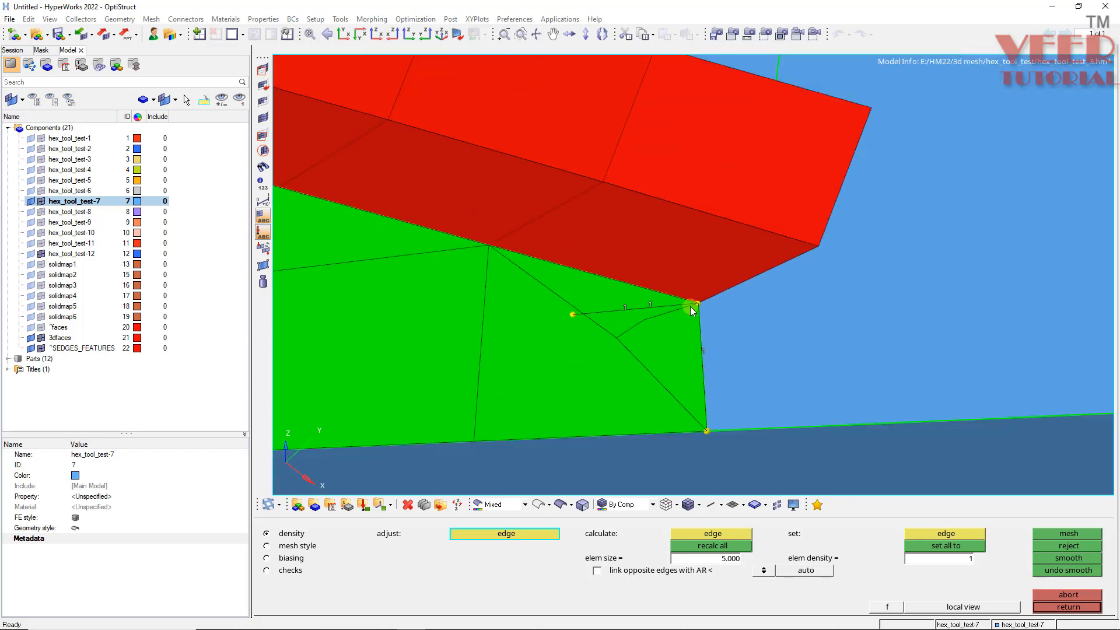
pyautogui.keyDown('ctrl'); pyautogui.scroll(5, 520, 321); pyautogui.keyUp('ctrl')
pyautogui.keyDown('ctrl'); pyautogui.scroll(-5, 744, 302); pyautogui.keyUp('ctrl')
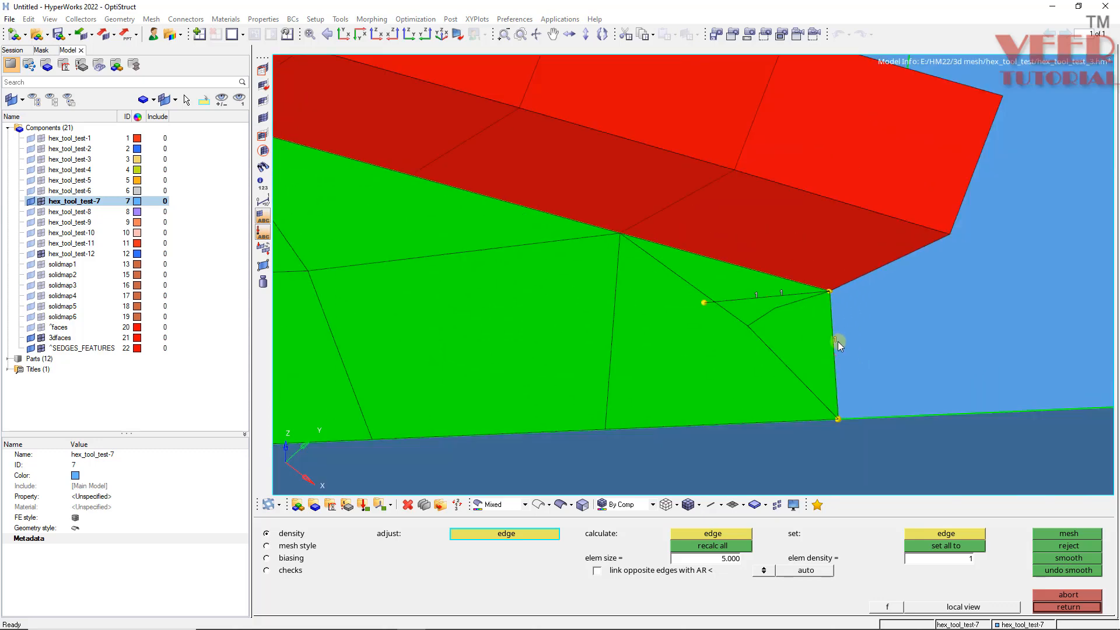
pyautogui.click(836, 341)
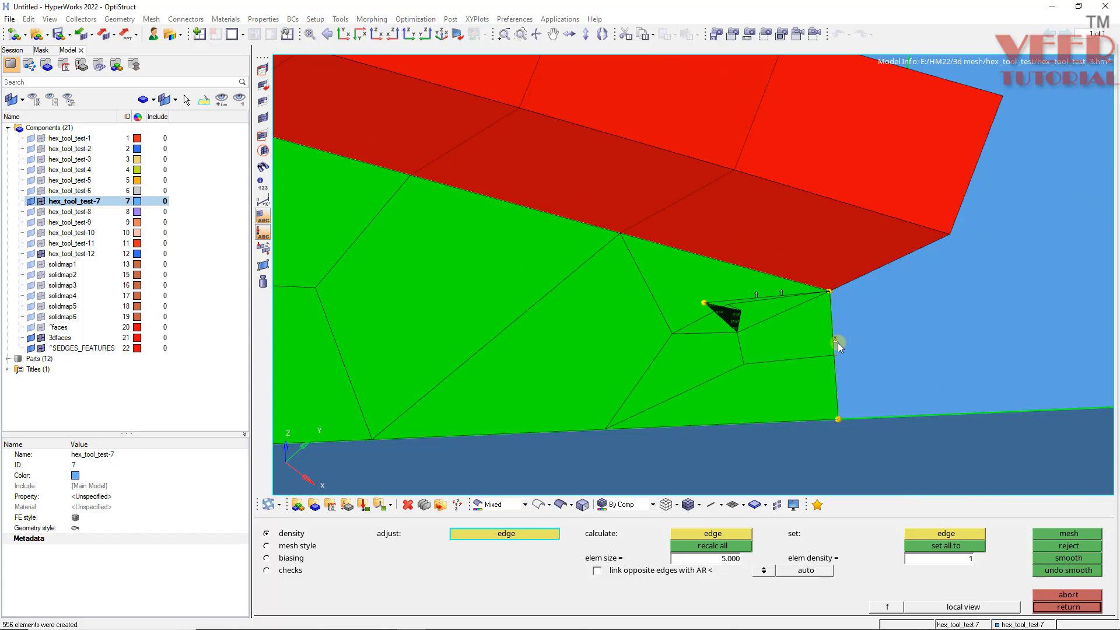
# - Examine the new mesh at the tool's corners and leave the interactive meshing panel
pyautogui.keyDown('ctrl'); pyautogui.scroll(-8, 838, 342); pyautogui.keyUp('ctrl')
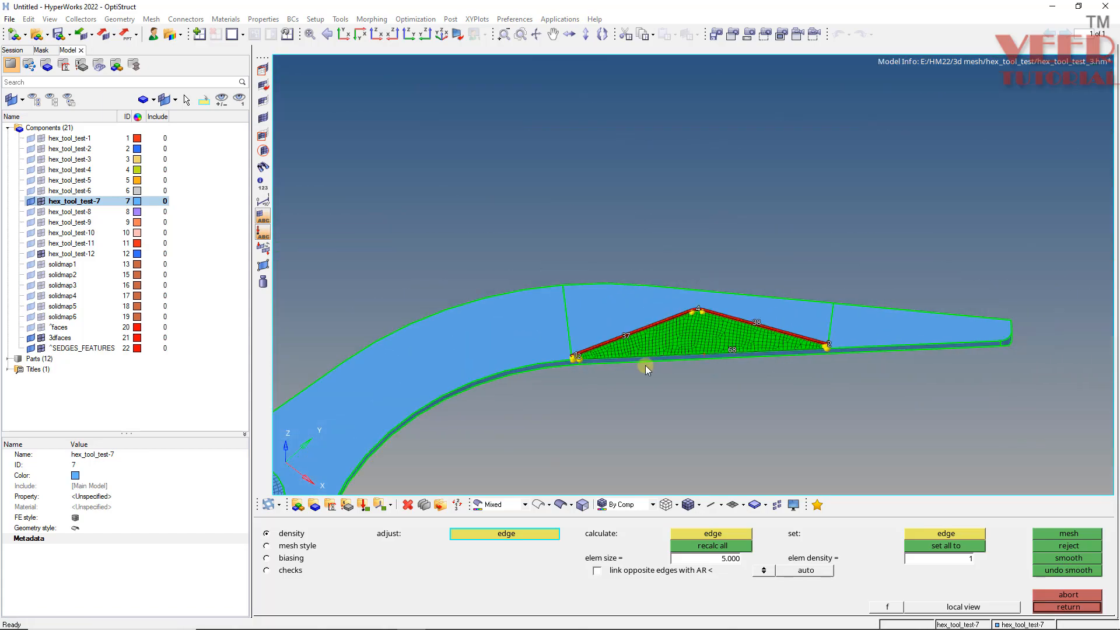
pyautogui.keyDown('ctrl'); pyautogui.scroll(10, 578, 358); pyautogui.keyUp('ctrl')
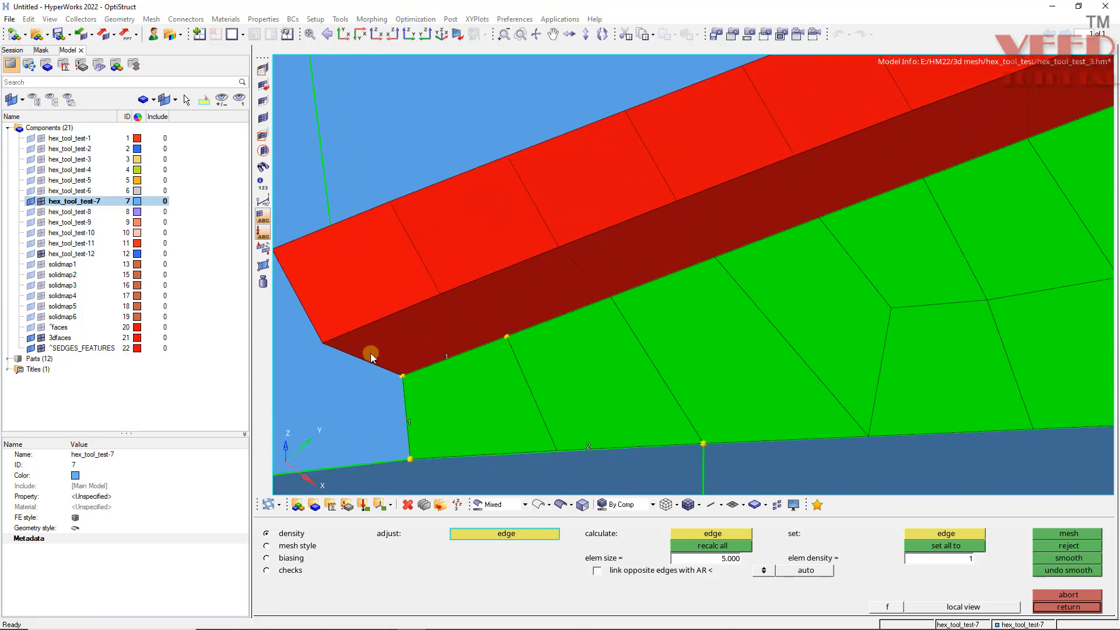
pyautogui.keyDown('ctrl'); pyautogui.scroll(-5, 369, 352); pyautogui.keyUp('ctrl')
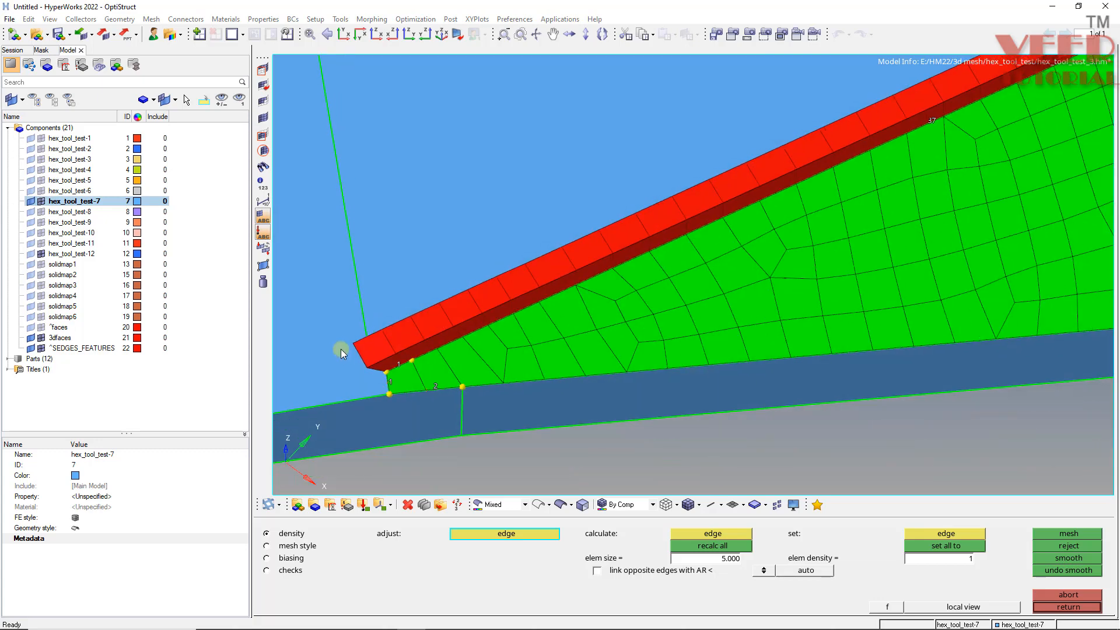
pyautogui.keyDown('ctrl'); pyautogui.scroll(-6, 443, 350); pyautogui.keyUp('ctrl')
pyautogui.keyDown('ctrl'); pyautogui.scroll(8, 572, 289); pyautogui.keyUp('ctrl')
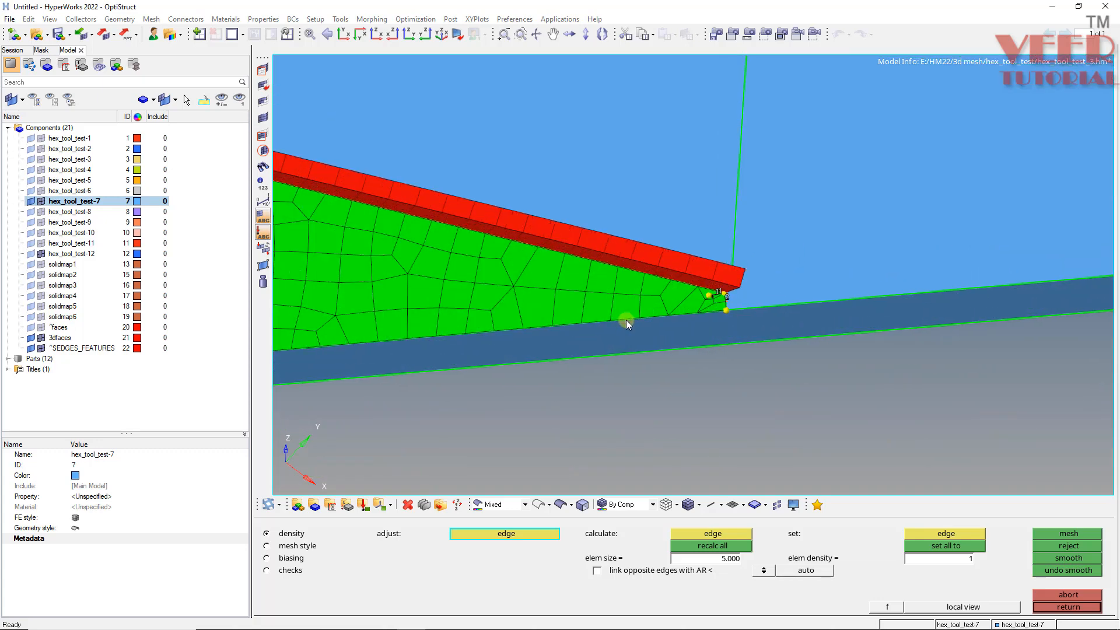
pyautogui.keyDown('ctrl'); pyautogui.scroll(5, 627, 319); pyautogui.keyUp('ctrl')
pyautogui.moveTo(688, 335)
pyautogui.keyDown('ctrl'); pyautogui.mouseDown()
pyautogui.moveTo(670, 338)
pyautogui.moveTo(668, 326)
pyautogui.mouseUp(); pyautogui.keyUp('ctrl')
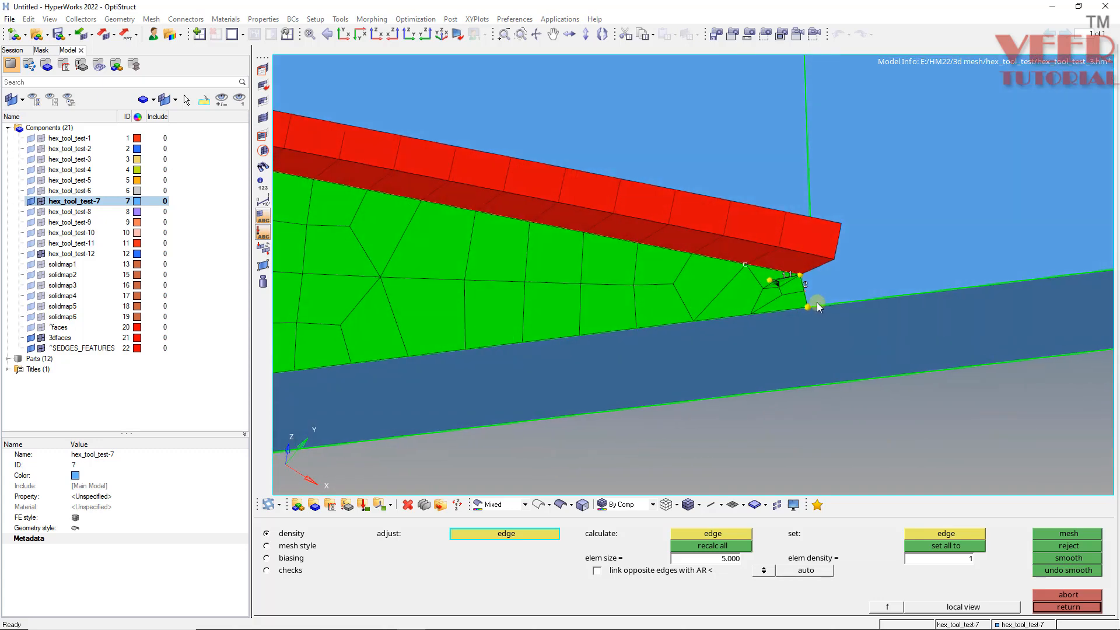
pyautogui.press('Escape')
pyautogui.keyDown('ctrl'); pyautogui.scroll(5, 790, 282); pyautogui.keyUp('ctrl')
pyautogui.keyDown('ctrl'); pyautogui.click(765, 269); pyautogui.keyUp('ctrl')
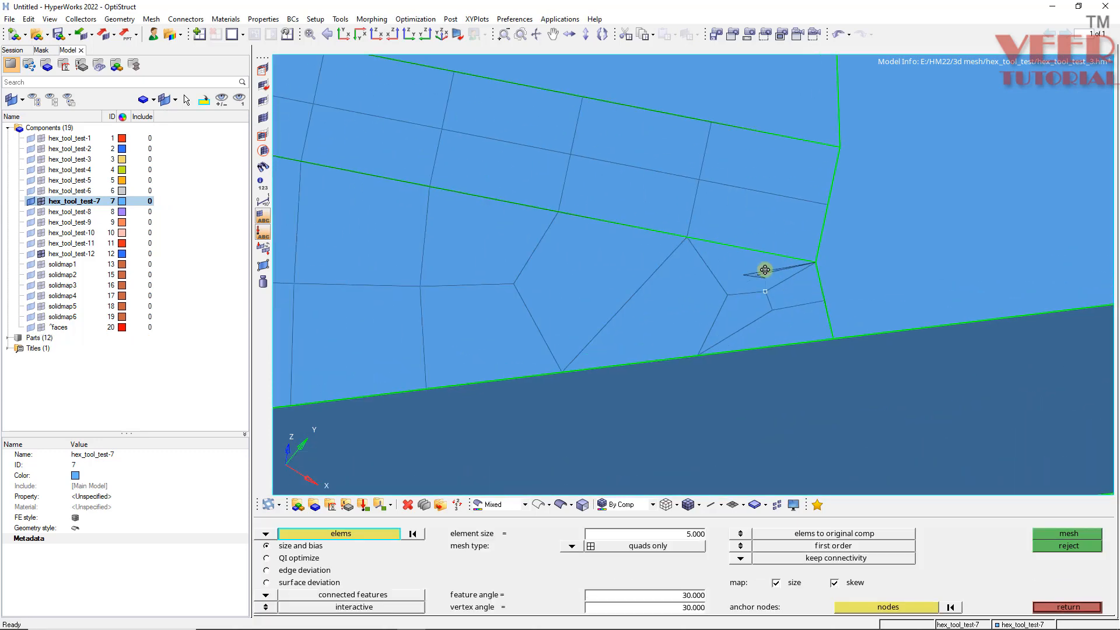
pyautogui.moveTo(765, 269)
pyautogui.keyDown('ctrl'); pyautogui.mouseDown()
pyautogui.moveTo(772, 296)
pyautogui.moveTo(769, 285)
pyautogui.mouseUp(); pyautogui.keyUp('ctrl')
pyautogui.keyDown('ctrl'); pyautogui.scroll(-5, 768, 285); pyautogui.keyUp('ctrl')
pyautogui.keyDown('ctrl'); pyautogui.scroll(3, 629, 288); pyautogui.keyUp('ctrl')
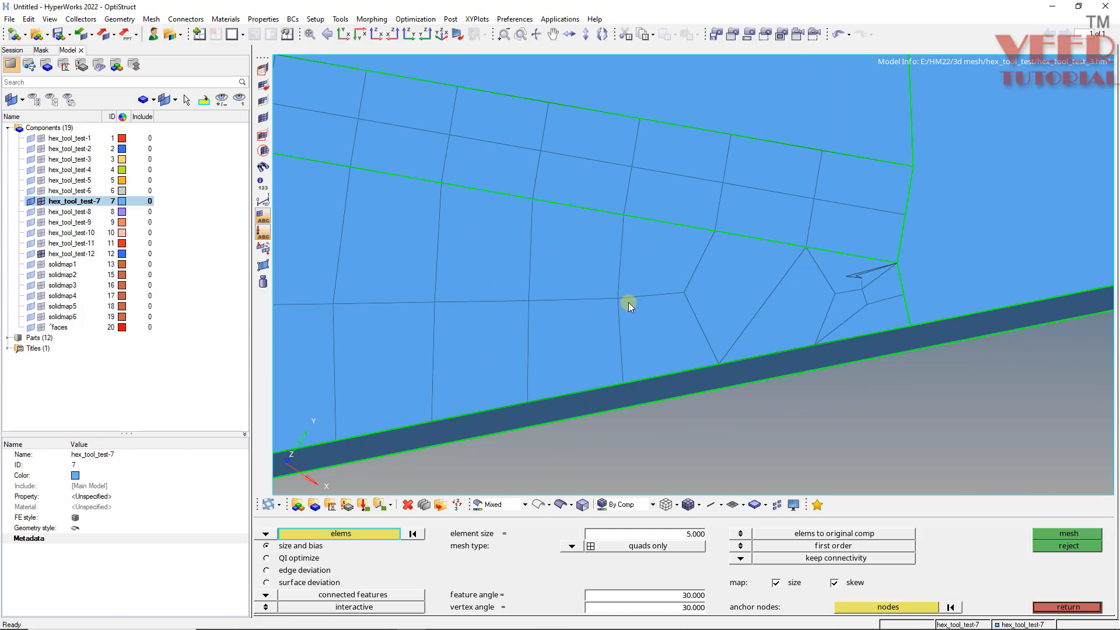
# - Trim the surface along a node path between two nodes at the tool's right corner
pyautogui.hotkey('shift', 'F9')
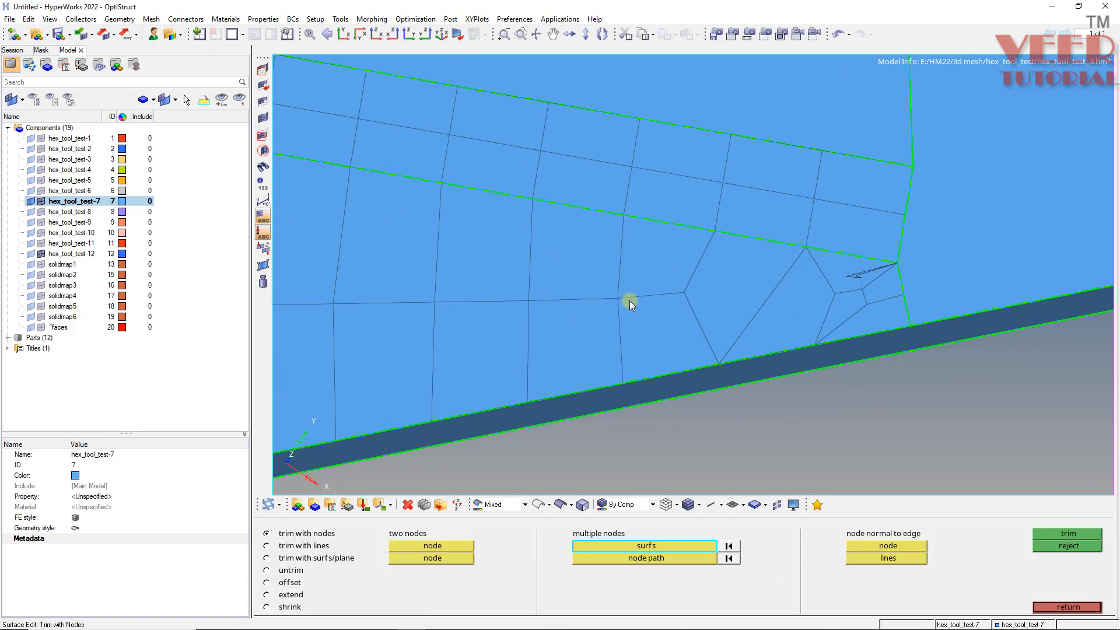
pyautogui.click(672, 550)
pyautogui.click(681, 558)
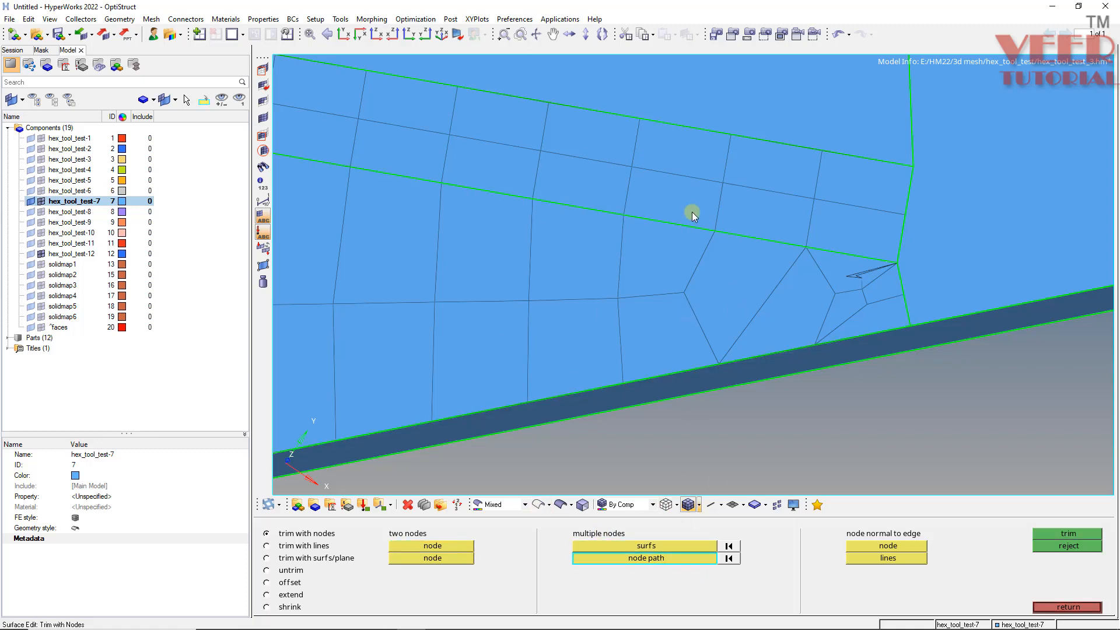
pyautogui.click(623, 214)
pyautogui.click(618, 298)
pyautogui.click(1062, 534)
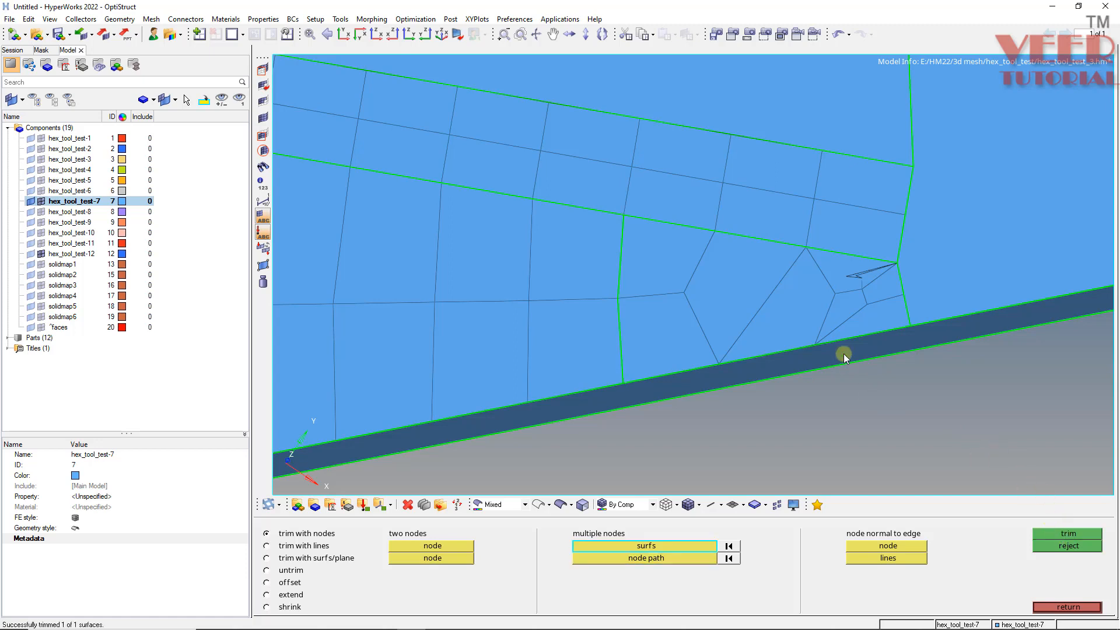
# - Delete the distorted elements on the trimmed corner region, including the small sliver element
pyautogui.press('F2')
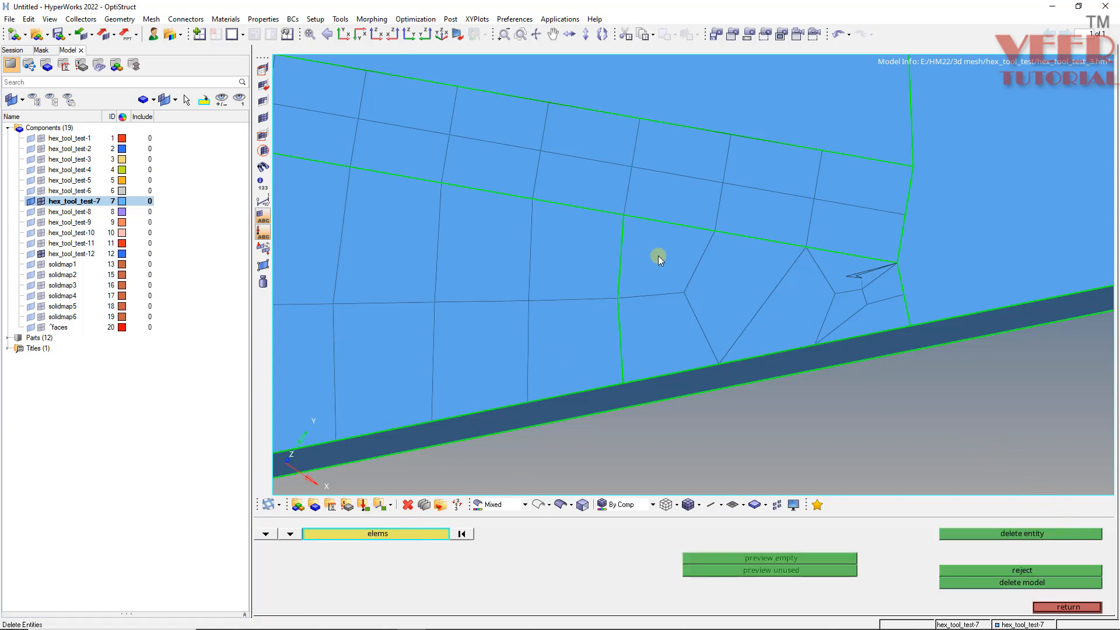
pyautogui.click(658, 257)
pyautogui.click(663, 333)
pyautogui.click(740, 275)
pyautogui.click(840, 313)
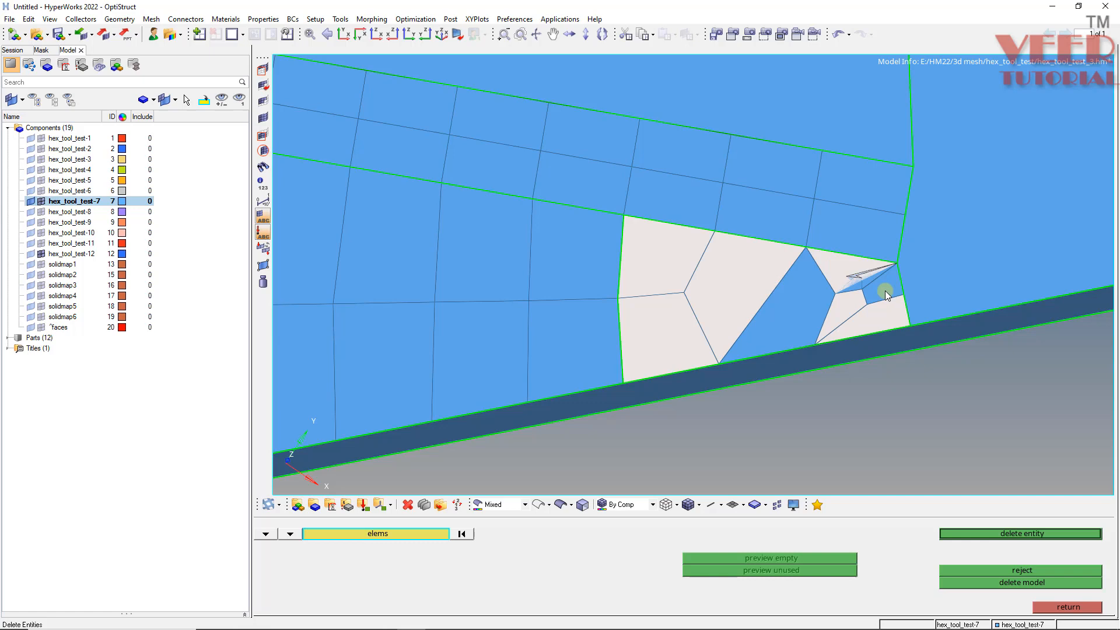
pyautogui.click(831, 295)
pyautogui.middleClick(848, 296)
pyautogui.keyDown('ctrl'); pyautogui.moveTo(855, 292); pyautogui.dragTo(896, 296); pyautogui.keyUp('ctrl')
pyautogui.click(851, 281)
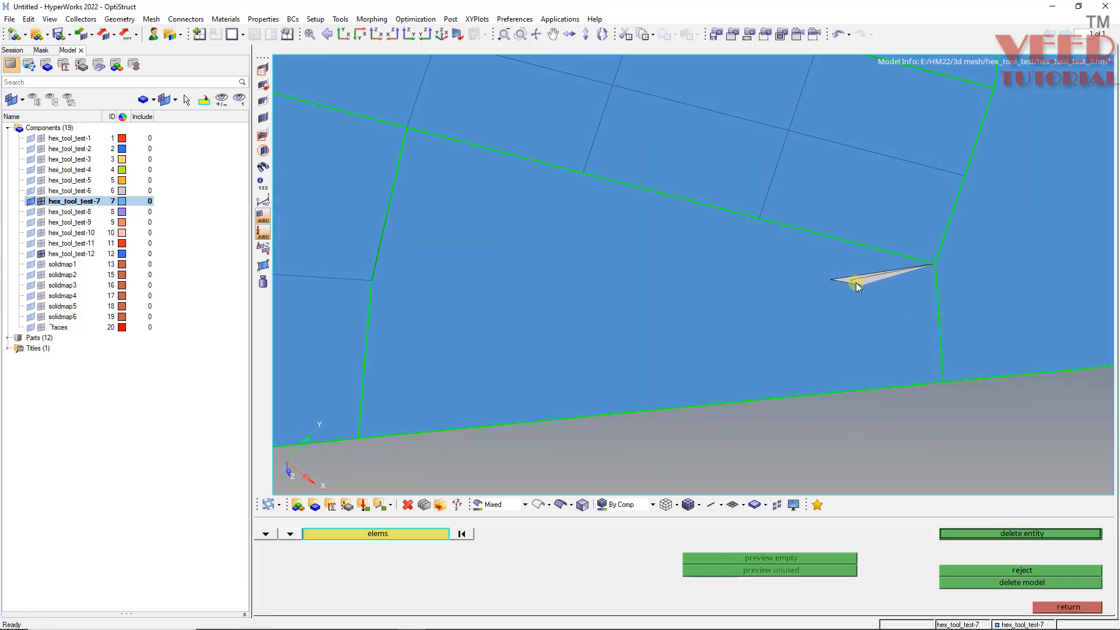
pyautogui.middleClick(855, 282)
pyautogui.keyDown('ctrl'); pyautogui.scroll(-3, 694, 321); pyautogui.keyUp('ctrl')
pyautogui.keyDown('ctrl'); pyautogui.moveTo(639, 330); pyautogui.dragTo(703, 345); pyautogui.keyUp('ctrl')
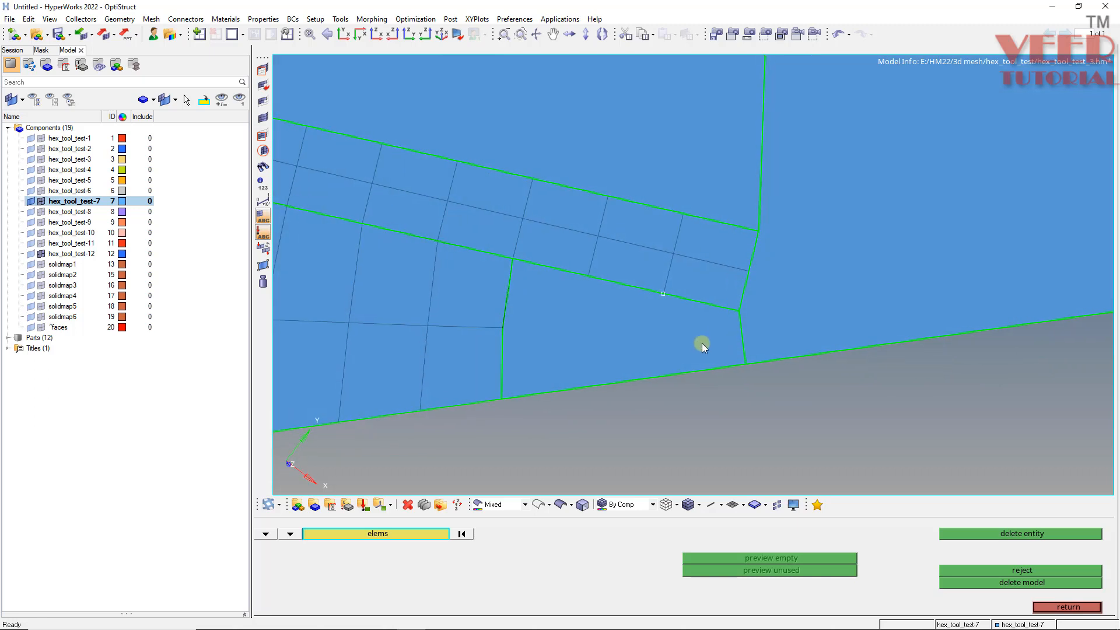
# - Mesh the trimmed corner surface with quads at element size 5, raising the density on its top and bottom edges
pyautogui.press('F12')
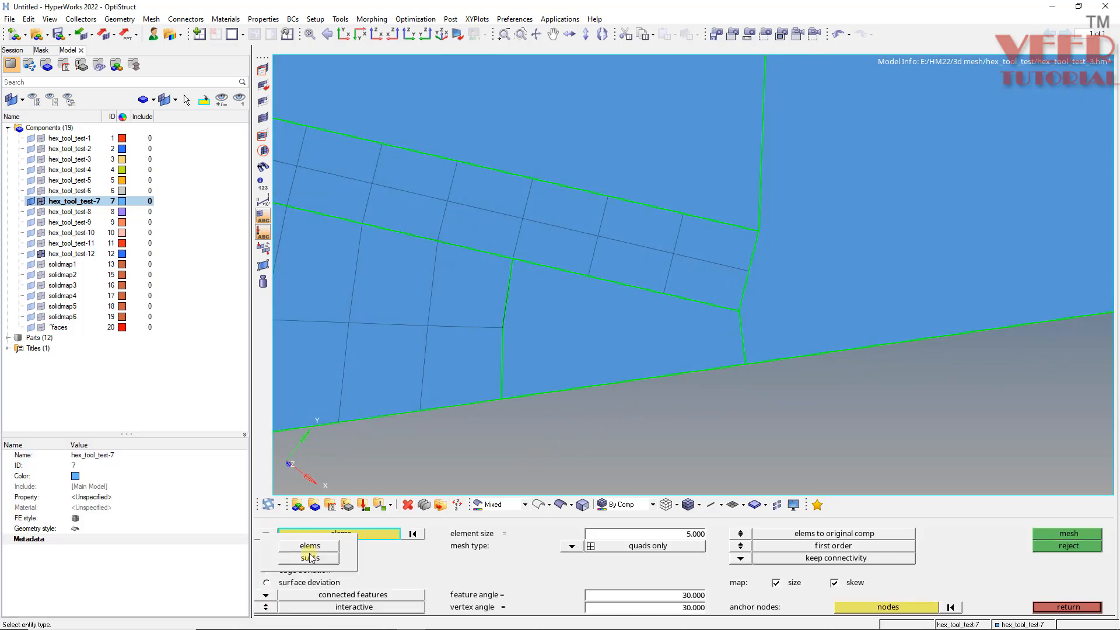
pyautogui.click(625, 310)
pyautogui.middleClick(626, 310)
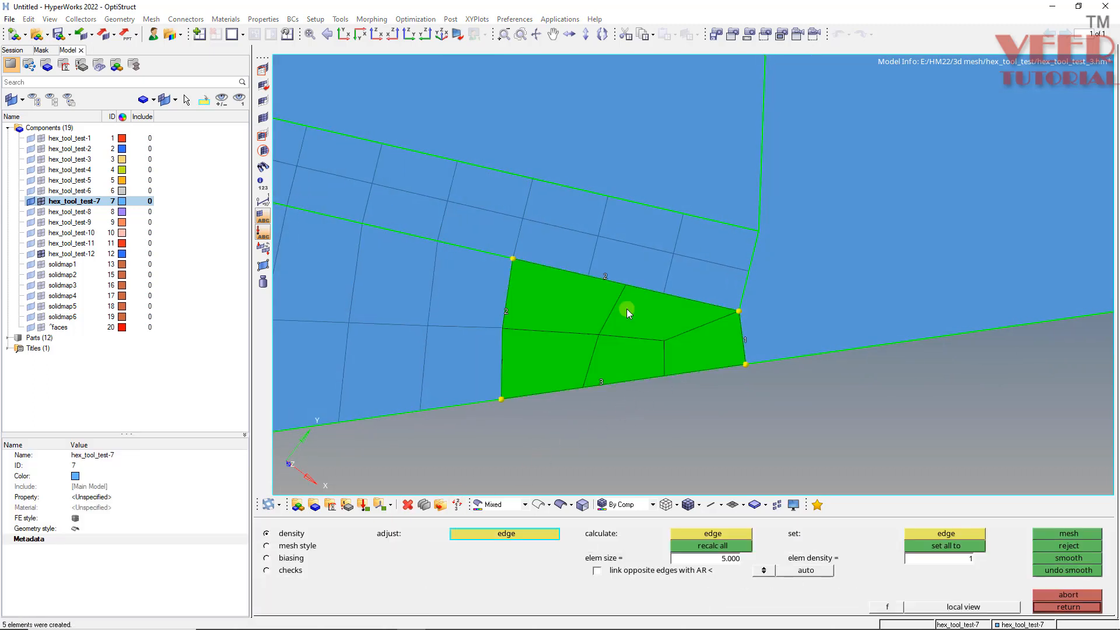
pyautogui.click(602, 273)
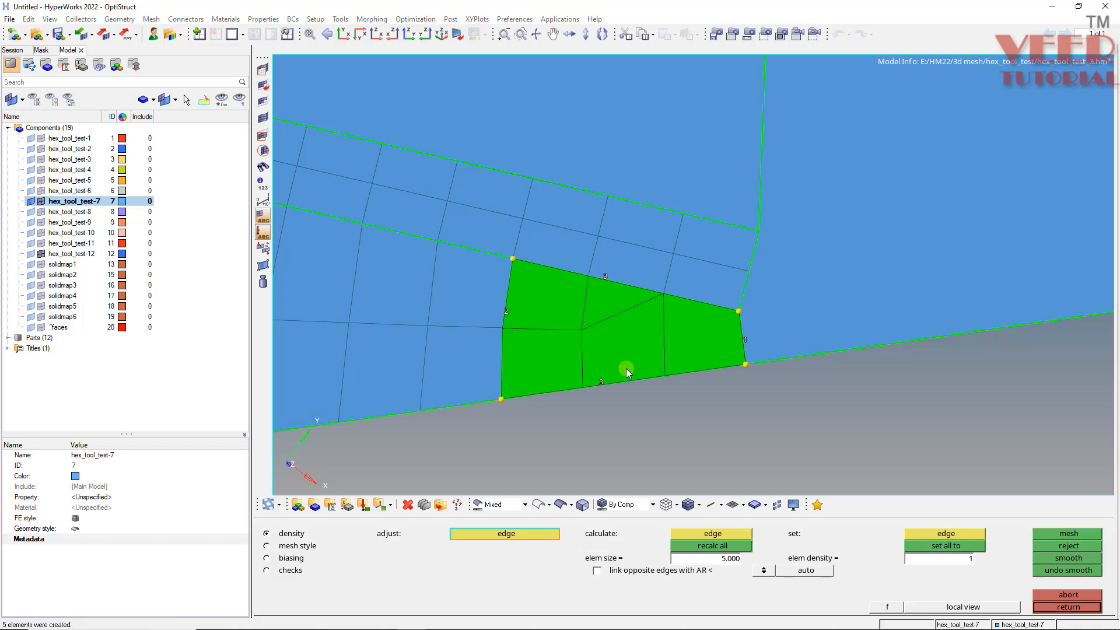
pyautogui.click(602, 384)
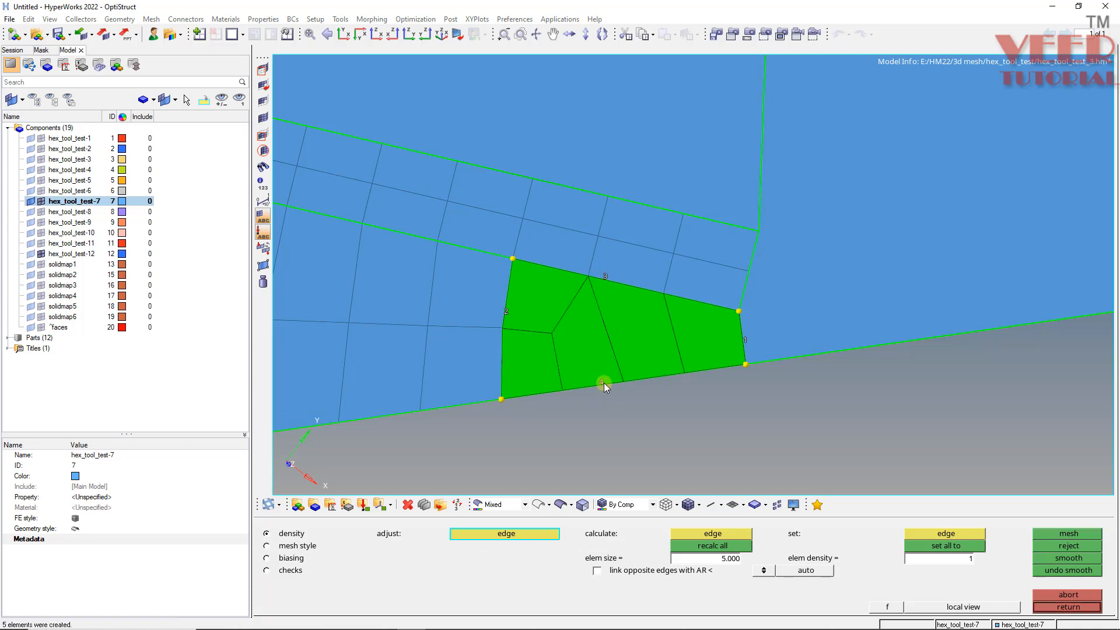
pyautogui.middleClick(697, 342)
pyautogui.scroll(-5, 698, 341)
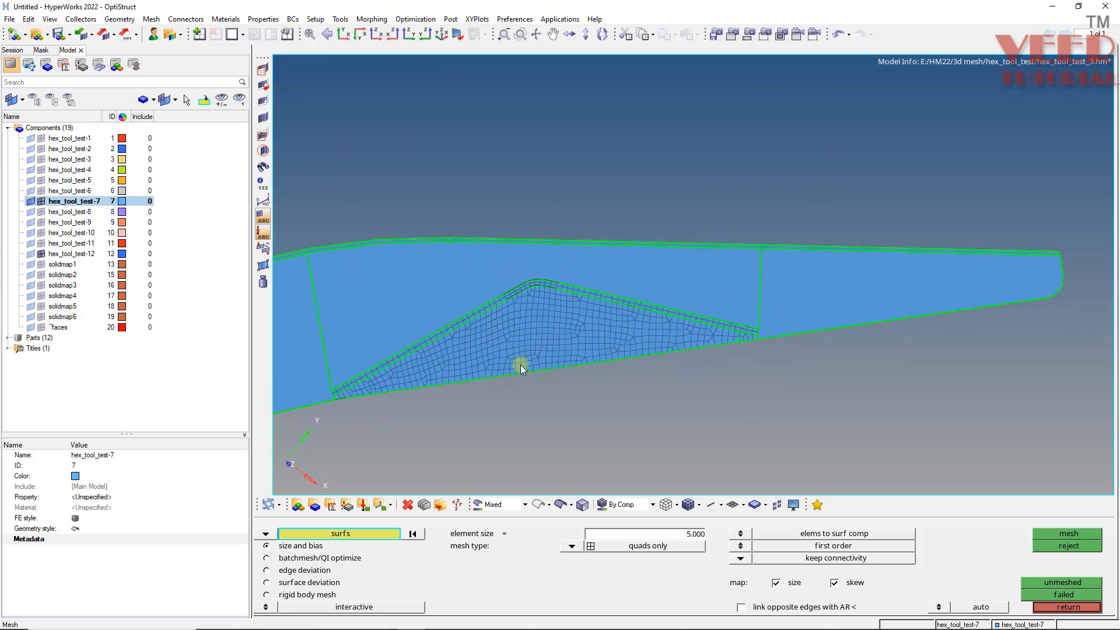
# - Equivalence the coincident nodes of the component's free edges at tolerance 0.1
pyautogui.hotkey('shift', 'F3')
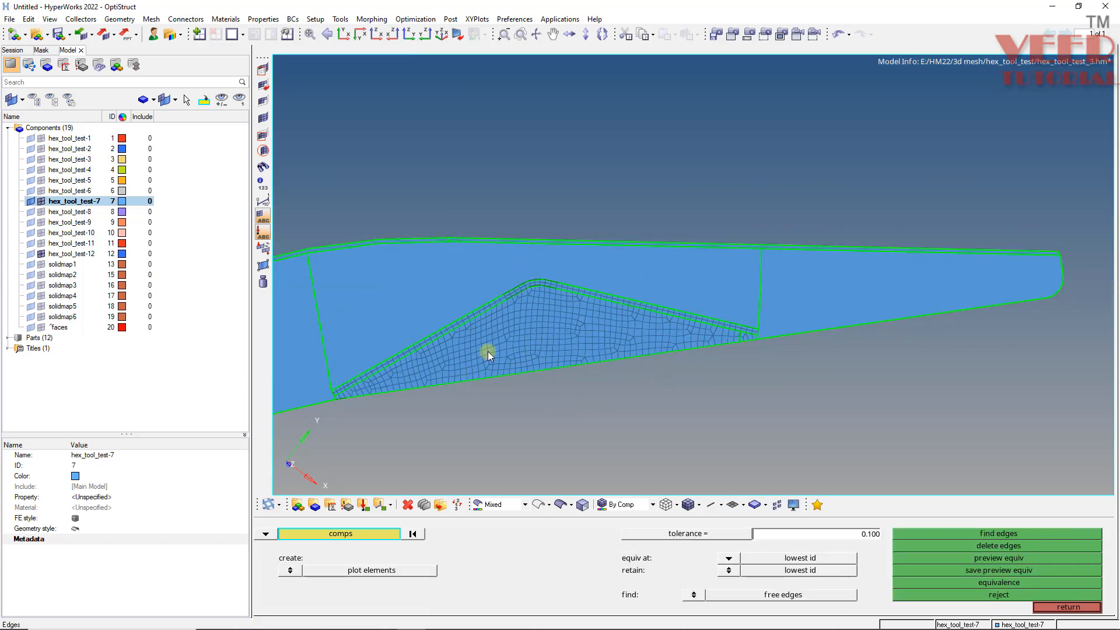
pyautogui.middleClick(487, 351)
pyautogui.click(973, 557)
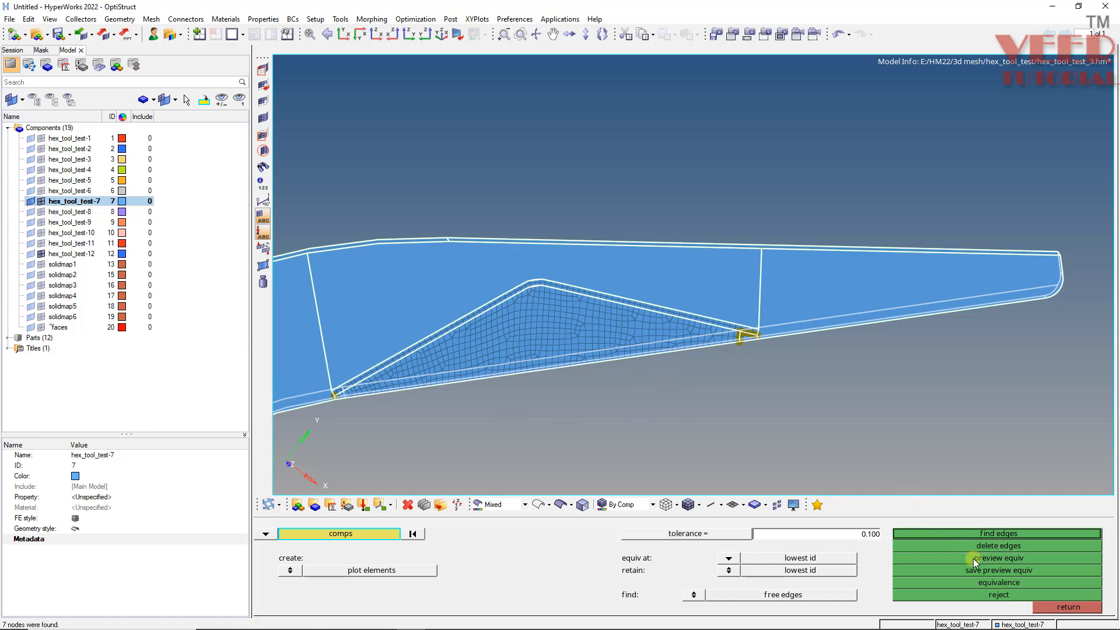
pyautogui.click(1007, 585)
pyautogui.hotkey('shift', 'F7')
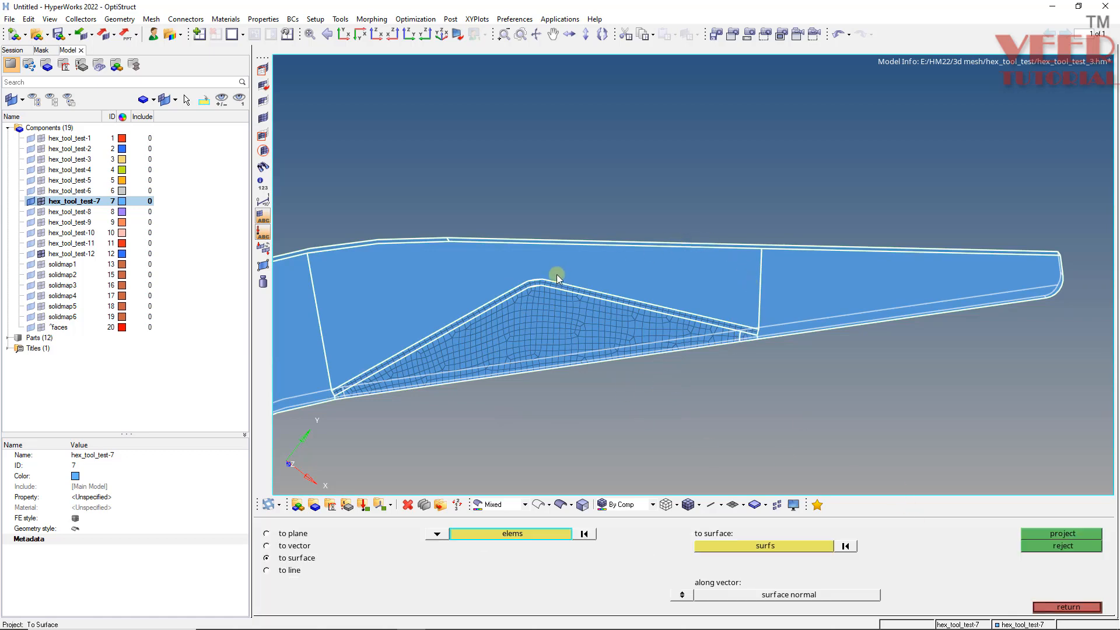
pyautogui.press('Escape')
# - Associate the mesh nodes along the tool's inner region with the surrounding surface
pyautogui.scroll(4, 479, 312)
pyautogui.keyDown('ctrl'); pyautogui.click(543, 356); pyautogui.keyUp('ctrl')
pyautogui.keyDown('ctrl'); pyautogui.moveTo(701, 343); pyautogui.dragTo(667, 396); pyautogui.keyUp('ctrl')
pyautogui.keyDown('ctrl'); pyautogui.moveTo(602, 375); pyautogui.dragTo(580, 316); pyautogui.keyUp('ctrl')
pyautogui.hotkey('shift', 'F8')
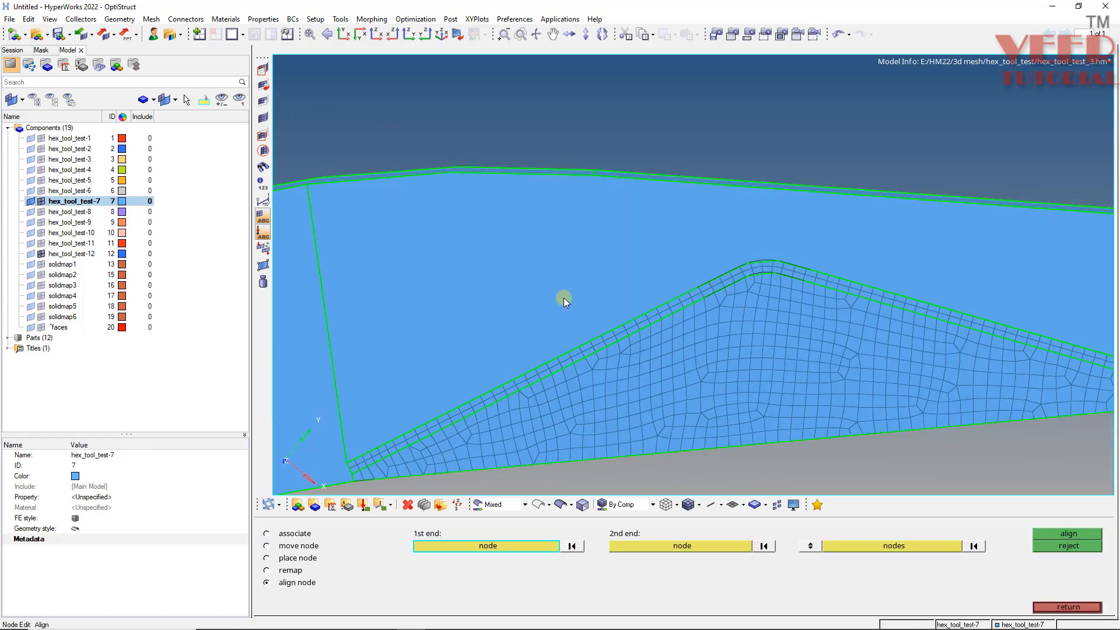
pyautogui.click(267, 533)
pyautogui.scroll(-3, 613, 353)
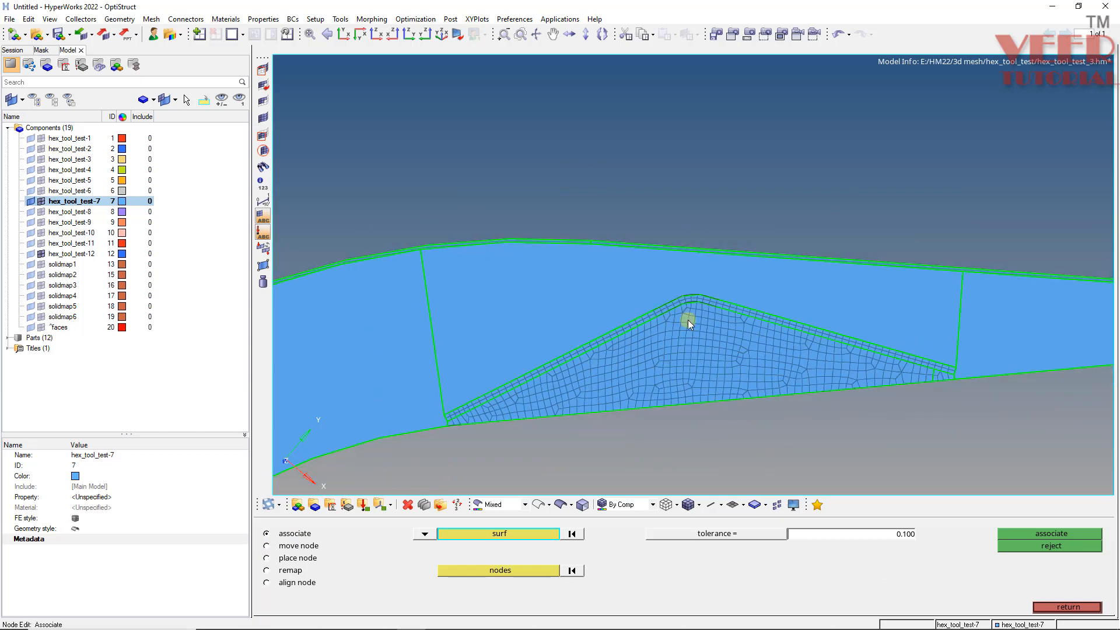
pyautogui.click(525, 533)
pyautogui.scroll(3, 577, 335)
pyautogui.click(551, 285)
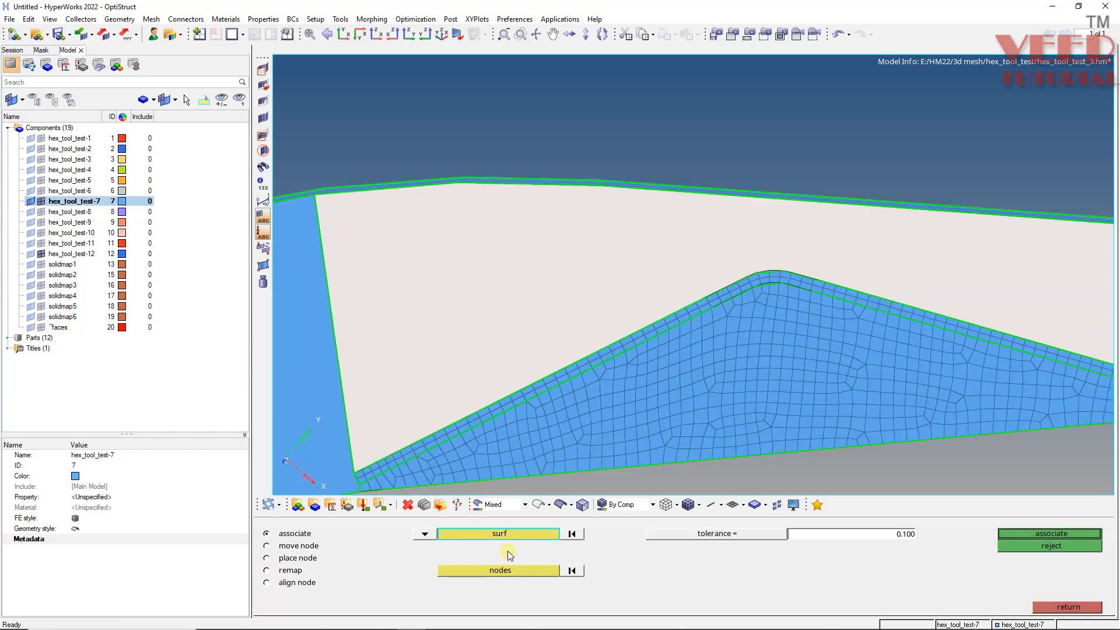
pyautogui.click(498, 571)
pyautogui.scroll(-3, 450, 272)
pyautogui.keyDown('shift'); pyautogui.moveTo(749, 233); pyautogui.dragTo(376, 397); pyautogui.keyUp('shift')
pyautogui.keyDown('shift'); pyautogui.moveTo(850, 283); pyautogui.dragTo(699, 401); pyautogui.keyUp('shift')
pyautogui.scroll(3, 807, 321)
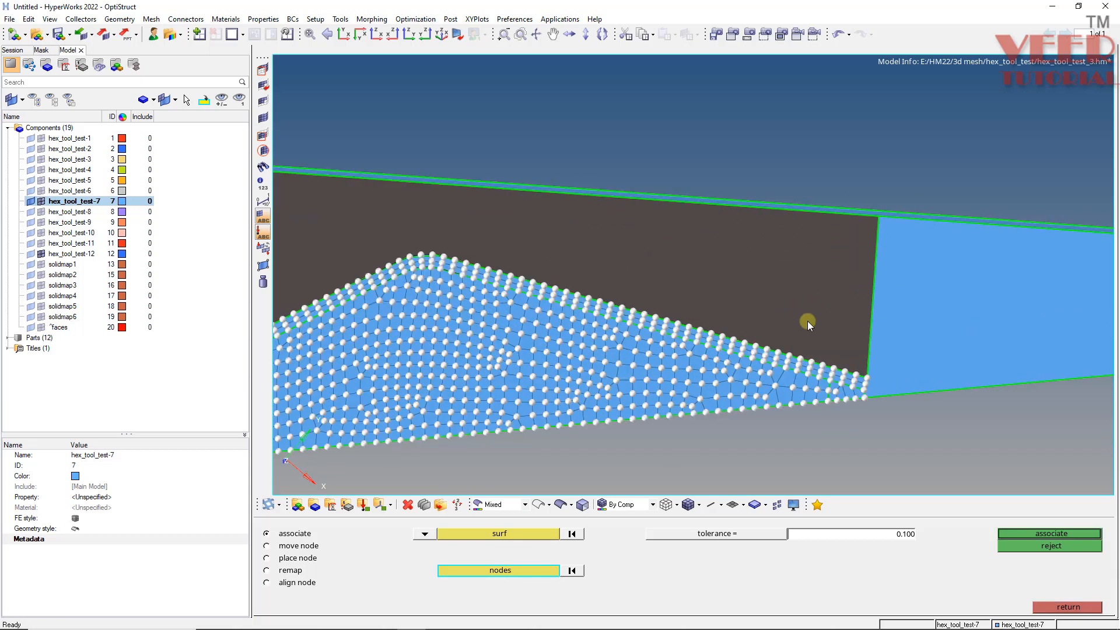
pyautogui.scroll(3, 735, 334)
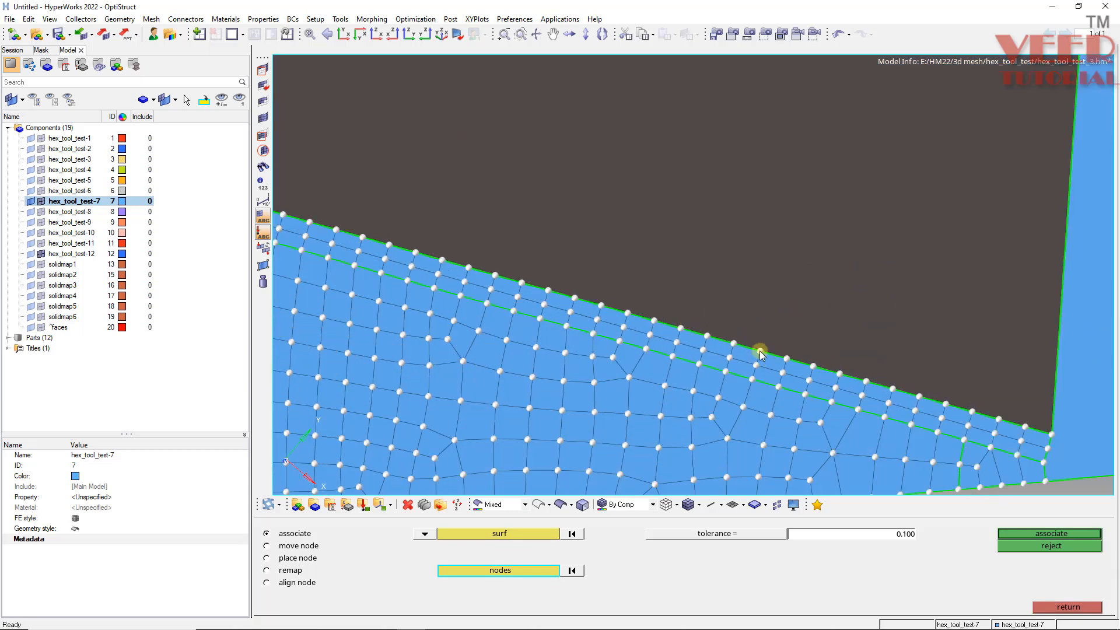
pyautogui.scroll(-3, 595, 268)
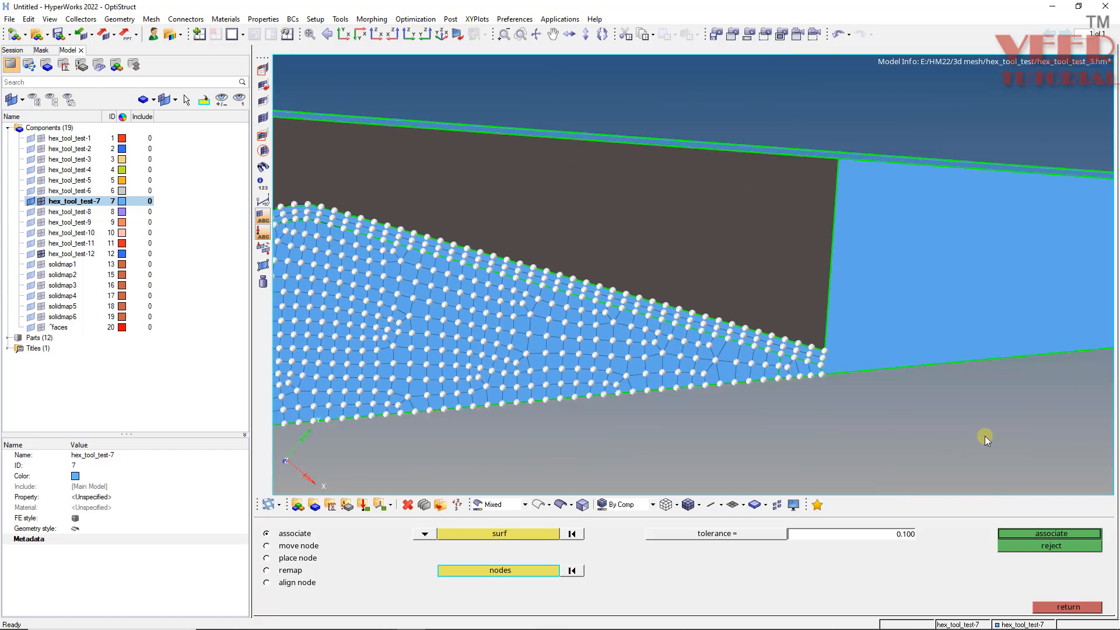
pyautogui.click(1050, 532)
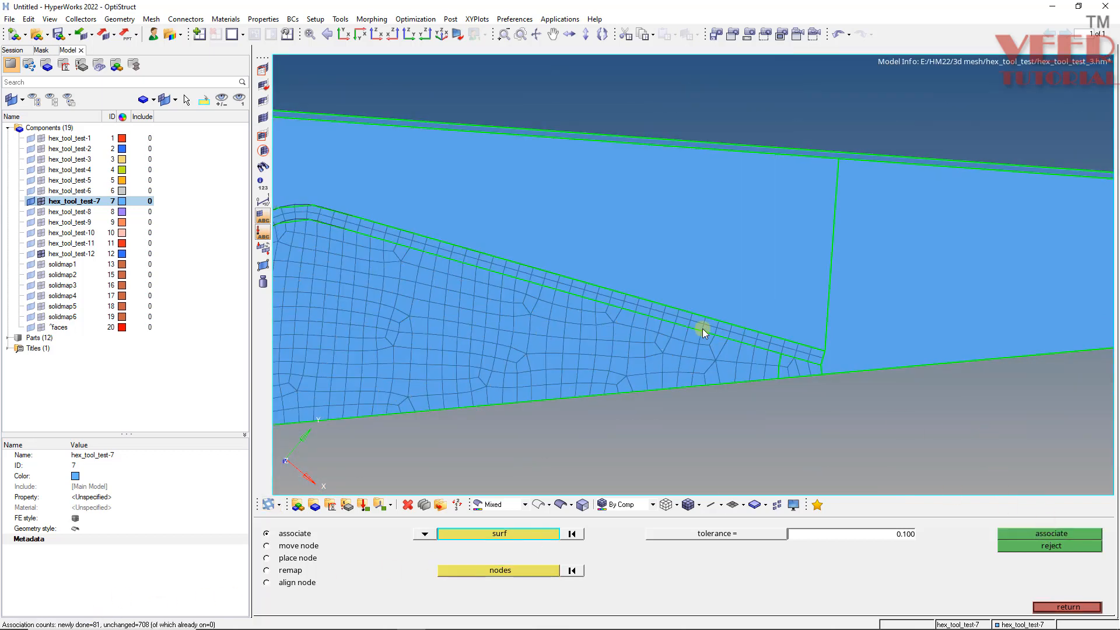
# - Mesh the surface above the tool's inner region with quads at element size 5
pyautogui.scroll(-3, 702, 327)
pyautogui.scroll(5, 572, 300)
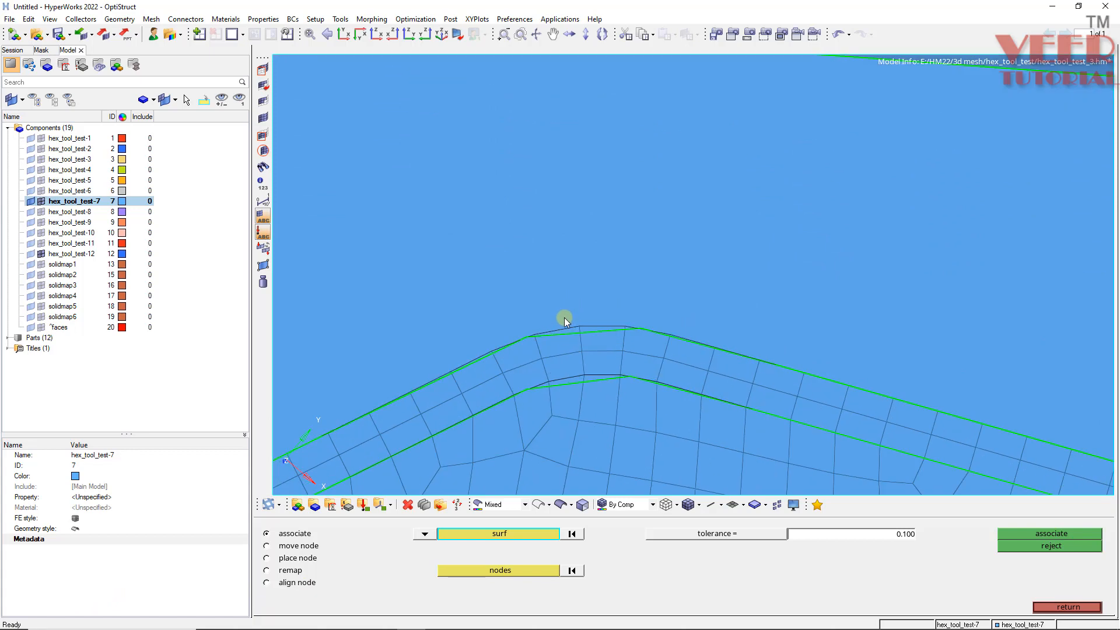
pyautogui.press('F11')
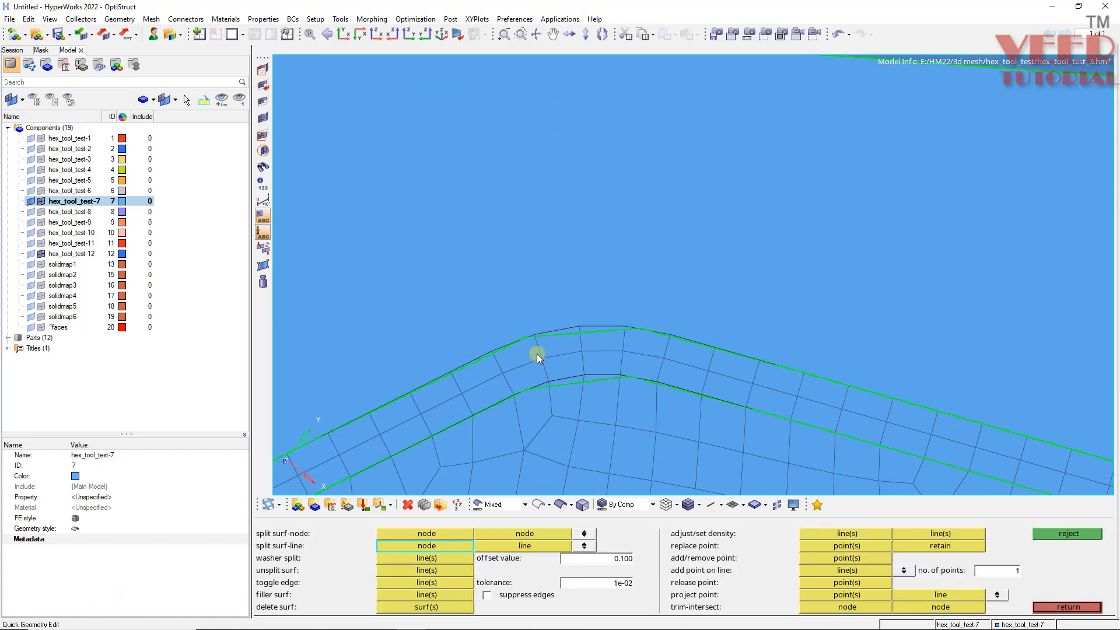
pyautogui.press('F12')
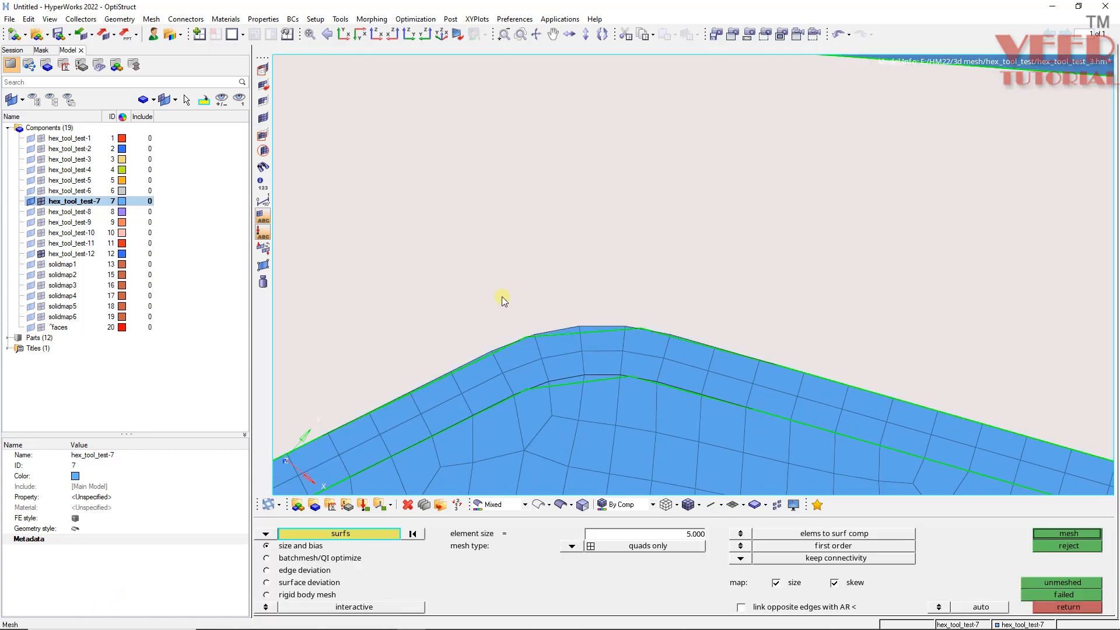
pyautogui.scroll(-4, 524, 266)
pyautogui.scroll(4, 533, 287)
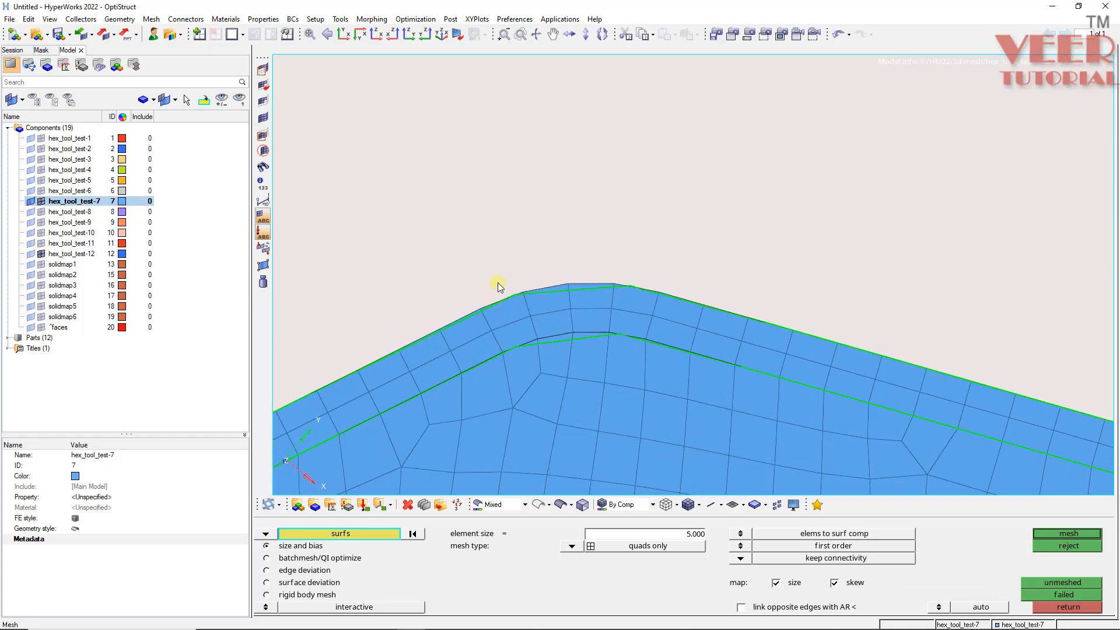
pyautogui.click(507, 233)
pyautogui.middleClick(506, 233)
pyautogui.scroll(-6, 607, 212)
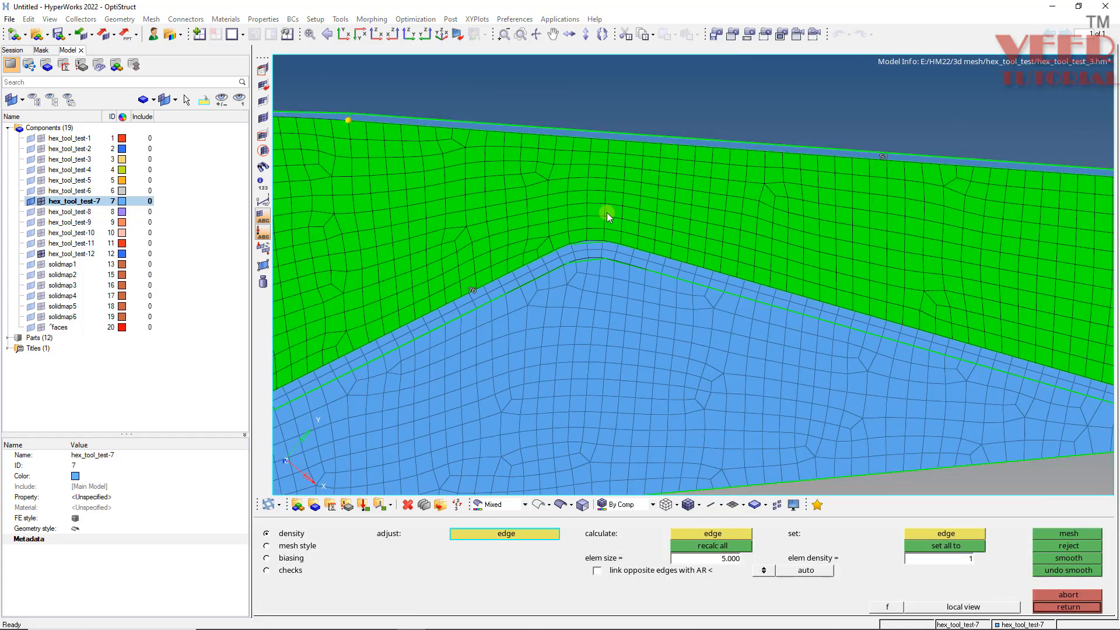
pyautogui.scroll(4, 411, 313)
pyautogui.moveTo(475, 281)
pyautogui.keyDown('ctrl'); pyautogui.mouseDown()
pyautogui.moveTo(489, 275)
pyautogui.moveTo(488, 289)
pyautogui.mouseUp(); pyautogui.keyUp('ctrl')
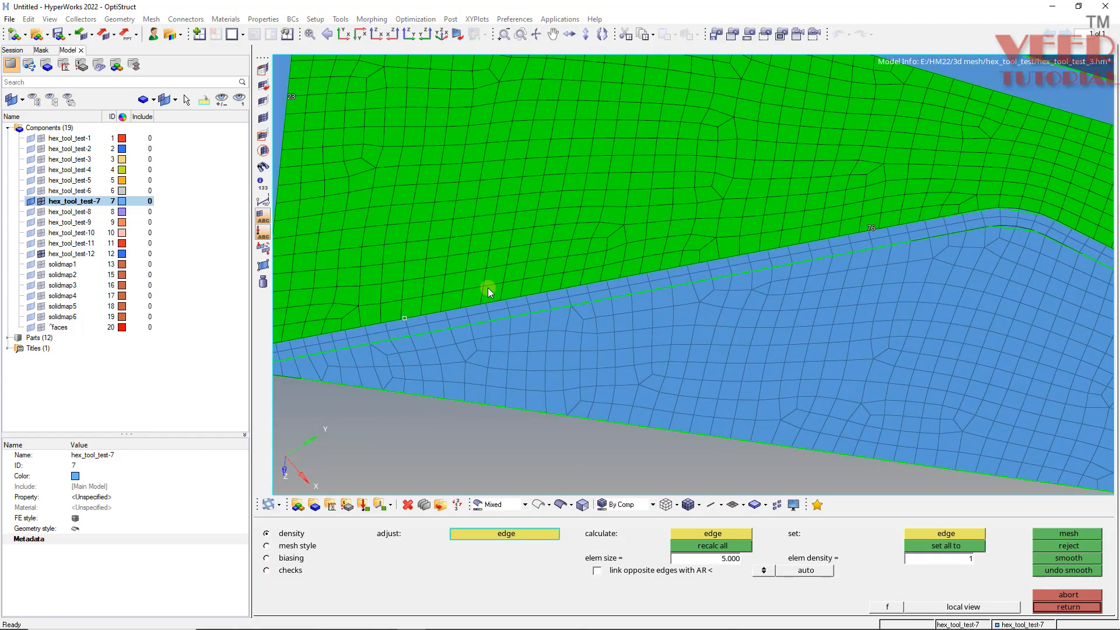
pyautogui.scroll(-3, 489, 285)
pyautogui.scroll(4, 794, 265)
pyautogui.keyDown('ctrl'); pyautogui.moveTo(803, 243); pyautogui.dragTo(747, 193); pyautogui.keyUp('ctrl')
pyautogui.scroll(-4, 675, 331)
pyautogui.scroll(4, 820, 318)
pyautogui.scroll(3, 804, 383)
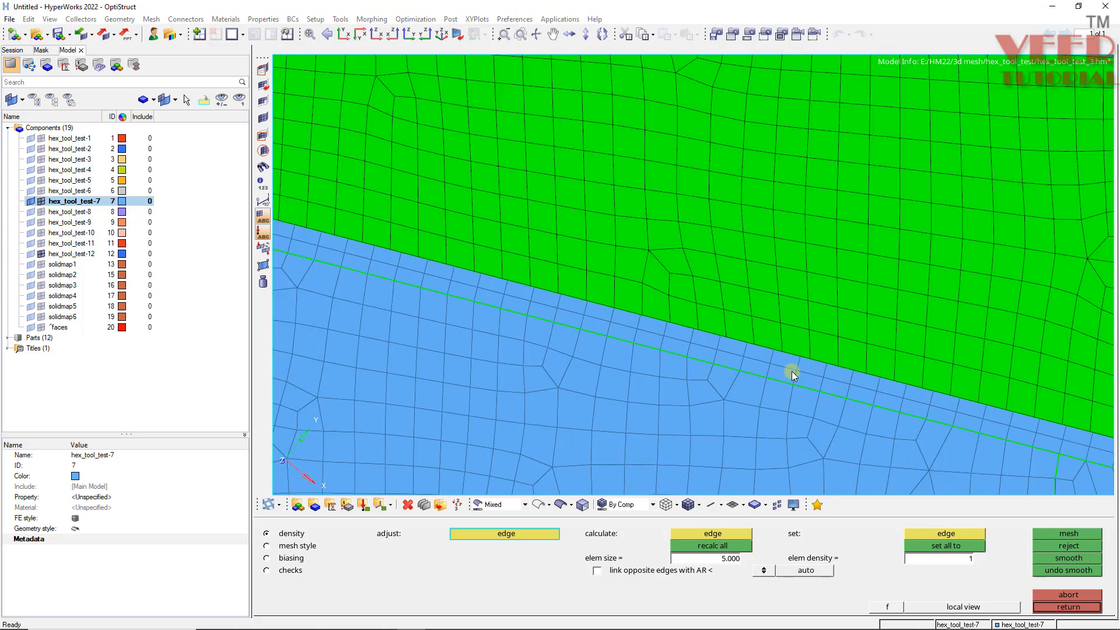
pyautogui.scroll(-3, 494, 224)
pyautogui.scroll(3, 493, 227)
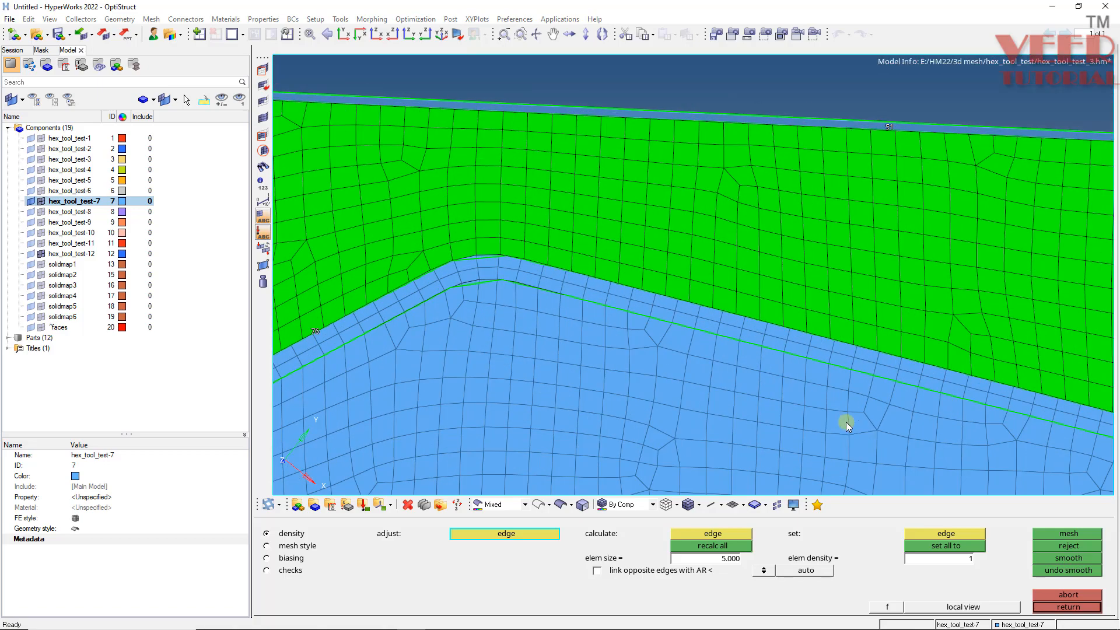
pyautogui.scroll(2, 466, 239)
pyautogui.press('Escape')
# - Preview equivalent nodes along the boundary between the new and existing meshes without merging them
pyautogui.hotkey('shift', 'F8')
pyautogui.scroll(-3, 535, 310)
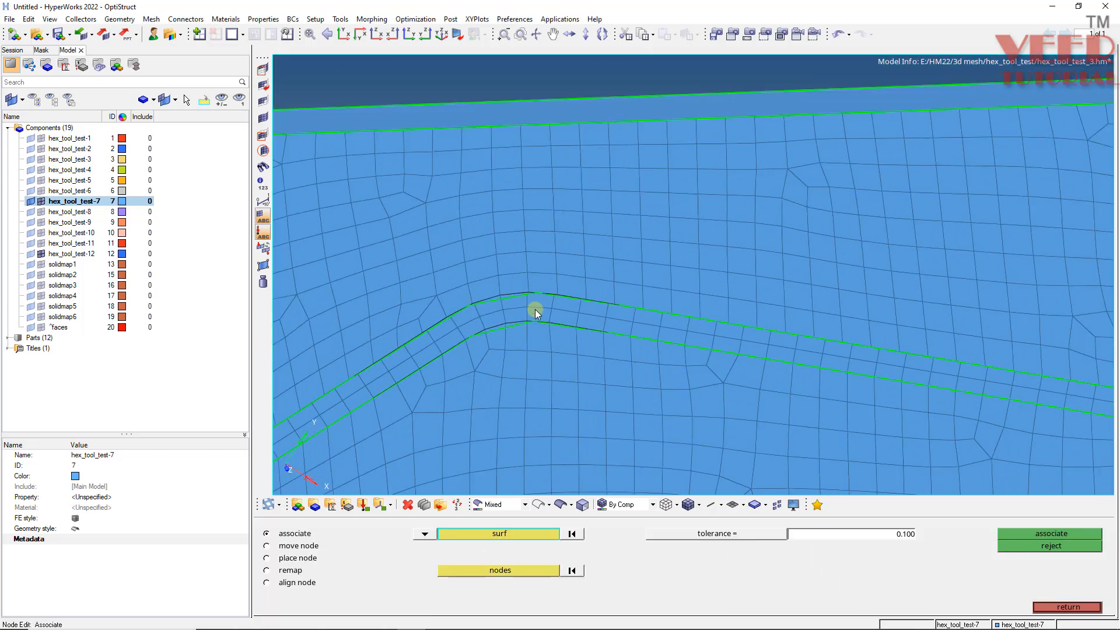
pyautogui.hotkey('shift', 'F3')
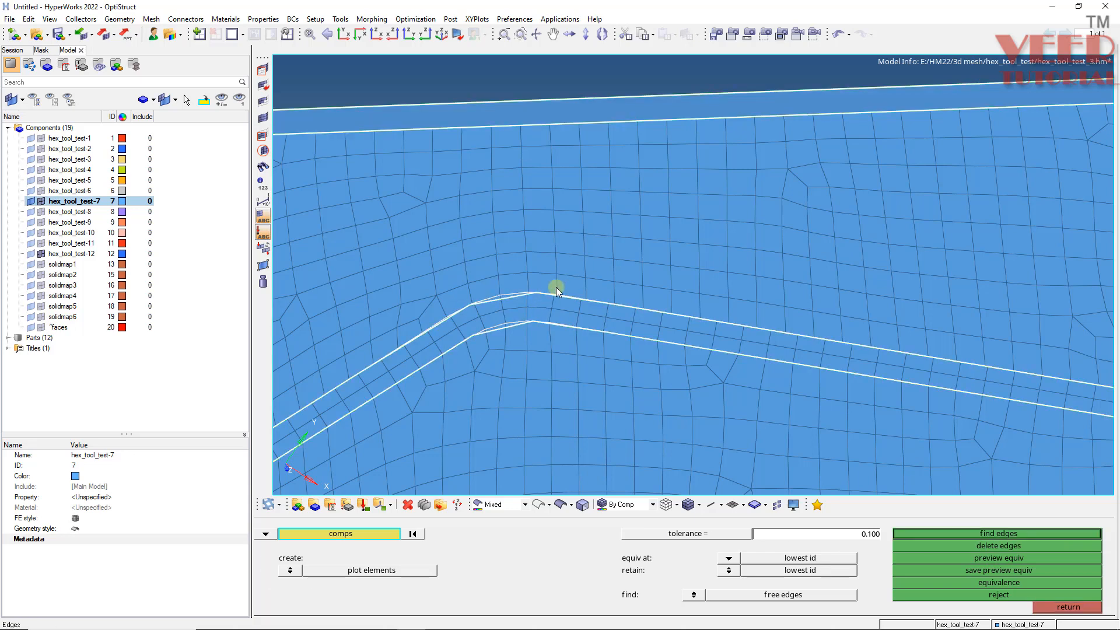
pyautogui.scroll(-3, 555, 287)
pyautogui.click(987, 558)
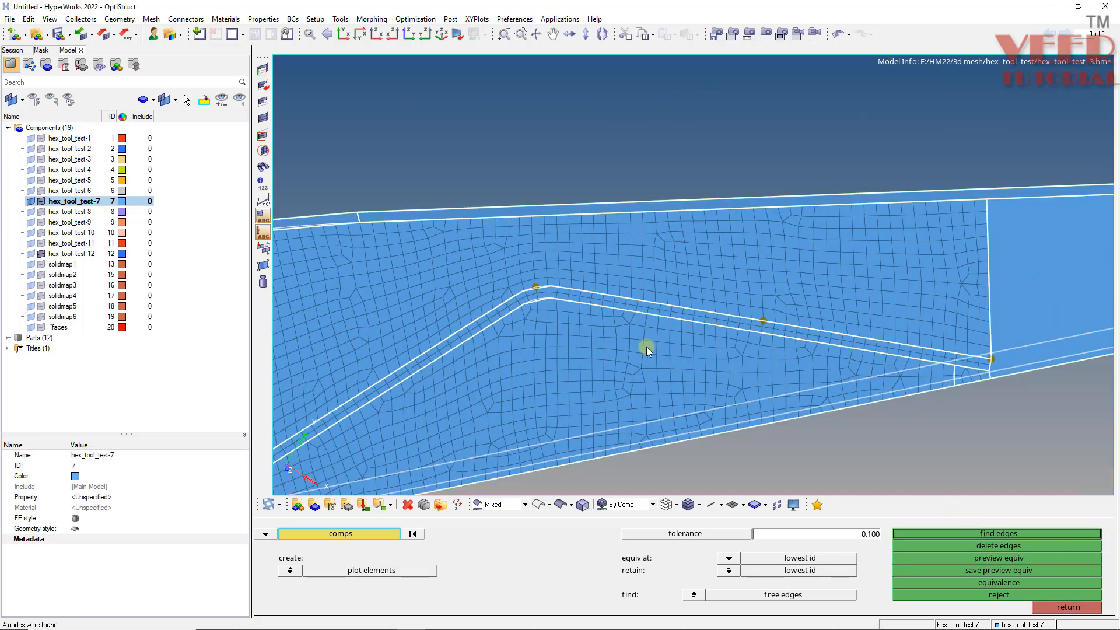
pyautogui.scroll(2, 550, 279)
pyautogui.scroll(1, 550, 279)
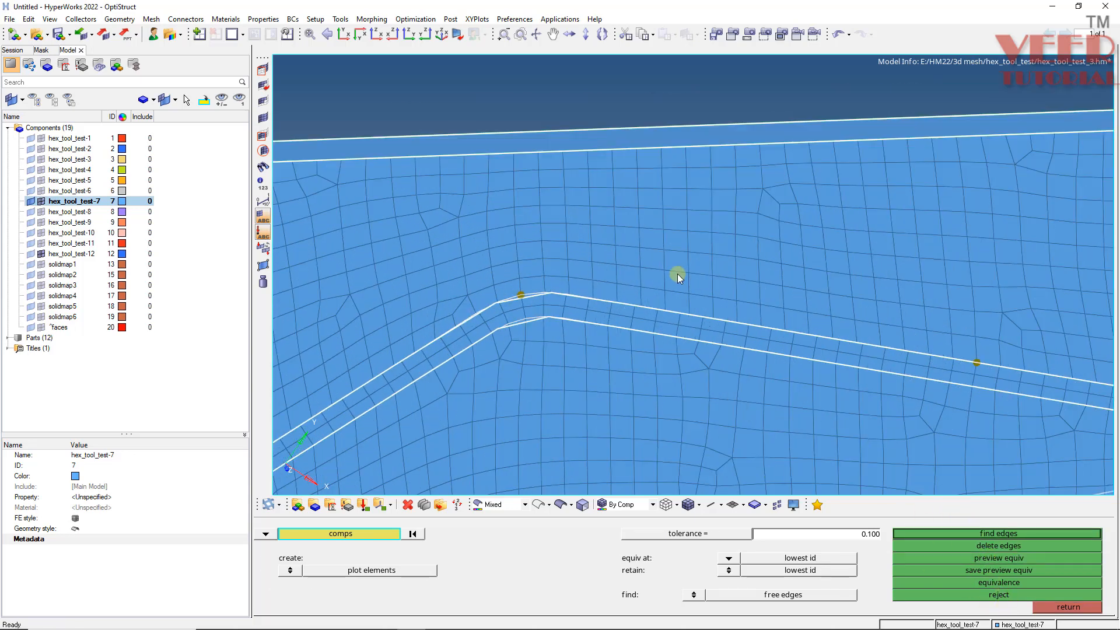
pyautogui.press('Escape')
pyautogui.keyDown('ctrl'); pyautogui.scroll(-3, 677, 275); pyautogui.keyUp('ctrl')
pyautogui.keyDown('ctrl'); pyautogui.moveTo(817, 356); pyautogui.dragTo(700, 333); pyautogui.keyUp('ctrl')
pyautogui.keyDown('ctrl'); pyautogui.scroll(3, 534, 299); pyautogui.keyUp('ctrl')
pyautogui.keyDown('ctrl'); pyautogui.moveTo(578, 292); pyautogui.dragTo(644, 300); pyautogui.keyUp('ctrl')
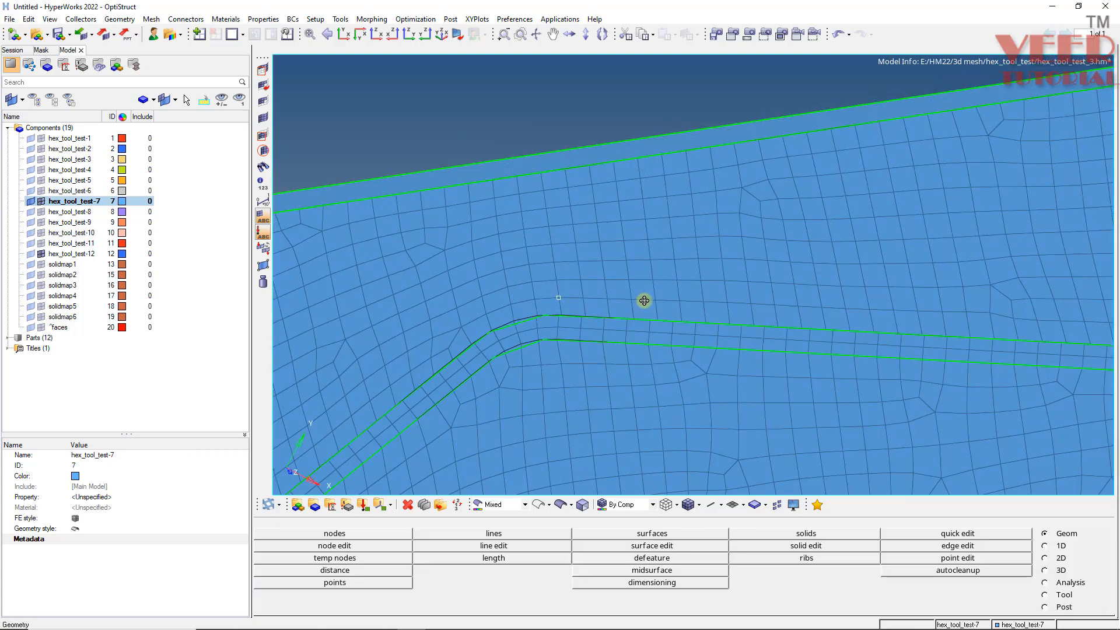
# - Delete the row of elements lying along the upper boundary of the tool's inner region near the bend
pyautogui.press('F2')
pyautogui.scroll(2, 590, 306)
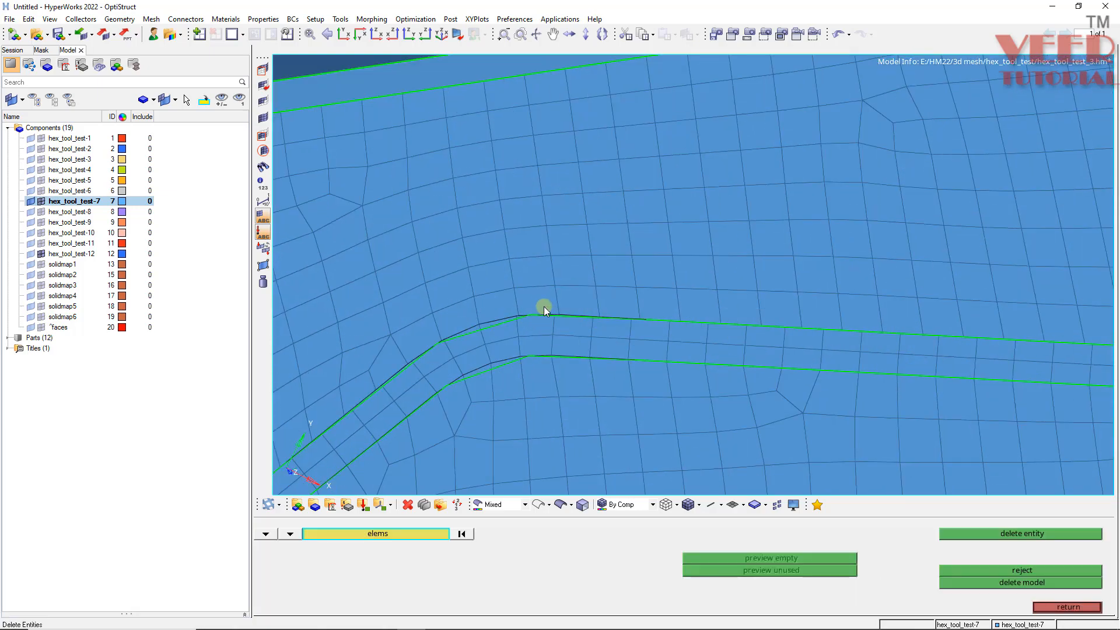
pyautogui.click(542, 304)
pyautogui.keyDown('shift'); pyautogui.moveTo(639, 286); pyautogui.dragTo(909, 313); pyautogui.keyUp('shift')
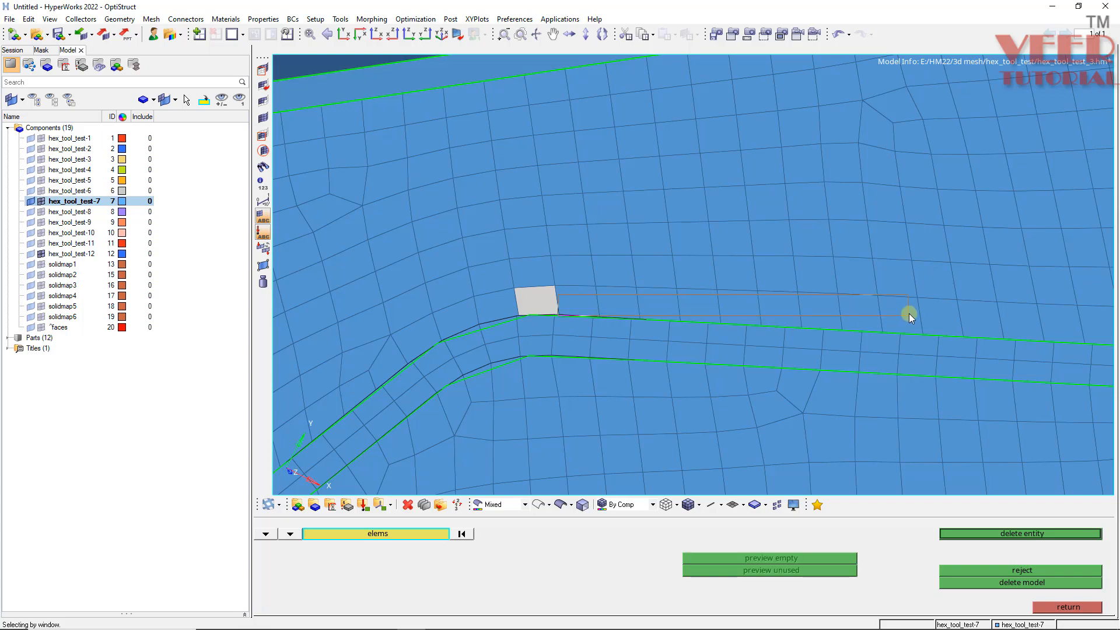
pyautogui.keyDown('ctrl'); pyautogui.scroll(-3, 908, 313); pyautogui.keyUp('ctrl')
pyautogui.keyDown('ctrl'); pyautogui.moveTo(909, 314); pyautogui.dragTo(604, 285, button='right'); pyautogui.keyUp('ctrl')
pyautogui.keyDown('ctrl'); pyautogui.scroll(2, 604, 285); pyautogui.keyUp('ctrl')
pyautogui.keyDown('shift'); pyautogui.moveTo(512, 288); pyautogui.dragTo(823, 317); pyautogui.keyUp('shift')
pyautogui.keyDown('ctrl'); pyautogui.scroll(-3, 635, 296); pyautogui.keyUp('ctrl')
pyautogui.keyDown('ctrl'); pyautogui.moveTo(813, 292); pyautogui.dragTo(669, 300, button='right'); pyautogui.keyUp('ctrl')
pyautogui.keyDown('ctrl'); pyautogui.scroll(3, 569, 306); pyautogui.keyUp('ctrl')
pyautogui.keyDown('shift'); pyautogui.moveTo(569, 307); pyautogui.dragTo(951, 347); pyautogui.keyUp('shift')
pyautogui.keyDown('ctrl'); pyautogui.scroll(-2, 617, 311); pyautogui.keyUp('ctrl')
pyautogui.keyDown('ctrl'); pyautogui.scroll(2, 612, 337); pyautogui.keyUp('ctrl')
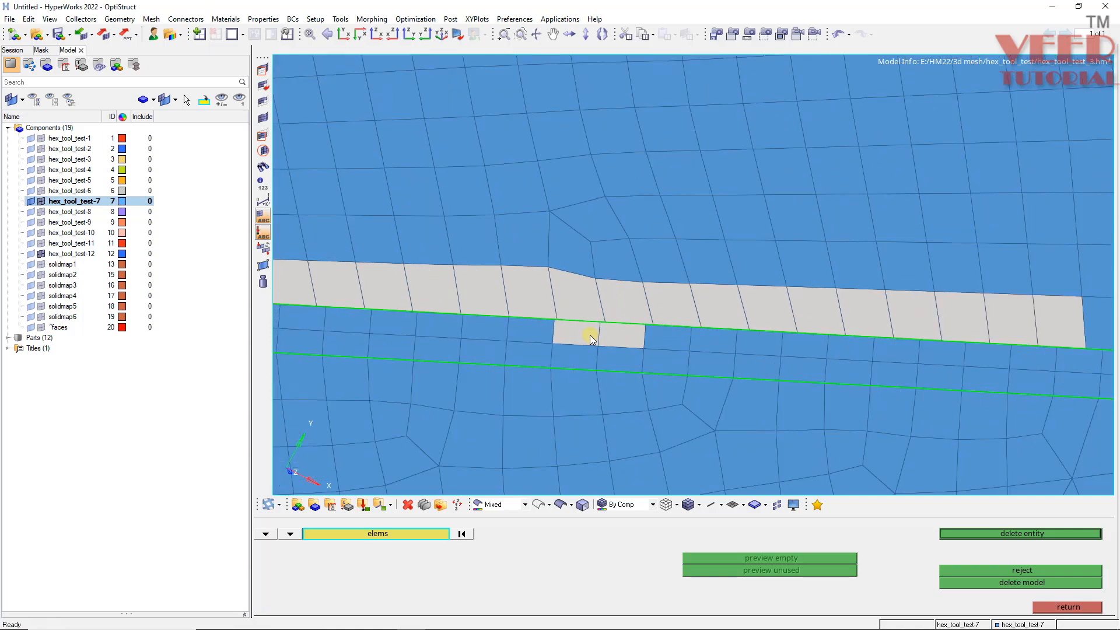
pyautogui.rightClick(601, 336)
pyautogui.rightClick(577, 334)
pyautogui.keyDown('ctrl'); pyautogui.scroll(-2, 488, 318); pyautogui.keyUp('ctrl')
pyautogui.keyDown('ctrl'); pyautogui.scroll(2, 865, 307); pyautogui.keyUp('ctrl')
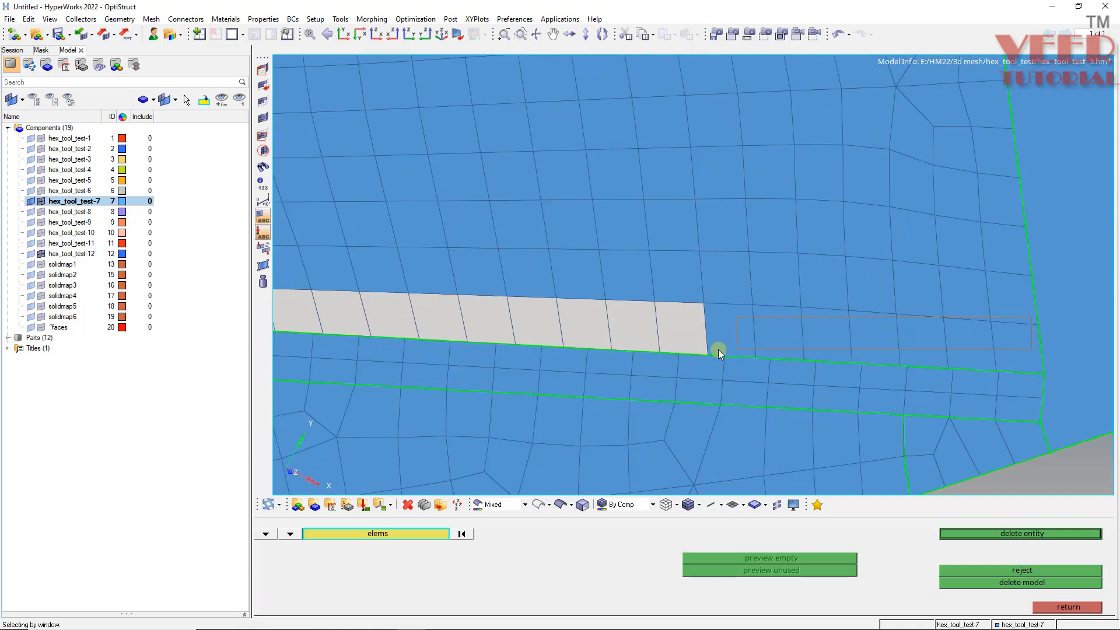
pyautogui.keyDown('shift'); pyautogui.moveTo(719, 349); pyautogui.dragTo(954, 342); pyautogui.keyUp('shift')
pyautogui.keyDown('ctrl'); pyautogui.scroll(-2, 1009, 351); pyautogui.keyUp('ctrl')
pyautogui.keyDown('ctrl'); pyautogui.scroll(-2, 618, 312); pyautogui.keyUp('ctrl')
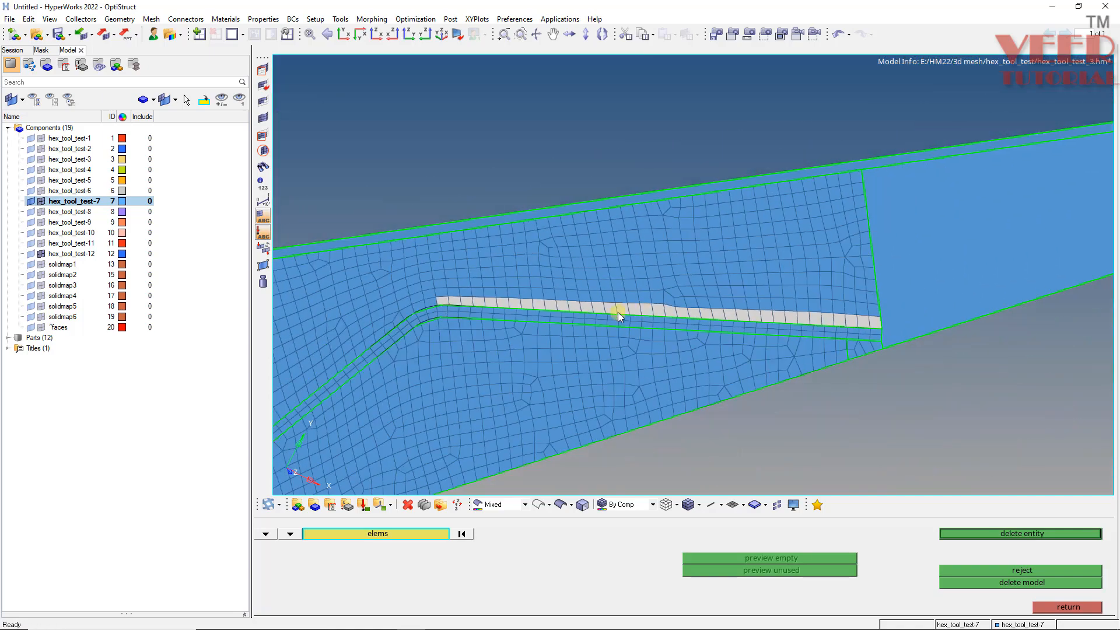
pyautogui.keyDown('ctrl'); pyautogui.scroll(2, 499, 293); pyautogui.keyUp('ctrl')
pyautogui.keyDown('ctrl'); pyautogui.scroll(2, 493, 303); pyautogui.keyUp('ctrl')
pyautogui.click(568, 279)
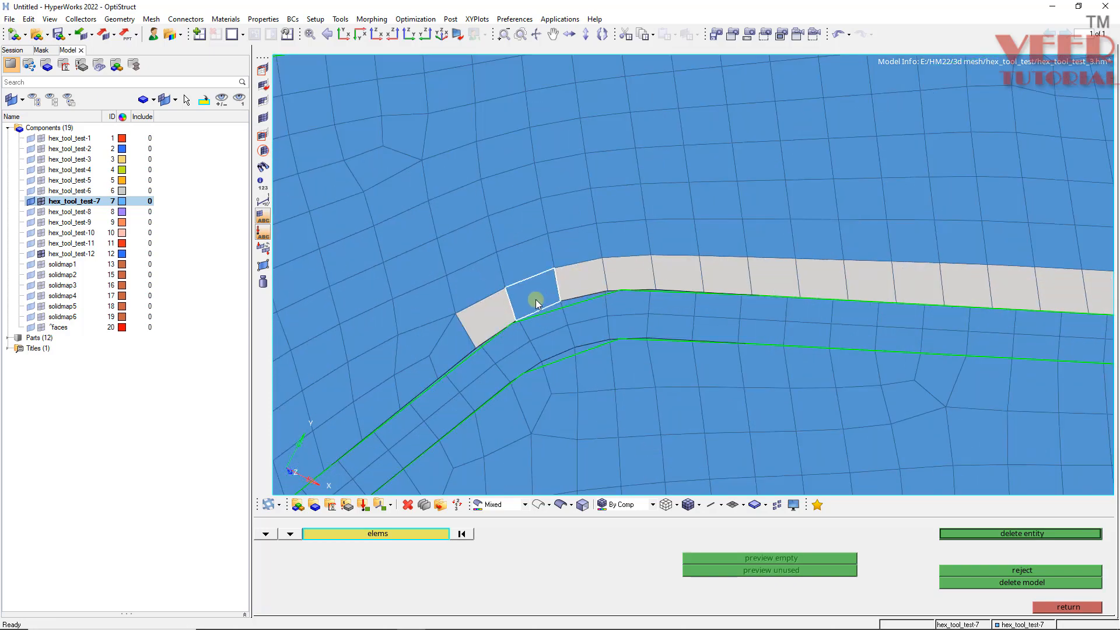
pyautogui.click(536, 299)
pyautogui.middleClick(537, 300)
# - Delete the remaining row of elements along the straight part of that boundary
pyautogui.keyDown('ctrl'); pyautogui.click(550, 310); pyautogui.keyUp('ctrl')
pyautogui.moveTo(663, 371)
pyautogui.keyDown('ctrl'); pyautogui.mouseDown()
pyautogui.moveTo(595, 458)
pyautogui.moveTo(617, 368)
pyautogui.moveTo(505, 328)
pyautogui.moveTo(619, 283)
pyautogui.moveTo(513, 306)
pyautogui.moveTo(432, 349)
pyautogui.moveTo(300, 374)
pyautogui.mouseUp(); pyautogui.keyUp('ctrl')
pyautogui.keyDown('ctrl'); pyautogui.scroll(-4, 392, 337); pyautogui.keyUp('ctrl')
pyautogui.keyDown('ctrl'); pyautogui.scroll(5, 392, 337); pyautogui.keyUp('ctrl')
pyautogui.moveTo(506, 333)
pyautogui.mouseDown()
pyautogui.moveTo(327, 375)
pyautogui.moveTo(404, 347)
pyautogui.moveTo(358, 347)
pyautogui.moveTo(512, 341)
pyautogui.moveTo(601, 311)
pyautogui.mouseUp()
pyautogui.keyDown('ctrl'); pyautogui.scroll(-5, 595, 309); pyautogui.keyUp('ctrl')
pyautogui.keyDown('ctrl'); pyautogui.scroll(5, 412, 359); pyautogui.keyUp('ctrl')
pyautogui.keyDown('ctrl'); pyautogui.scroll(-5, 621, 272); pyautogui.keyUp('ctrl')
pyautogui.keyDown('ctrl'); pyautogui.scroll(5, 393, 334); pyautogui.keyUp('ctrl')
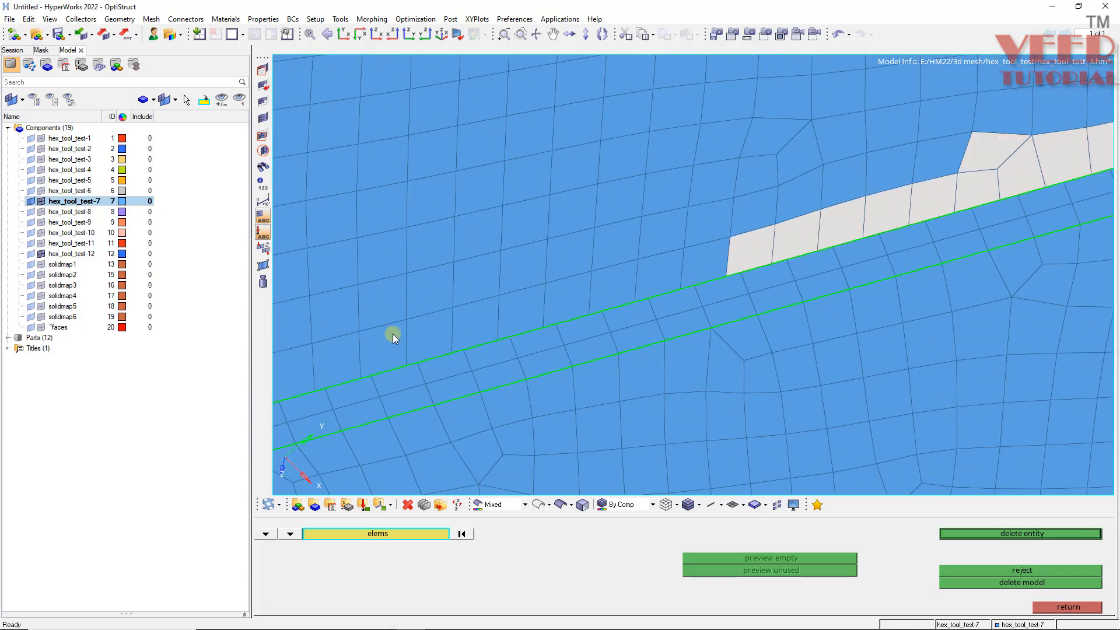
pyautogui.moveTo(393, 336); pyautogui.dragTo(695, 258)
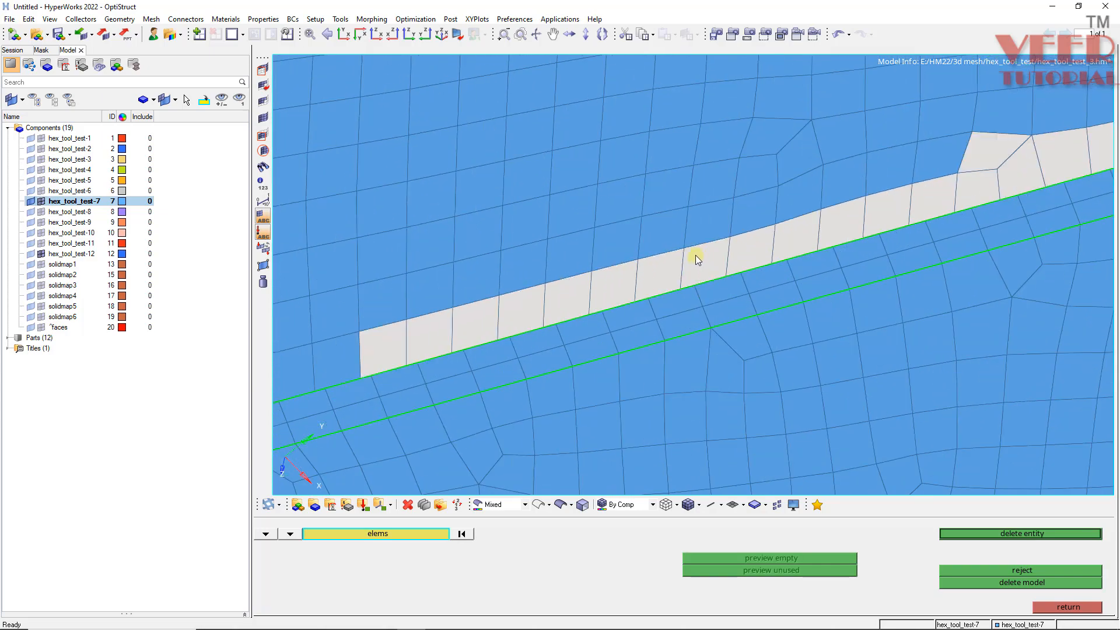
pyautogui.keyDown('ctrl'); pyautogui.scroll(-5, 398, 339); pyautogui.keyUp('ctrl')
pyautogui.keyDown('ctrl'); pyautogui.scroll(5, 402, 337); pyautogui.keyUp('ctrl')
pyautogui.moveTo(438, 333); pyautogui.dragTo(660, 264)
pyautogui.moveTo(723, 244); pyautogui.dragTo(740, 239)
pyautogui.middleClick(740, 239)
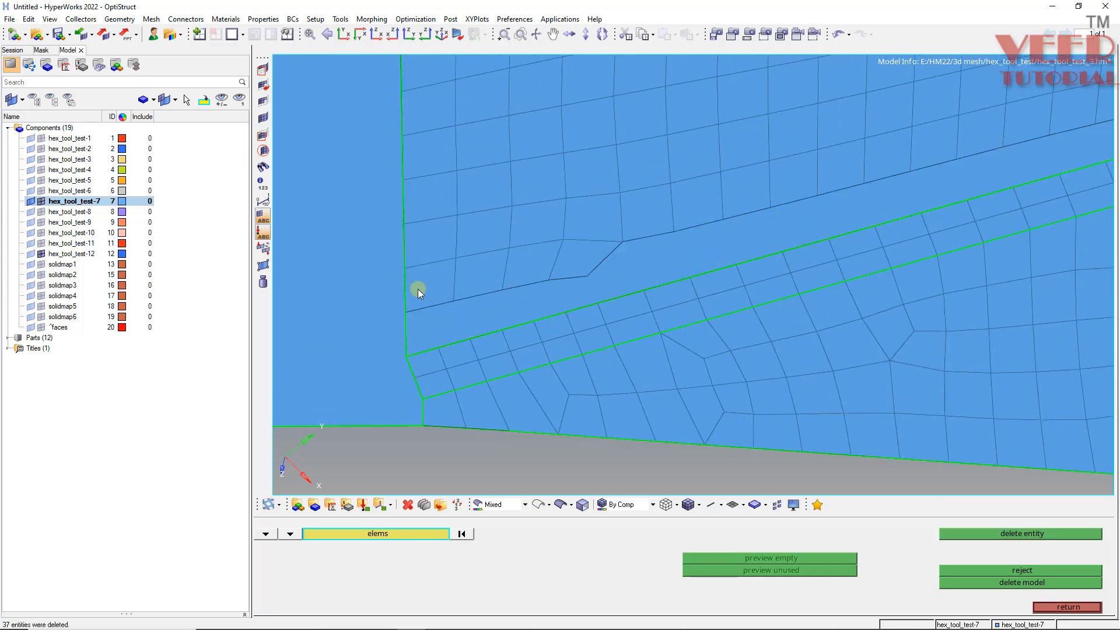
# - Create a ruled mesh filling the gap between the two node paths along the tool's inner region boundary
pyautogui.keyDown('ctrl'); pyautogui.scroll(-5, 418, 288); pyautogui.keyUp('ctrl')
pyautogui.keyDown('ctrl'); pyautogui.scroll(4, 466, 278); pyautogui.keyUp('ctrl')
pyautogui.press('Escape')
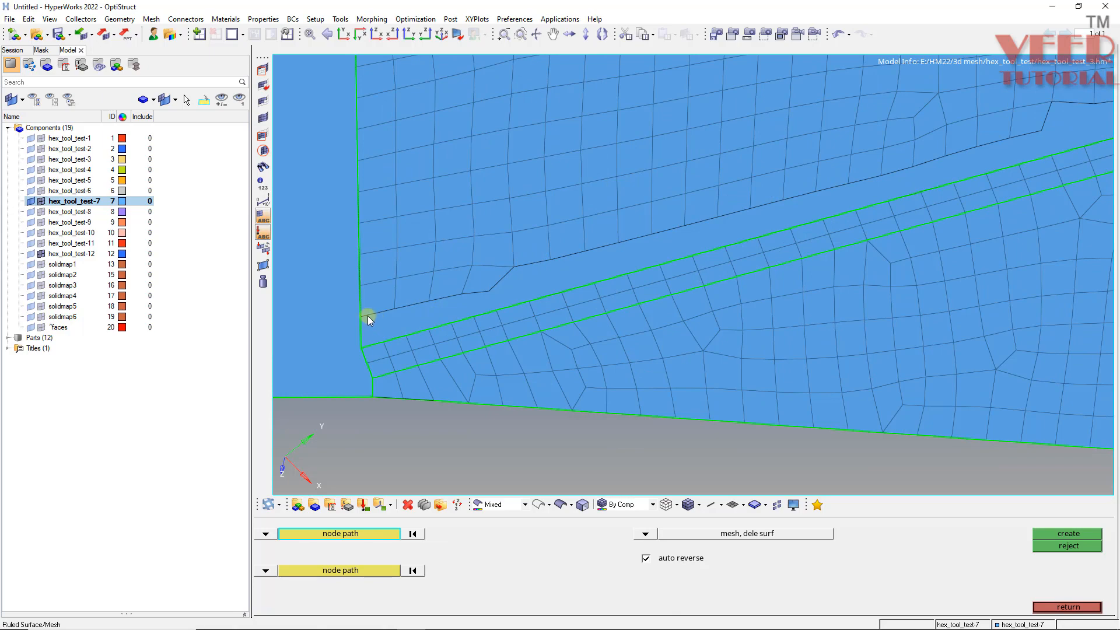
pyautogui.click(363, 316)
pyautogui.keyDown('ctrl'); pyautogui.scroll(-6, 296, 333); pyautogui.keyUp('ctrl')
pyautogui.keyDown('ctrl'); pyautogui.scroll(4, 610, 260); pyautogui.keyUp('ctrl')
pyautogui.click(530, 263)
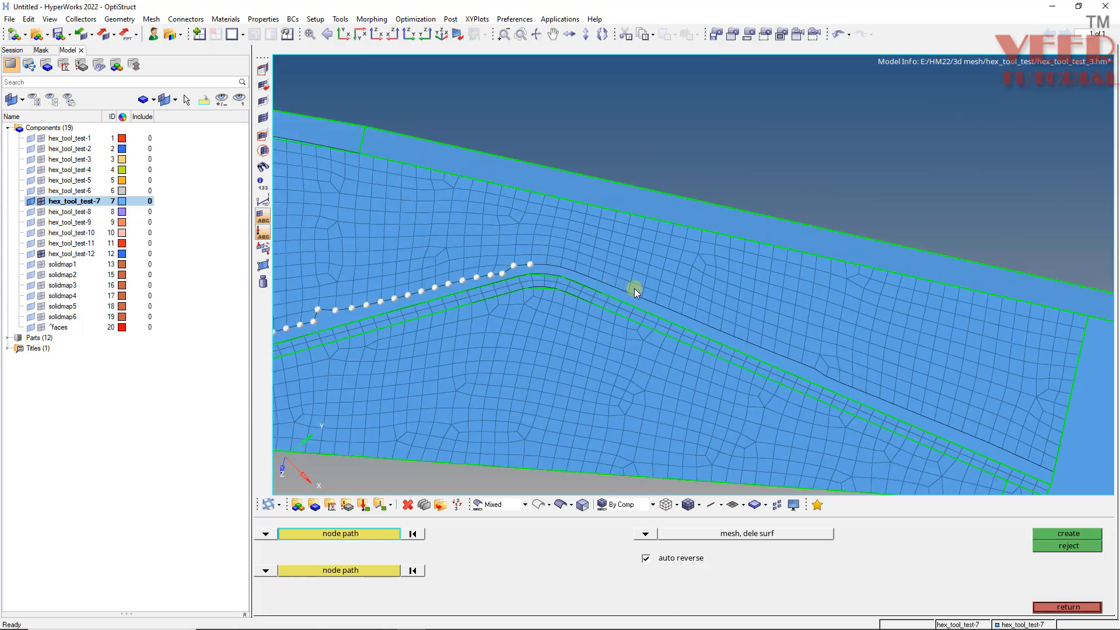
pyautogui.click(1054, 471)
pyautogui.click(337, 566)
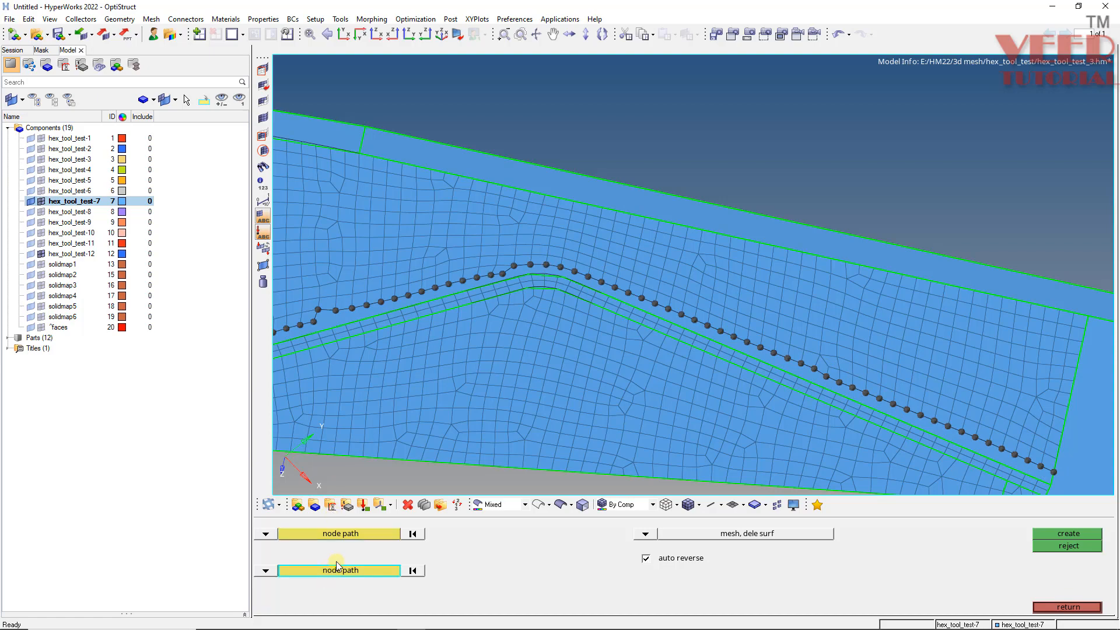
pyautogui.keyDown('ctrl'); pyautogui.scroll(-5, 525, 273); pyautogui.keyUp('ctrl')
pyautogui.keyDown('ctrl'); pyautogui.scroll(8, 363, 329); pyautogui.keyUp('ctrl')
pyautogui.click(352, 341)
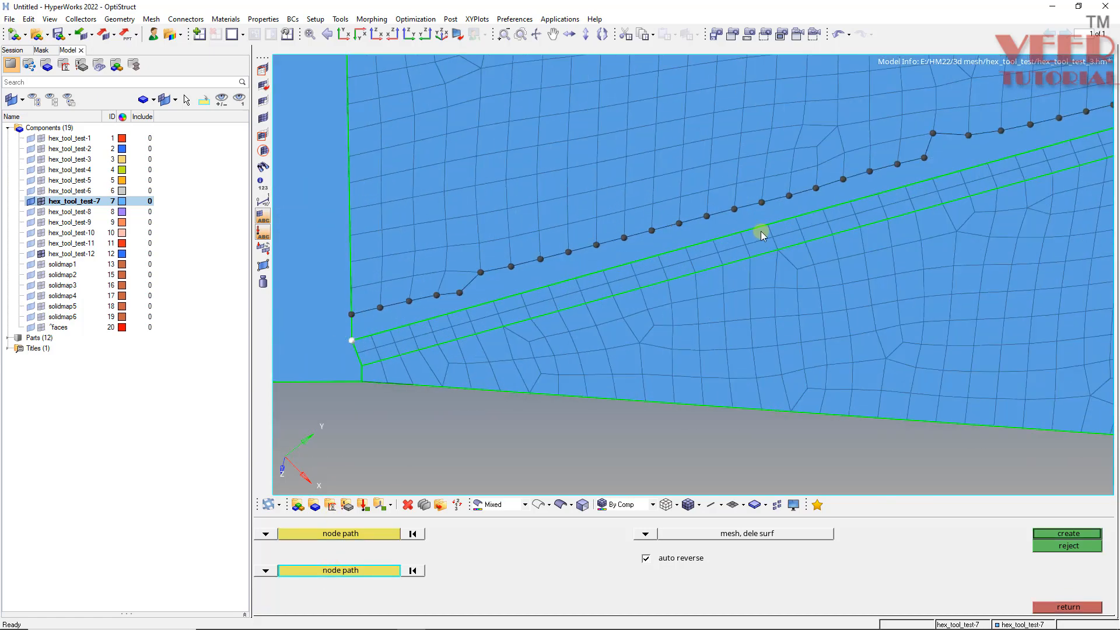
pyautogui.click(766, 226)
pyautogui.keyDown('ctrl'); pyautogui.scroll(-7, 455, 277); pyautogui.keyUp('ctrl')
pyautogui.keyDown('ctrl'); pyautogui.scroll(4, 697, 240); pyautogui.keyUp('ctrl')
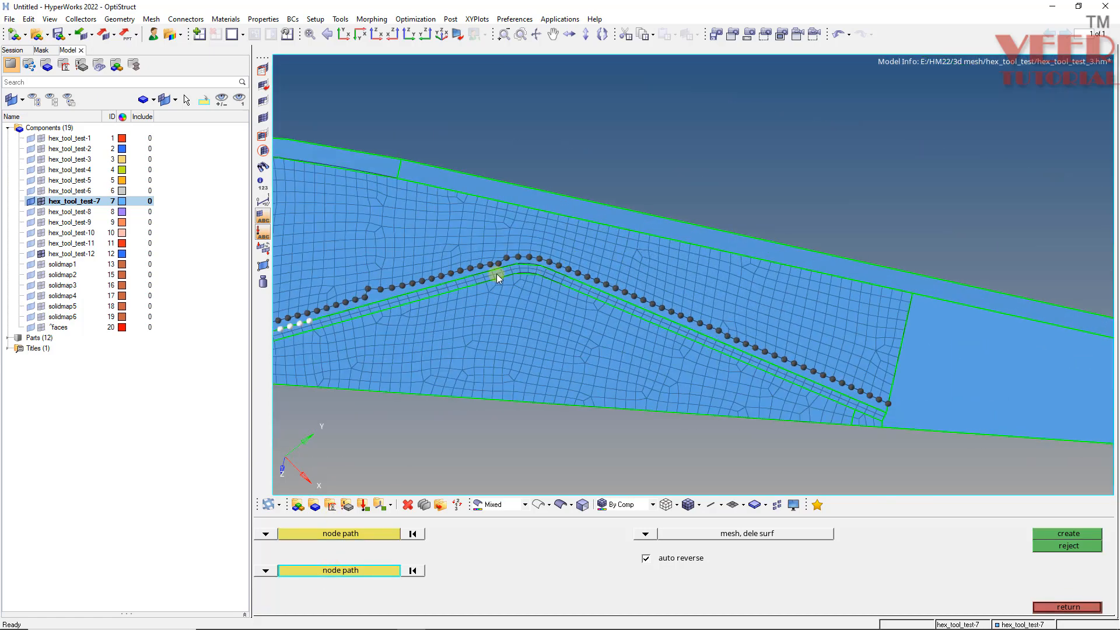
pyautogui.keyDown('ctrl'); pyautogui.scroll(3, 497, 277); pyautogui.keyUp('ctrl')
pyautogui.keyDown('ctrl'); pyautogui.scroll(-3, 585, 260); pyautogui.keyUp('ctrl')
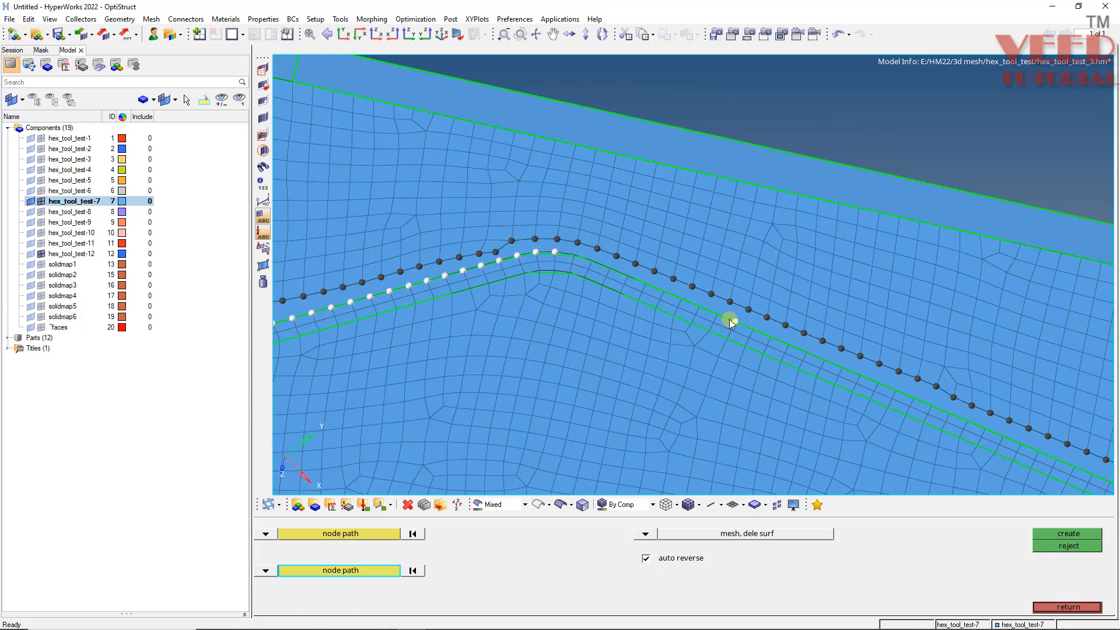
pyautogui.keyDown('ctrl'); pyautogui.scroll(-2, 544, 300); pyautogui.keyUp('ctrl')
pyautogui.keyDown('ctrl'); pyautogui.scroll(4, 767, 371); pyautogui.keyUp('ctrl')
pyautogui.click(787, 382)
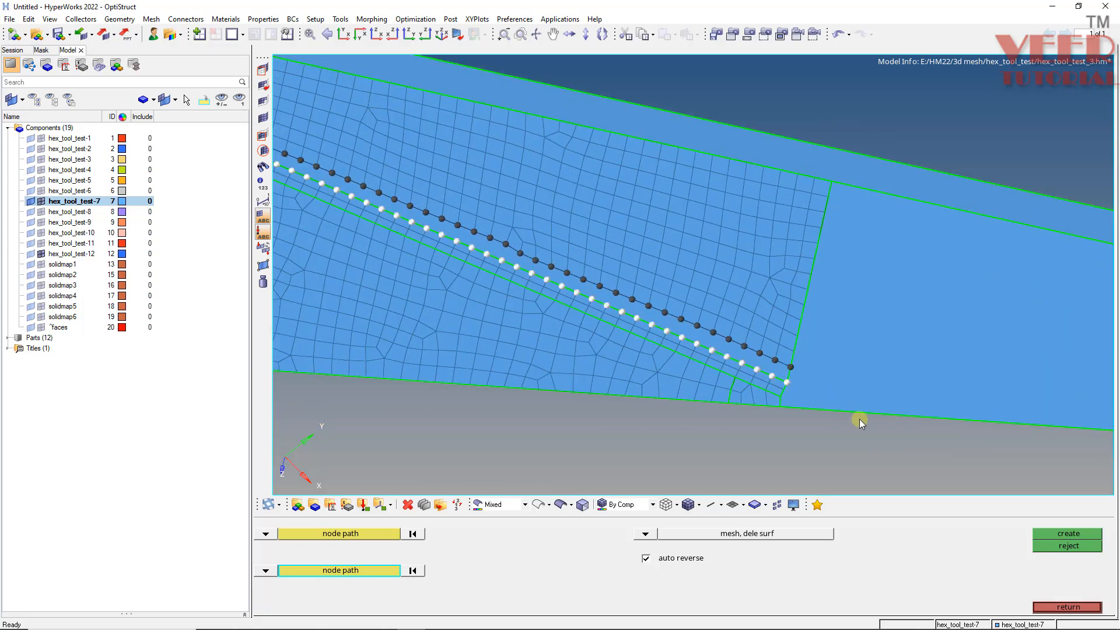
pyautogui.click(1084, 537)
pyautogui.click(1084, 537)
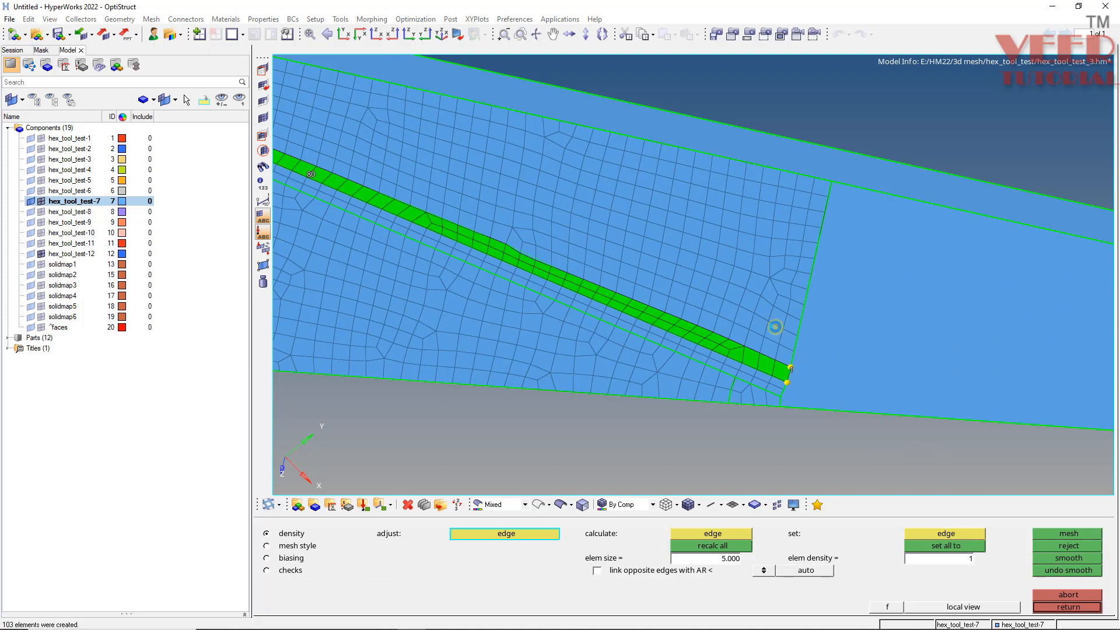
pyautogui.press('Escape')
# - Remesh the elements on the surface above the tool's inner region as quads with element size 5
pyautogui.keyDown('ctrl'); pyautogui.moveTo(539, 365); pyautogui.dragTo(425, 235); pyautogui.keyUp('ctrl')
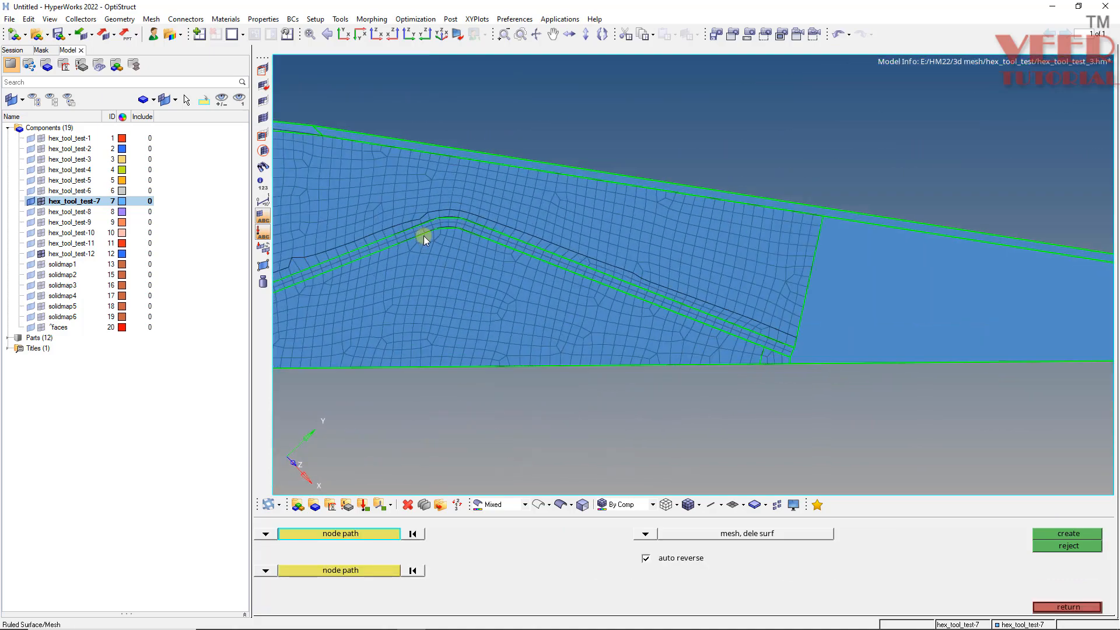
pyautogui.scroll(3, 426, 233)
pyautogui.press('F12')
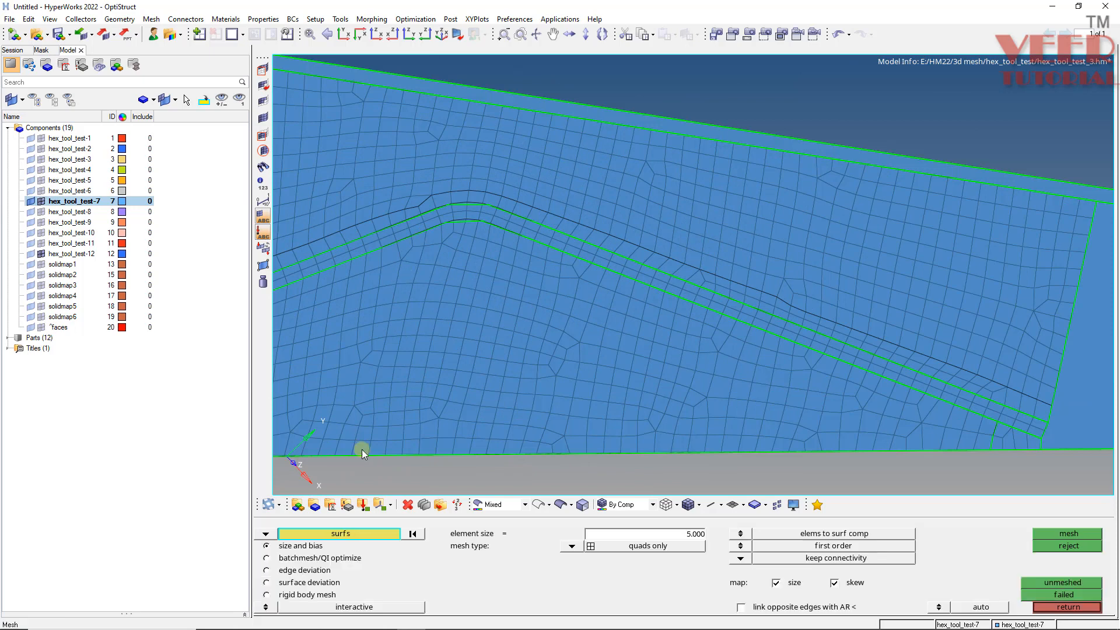
pyautogui.click(265, 534)
pyautogui.click(329, 543)
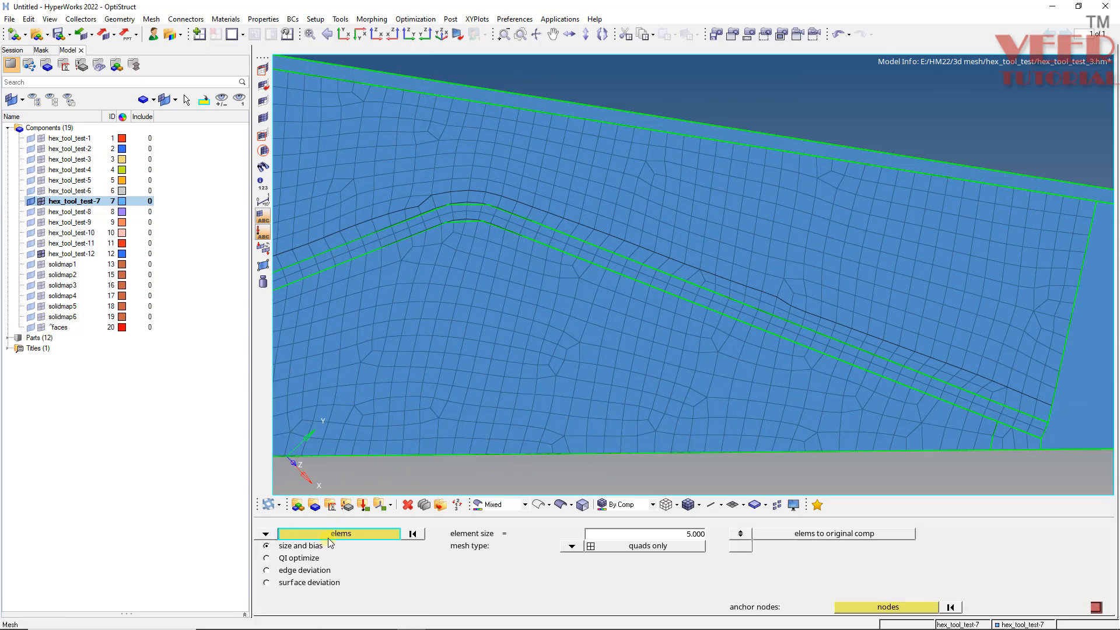
pyautogui.click(372, 533)
pyautogui.click(751, 558)
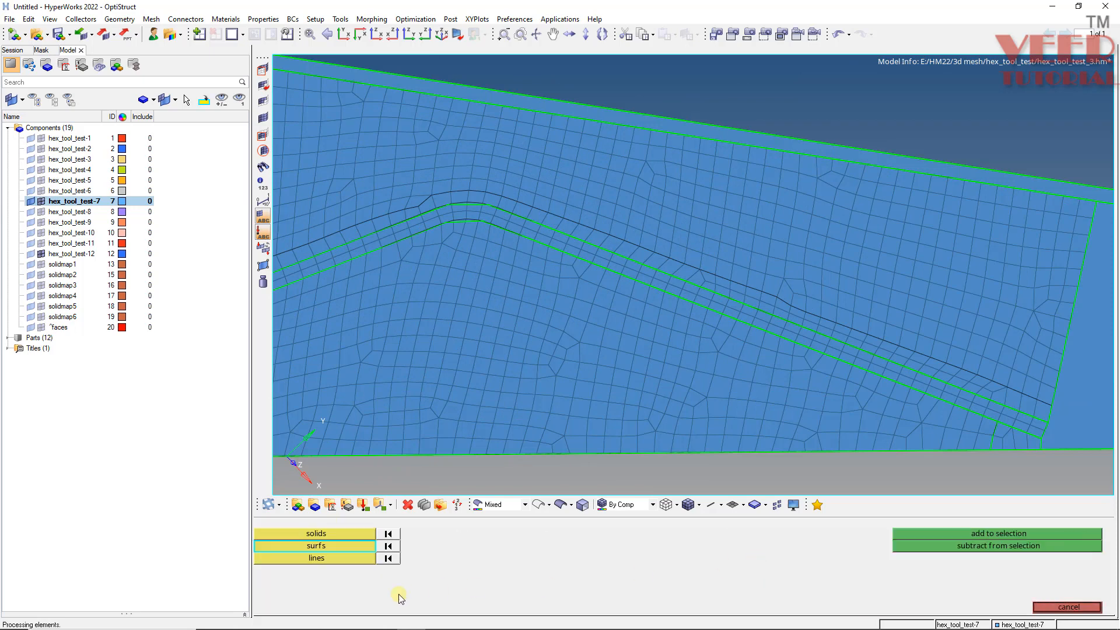
pyautogui.click(574, 172)
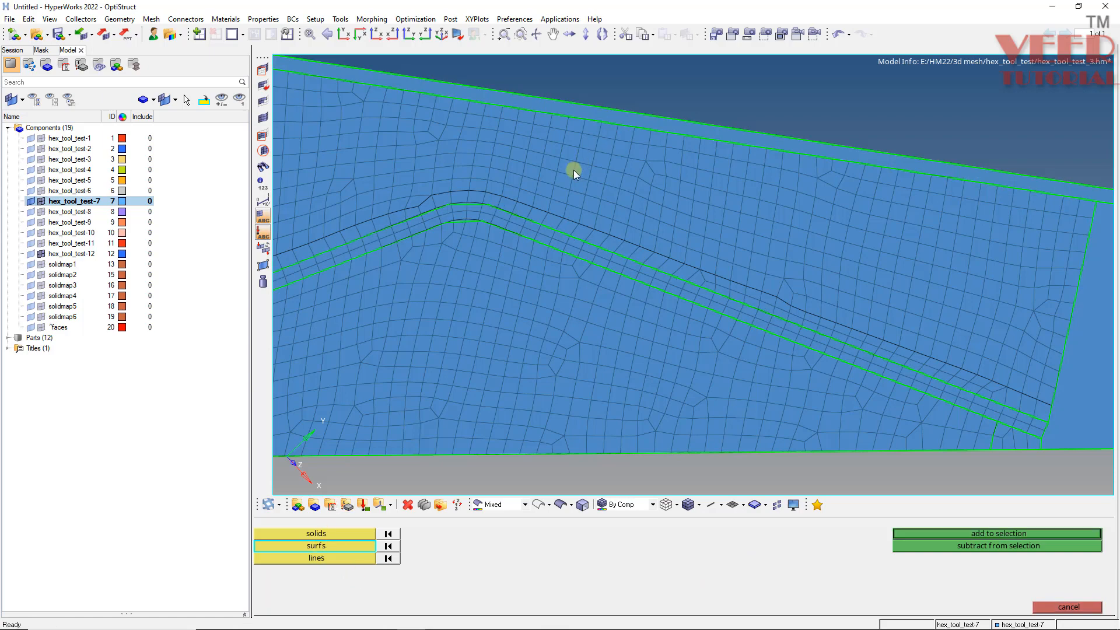
pyautogui.click(995, 534)
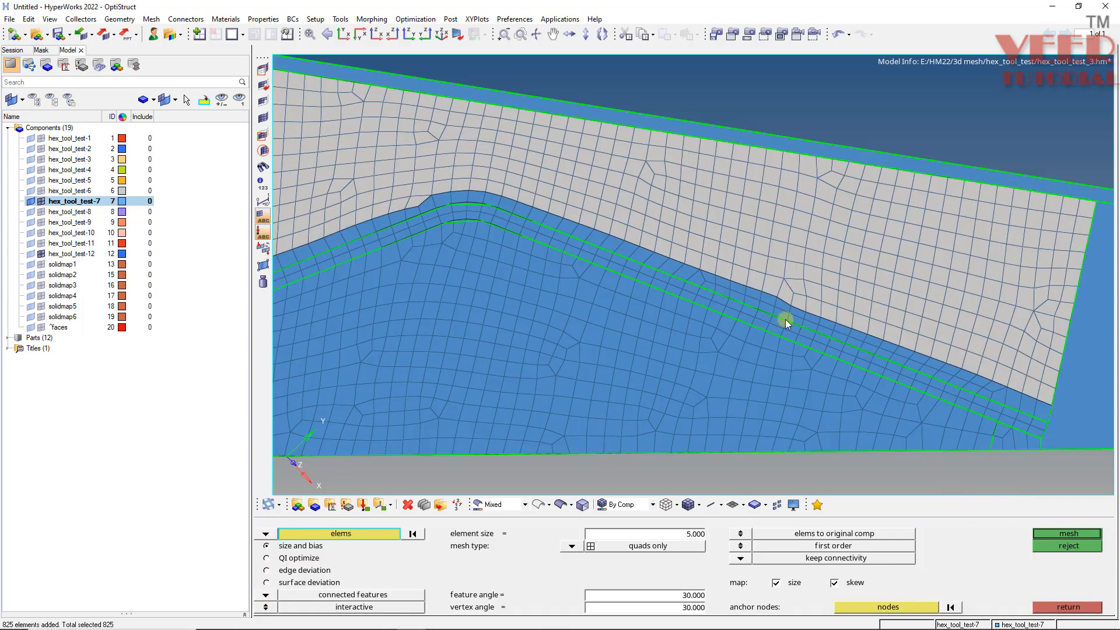
pyautogui.keyDown('ctrl'); pyautogui.scroll(-5, 767, 298); pyautogui.keyUp('ctrl')
pyautogui.keyDown('ctrl'); pyautogui.scroll(3, 461, 312); pyautogui.keyUp('ctrl')
pyautogui.keyDown('ctrl'); pyautogui.click(461, 313); pyautogui.keyUp('ctrl')
pyautogui.moveTo(709, 196)
pyautogui.keyDown('ctrl'); pyautogui.mouseDown()
pyautogui.moveTo(720, 246)
pyautogui.moveTo(747, 223)
pyautogui.moveTo(735, 240)
pyautogui.mouseUp(); pyautogui.keyUp('ctrl')
pyautogui.keyDown('ctrl'); pyautogui.scroll(2, 343, 324); pyautogui.keyUp('ctrl')
pyautogui.keyDown('ctrl'); pyautogui.moveTo(577, 233); pyautogui.dragTo(473, 275); pyautogui.keyUp('ctrl')
pyautogui.keyDown('ctrl'); pyautogui.scroll(-1, 596, 267); pyautogui.keyUp('ctrl')
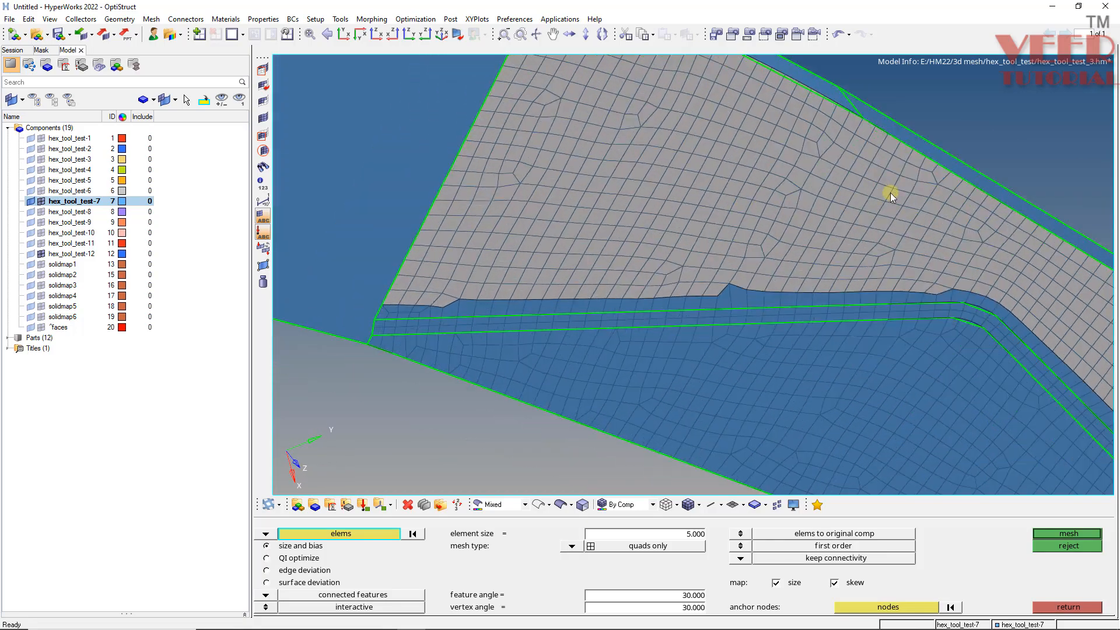
pyautogui.keyDown('shift'); pyautogui.moveTo(890, 290); pyautogui.dragTo(348, 316); pyautogui.keyUp('shift')
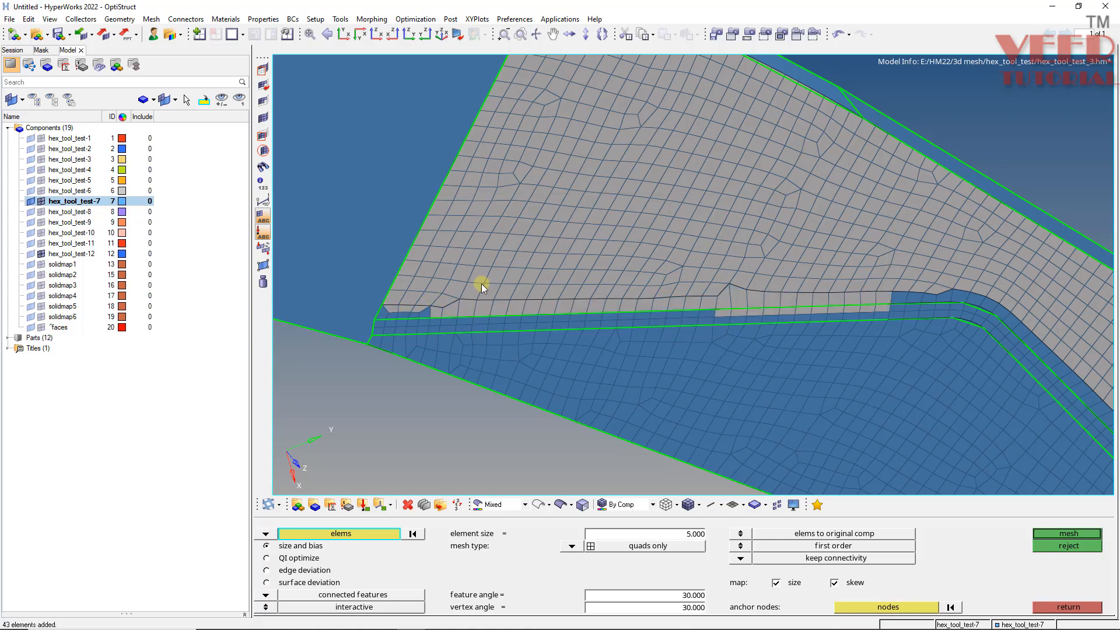
pyautogui.keyDown('shift'); pyautogui.moveTo(481, 283); pyautogui.dragTo(367, 322); pyautogui.keyUp('shift')
pyautogui.keyDown('ctrl'); pyautogui.scroll(3, 427, 341); pyautogui.keyUp('ctrl')
pyautogui.keyDown('shift'); pyautogui.moveTo(447, 339); pyautogui.dragTo(569, 304, button='right'); pyautogui.keyUp('shift')
pyautogui.keyDown('ctrl'); pyautogui.scroll(-4, 328, 327); pyautogui.keyUp('ctrl')
pyautogui.keyDown('ctrl'); pyautogui.scroll(4, 670, 306); pyautogui.keyUp('ctrl')
pyautogui.keyDown('shift'); pyautogui.moveTo(452, 360); pyautogui.dragTo(845, 300, button='right'); pyautogui.keyUp('shift')
pyautogui.keyDown('ctrl'); pyautogui.scroll(-3, 629, 316); pyautogui.keyUp('ctrl')
pyautogui.keyDown('ctrl'); pyautogui.scroll(4, 735, 301); pyautogui.keyUp('ctrl')
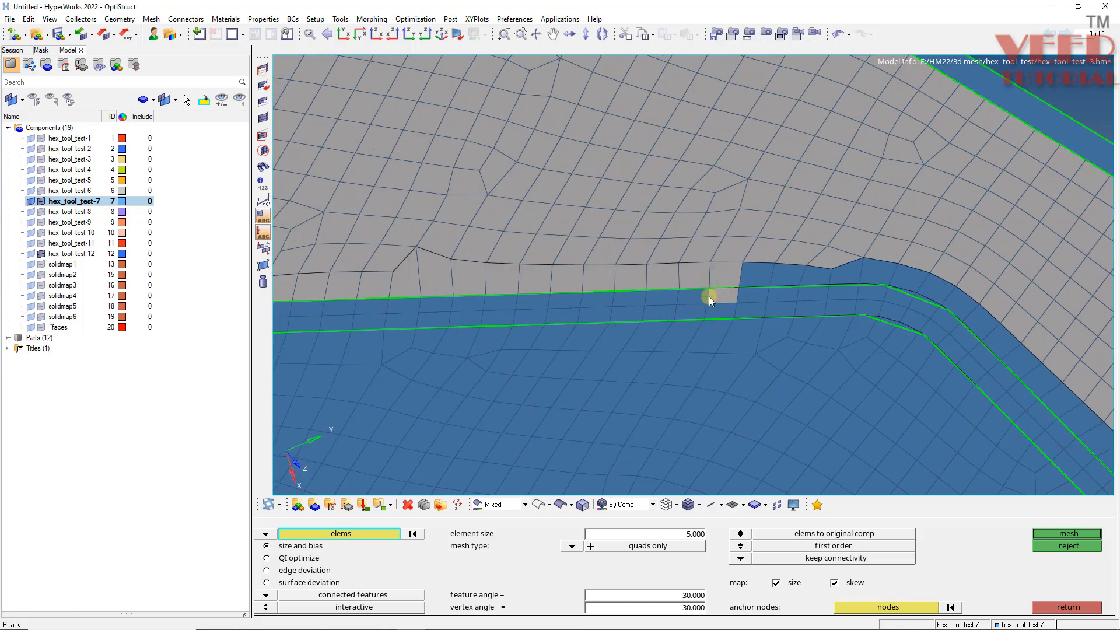
pyautogui.keyDown('ctrl'); pyautogui.scroll(-3, 800, 272); pyautogui.keyUp('ctrl')
pyautogui.keyDown('ctrl'); pyautogui.scroll(4, 747, 247); pyautogui.keyUp('ctrl')
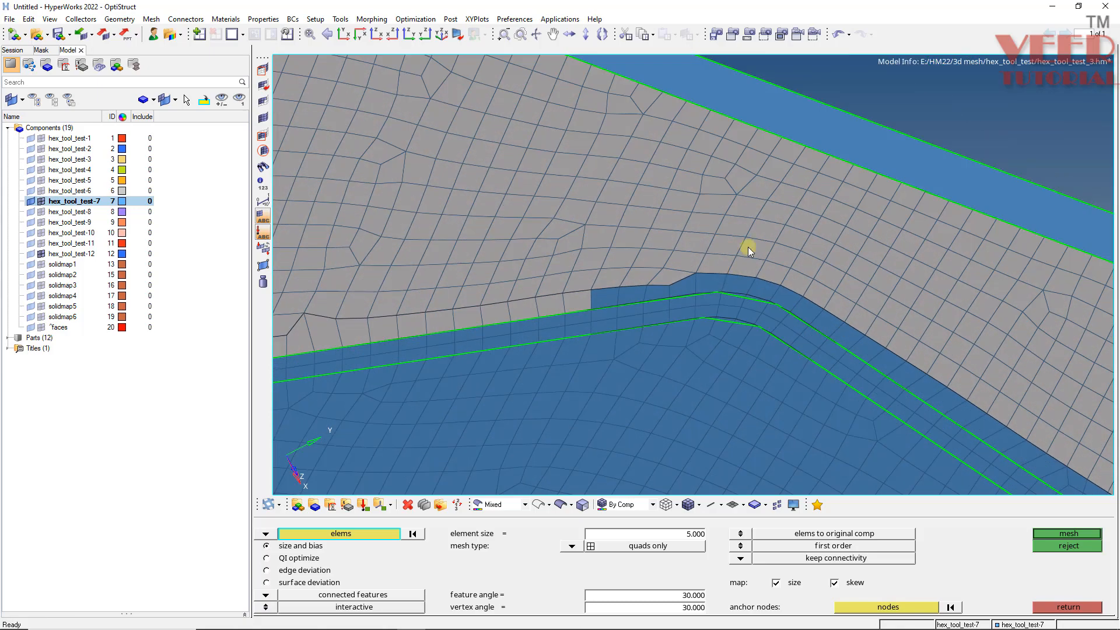
pyautogui.keyDown('shift'); pyautogui.moveTo(783, 226); pyautogui.dragTo(569, 290); pyautogui.keyUp('shift')
pyautogui.click(721, 296)
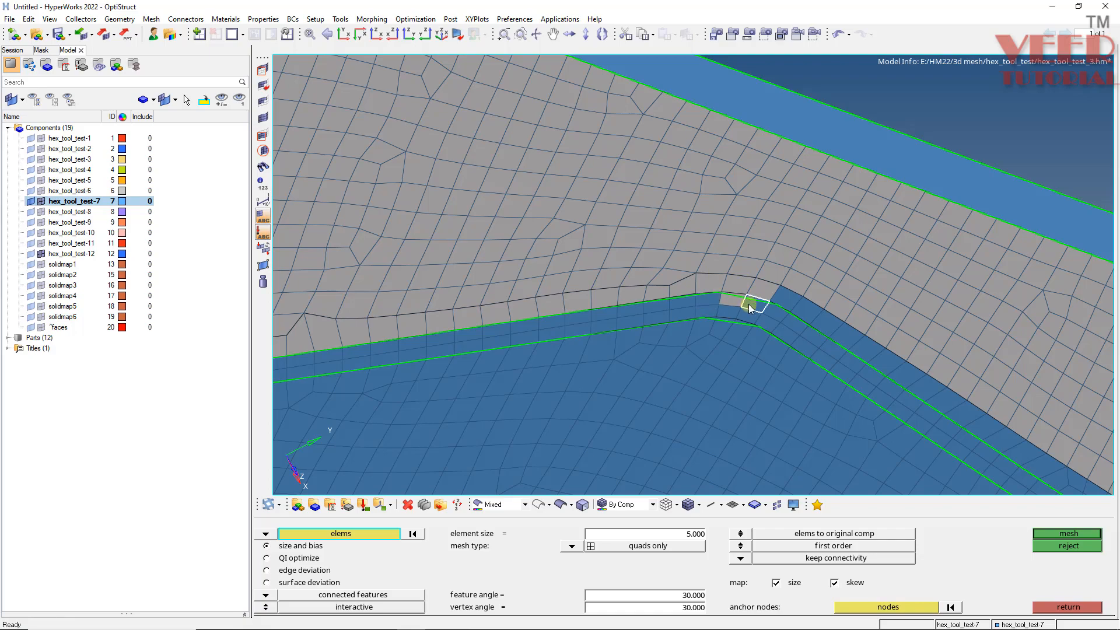
pyautogui.keyDown('ctrl'); pyautogui.scroll(-4, 510, 304); pyautogui.keyUp('ctrl')
pyautogui.keyDown('ctrl'); pyautogui.moveTo(677, 242); pyautogui.dragTo(656, 299); pyautogui.keyUp('ctrl')
pyautogui.keyDown('ctrl'); pyautogui.scroll(-4, 656, 299); pyautogui.keyUp('ctrl')
pyautogui.keyDown('ctrl'); pyautogui.scroll(5, 786, 289); pyautogui.keyUp('ctrl')
pyautogui.keyDown('ctrl'); pyautogui.moveTo(865, 266); pyautogui.dragTo(857, 268); pyautogui.keyUp('ctrl')
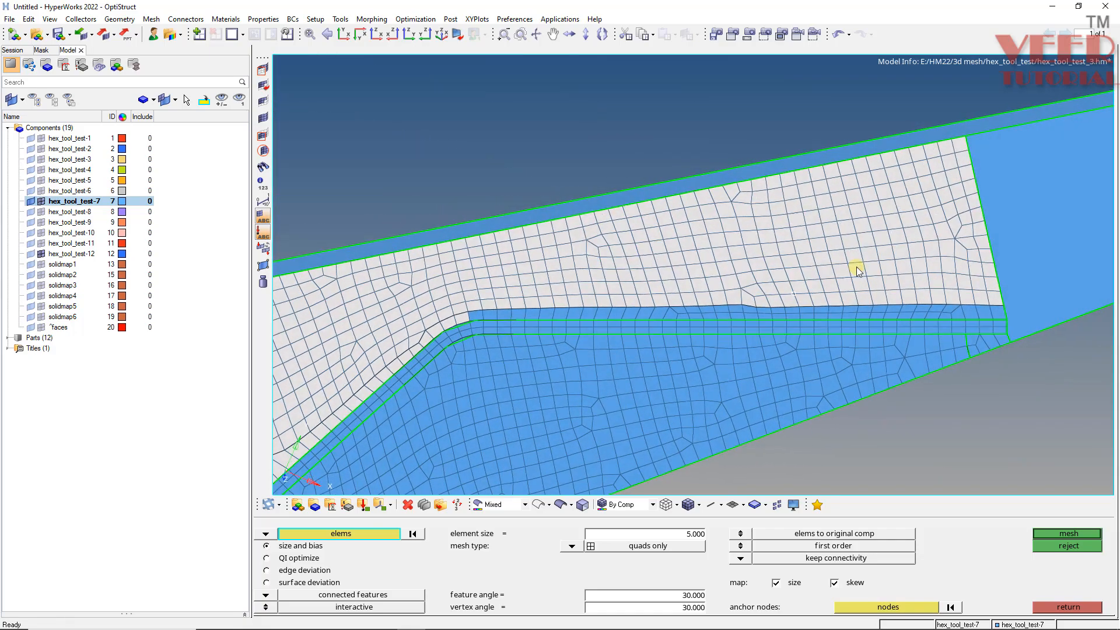
pyautogui.keyDown('shift'); pyautogui.moveTo(949, 259); pyautogui.dragTo(570, 318); pyautogui.keyUp('shift')
pyautogui.keyDown('shift'); pyautogui.moveTo(632, 263); pyautogui.dragTo(466, 318); pyautogui.keyUp('shift')
pyautogui.keyDown('ctrl'); pyautogui.scroll(3, 1076, 299); pyautogui.keyUp('ctrl')
pyautogui.keyDown('shift'); pyautogui.moveTo(991, 283); pyautogui.dragTo(827, 330); pyautogui.keyUp('shift')
pyautogui.keyDown('ctrl'); pyautogui.scroll(-3, 823, 320); pyautogui.keyUp('ctrl')
pyautogui.keyDown('ctrl'); pyautogui.moveTo(841, 236); pyautogui.dragTo(856, 273); pyautogui.keyUp('ctrl')
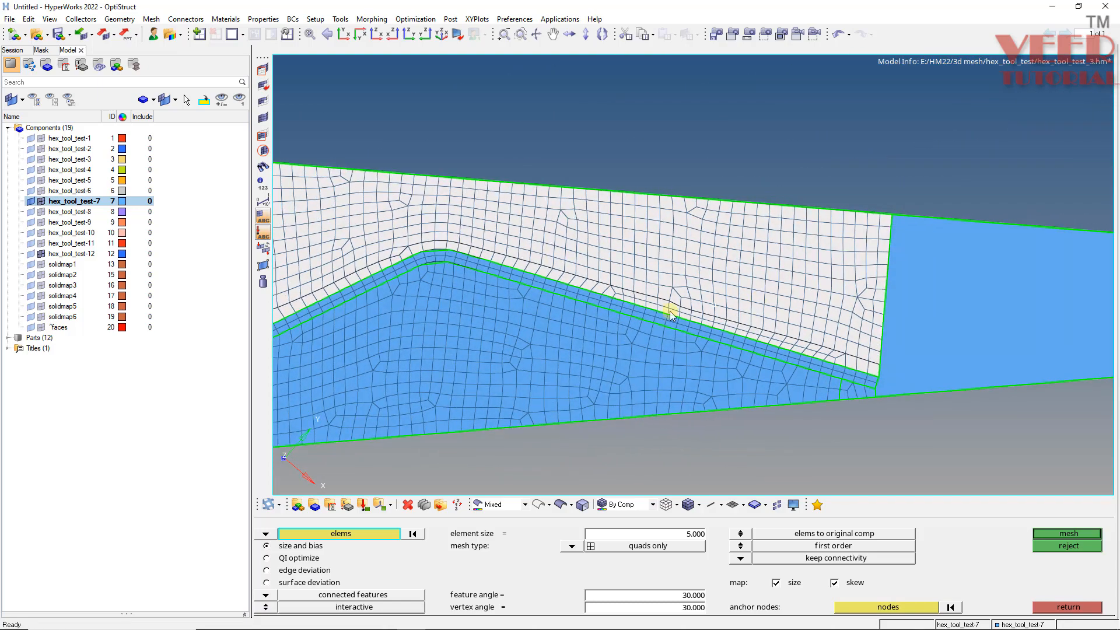
pyautogui.middleClick(669, 315)
pyautogui.keyDown('ctrl'); pyautogui.scroll(-5, 692, 287); pyautogui.keyUp('ctrl')
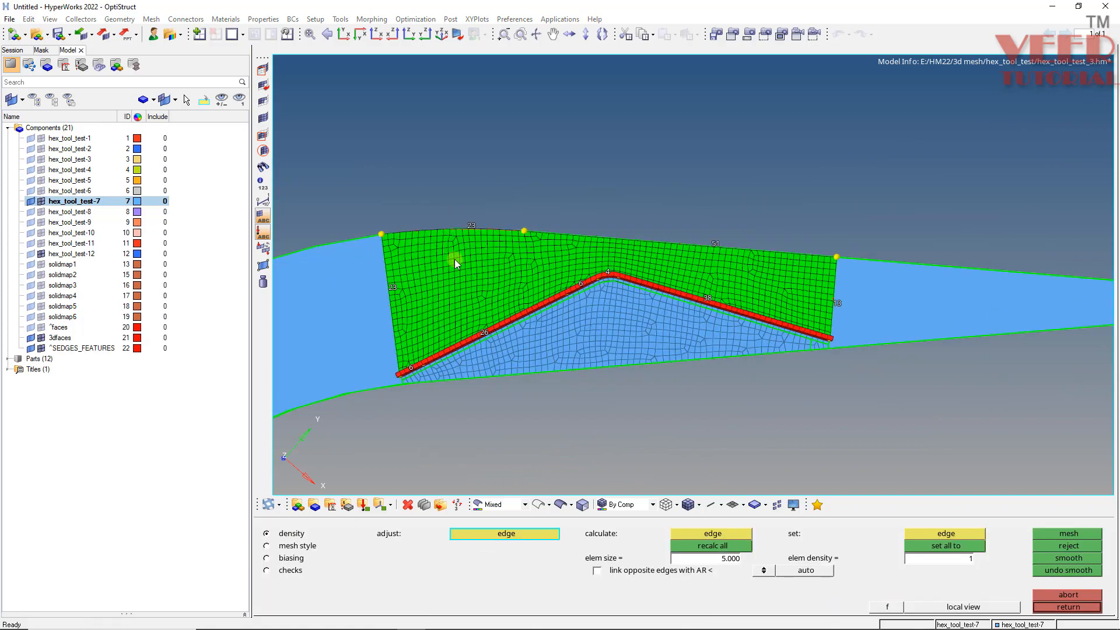
pyautogui.keyDown('ctrl'); pyautogui.scroll(4, 454, 259); pyautogui.keyUp('ctrl')
pyautogui.keyDown('ctrl'); pyautogui.moveTo(468, 261); pyautogui.dragTo(502, 268); pyautogui.keyUp('ctrl')
pyautogui.keyDown('ctrl'); pyautogui.scroll(5, 364, 414); pyautogui.keyUp('ctrl')
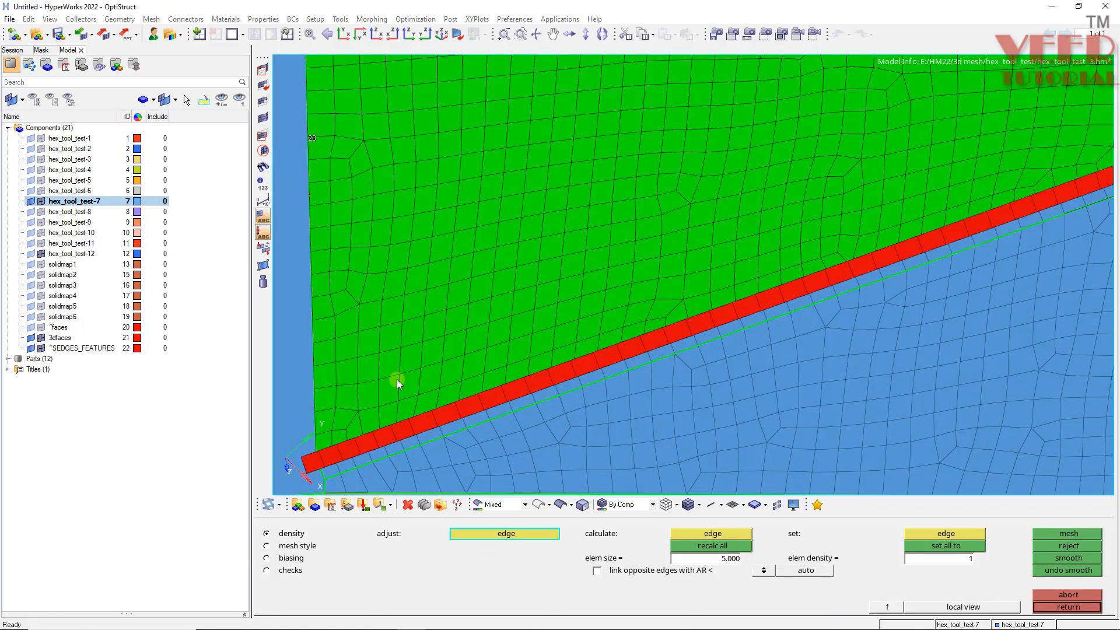
pyautogui.keyDown('ctrl'); pyautogui.moveTo(455, 328); pyautogui.dragTo(453, 265, button='right'); pyautogui.keyUp('ctrl')
pyautogui.keyDown('ctrl'); pyautogui.scroll(-7, 453, 262); pyautogui.keyUp('ctrl')
pyautogui.keyDown('ctrl'); pyautogui.scroll(4, 757, 195); pyautogui.keyUp('ctrl')
pyautogui.keyDown('ctrl'); pyautogui.moveTo(578, 213); pyautogui.dragTo(585, 204, button='right'); pyautogui.keyUp('ctrl')
pyautogui.keyDown('ctrl'); pyautogui.moveTo(583, 204); pyautogui.dragTo(733, 243); pyautogui.keyUp('ctrl')
pyautogui.press('Escape')
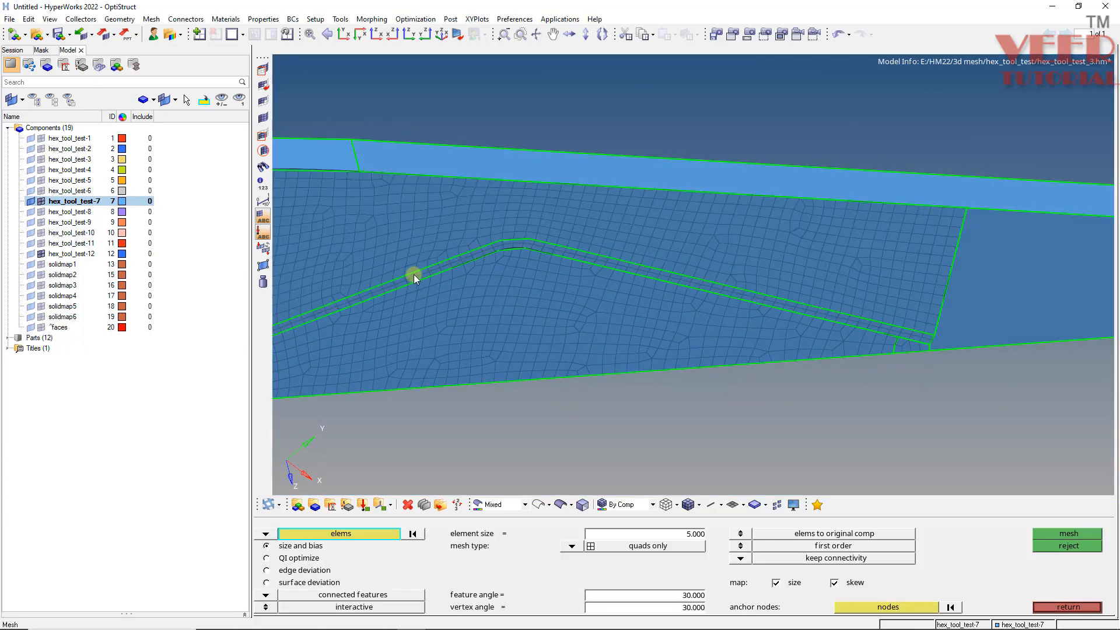
# - Preview equivalent nodes on the component's free edges at tolerance 0.1
pyautogui.keyDown('ctrl'); pyautogui.scroll(-4, 429, 266); pyautogui.keyUp('ctrl')
pyautogui.hotkey('shift', 'F3')
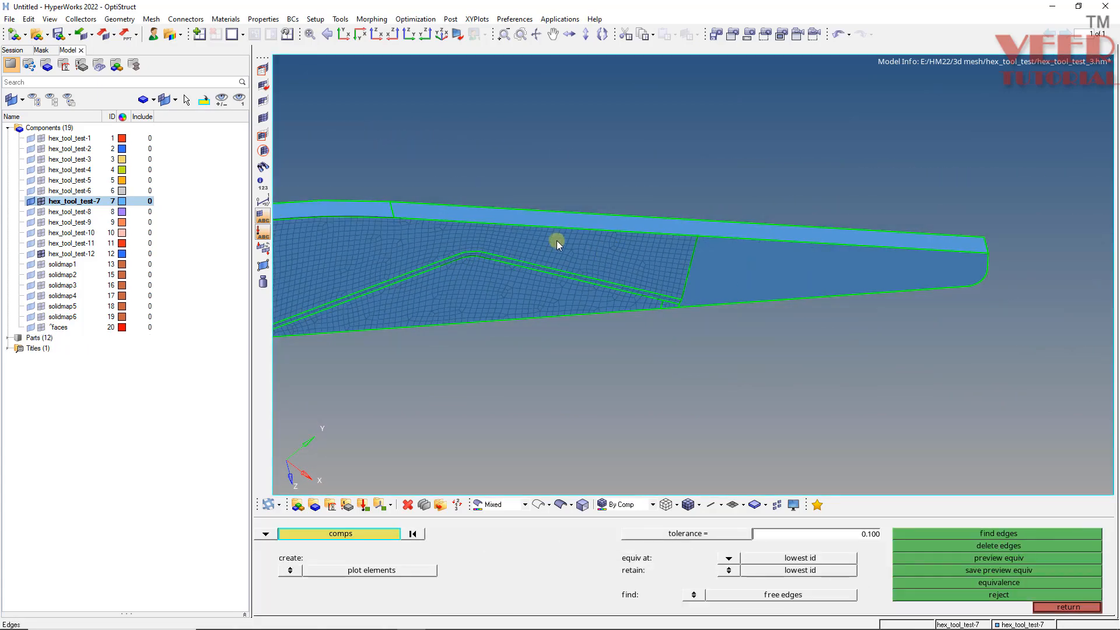
pyautogui.click(982, 560)
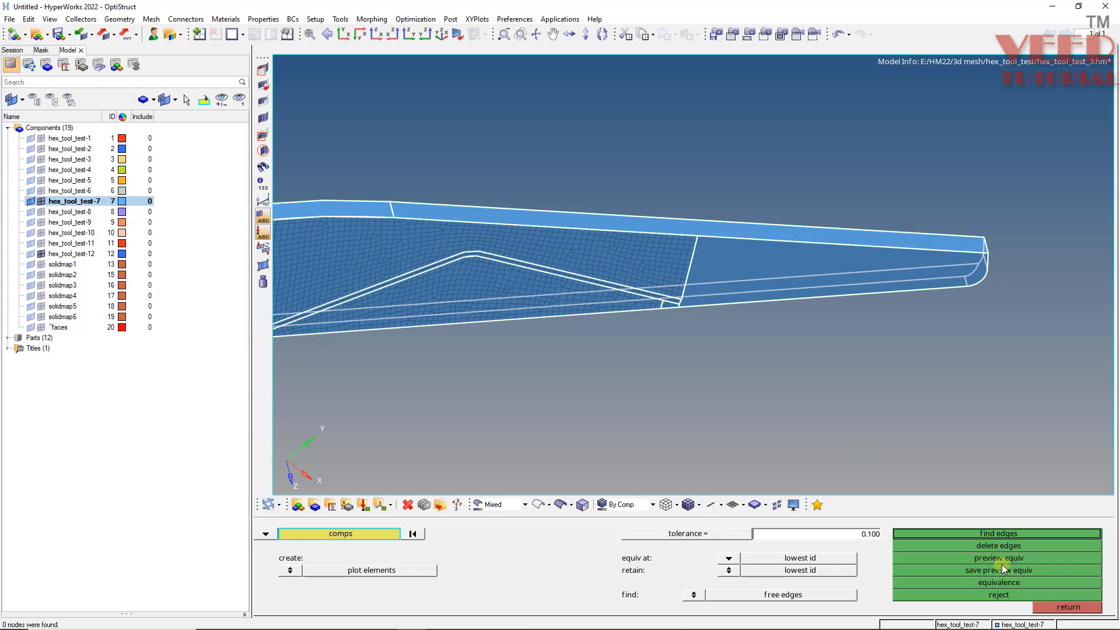
# - Automesh the surface at the tool's tip end as quads with element size 5
pyautogui.press('Escape')
pyautogui.keyDown('ctrl'); pyautogui.scroll(1, 745, 255); pyautogui.keyUp('ctrl')
pyautogui.keyDown('ctrl'); pyautogui.click(771, 307); pyautogui.keyUp('ctrl')
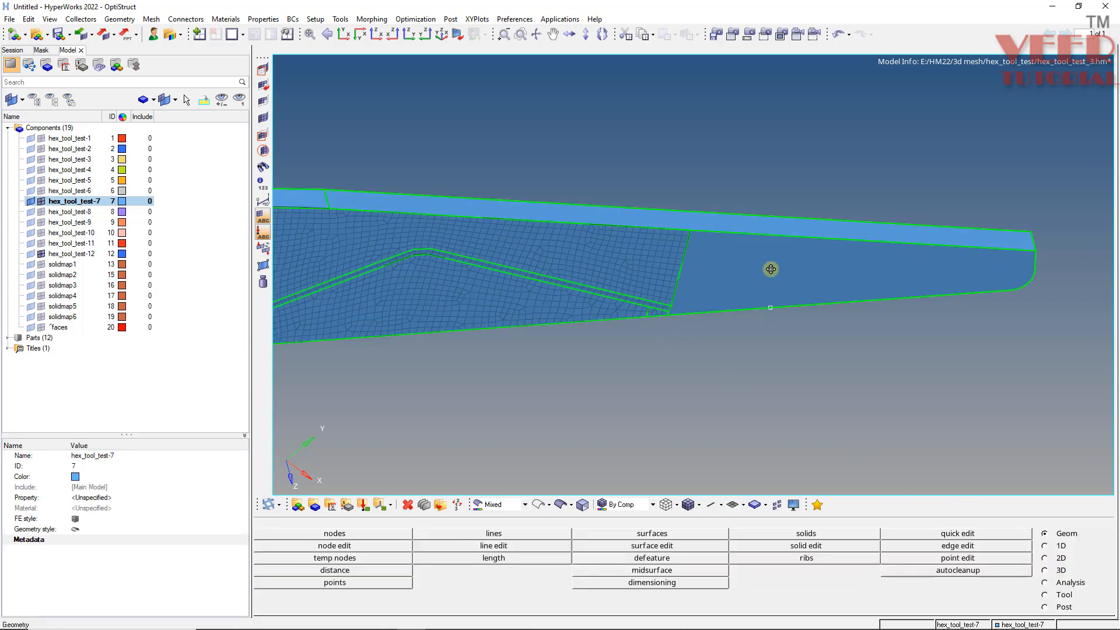
pyautogui.moveTo(770, 267)
pyautogui.keyDown('ctrl'); pyautogui.mouseDown()
pyautogui.moveTo(752, 279)
pyautogui.moveTo(716, 258)
pyautogui.moveTo(684, 288)
pyautogui.mouseUp(); pyautogui.keyUp('ctrl')
pyautogui.keyDown('ctrl'); pyautogui.scroll(3, 750, 279); pyautogui.keyUp('ctrl')
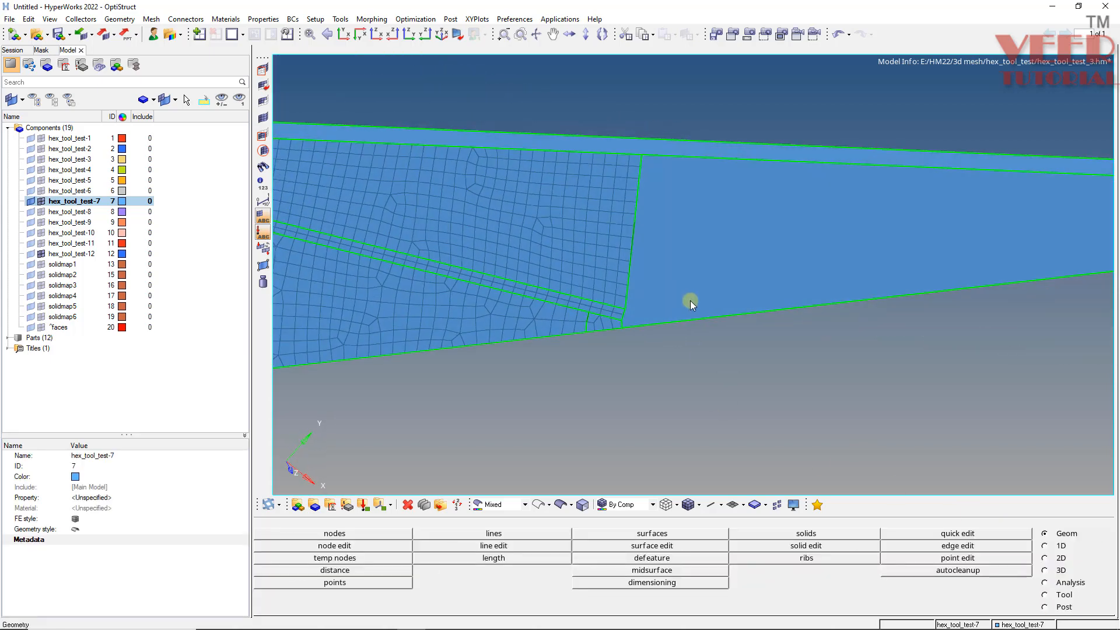
pyautogui.press('F12')
pyautogui.click(266, 533)
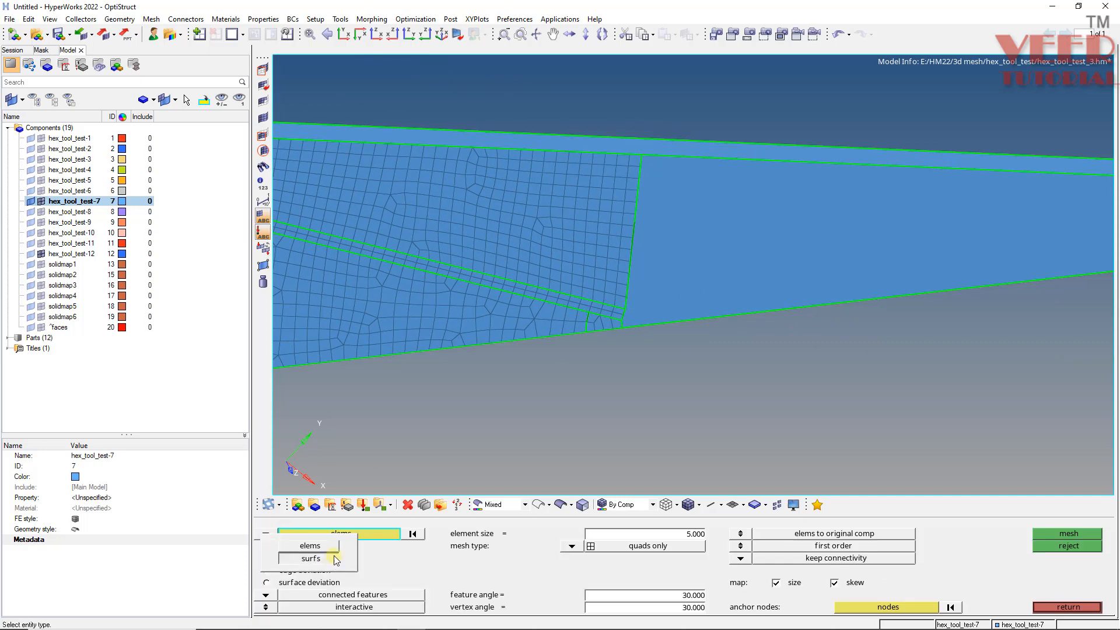
pyautogui.click(311, 559)
pyautogui.click(687, 247)
pyautogui.middleClick(658, 225)
# - Adjust an edge density on the tip-end mesh, smooth it twice and accept the mesh
pyautogui.keyDown('ctrl'); pyautogui.scroll(3, 643, 205); pyautogui.keyUp('ctrl')
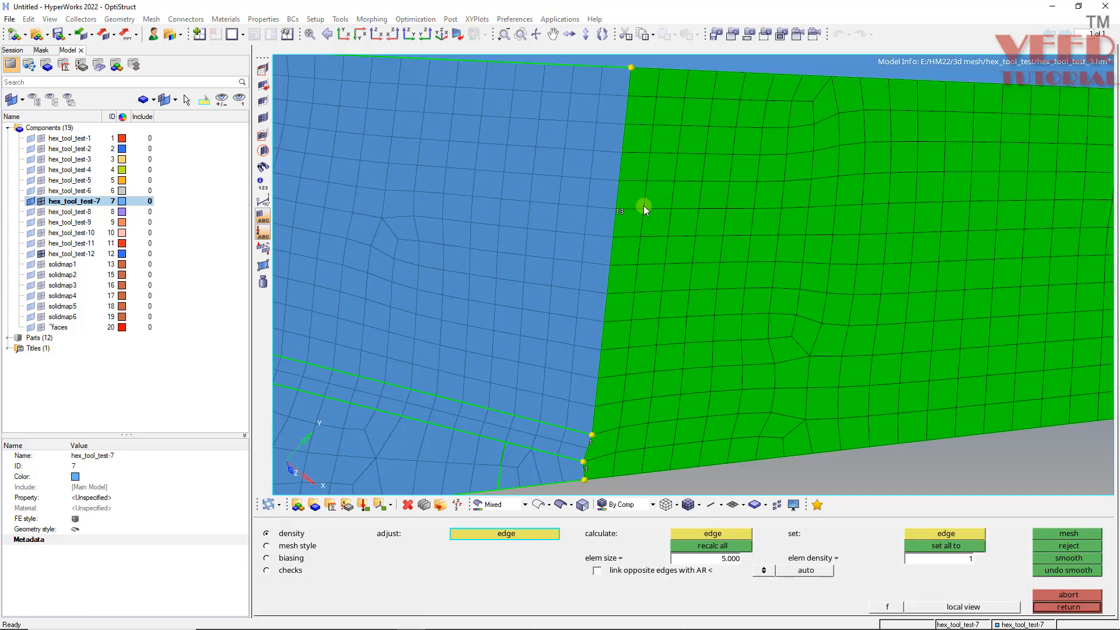
pyautogui.keyDown('ctrl'); pyautogui.scroll(4, 599, 447); pyautogui.keyUp('ctrl')
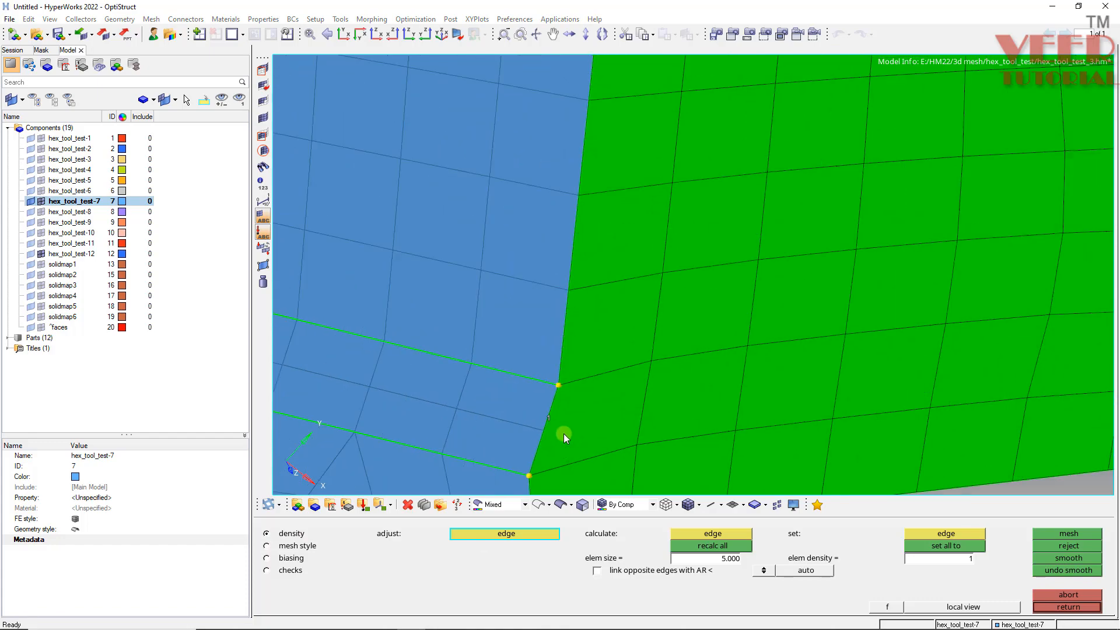
pyautogui.click(541, 416)
pyautogui.keyDown('ctrl'); pyautogui.scroll(-3, 513, 350); pyautogui.keyUp('ctrl')
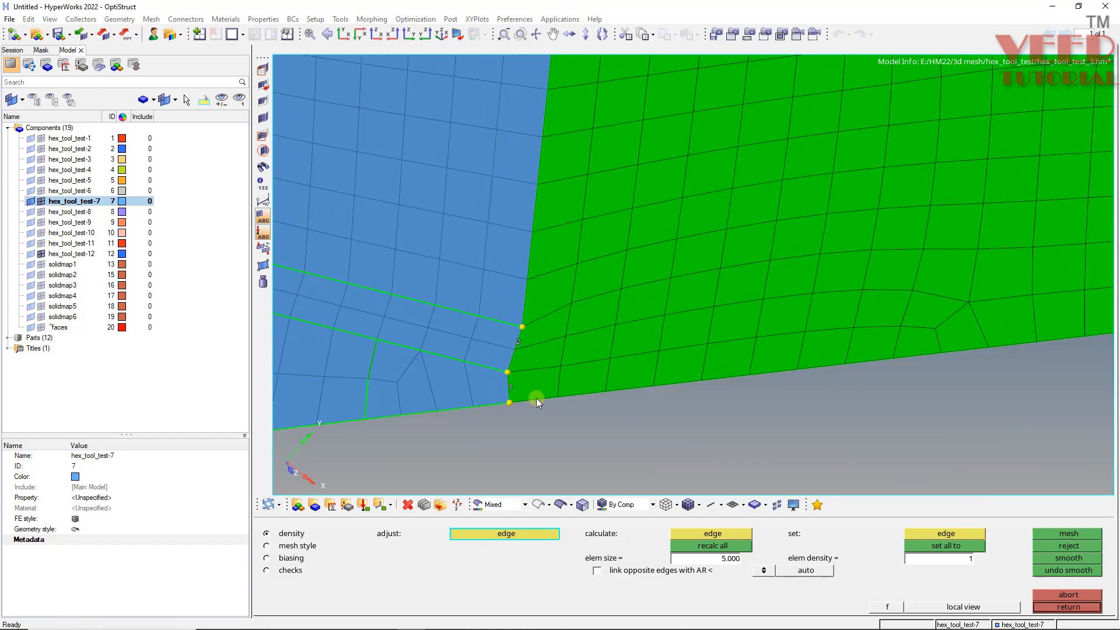
pyautogui.keyDown('ctrl'); pyautogui.scroll(-4, 390, 377); pyautogui.keyUp('ctrl')
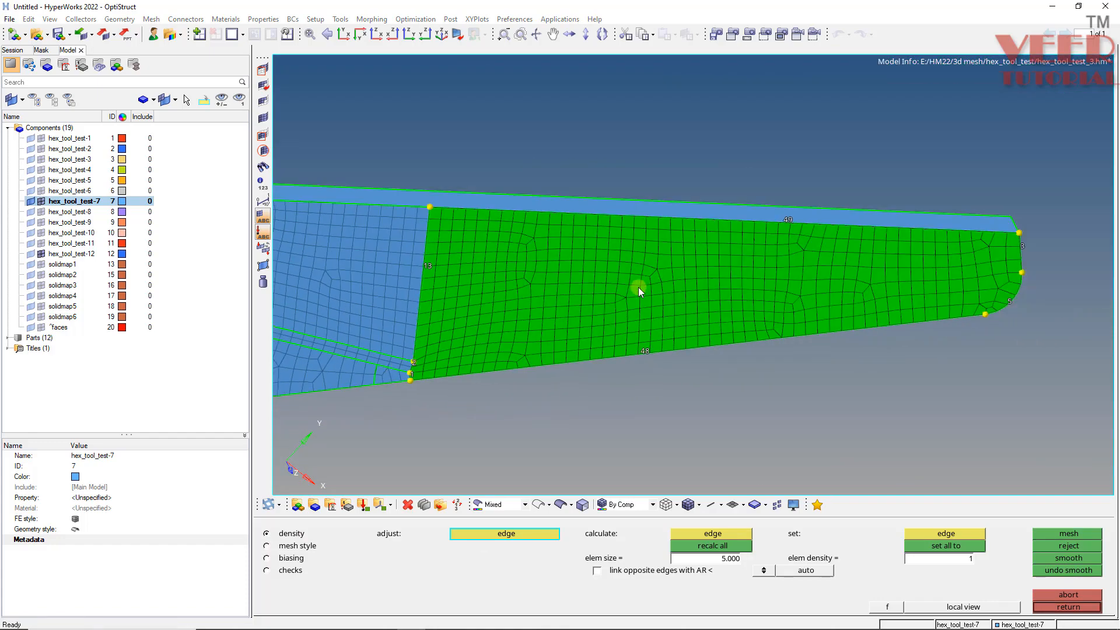
pyautogui.keyDown('ctrl'); pyautogui.scroll(4, 636, 288); pyautogui.keyUp('ctrl')
pyautogui.keyDown('ctrl'); pyautogui.scroll(-4, 608, 281); pyautogui.keyUp('ctrl')
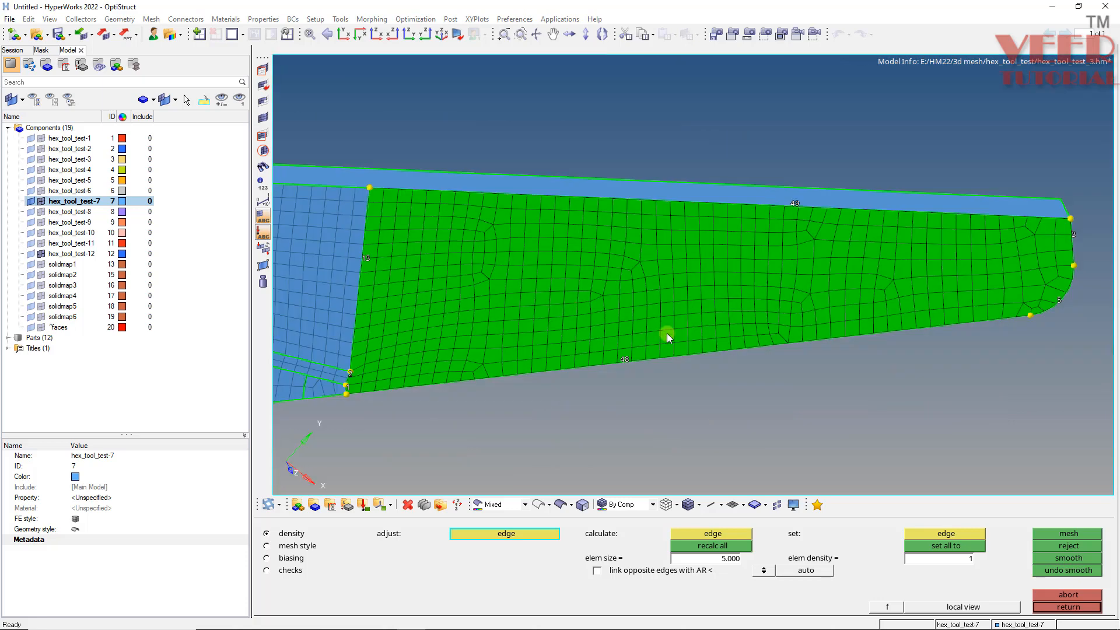
pyautogui.click(624, 359)
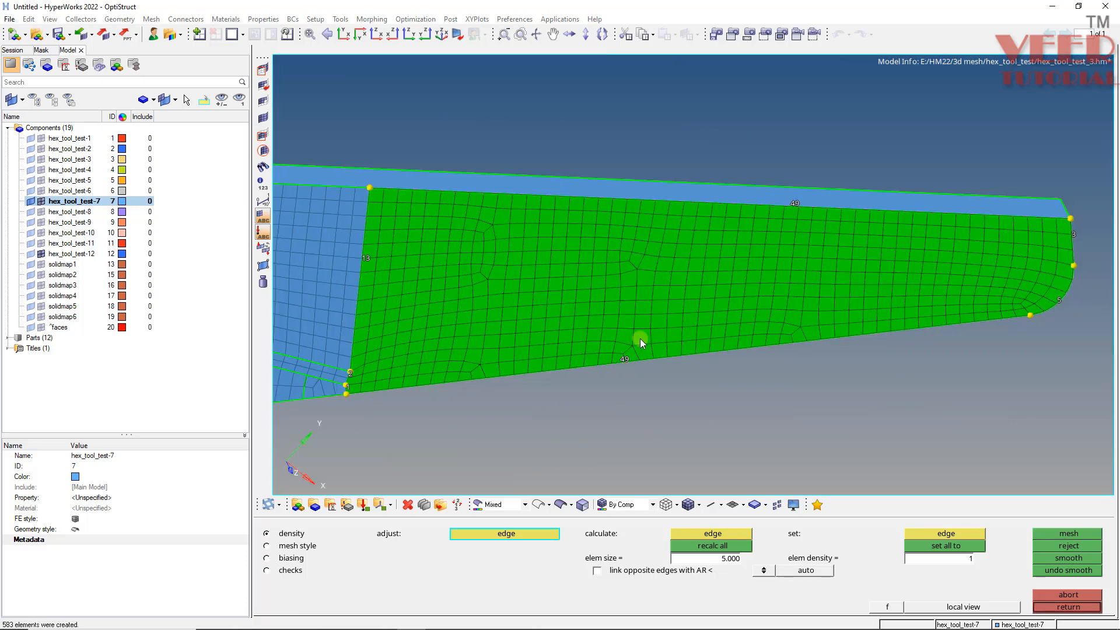
pyautogui.click(1067, 563)
pyautogui.click(1066, 563)
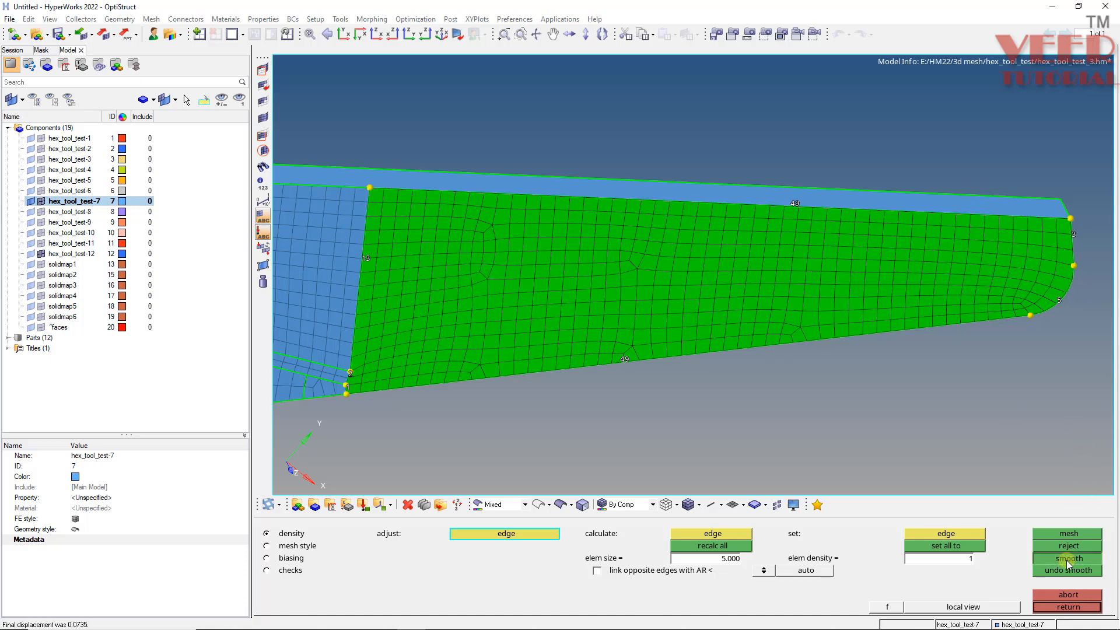
pyautogui.press('Escape')
# - Equivalence the component's free-edge nodes at tolerance 0.1
pyautogui.scroll(-3, 761, 313)
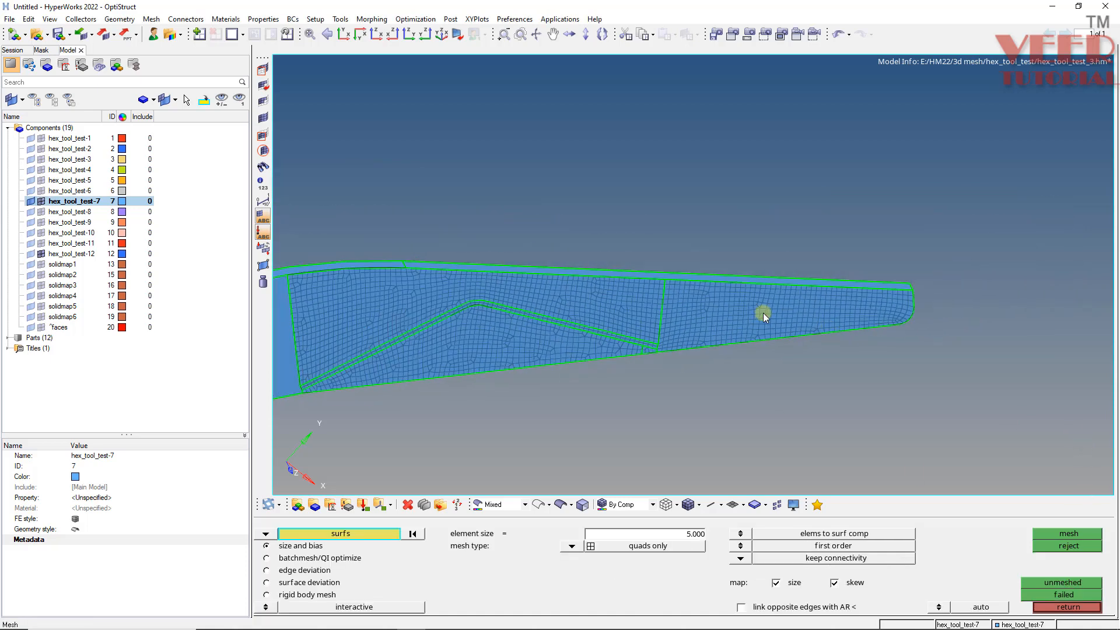
pyautogui.hotkey('shift', 'F3')
pyautogui.click(607, 324)
pyautogui.click(989, 555)
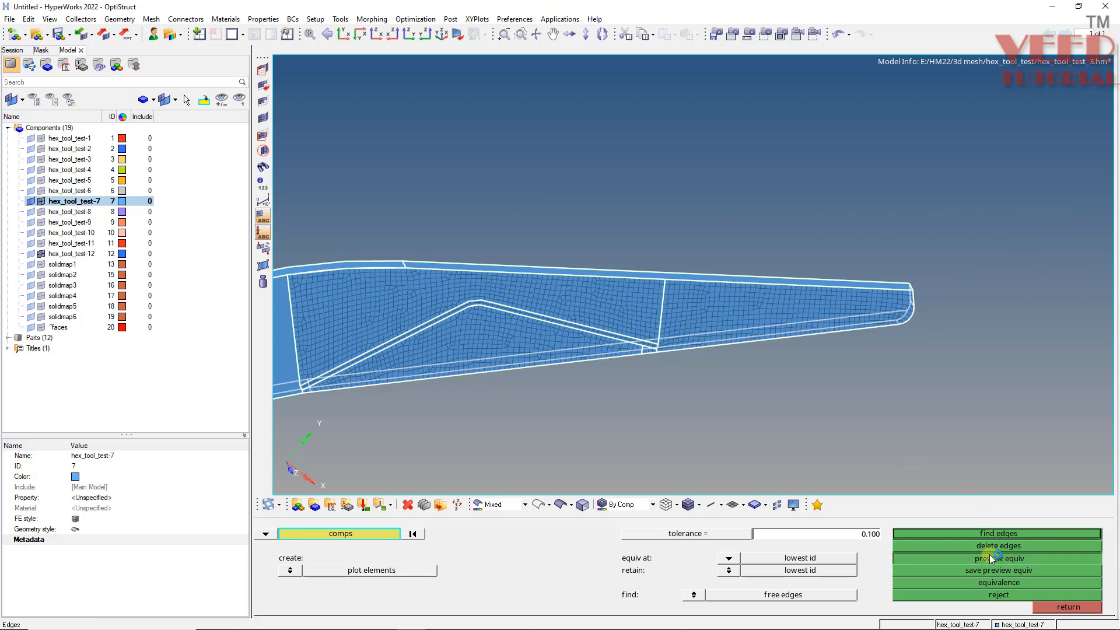
pyautogui.click(998, 582)
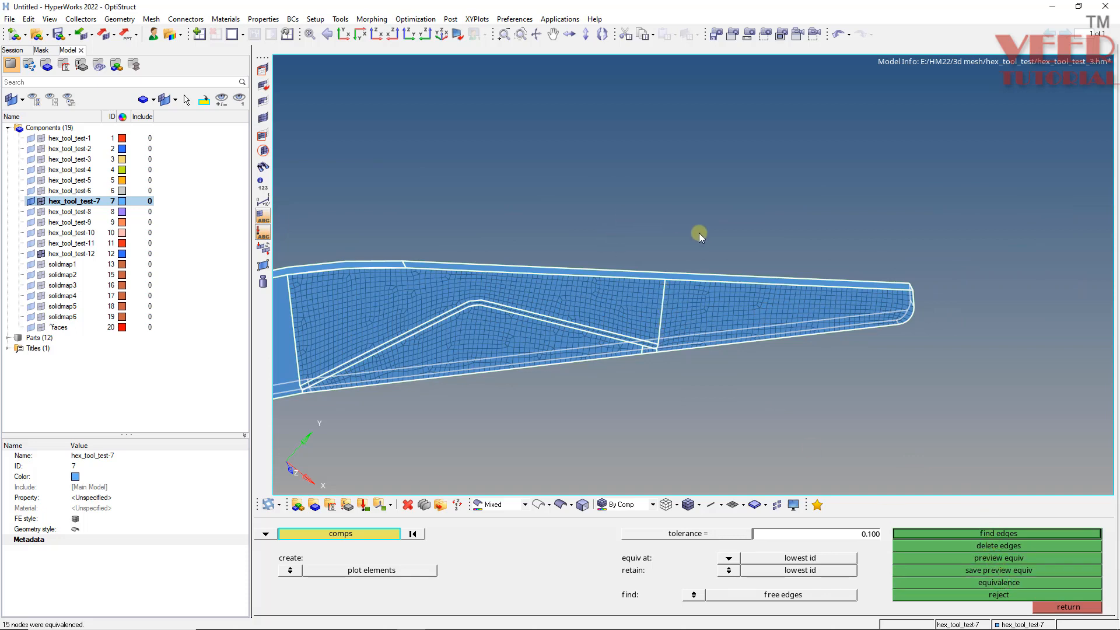
# - Split the curved arm surface near the mounting hole from a node on its inner edge to the outer edge
pyautogui.press('Escape')
pyautogui.press('Escape')
pyautogui.scroll(-5, 781, 249)
pyautogui.scroll(5, 557, 337)
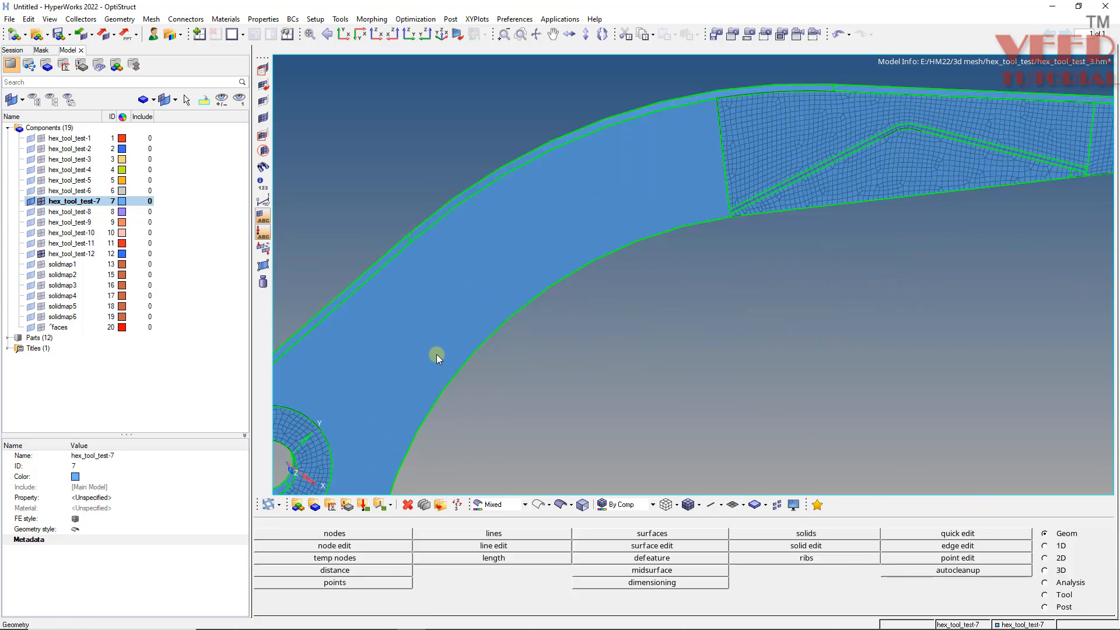
pyautogui.keyDown('ctrl'); pyautogui.moveTo(409, 347); pyautogui.dragTo(463, 383); pyautogui.keyUp('ctrl')
pyautogui.scroll(-5, 509, 311)
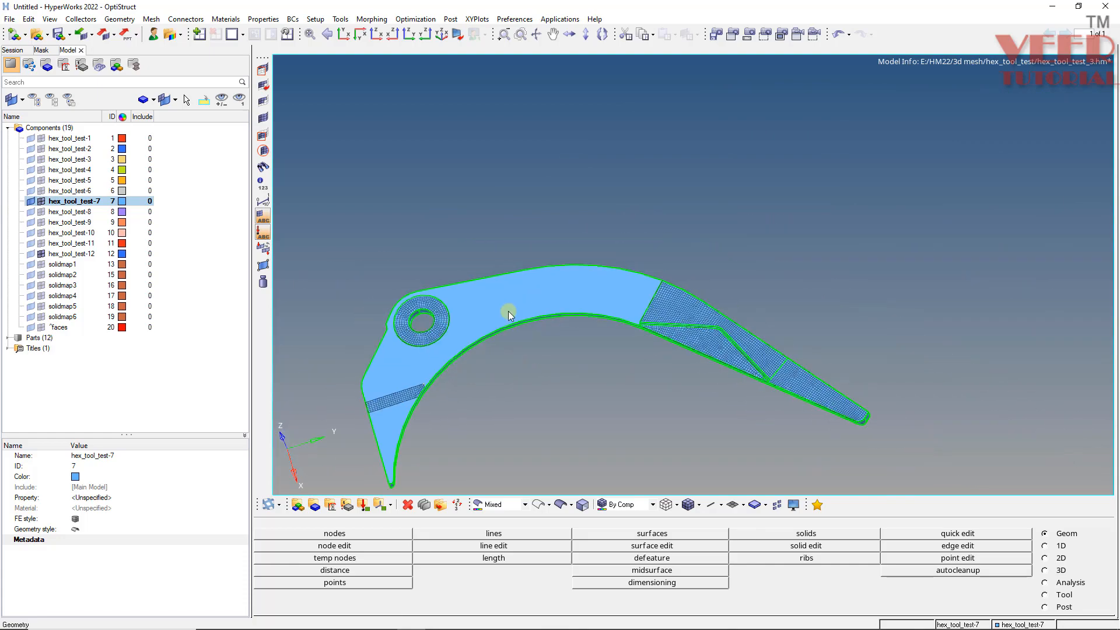
pyautogui.scroll(5, 380, 451)
pyautogui.keyDown('ctrl'); pyautogui.moveTo(385, 421); pyautogui.dragTo(510, 497); pyautogui.keyUp('ctrl')
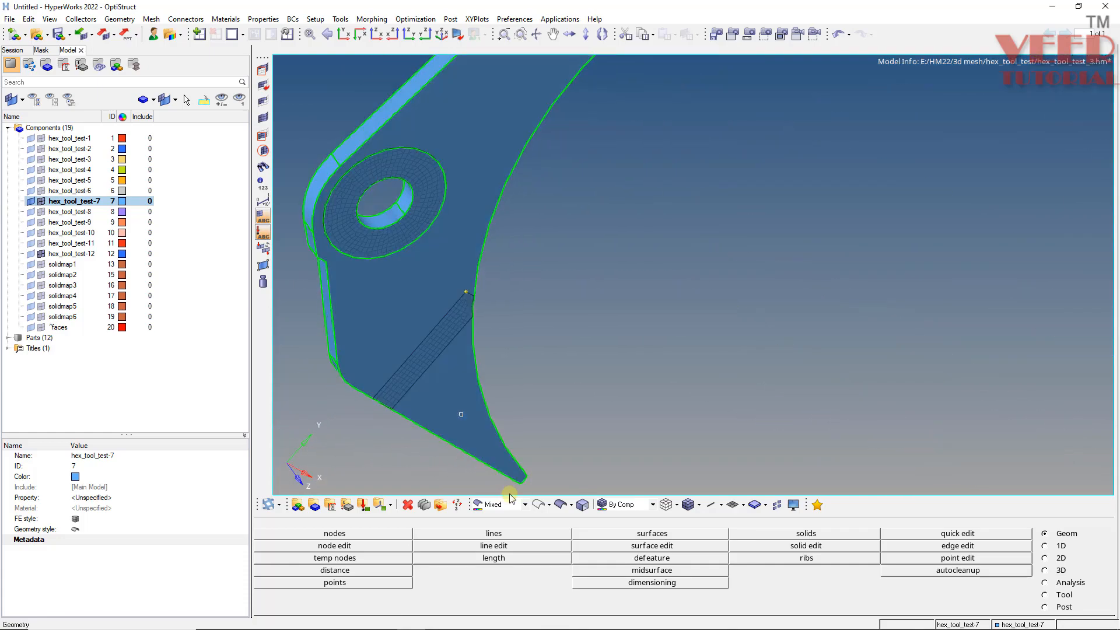
pyautogui.keyDown('ctrl'); pyautogui.moveTo(466, 217); pyautogui.dragTo(390, 401); pyautogui.keyUp('ctrl')
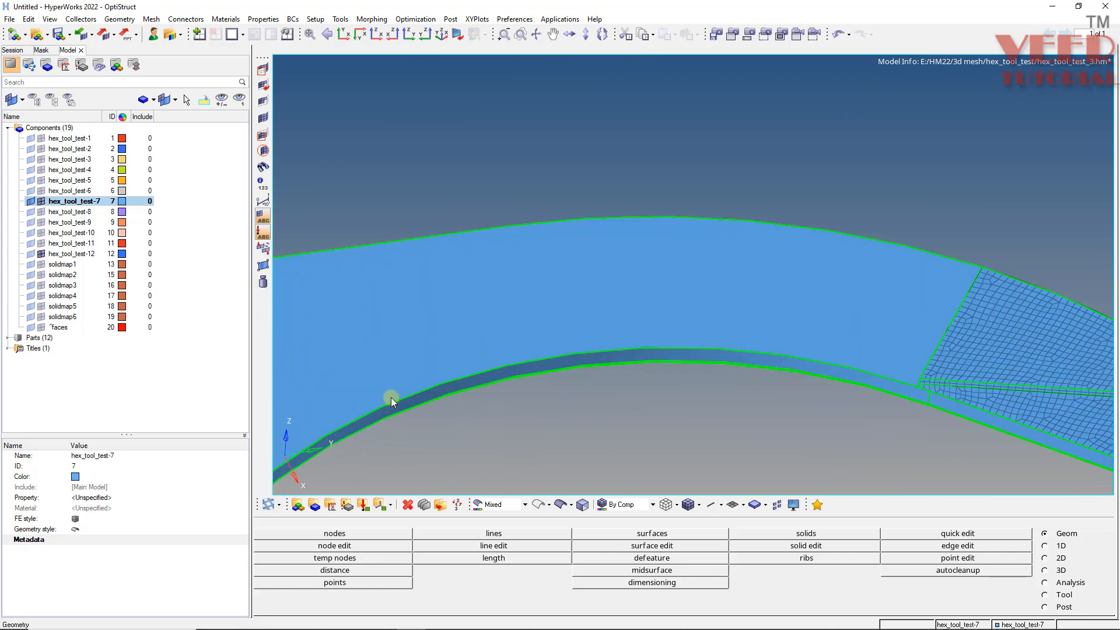
pyautogui.press('F11')
pyautogui.click(408, 546)
pyautogui.click(393, 402)
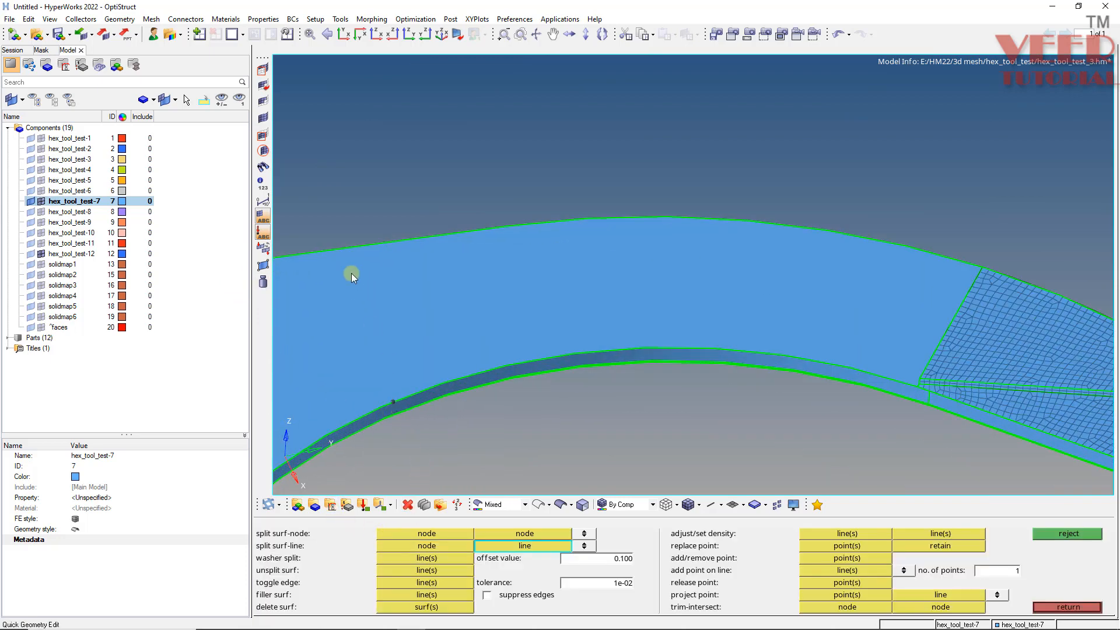
pyautogui.click(344, 246)
# - Automesh the curved arm surface between the hole region and the meshed area as quads with element size 5
pyautogui.keyDown('ctrl'); pyautogui.moveTo(429, 359); pyautogui.dragTo(489, 337); pyautogui.keyUp('ctrl')
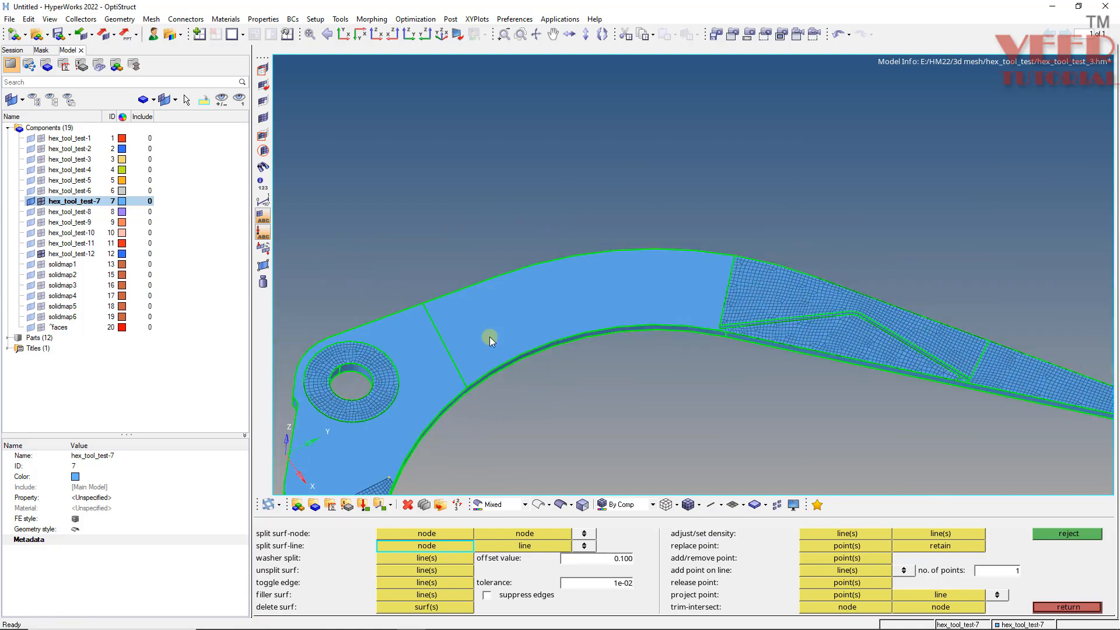
pyautogui.keyDown('ctrl'); pyautogui.scroll(3, 629, 302); pyautogui.keyUp('ctrl')
pyautogui.keyDown('ctrl'); pyautogui.moveTo(526, 385); pyautogui.dragTo(624, 360); pyautogui.keyUp('ctrl')
pyautogui.keyDown('ctrl'); pyautogui.scroll(2, 624, 359); pyautogui.keyUp('ctrl')
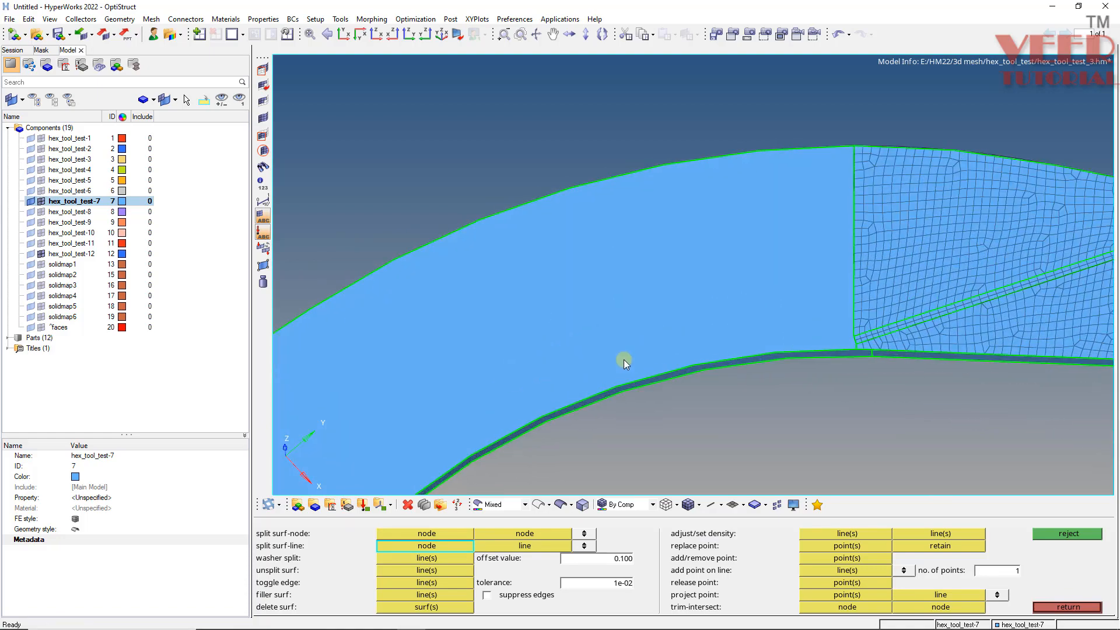
pyautogui.press('F12')
pyautogui.click(519, 330)
pyautogui.middleClick(517, 331)
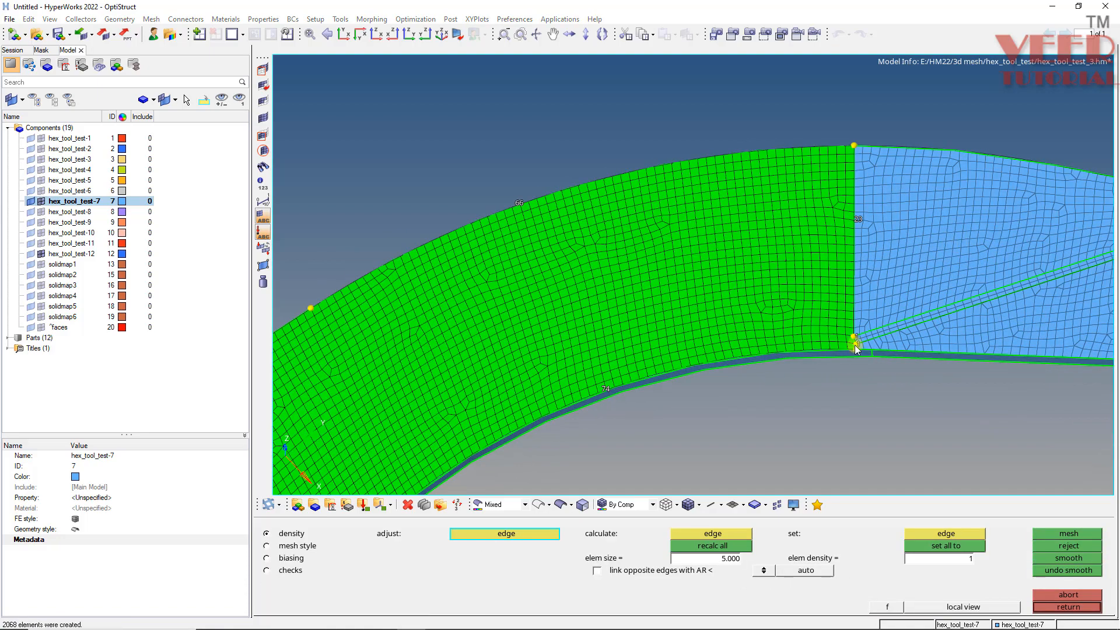
# - Adjust edge densities at the arm mesh's inner corner and along its inner edge, then accept the mesh
pyautogui.keyDown('ctrl'); pyautogui.scroll(5, 856, 345); pyautogui.keyUp('ctrl')
pyautogui.click(815, 295)
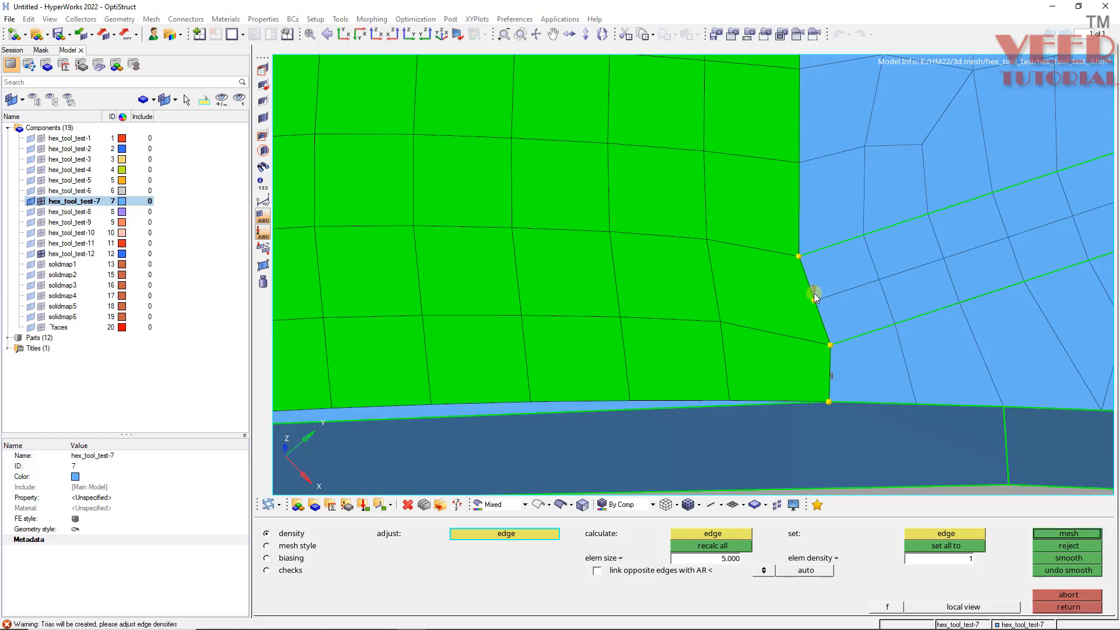
pyautogui.keyDown('ctrl'); pyautogui.scroll(-5, 764, 382); pyautogui.keyUp('ctrl')
pyautogui.keyDown('ctrl'); pyautogui.scroll(4, 776, 120); pyautogui.keyUp('ctrl')
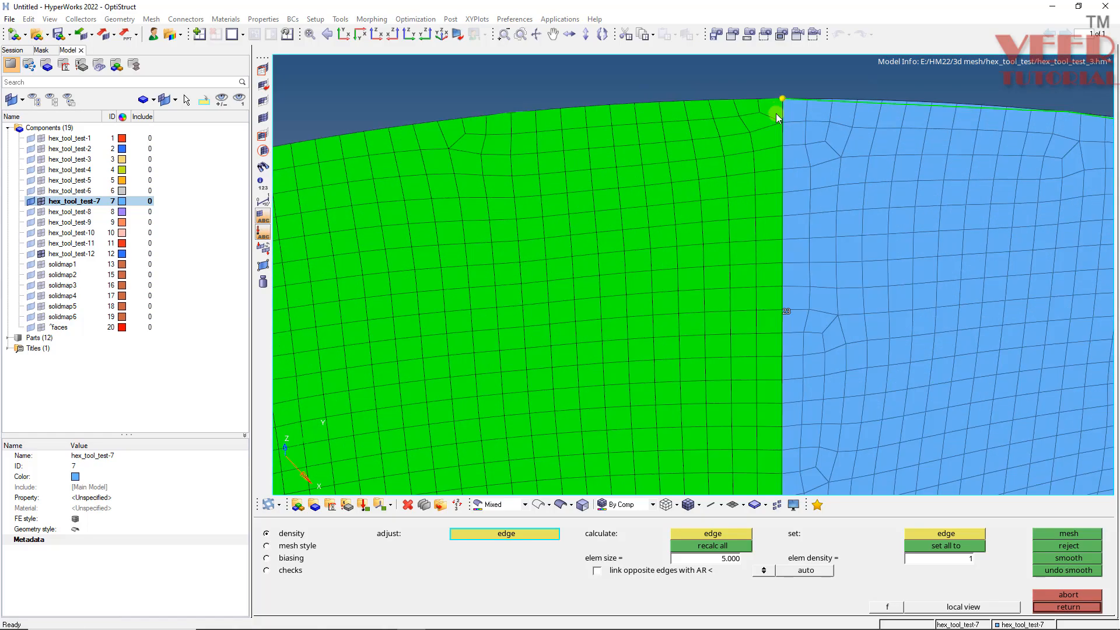
pyautogui.keyDown('ctrl'); pyautogui.scroll(-4, 800, 121); pyautogui.keyUp('ctrl')
pyautogui.keyDown('ctrl'); pyautogui.scroll(-4, 614, 282); pyautogui.keyUp('ctrl')
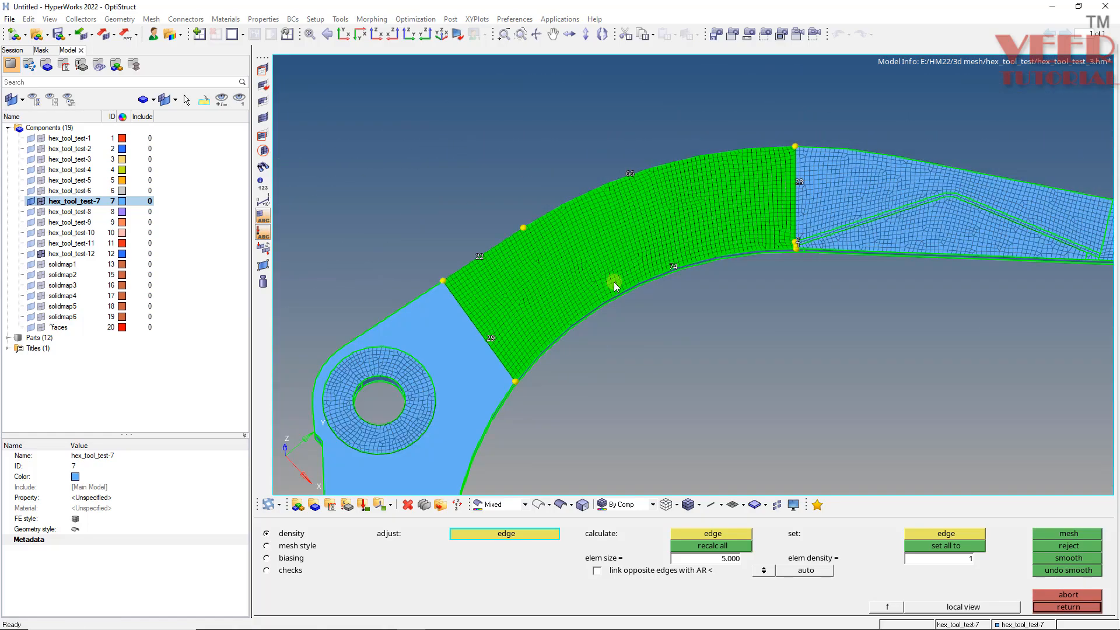
pyautogui.keyDown('ctrl'); pyautogui.scroll(5, 619, 268); pyautogui.keyUp('ctrl')
pyautogui.keyDown('ctrl'); pyautogui.scroll(-4, 493, 298); pyautogui.keyUp('ctrl')
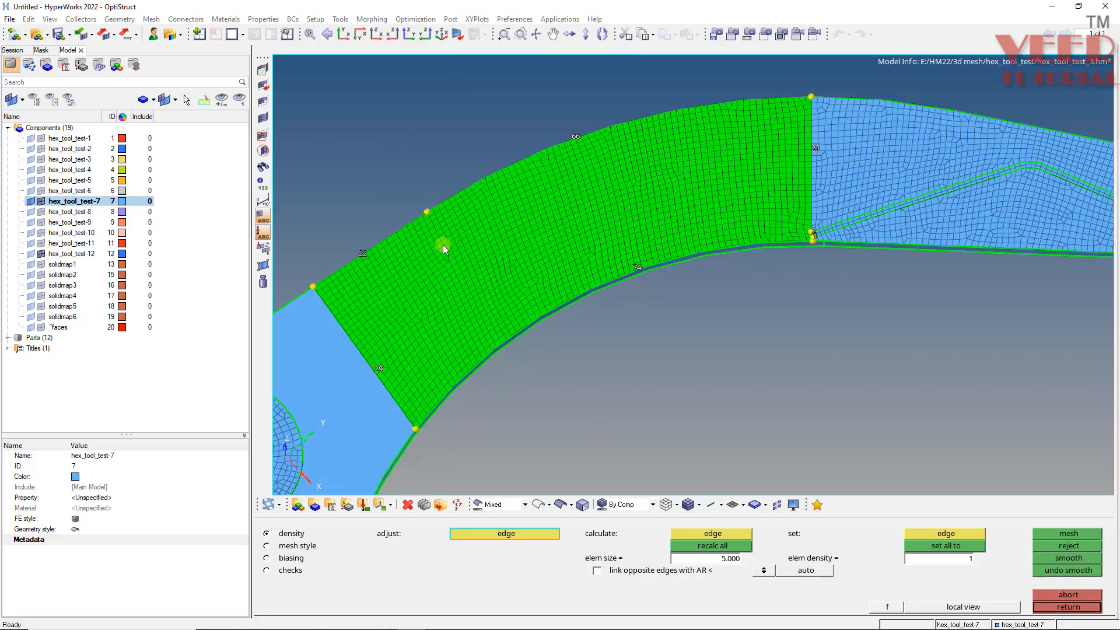
pyautogui.keyDown('ctrl'); pyautogui.scroll(6, 399, 284); pyautogui.keyUp('ctrl')
pyautogui.keyDown('ctrl'); pyautogui.scroll(-5, 440, 277); pyautogui.keyUp('ctrl')
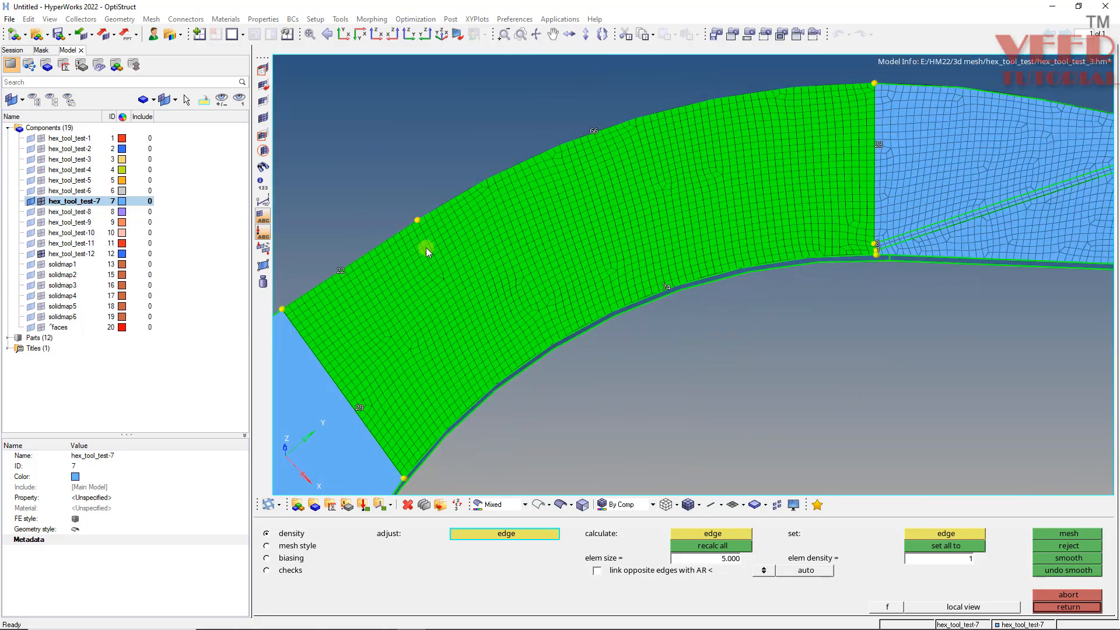
pyautogui.keyDown('ctrl'); pyautogui.scroll(4, 347, 272); pyautogui.keyUp('ctrl')
pyautogui.keyDown('ctrl'); pyautogui.scroll(-4, 565, 349); pyautogui.keyUp('ctrl')
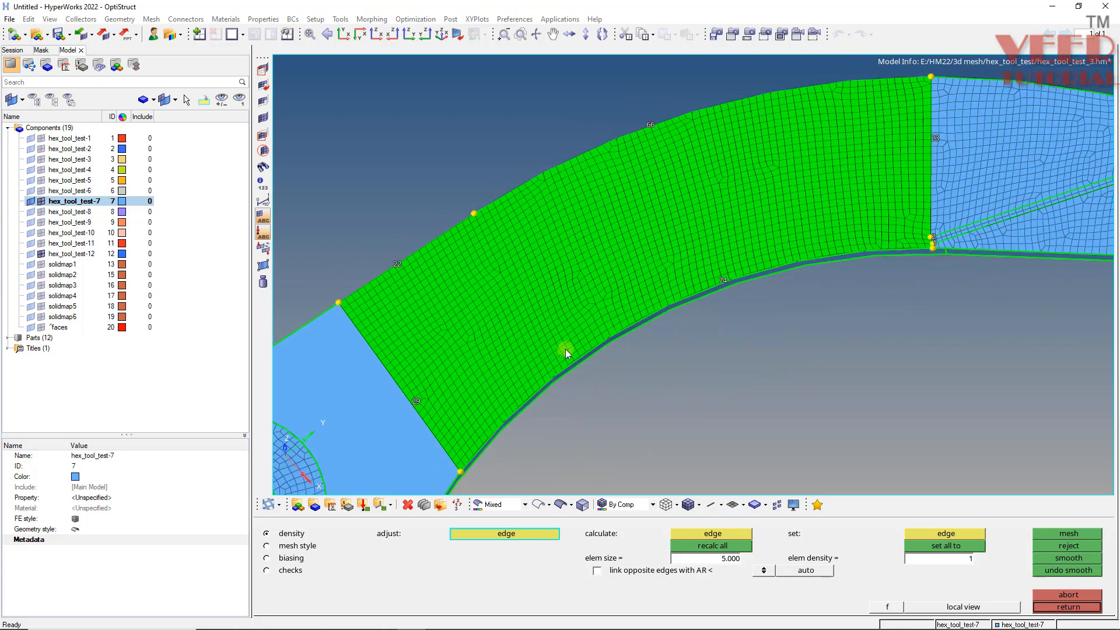
pyautogui.keyDown('ctrl'); pyautogui.scroll(5, 746, 275); pyautogui.keyUp('ctrl')
pyautogui.click(820, 240)
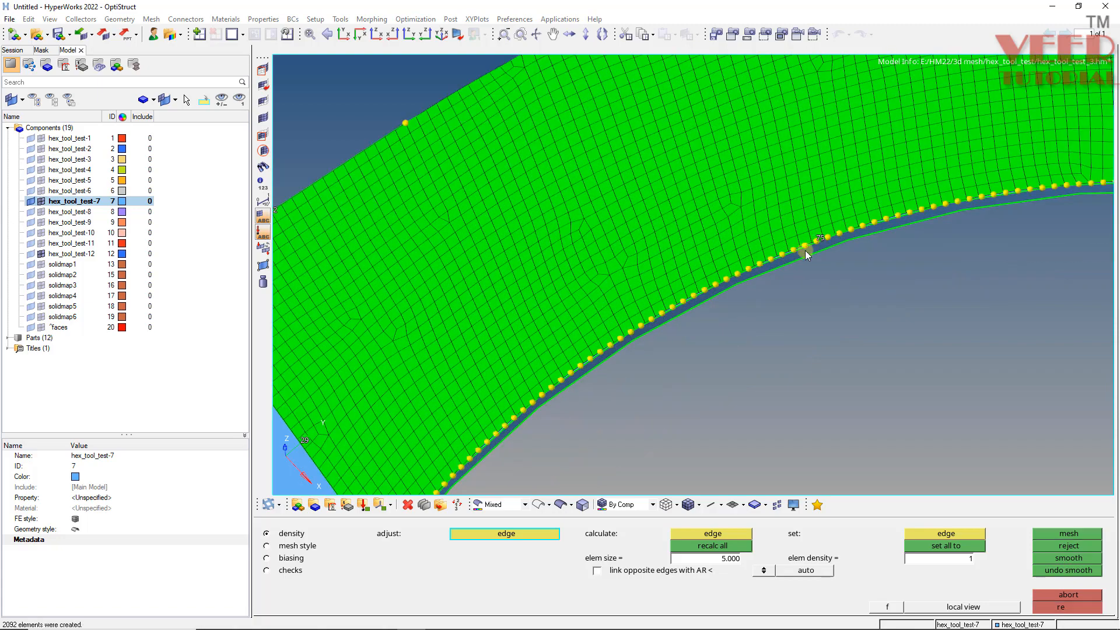
pyautogui.keyDown('ctrl'); pyautogui.scroll(-5, 489, 362); pyautogui.keyUp('ctrl')
pyautogui.keyDown('ctrl'); pyautogui.scroll(3, 427, 311); pyautogui.keyUp('ctrl')
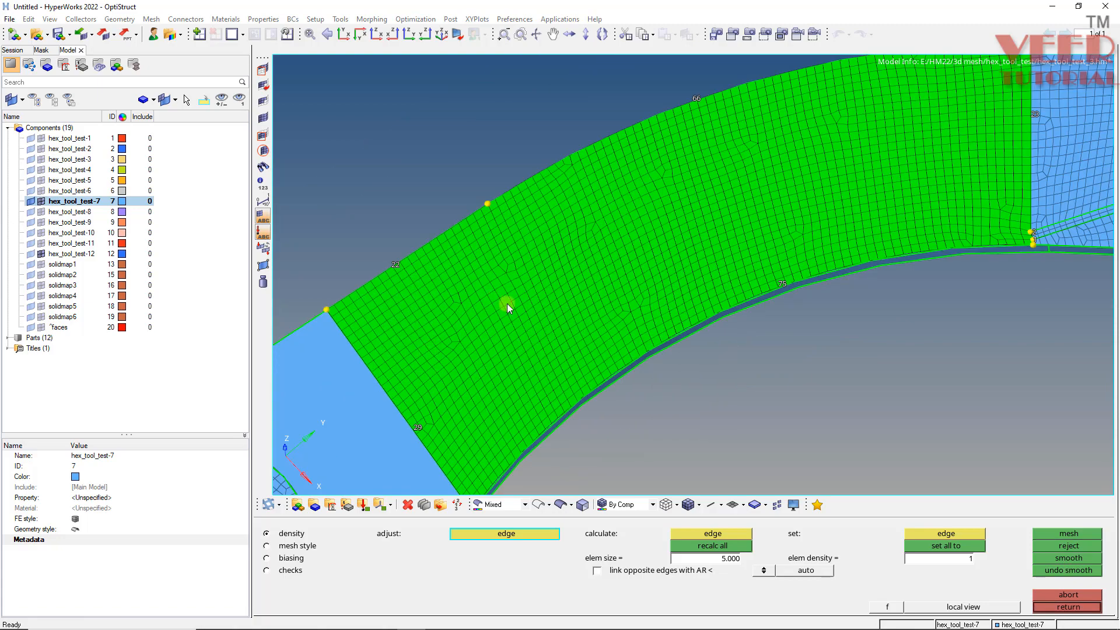
pyautogui.middleClick(512, 289)
pyautogui.keyDown('ctrl'); pyautogui.scroll(-4, 512, 292); pyautogui.keyUp('ctrl')
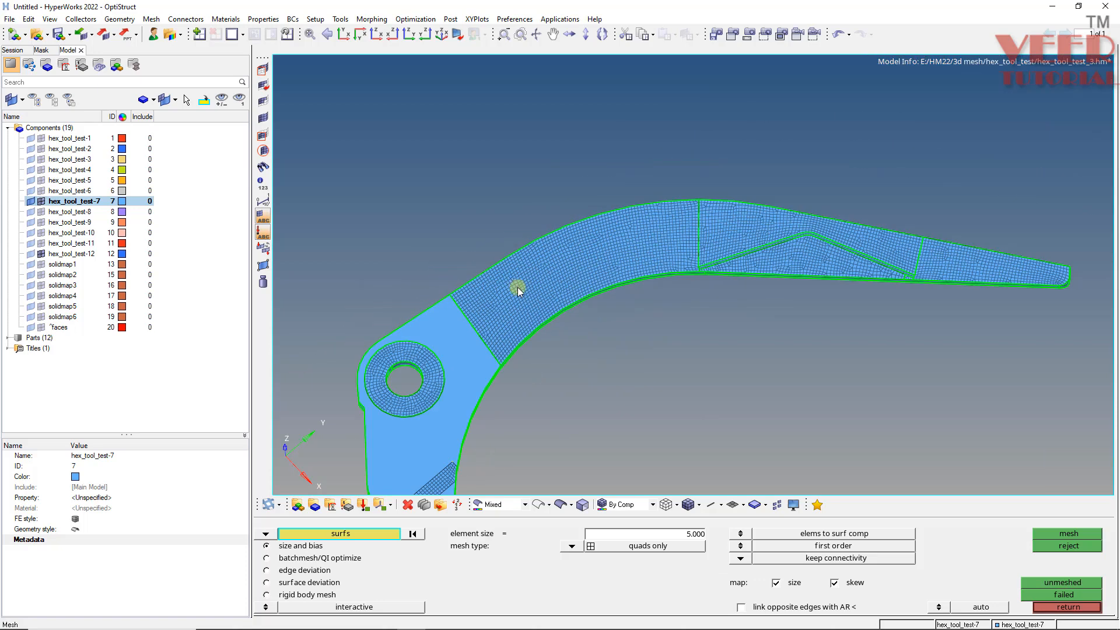
# - Equivalence the component's free-edge nodes again at tolerance 0.1
pyautogui.hotkey('shift', 'F3')
pyautogui.click(682, 251)
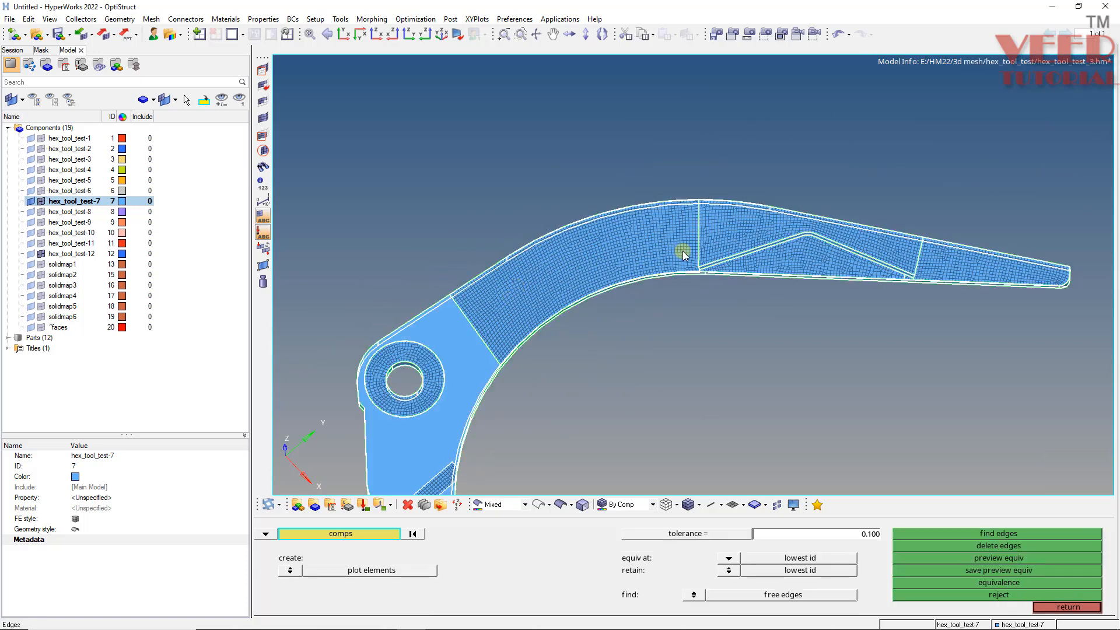
pyautogui.click(978, 559)
pyautogui.click(994, 582)
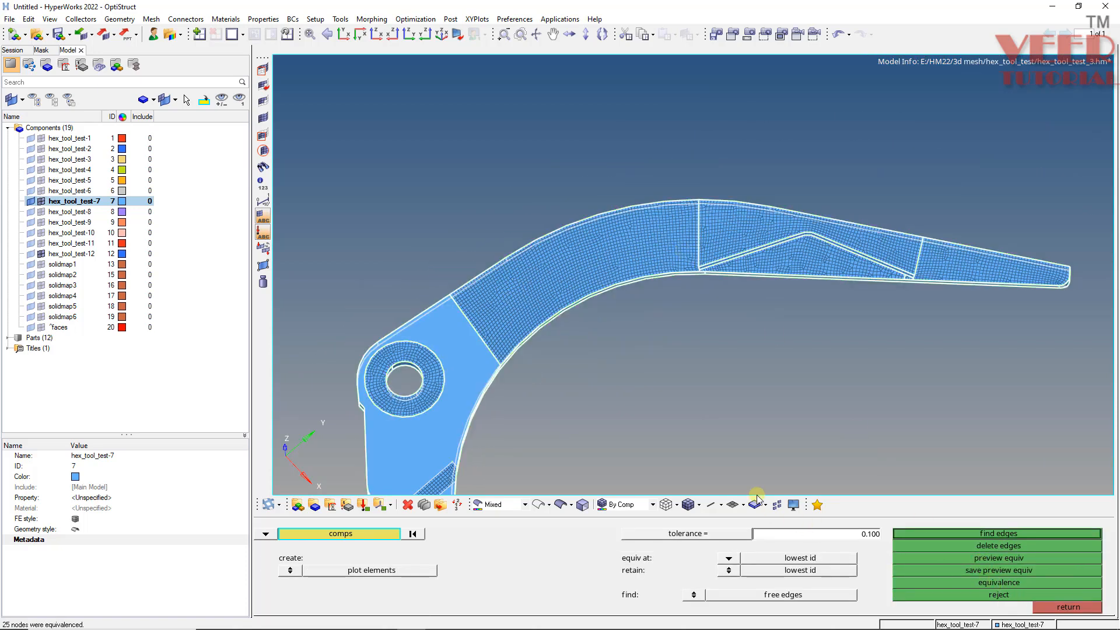
# - Clear all temporary nodes from the model
pyautogui.press('F11')
pyautogui.keyDown('ctrl'); pyautogui.scroll(-4, 563, 188); pyautogui.keyUp('ctrl')
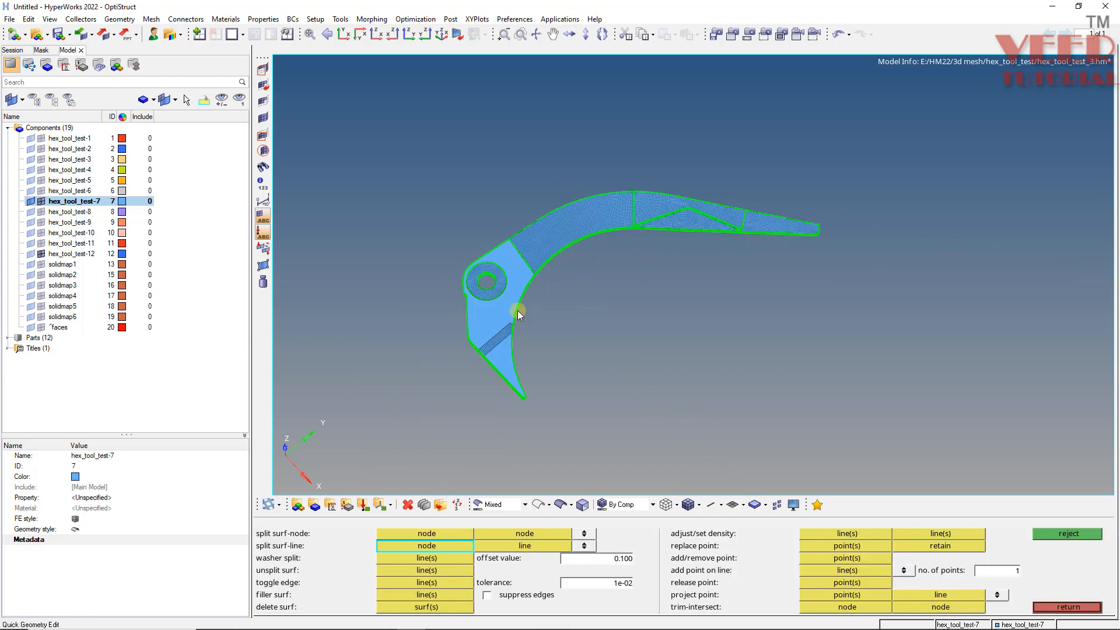
pyautogui.keyDown('ctrl'); pyautogui.scroll(5, 491, 334); pyautogui.keyUp('ctrl')
pyautogui.keyDown('ctrl'); pyautogui.moveTo(433, 395); pyautogui.dragTo(566, 442); pyautogui.keyUp('ctrl')
pyautogui.keyDown('ctrl'); pyautogui.scroll(4, 446, 291); pyautogui.keyUp('ctrl')
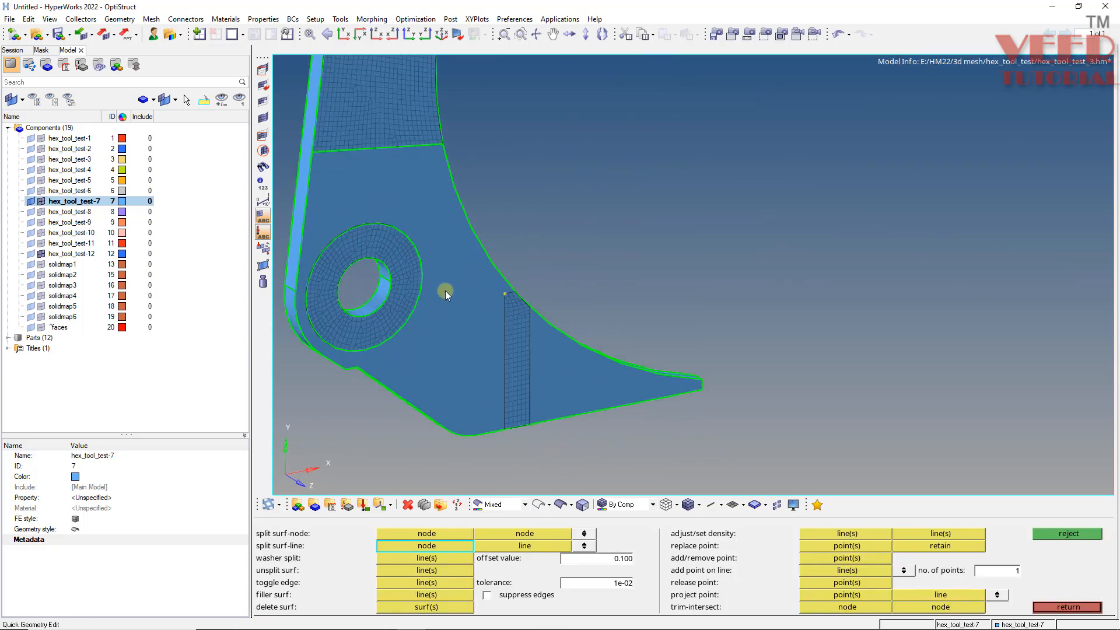
pyautogui.keyDown('ctrl'); pyautogui.moveTo(511, 312); pyautogui.dragTo(574, 382); pyautogui.keyUp('ctrl')
pyautogui.keyDown('ctrl'); pyautogui.scroll(-4, 485, 331); pyautogui.keyUp('ctrl')
pyautogui.keyDown('ctrl'); pyautogui.scroll(4, 384, 279); pyautogui.keyUp('ctrl')
pyautogui.keyDown('ctrl'); pyautogui.scroll(-4, 583, 389); pyautogui.keyUp('ctrl')
pyautogui.keyDown('ctrl'); pyautogui.scroll(4, 582, 391); pyautogui.keyUp('ctrl')
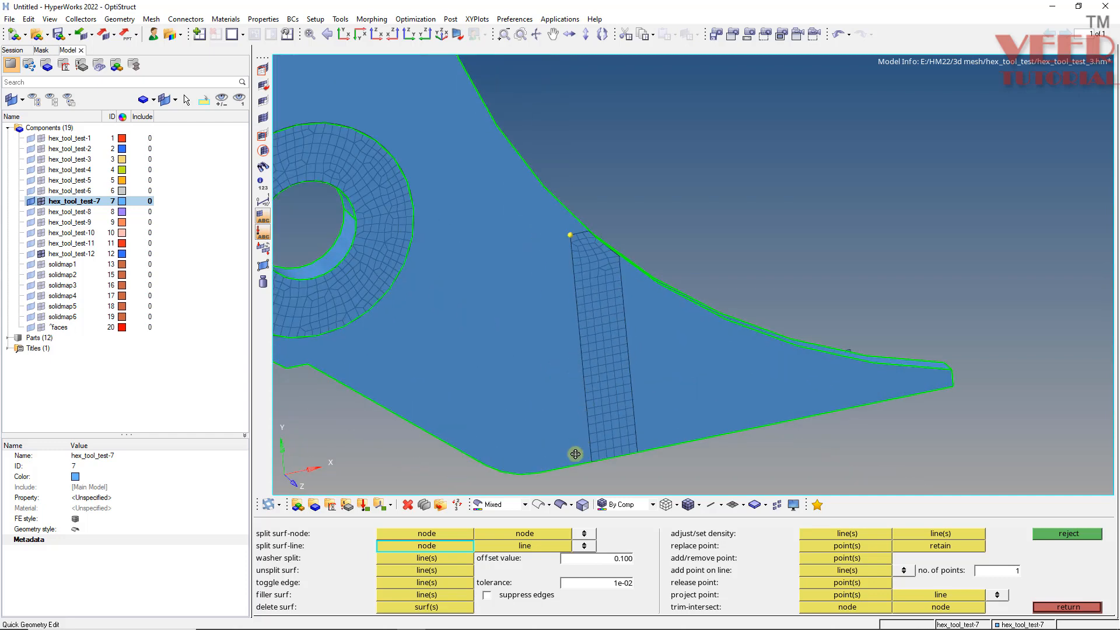
pyautogui.keyDown('ctrl'); pyautogui.moveTo(575, 455); pyautogui.dragTo(596, 351); pyautogui.keyUp('ctrl')
pyautogui.keyDown('ctrl'); pyautogui.scroll(4, 579, 230); pyautogui.keyUp('ctrl')
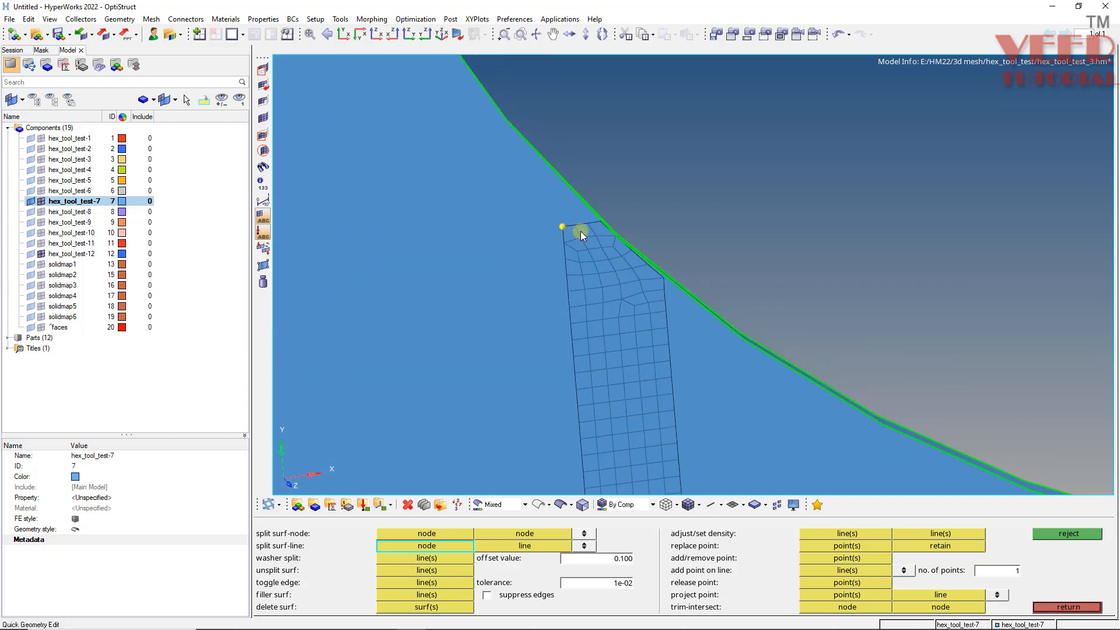
pyautogui.hotkey('shift', 'F2')
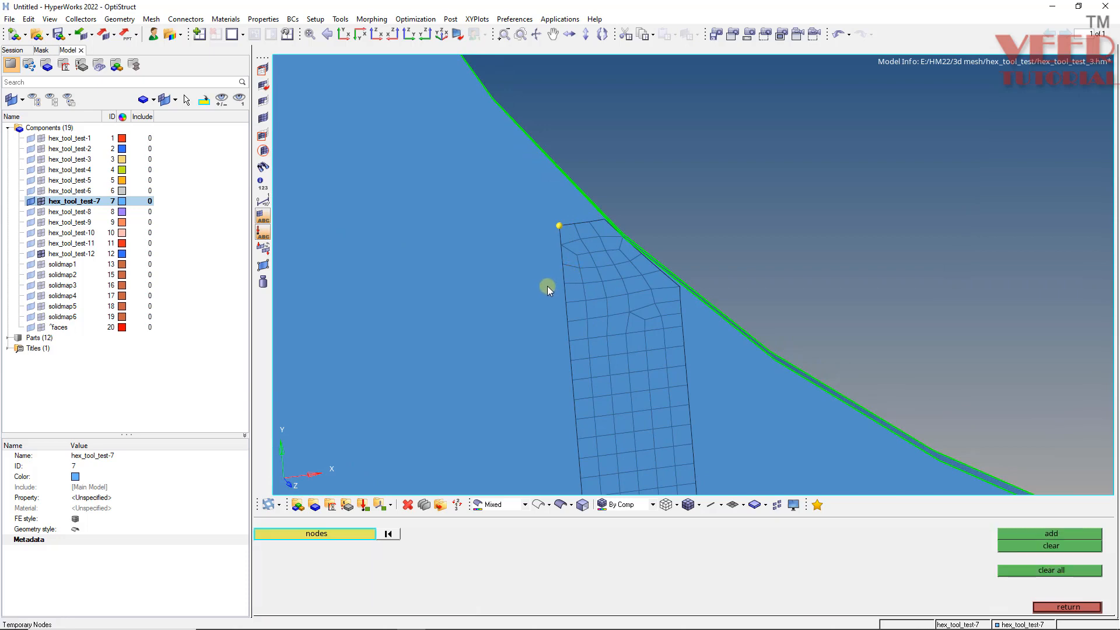
pyautogui.click(1050, 570)
# - Trim the arm surface with a node path along the meshed strip's left edge, from its bottom node to its top node
pyautogui.keyDown('ctrl'); pyautogui.scroll(-4, 606, 403); pyautogui.keyUp('ctrl')
pyautogui.keyDown('ctrl'); pyautogui.scroll(4, 499, 392); pyautogui.keyUp('ctrl')
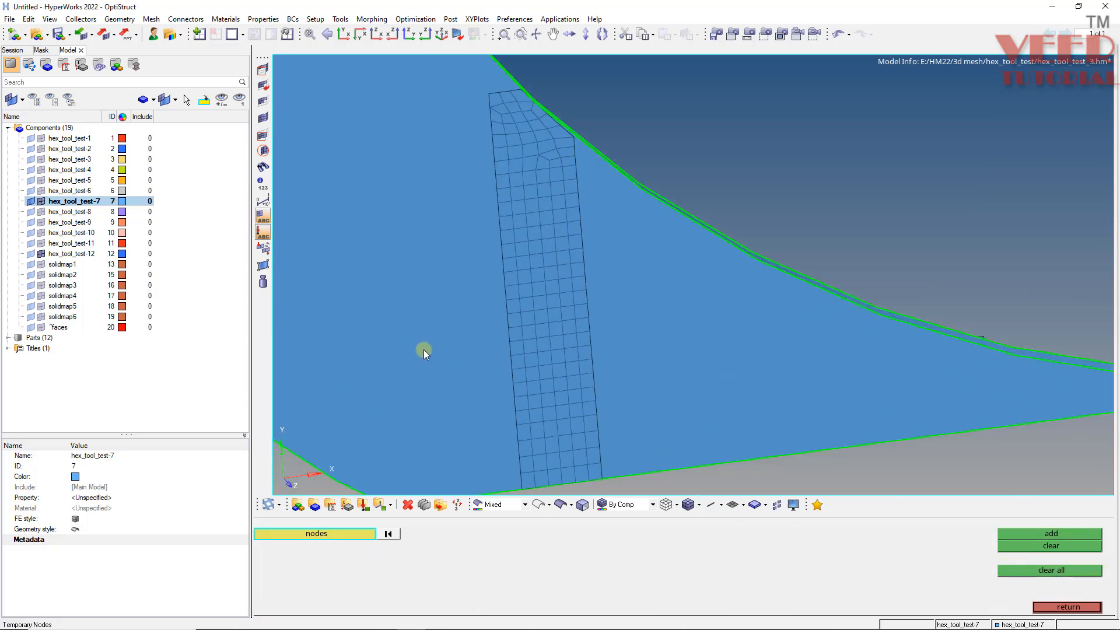
pyautogui.hotkey('shift', 'F9')
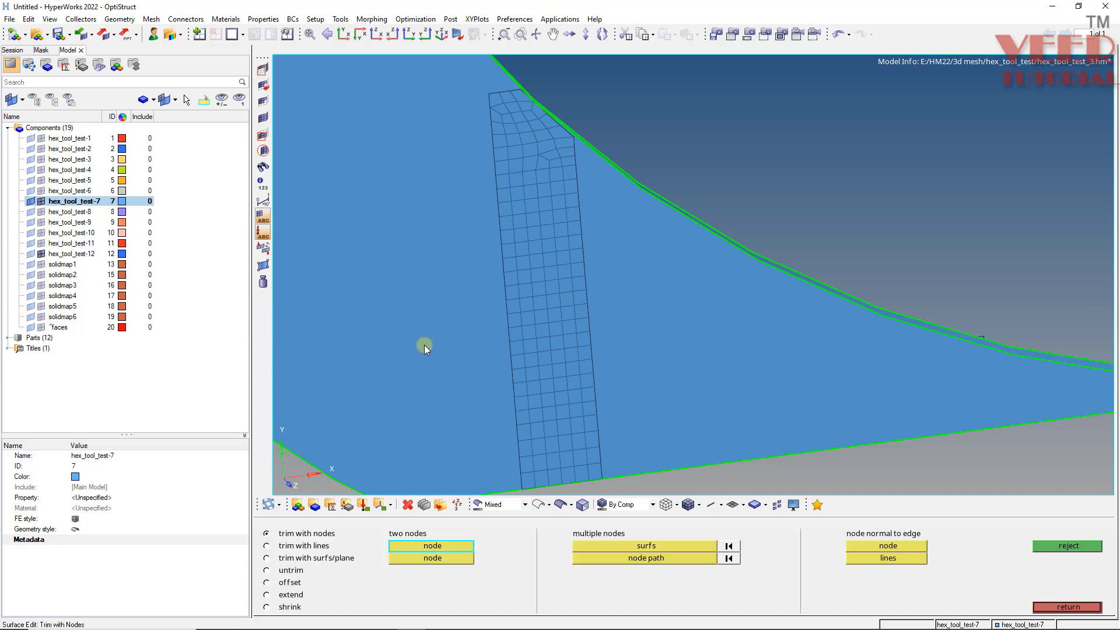
pyautogui.click(623, 548)
pyautogui.click(384, 317)
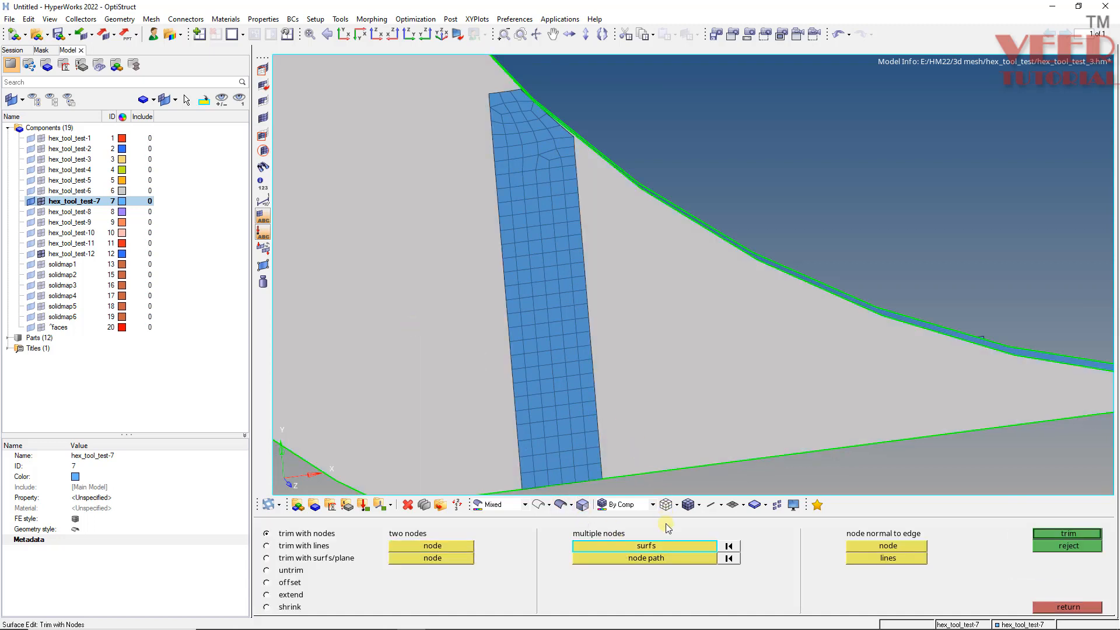
pyautogui.click(646, 560)
pyautogui.click(523, 492)
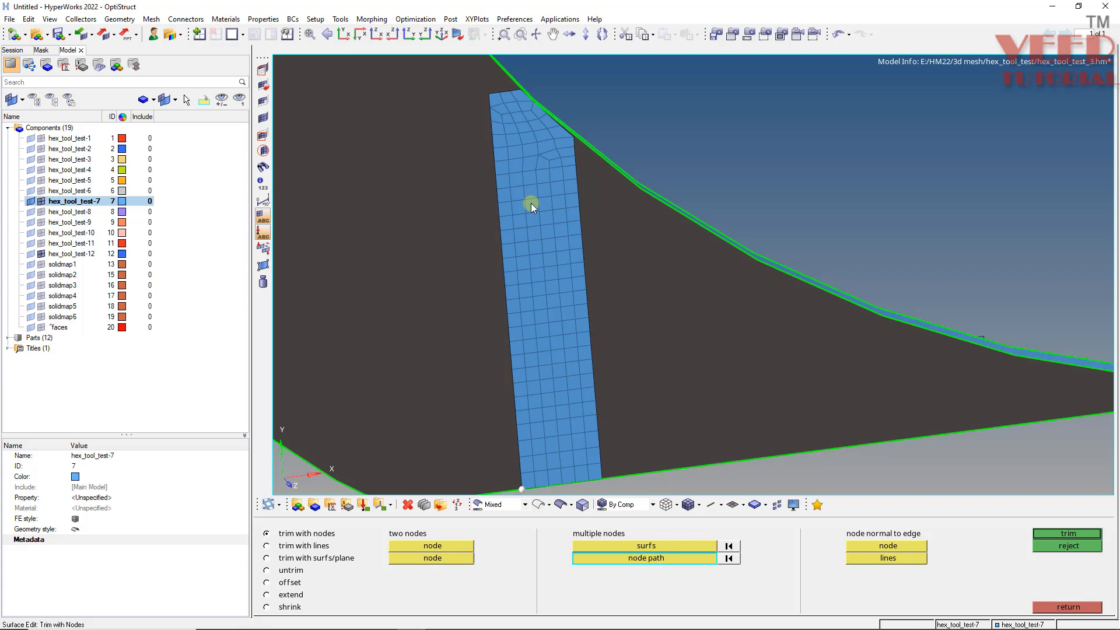
pyautogui.click(489, 93)
pyautogui.click(1060, 534)
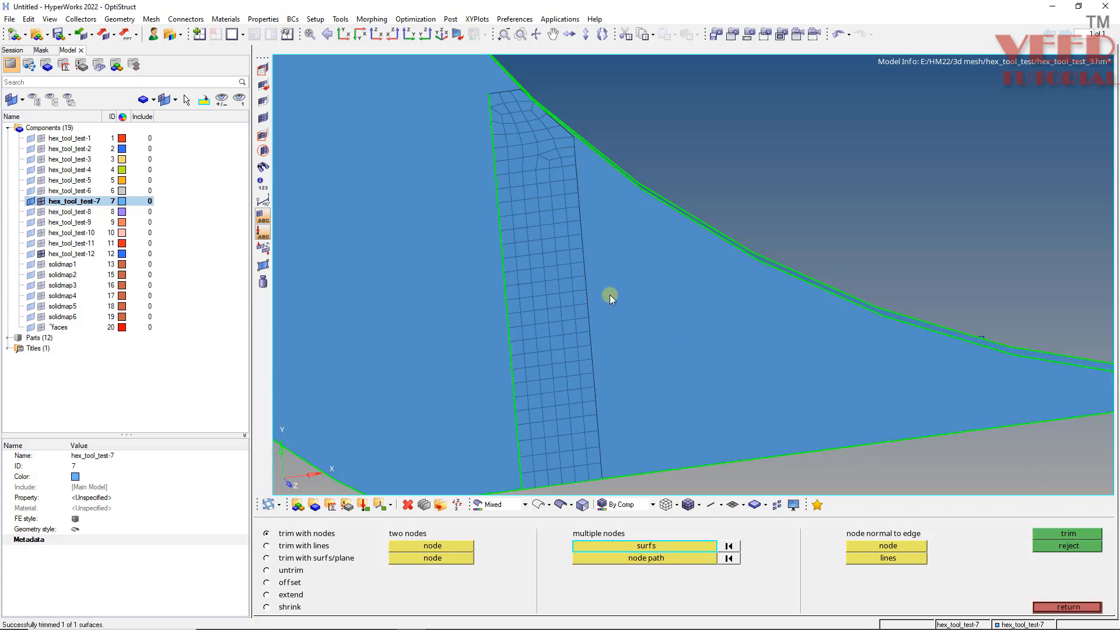
# - Project the nodes along the meshed strip's top edge onto the neighbouring surface edge line, along the line normal
pyautogui.scroll(-4, 610, 295)
pyautogui.scroll(3, 606, 330)
pyautogui.scroll(5, 532, 167)
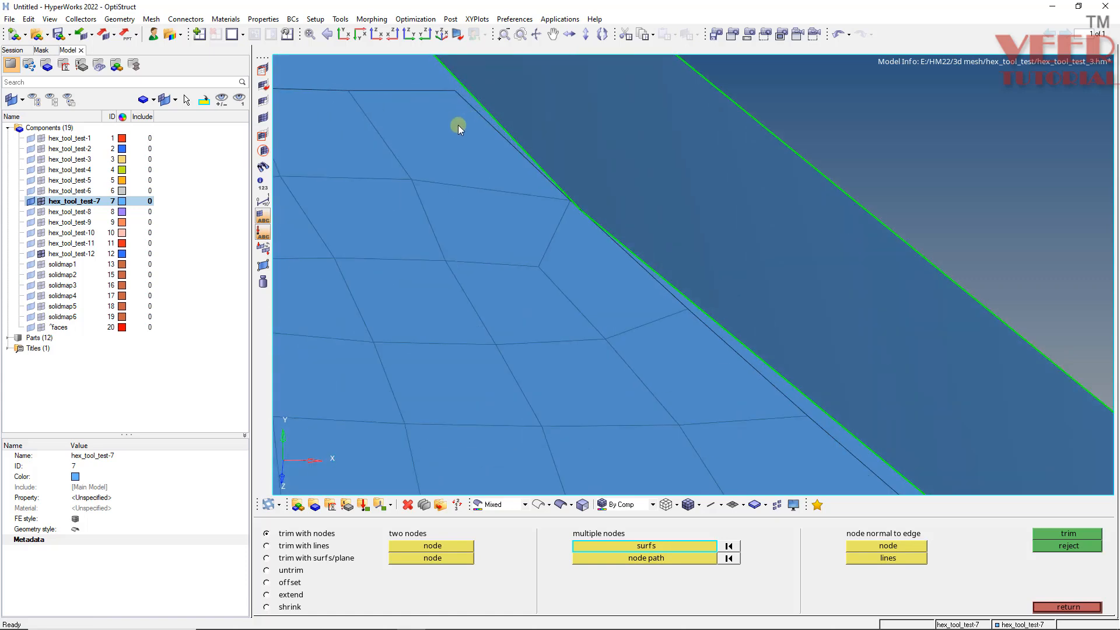
pyautogui.scroll(-3, 457, 125)
pyautogui.scroll(3, 681, 331)
pyautogui.scroll(-1, 697, 355)
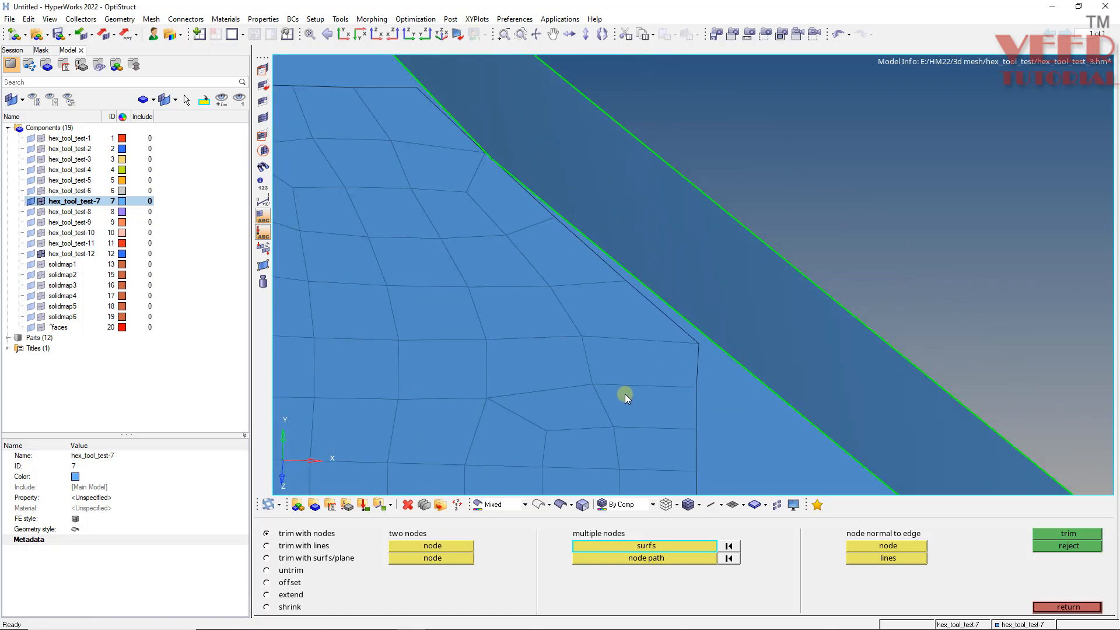
pyautogui.hotkey('shift', 'F7')
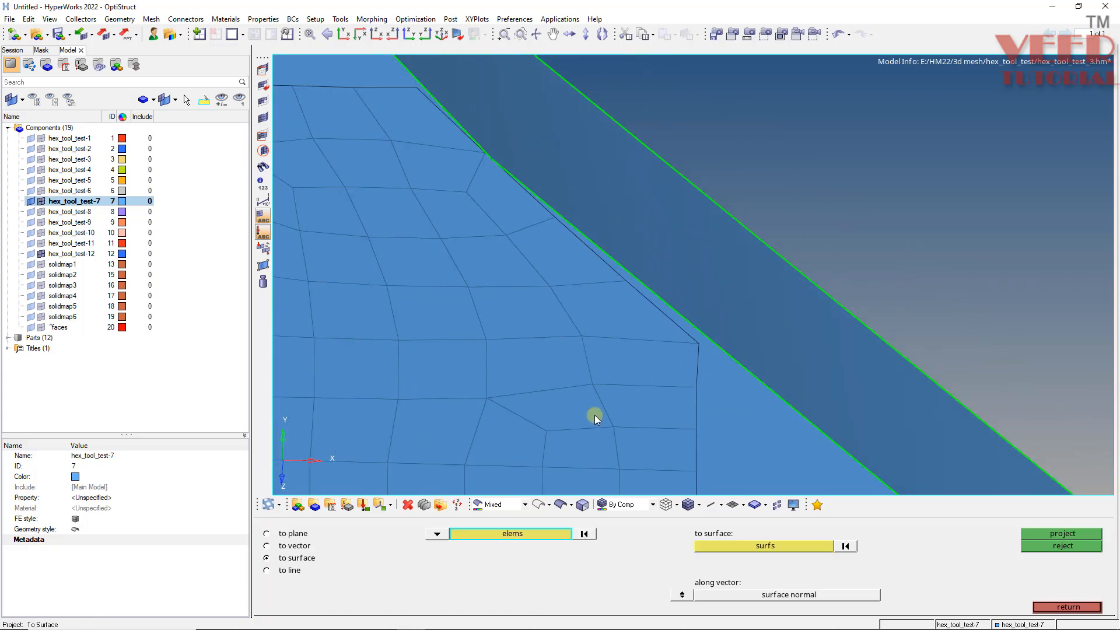
pyautogui.click(286, 533)
pyautogui.click(289, 570)
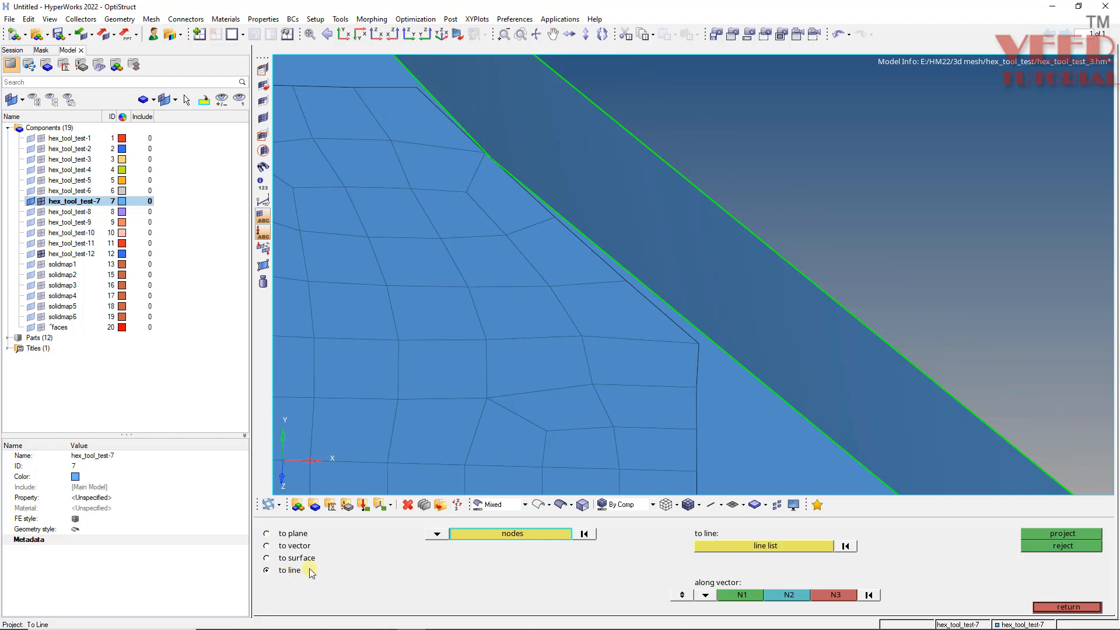
pyautogui.click(682, 594)
pyautogui.click(696, 341)
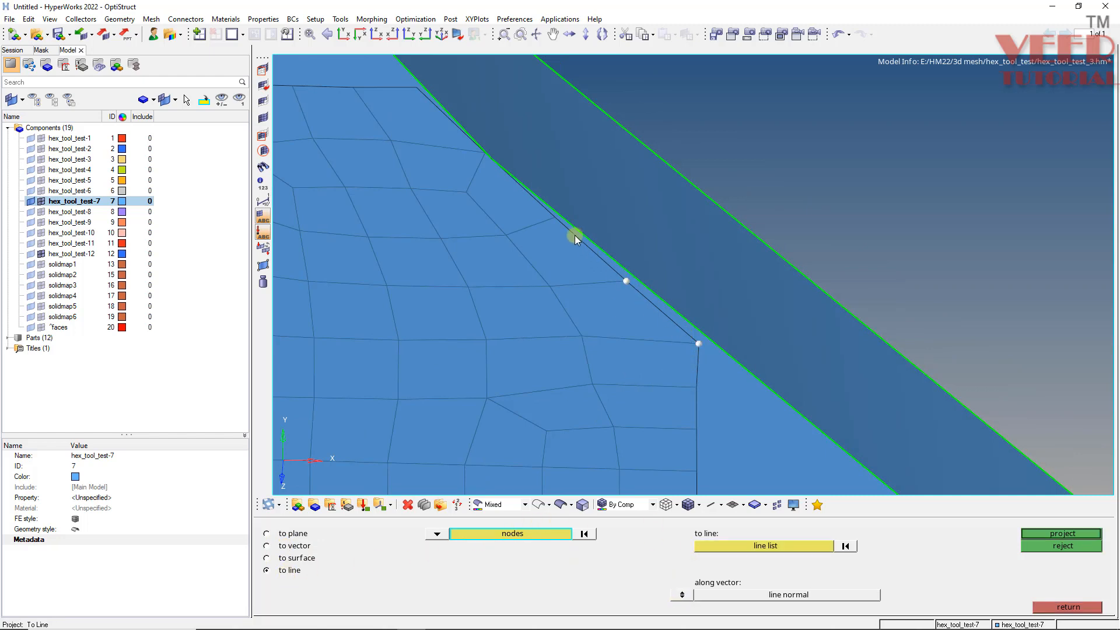
pyautogui.keyDown('ctrl'); pyautogui.scroll(-4, 558, 258); pyautogui.keyUp('ctrl')
pyautogui.click(499, 180)
pyautogui.keyDown('ctrl'); pyautogui.scroll(3, 500, 180); pyautogui.keyUp('ctrl')
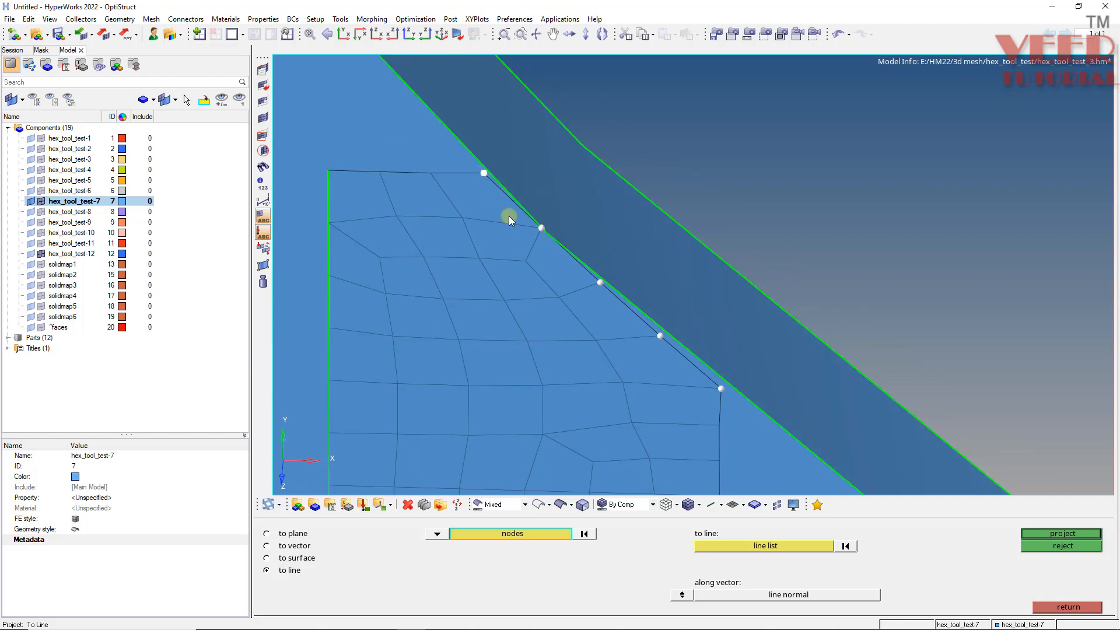
pyautogui.click(770, 547)
pyautogui.click(627, 302)
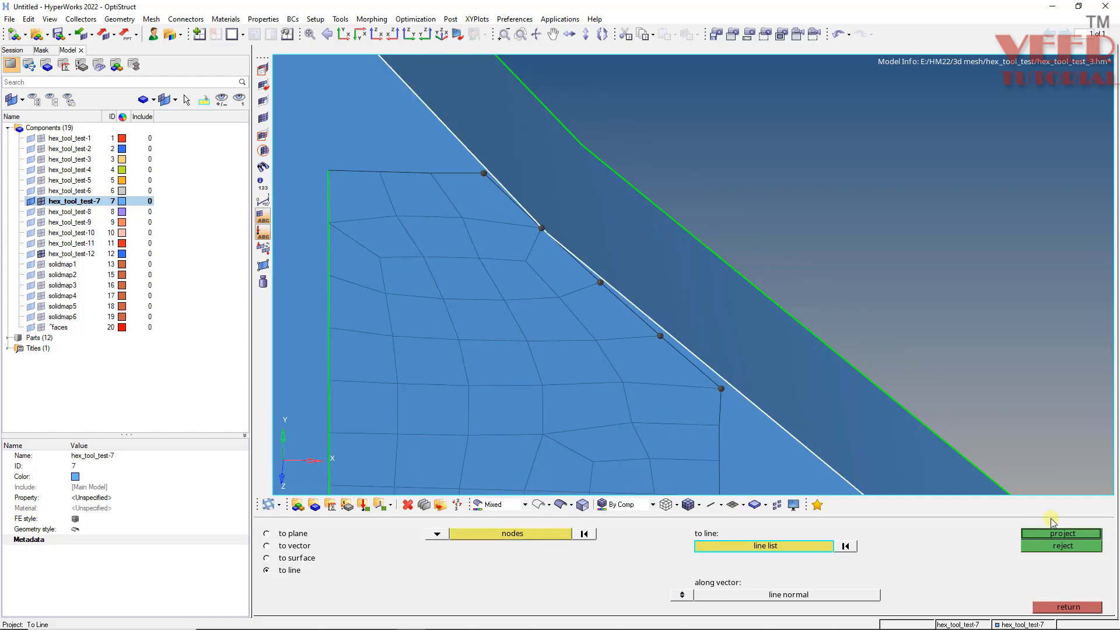
pyautogui.click(1060, 533)
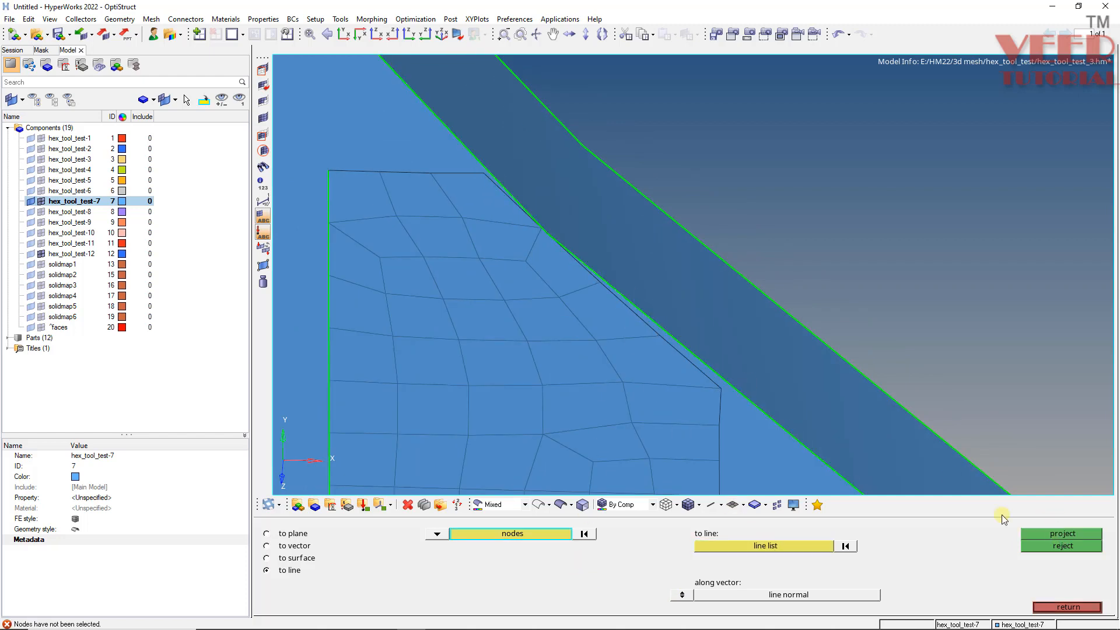
# - Trim the arm surface with a node path along the meshed strip's right edge
pyautogui.keyDown('ctrl'); pyautogui.scroll(-3, 518, 196); pyautogui.keyUp('ctrl')
pyautogui.keyDown('ctrl'); pyautogui.scroll(3, 578, 265); pyautogui.keyUp('ctrl')
pyautogui.keyDown('ctrl'); pyautogui.moveTo(605, 296); pyautogui.dragTo(636, 366); pyautogui.keyUp('ctrl')
pyautogui.keyDown('ctrl'); pyautogui.scroll(-4, 563, 281); pyautogui.keyUp('ctrl')
pyautogui.keyDown('ctrl'); pyautogui.scroll(-4, 556, 278); pyautogui.keyUp('ctrl')
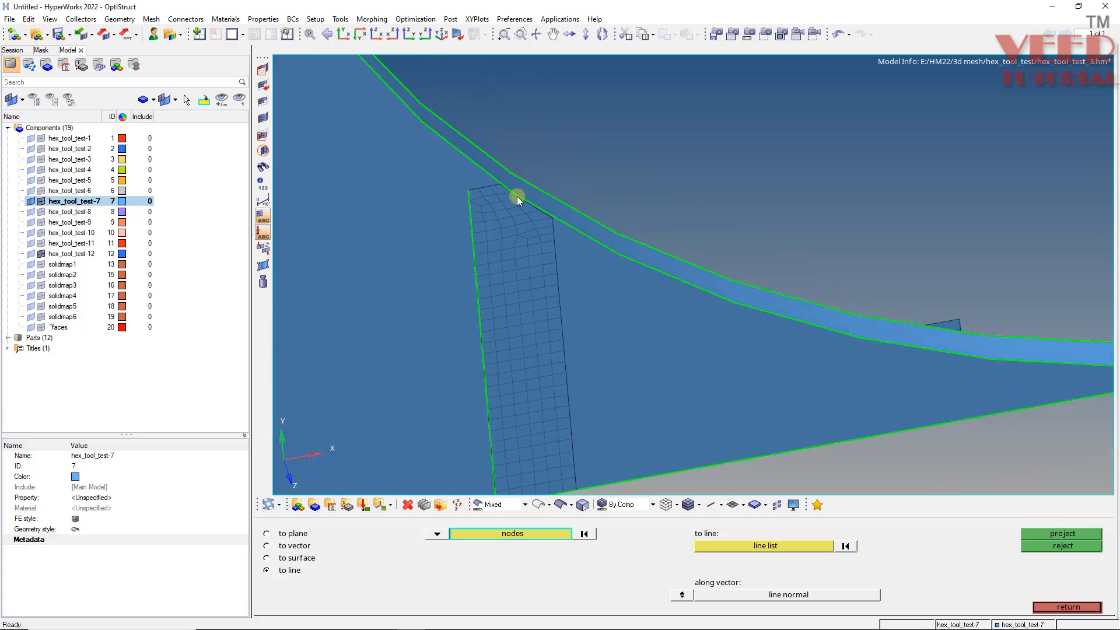
pyautogui.hotkey('shift', 'F9')
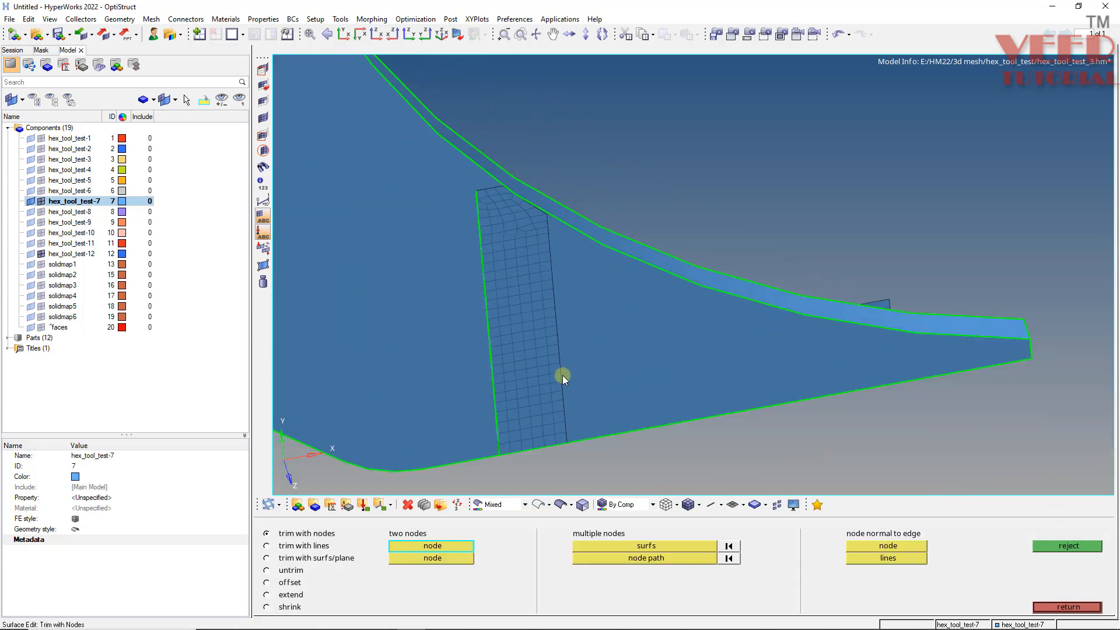
pyautogui.click(587, 406)
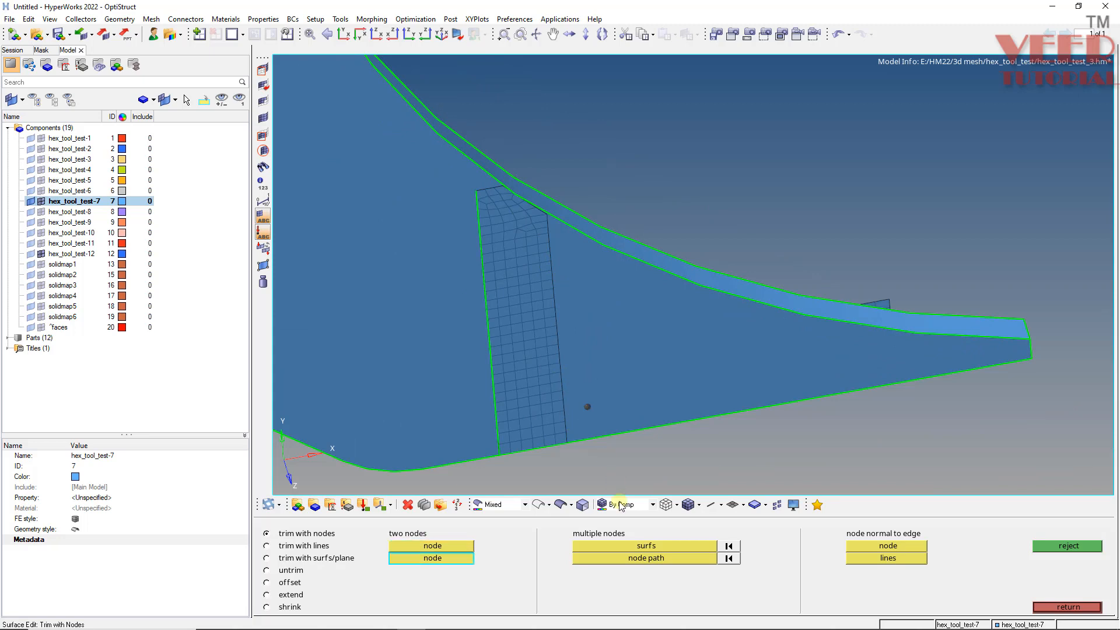
pyautogui.click(699, 545)
pyautogui.click(596, 344)
pyautogui.click(699, 558)
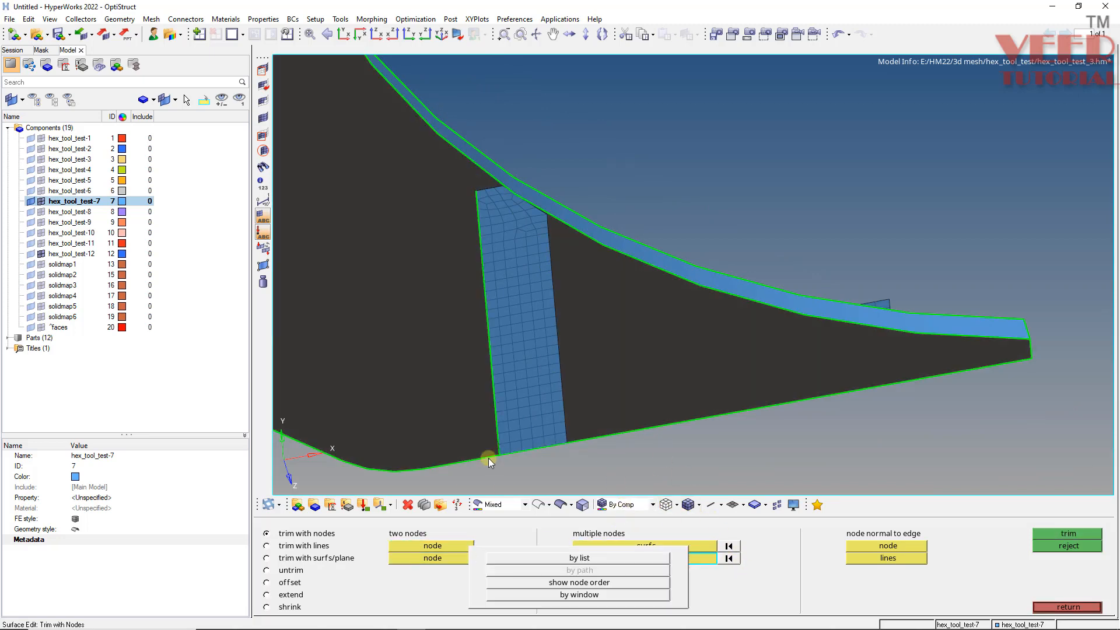
pyautogui.click(568, 433)
pyautogui.rightClick(568, 433)
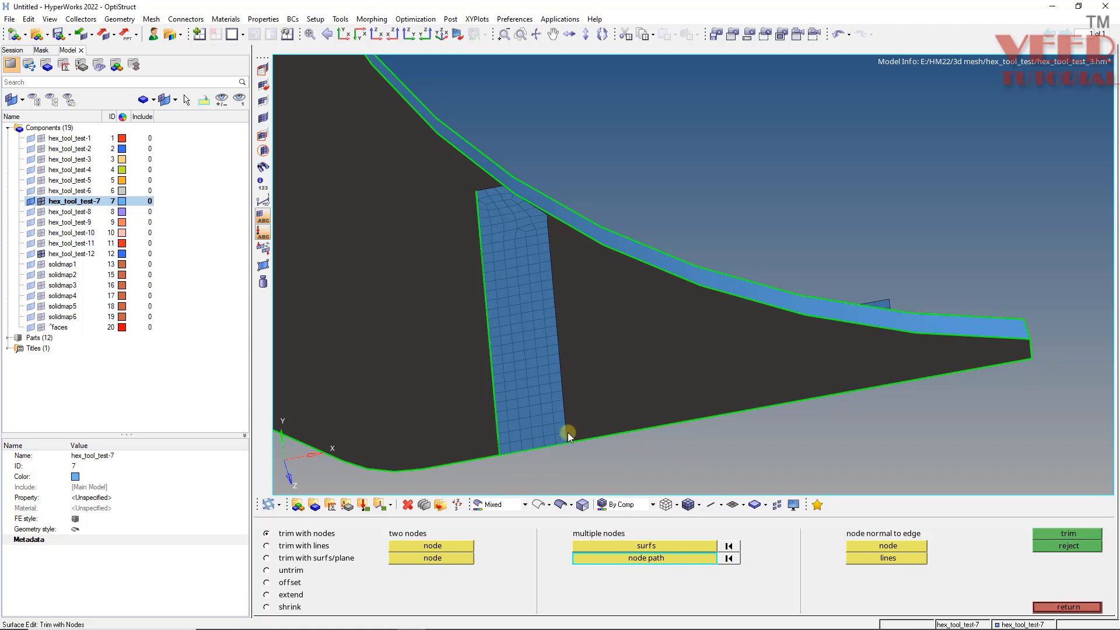
pyautogui.click(567, 442)
pyautogui.scroll(2, 546, 213)
pyautogui.click(547, 214)
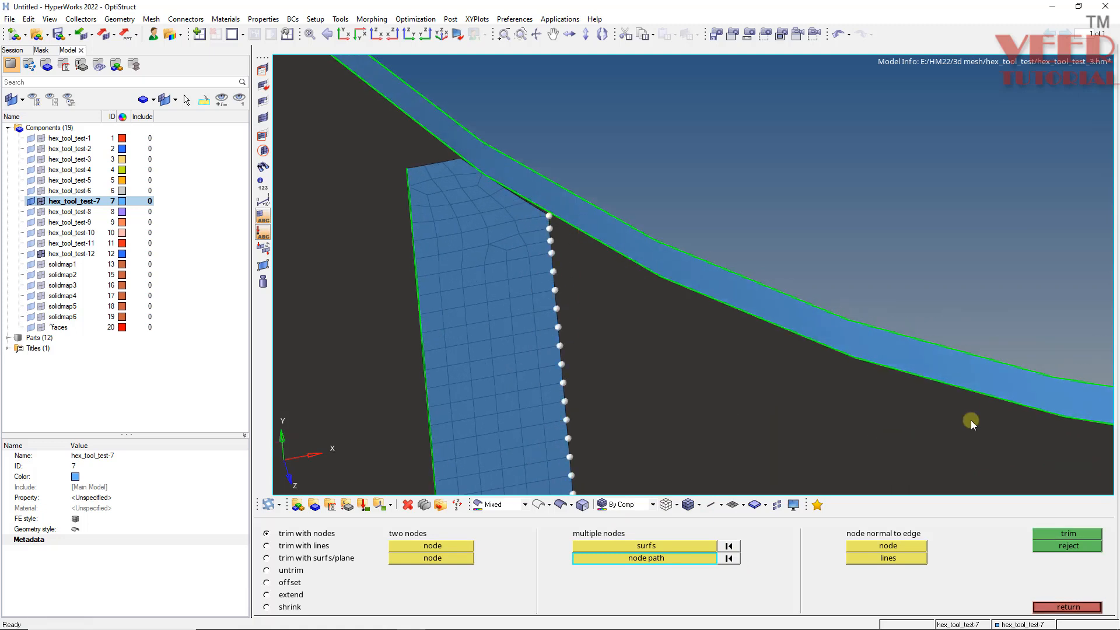
pyautogui.click(1069, 533)
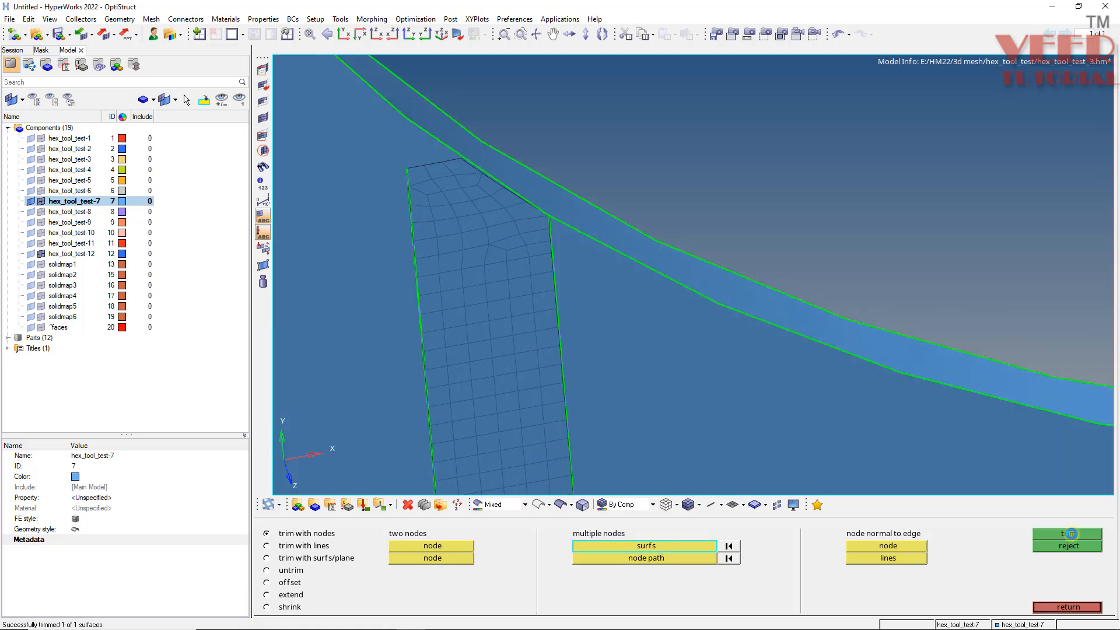
# - Trim the surface above the strip with a node path across the strip's top edge
pyautogui.keyDown('ctrl'); pyautogui.moveTo(608, 226); pyautogui.dragTo(485, 155); pyautogui.keyUp('ctrl')
pyautogui.scroll(3, 471, 155)
pyautogui.click(458, 303)
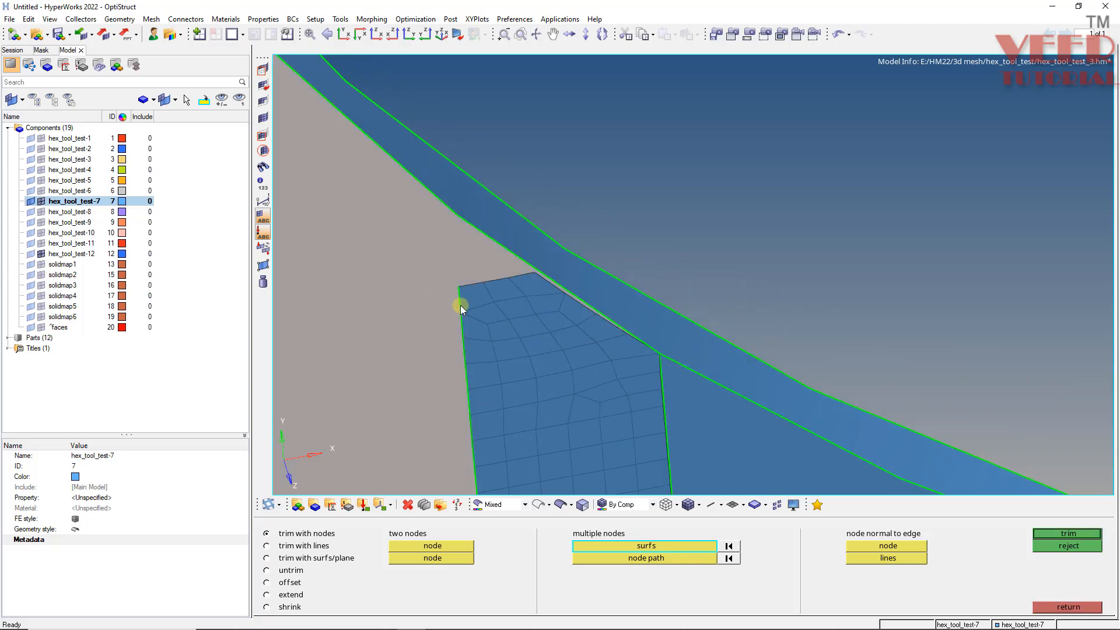
pyautogui.click(637, 557)
pyautogui.scroll(2, 492, 316)
pyautogui.click(449, 280)
pyautogui.click(555, 260)
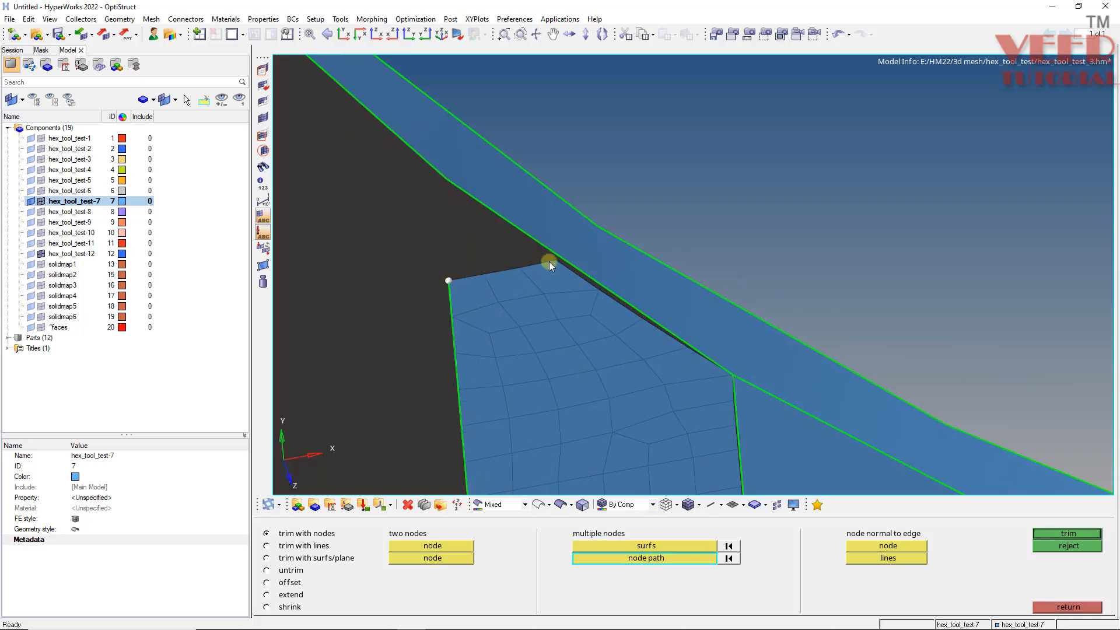
pyautogui.click(1056, 536)
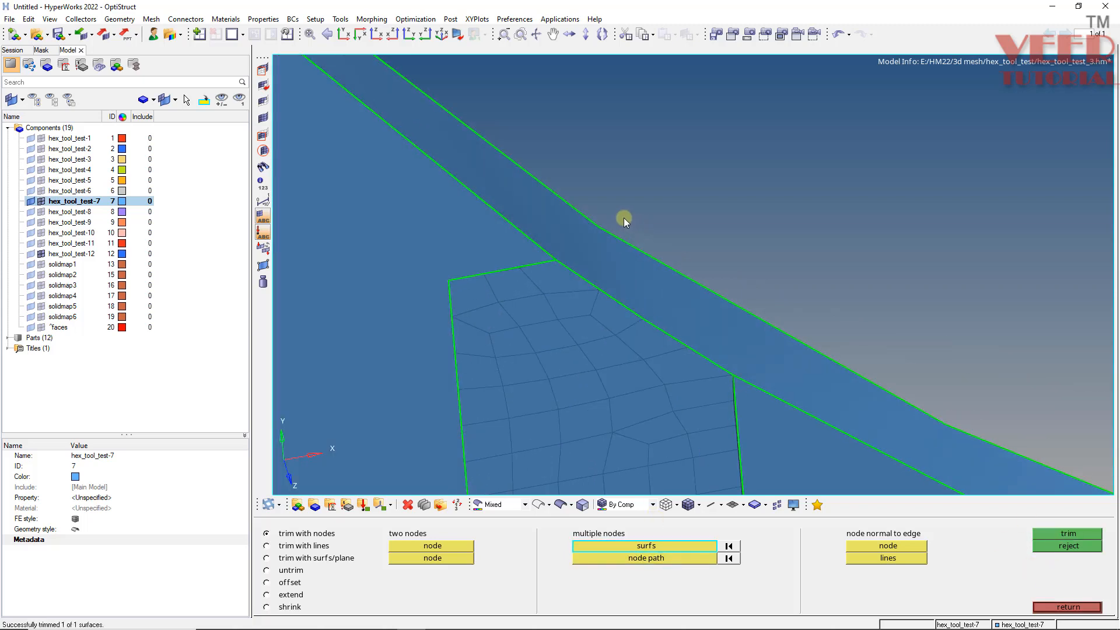
# - Associate the strip's mesh nodes, selected by face, to the underlying surface at tolerance 0.100
pyautogui.scroll(-4, 463, 216)
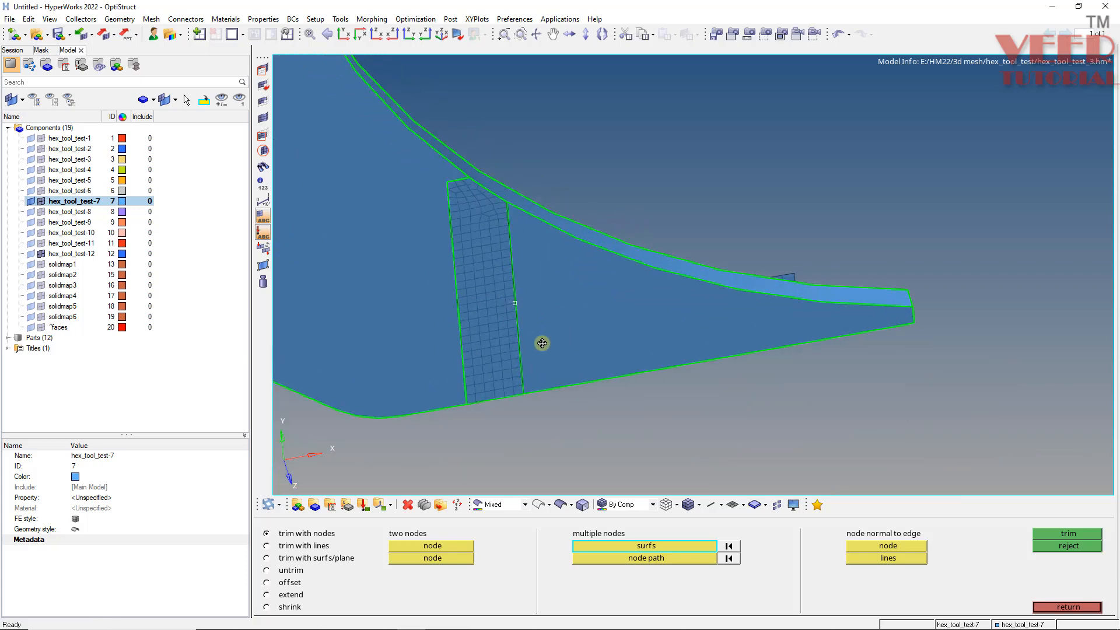
pyautogui.scroll(-4, 525, 324)
pyautogui.scroll(3, 432, 220)
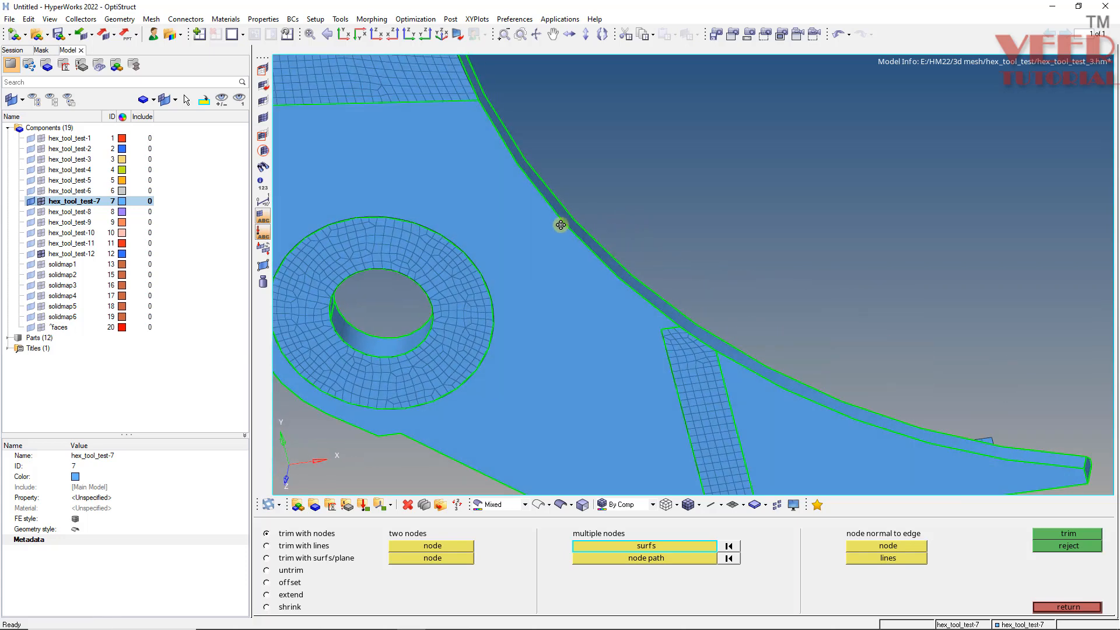
pyautogui.scroll(2, 654, 229)
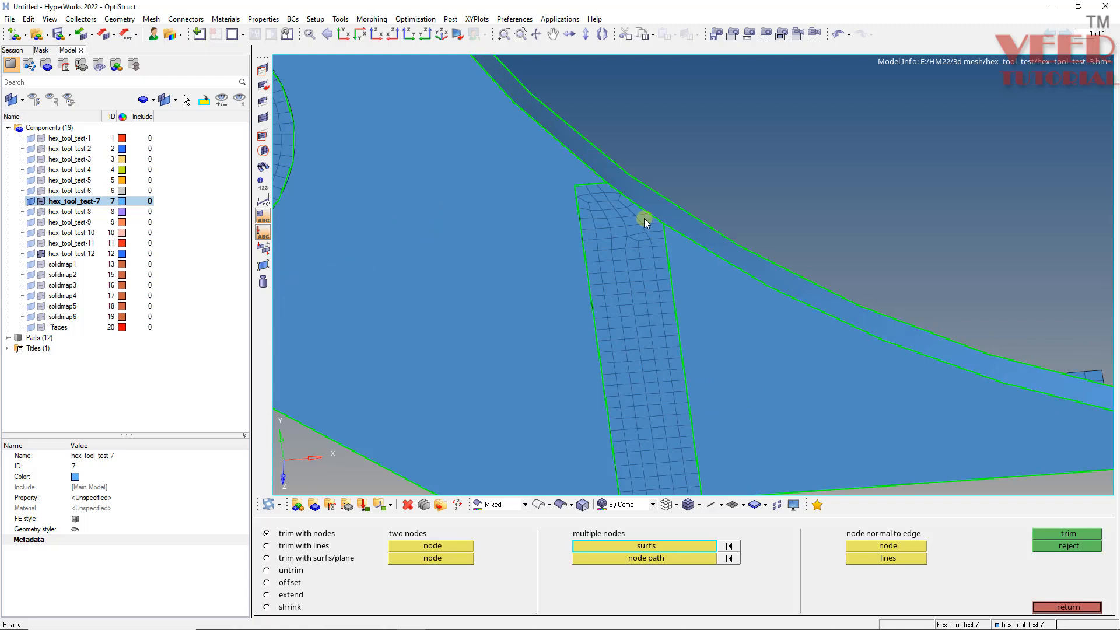
pyautogui.press('F9')
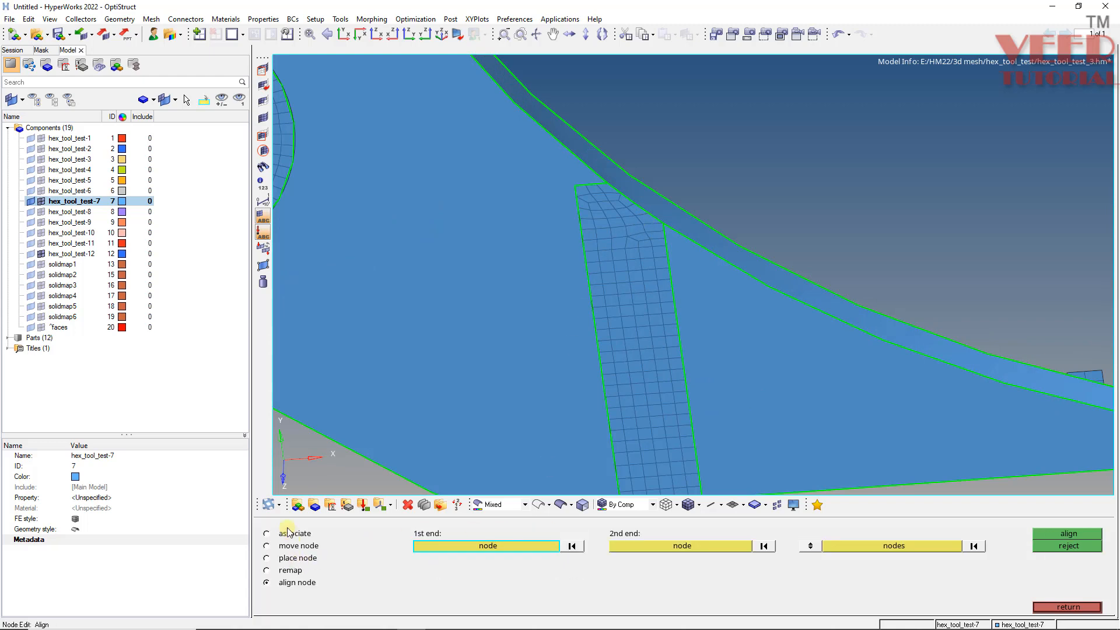
pyautogui.click(289, 534)
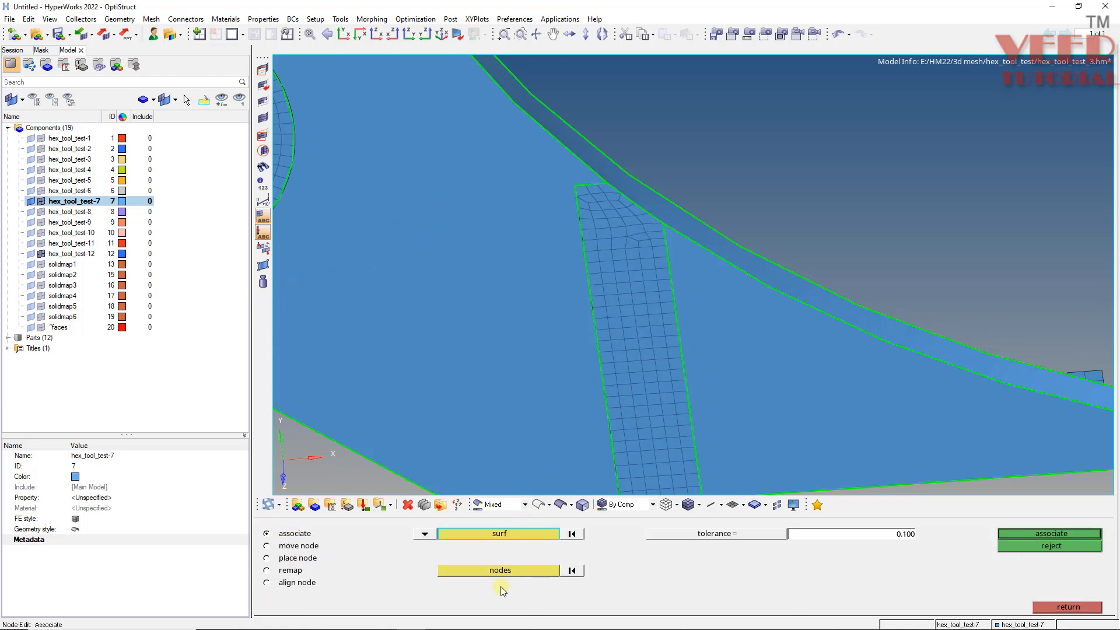
pyautogui.click(650, 361)
pyautogui.click(505, 571)
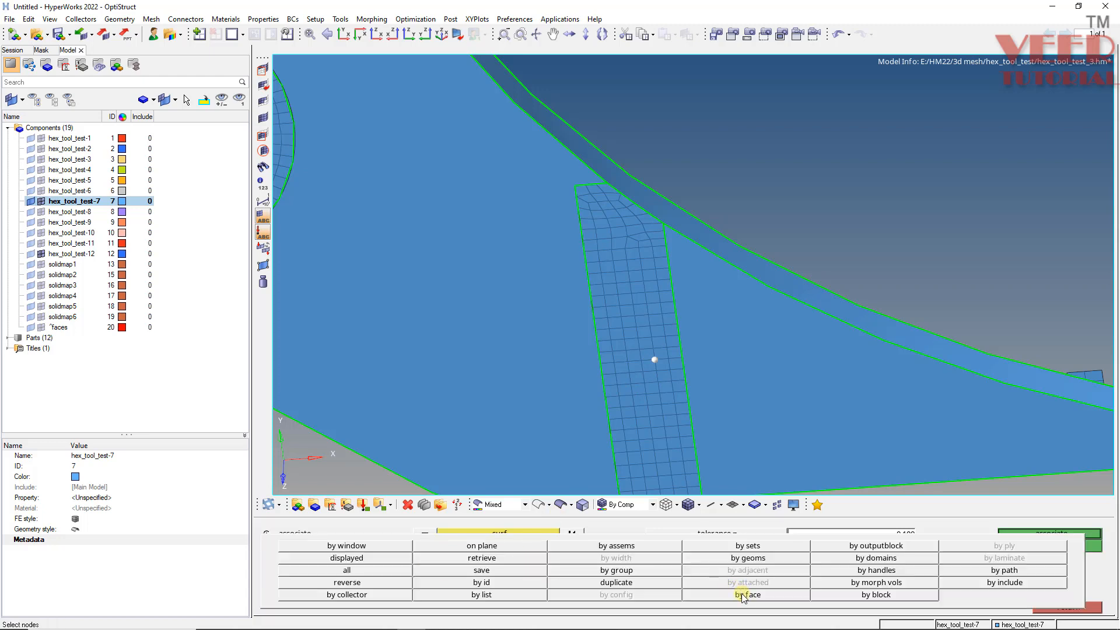
pyautogui.click(742, 595)
pyautogui.click(1058, 534)
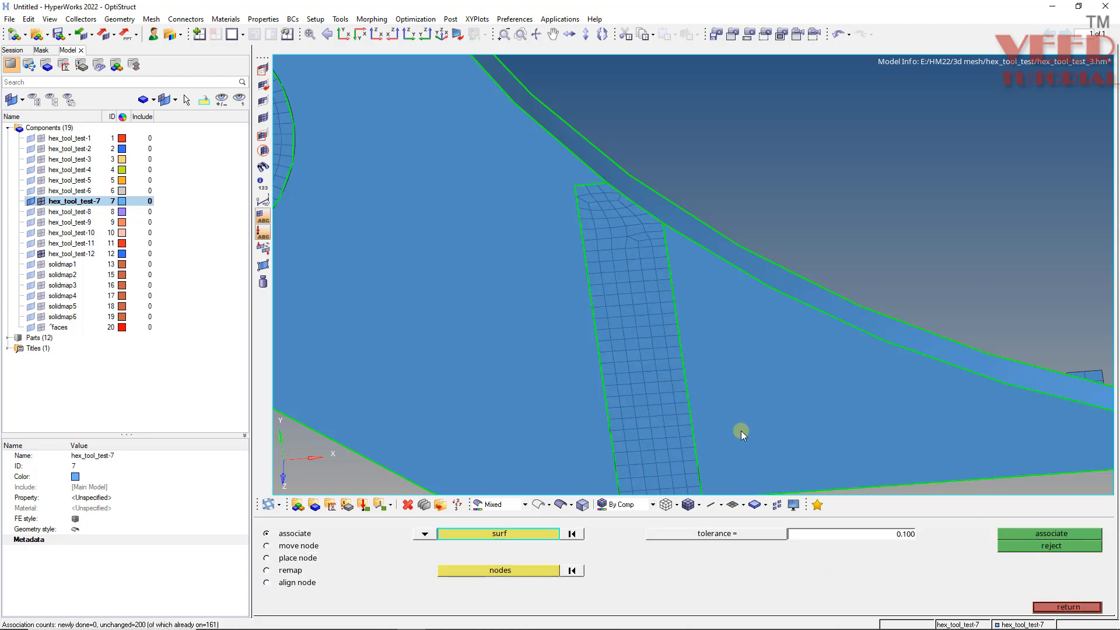
# - Mesh the surface left of the strip interactively with quad-only elements at element size 5.000
pyautogui.press('F12')
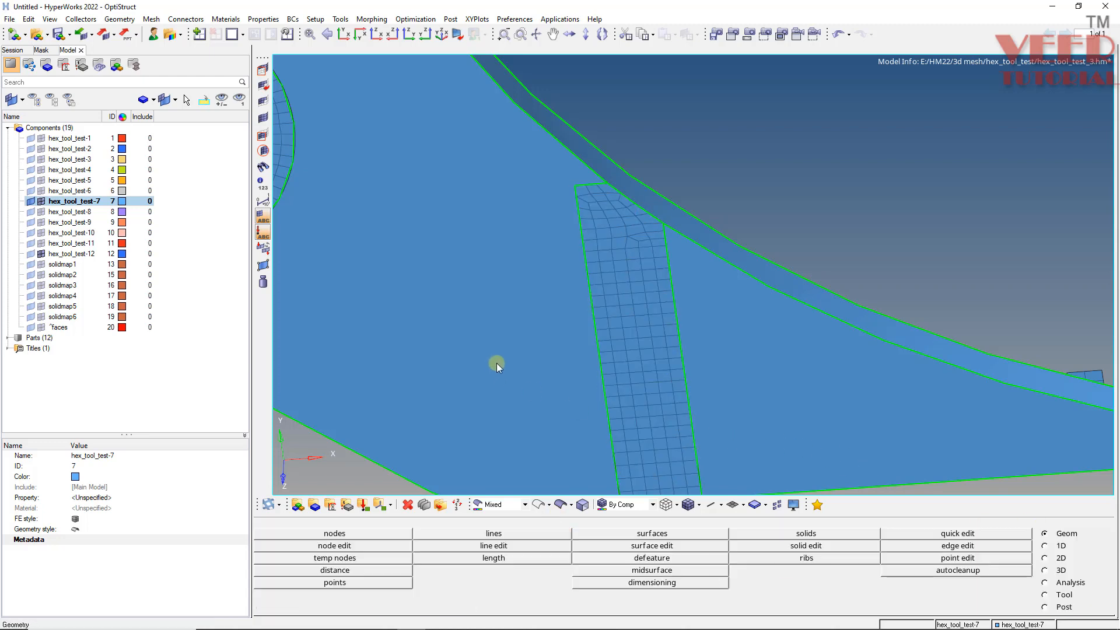
pyautogui.scroll(-4, 511, 344)
pyautogui.keyDown('ctrl'); pyautogui.moveTo(445, 219); pyautogui.dragTo(579, 345, button='right'); pyautogui.keyUp('ctrl')
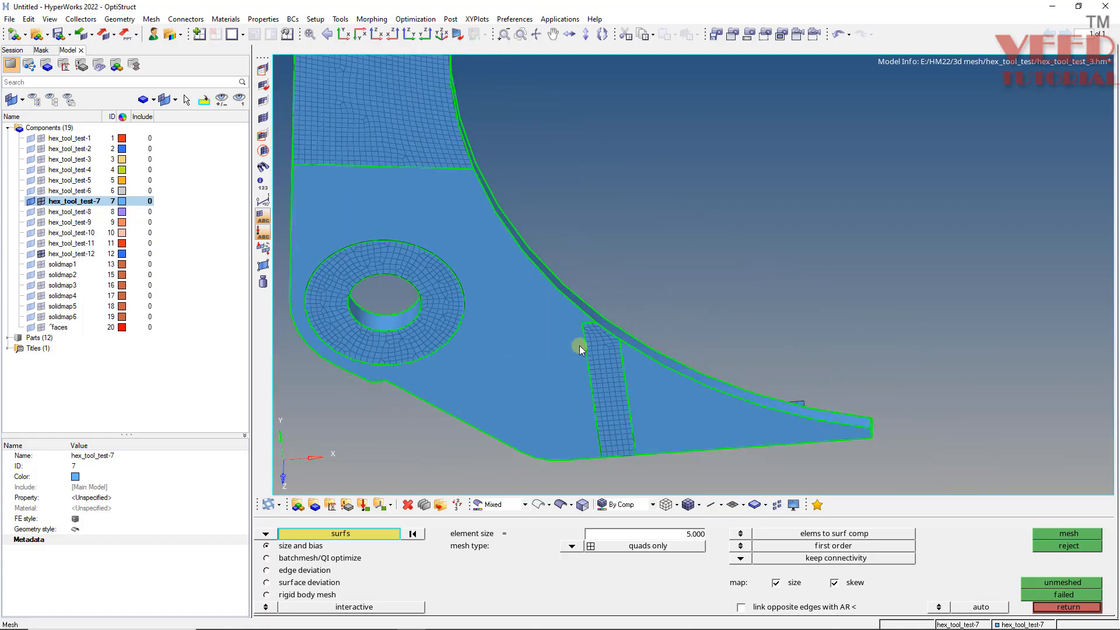
pyautogui.scroll(4, 440, 221)
pyautogui.click(454, 225)
pyautogui.middleClick(453, 225)
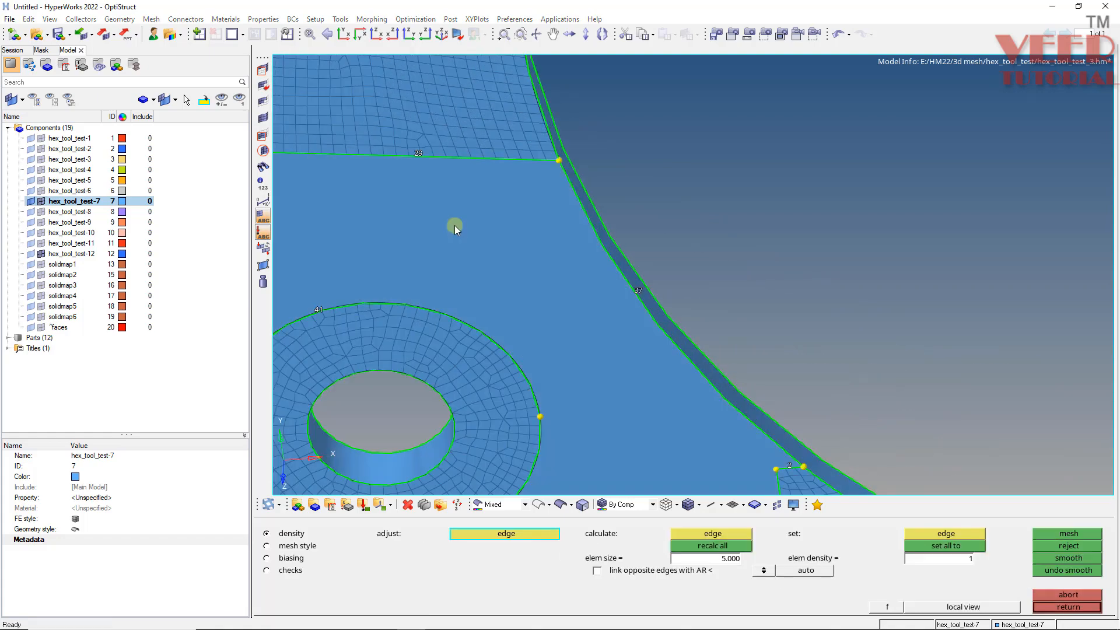
pyautogui.scroll(-4, 445, 234)
pyautogui.scroll(4, 436, 353)
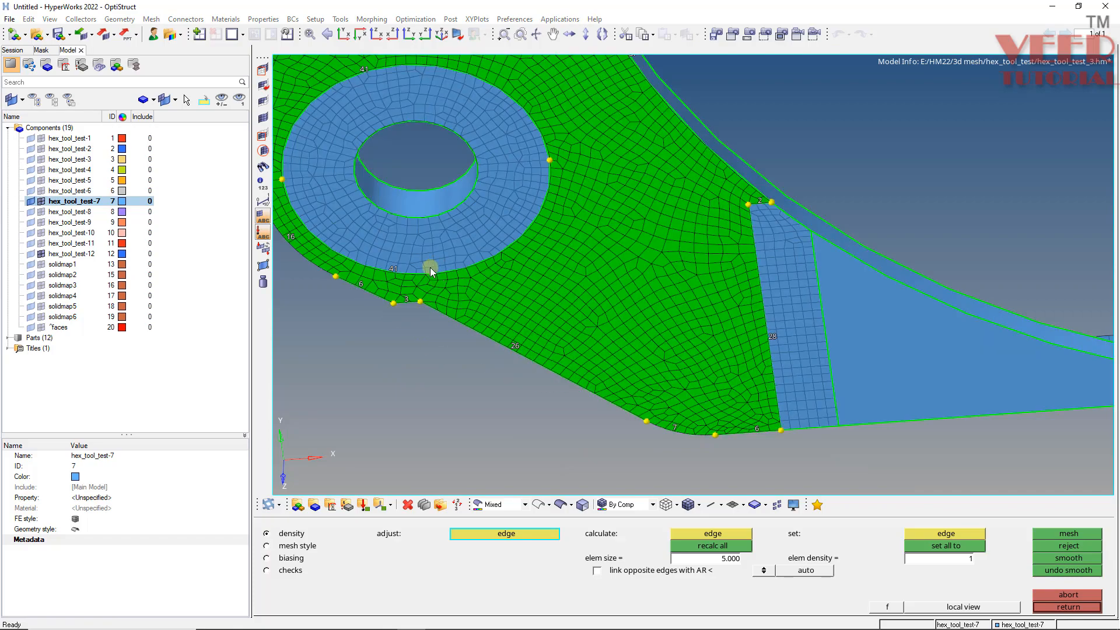
pyautogui.scroll(2, 430, 266)
pyautogui.keyDown('ctrl'); pyautogui.moveTo(464, 307); pyautogui.dragTo(464, 254); pyautogui.keyUp('ctrl')
pyautogui.scroll(-3, 548, 188)
pyautogui.scroll(2, 534, 150)
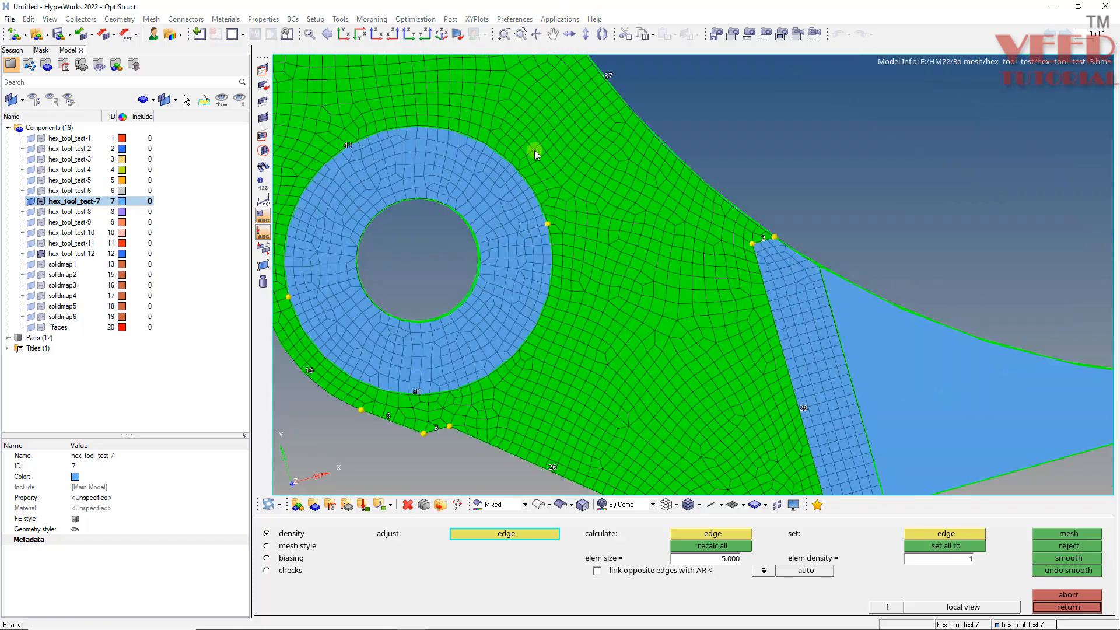
pyautogui.scroll(2, 488, 195)
pyautogui.scroll(2, 592, 309)
pyautogui.scroll(-3, 612, 302)
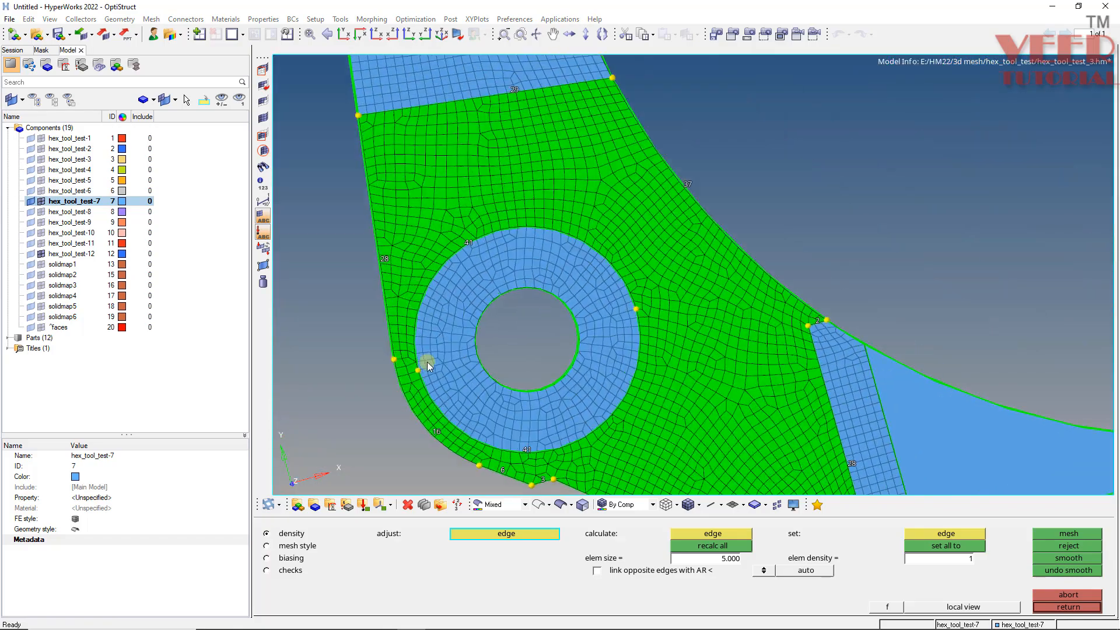
pyautogui.scroll(4, 388, 396)
pyautogui.scroll(-3, 393, 402)
pyautogui.scroll(2, 420, 260)
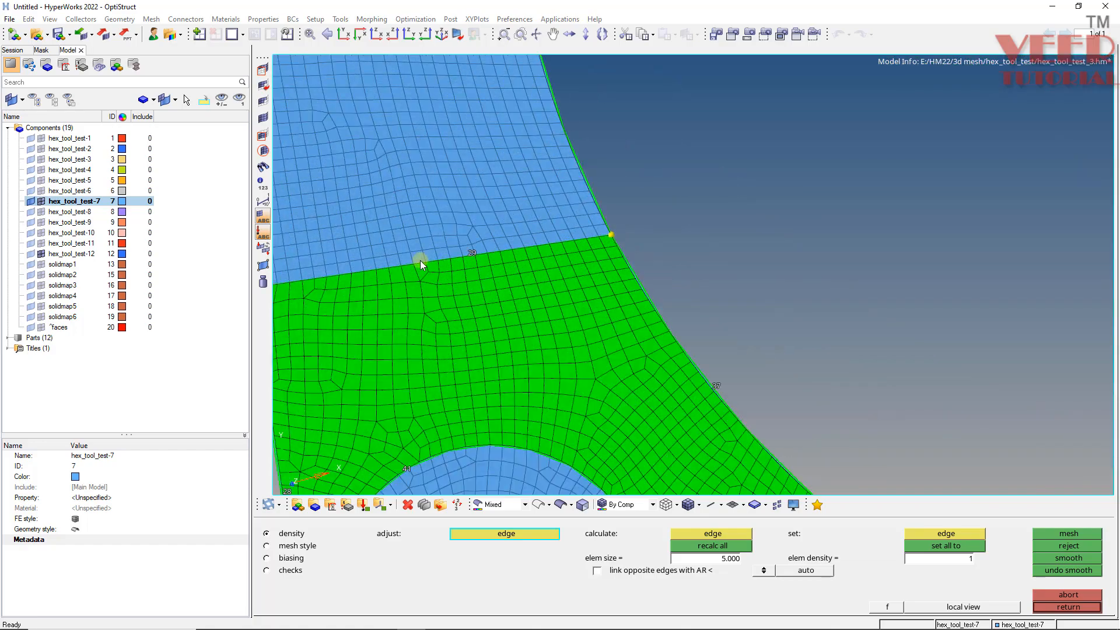
pyautogui.scroll(2, 485, 244)
pyautogui.scroll(1, 322, 225)
pyautogui.scroll(-3, 322, 225)
pyautogui.scroll(2, 600, 460)
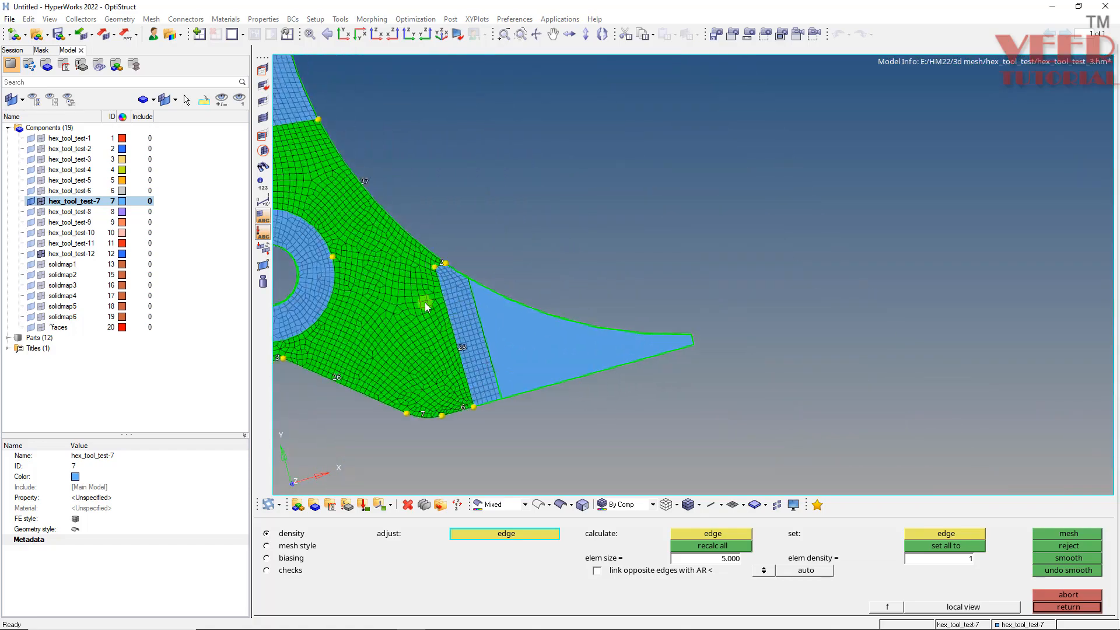
pyautogui.scroll(2, 387, 254)
pyautogui.scroll(1, 390, 244)
pyautogui.scroll(-3, 390, 244)
pyautogui.scroll(4, 404, 182)
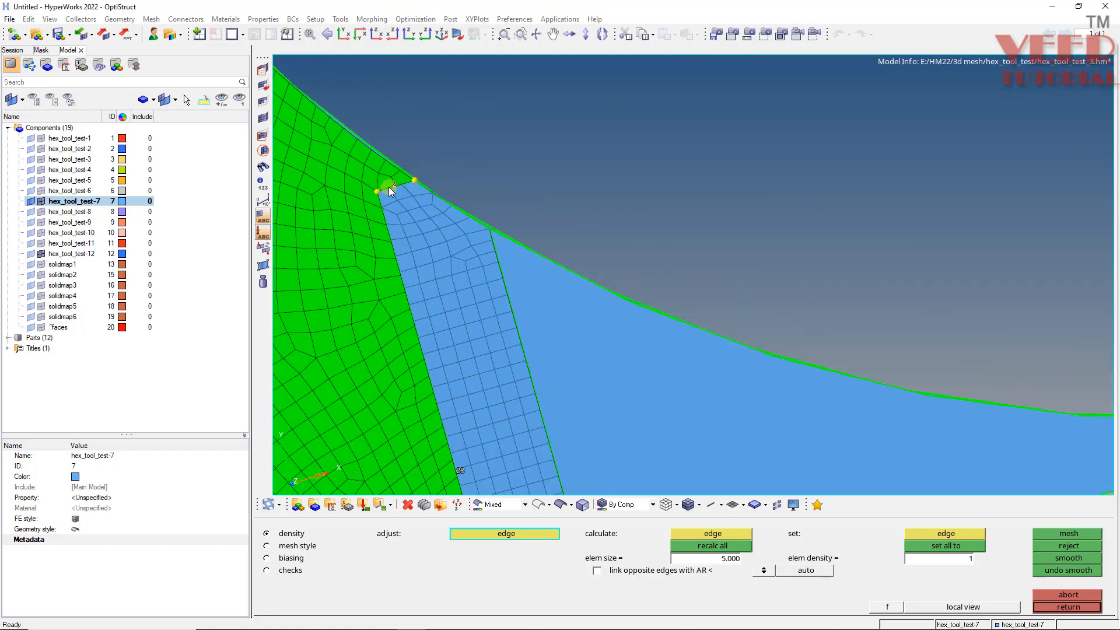
pyautogui.click(395, 185)
pyautogui.middleClick(393, 187)
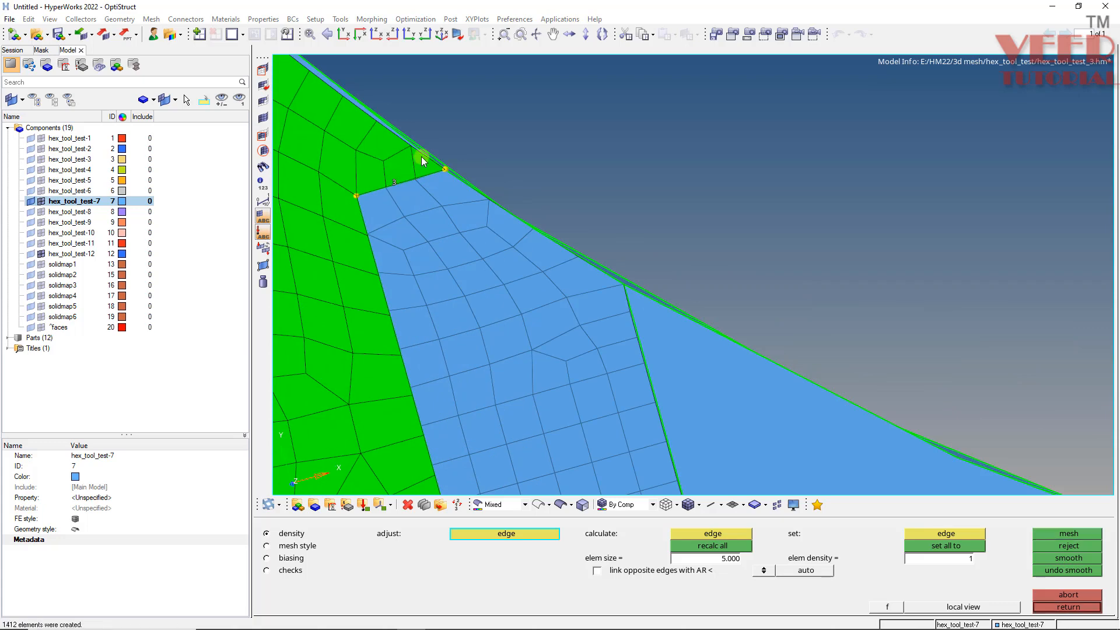
# - Adjust the element density on the edge shared with the strip and accept the mesh
pyautogui.scroll(-3, 421, 157)
pyautogui.scroll(-3, 400, 176)
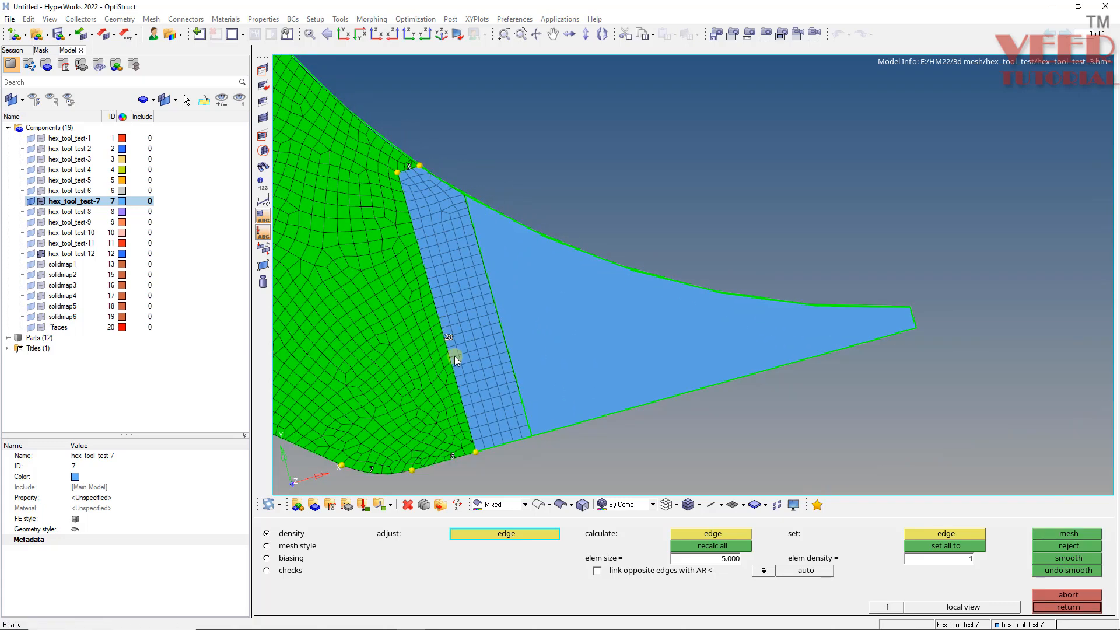
pyautogui.scroll(4, 455, 352)
pyautogui.scroll(1, 437, 314)
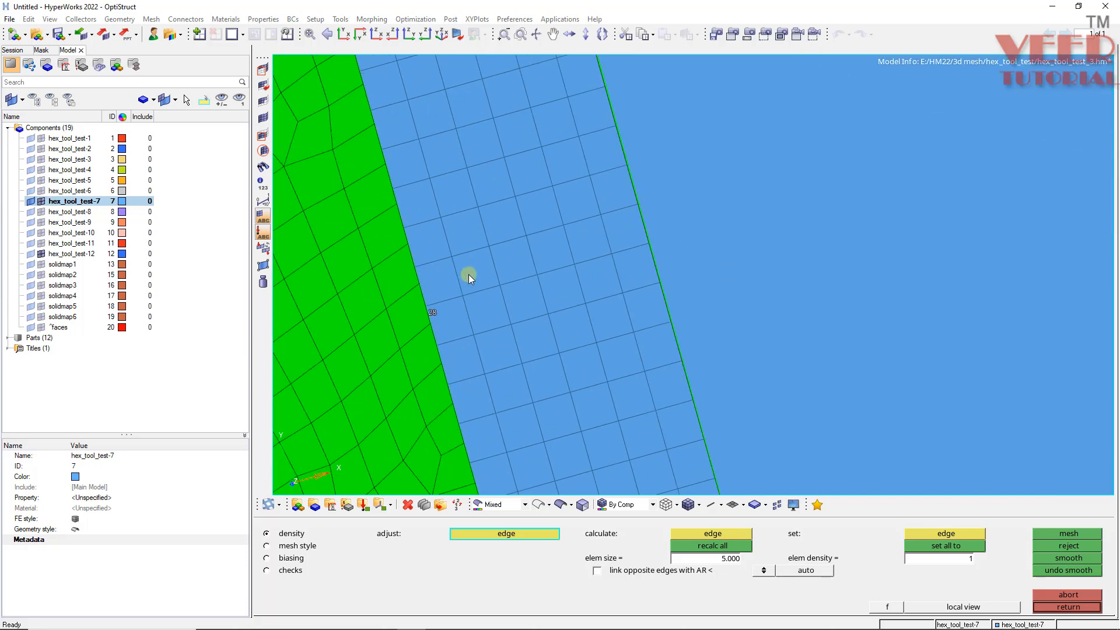
pyautogui.scroll(-3, 492, 350)
pyautogui.scroll(4, 506, 421)
pyautogui.scroll(-3, 475, 261)
pyautogui.scroll(4, 478, 261)
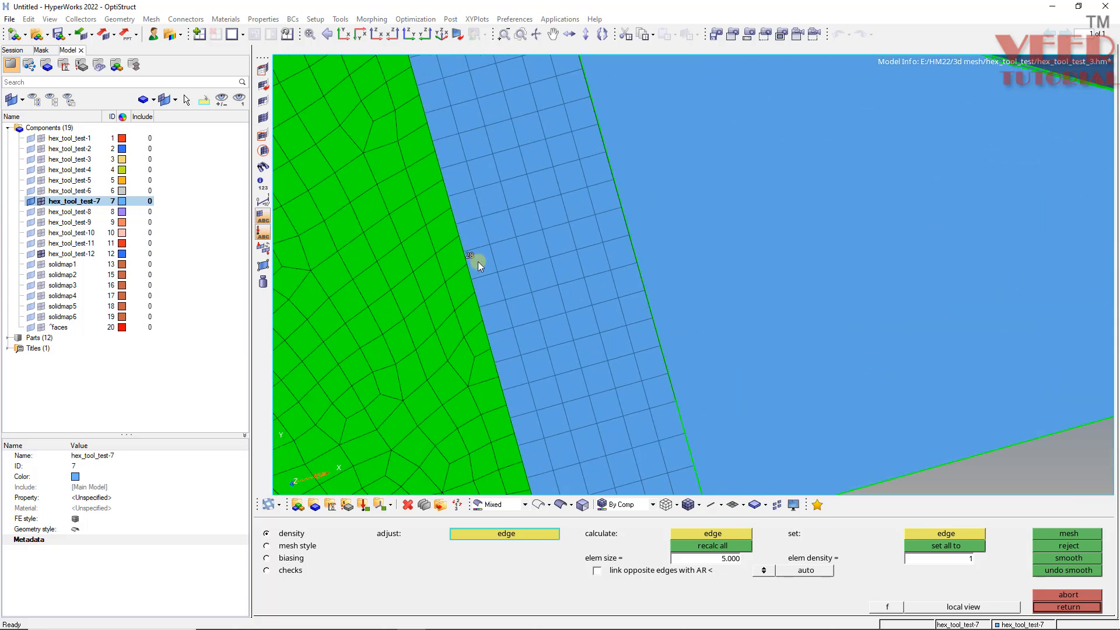
pyautogui.click(472, 257)
pyautogui.middleClick(472, 258)
pyautogui.click(470, 258)
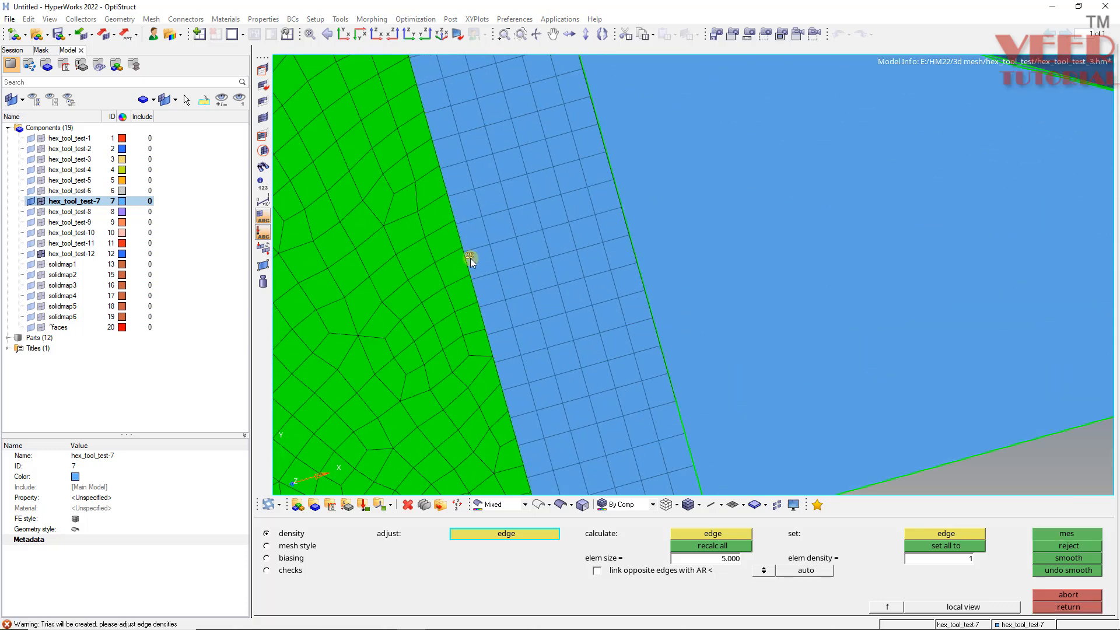
pyautogui.middleClick(471, 258)
pyautogui.rightClick(471, 258)
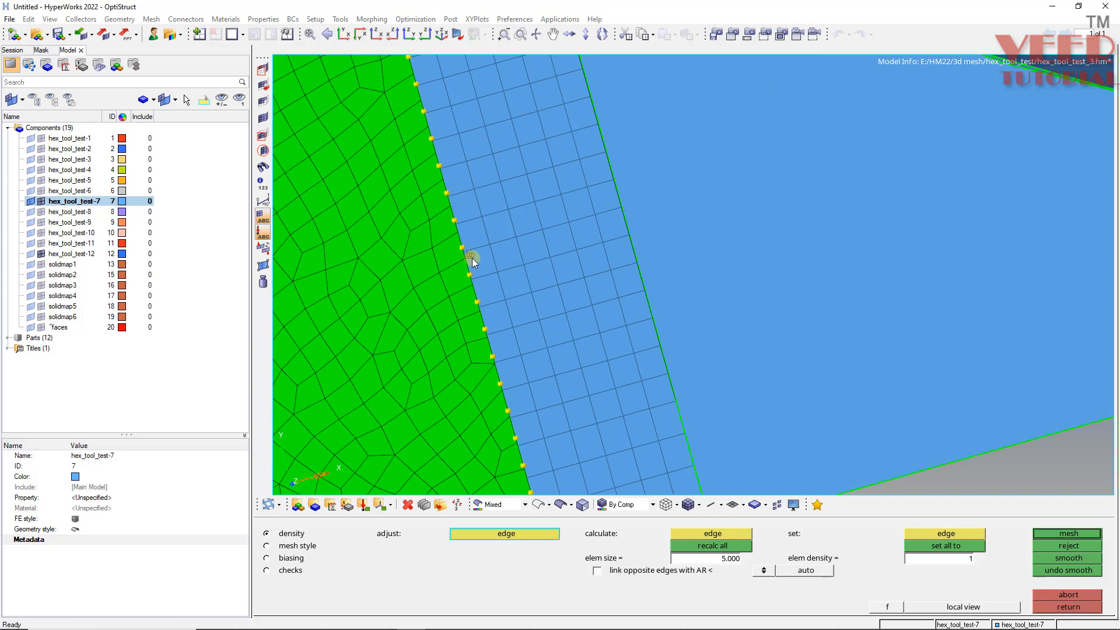
pyautogui.middleClick(471, 258)
pyautogui.scroll(-3, 473, 254)
pyautogui.scroll(2, 414, 76)
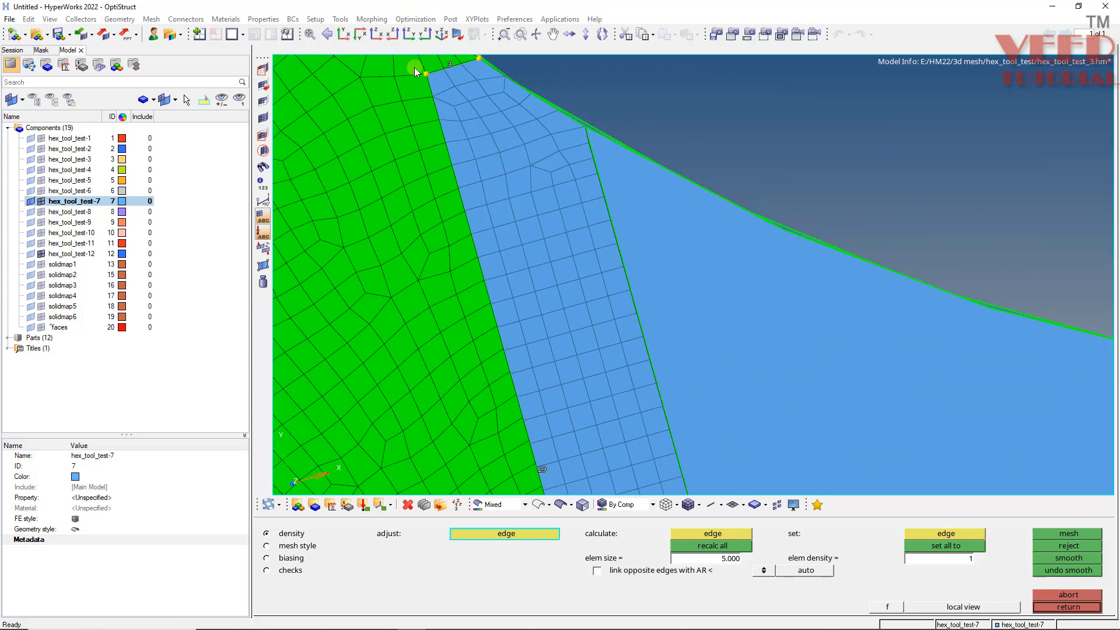
pyautogui.scroll(-2, 426, 76)
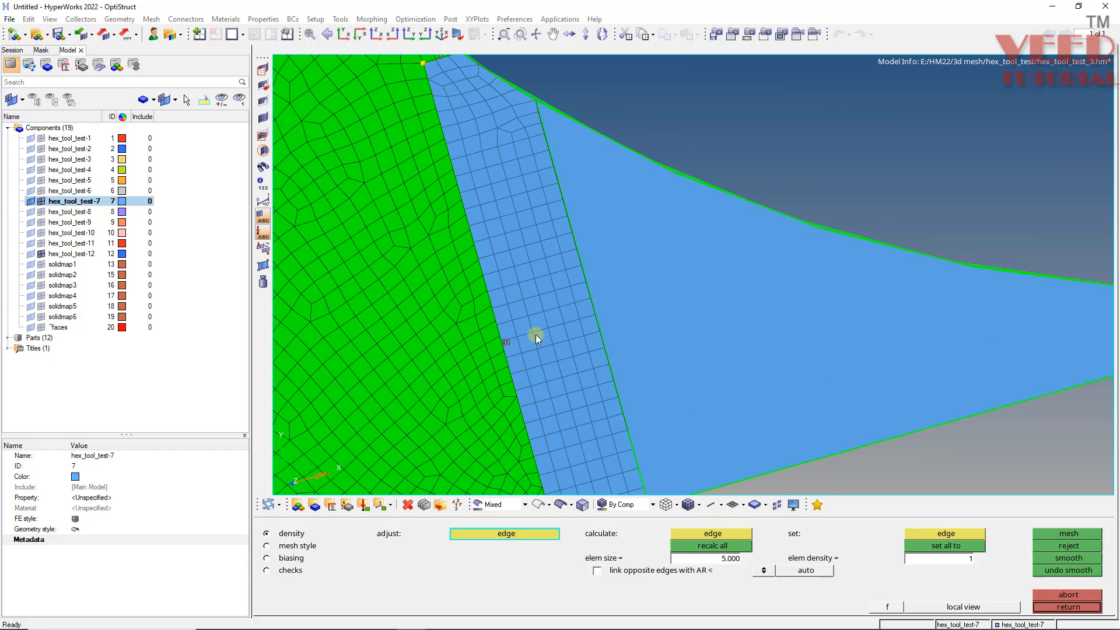
pyautogui.press('Escape')
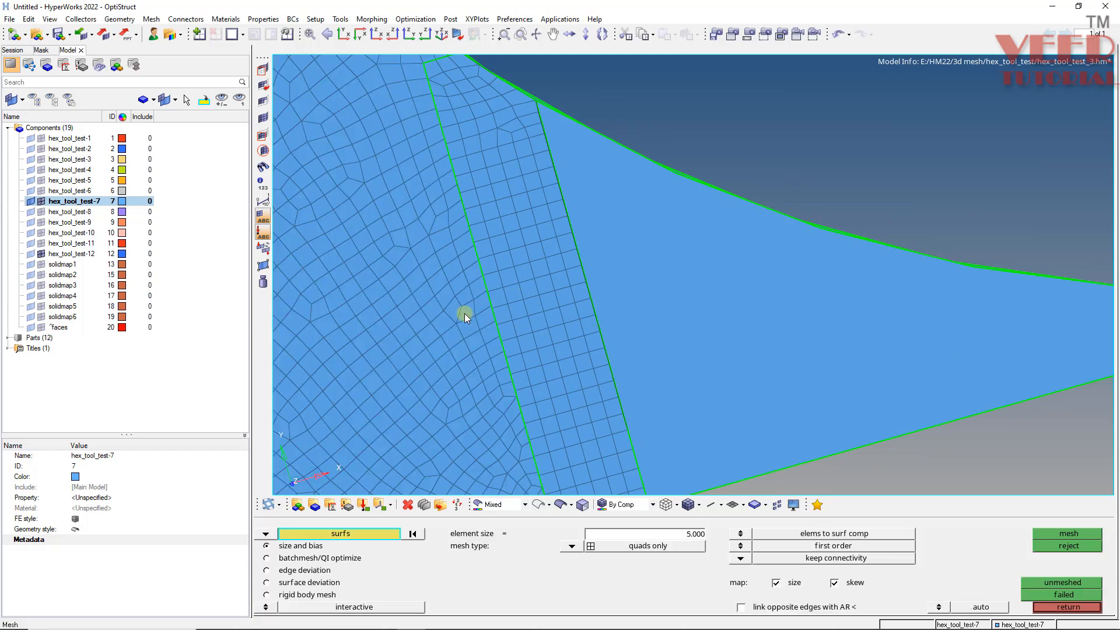
# - Preview and equivalence the duplicate nodes of the hex_tool_test-7 component at tolerance 0.100
pyautogui.scroll(-3, 464, 314)
pyautogui.keyDown('ctrl'); pyautogui.click(478, 324); pyautogui.keyUp('ctrl')
pyautogui.keyDown('ctrl'); pyautogui.moveTo(577, 358); pyautogui.dragTo(570, 380); pyautogui.keyUp('ctrl')
pyautogui.scroll(5, 482, 219)
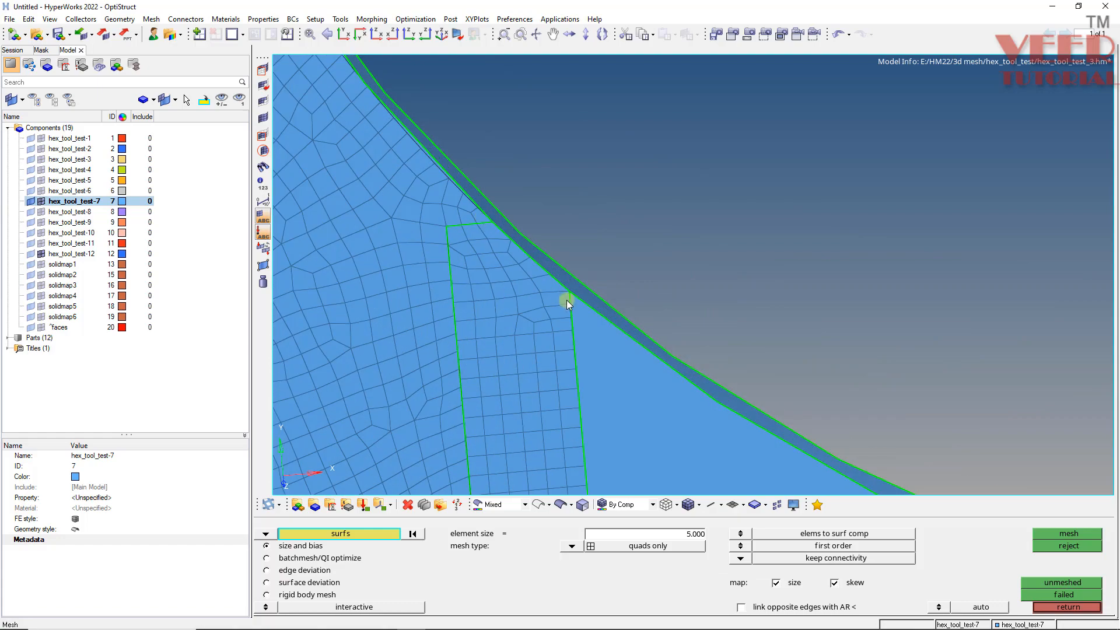
pyautogui.scroll(-4, 568, 299)
pyautogui.hotkey('shift', 'F3')
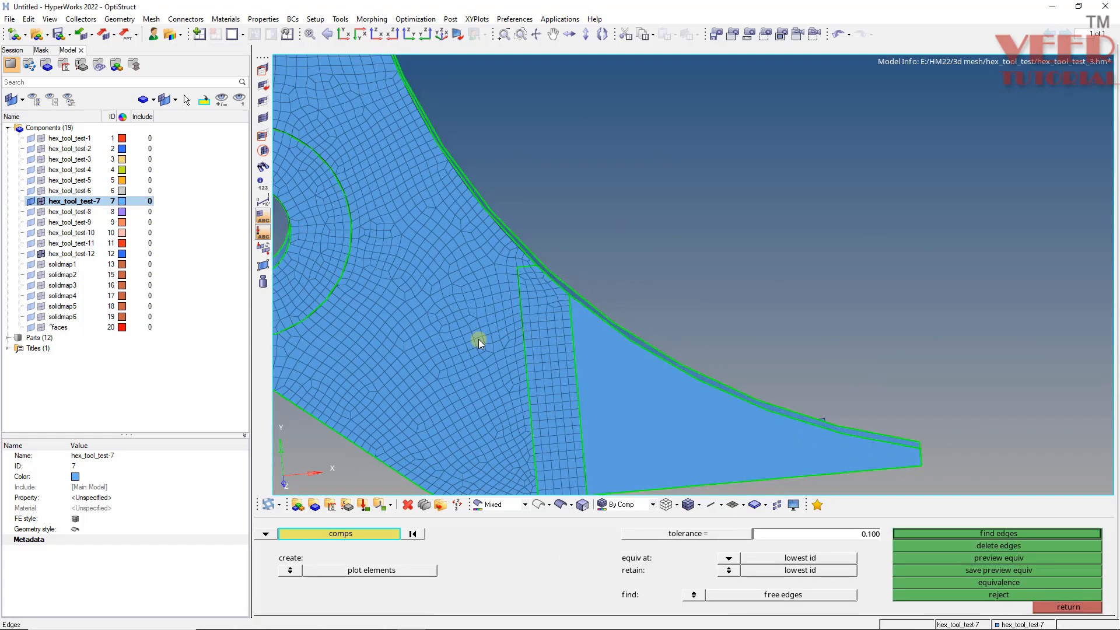
pyautogui.click(478, 338)
pyautogui.click(978, 557)
pyautogui.scroll(-3, 680, 384)
pyautogui.scroll(5, 518, 268)
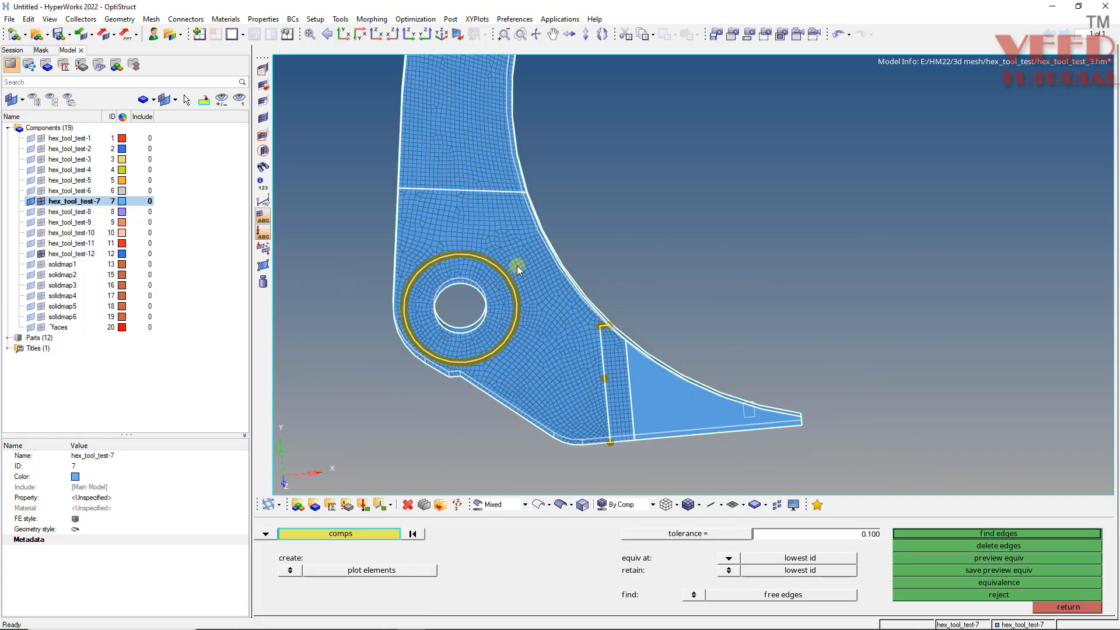
pyautogui.click(999, 583)
pyautogui.press('Escape')
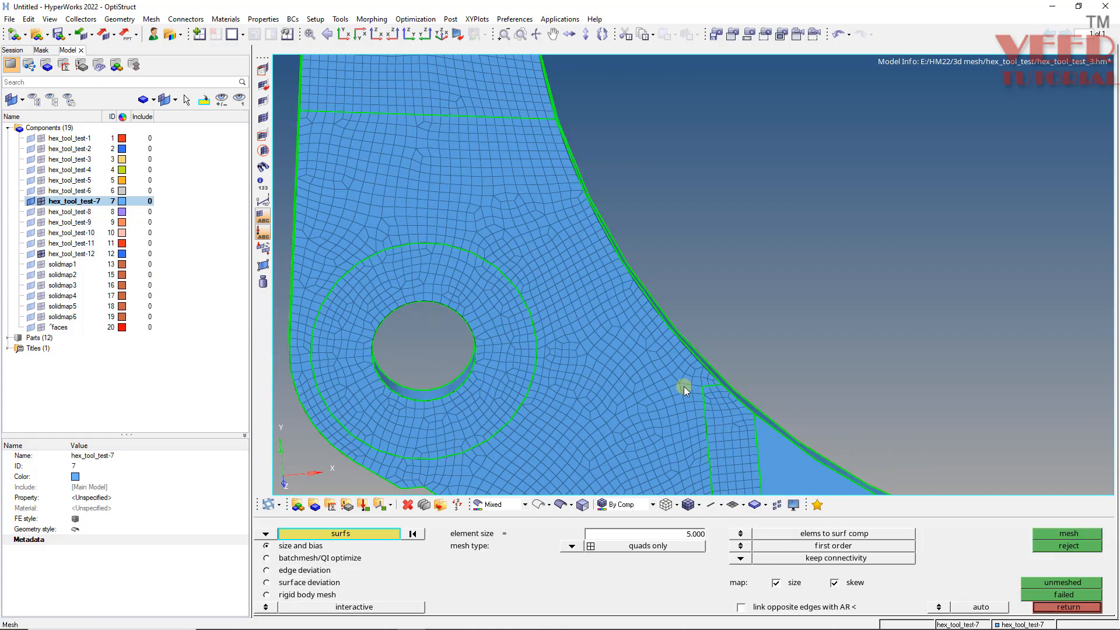
# - Delete the column of elements along the left edge of the meshed strip
pyautogui.press('Escape')
pyautogui.scroll(-4, 594, 285)
pyautogui.scroll(3, 652, 335)
pyautogui.scroll(4, 652, 334)
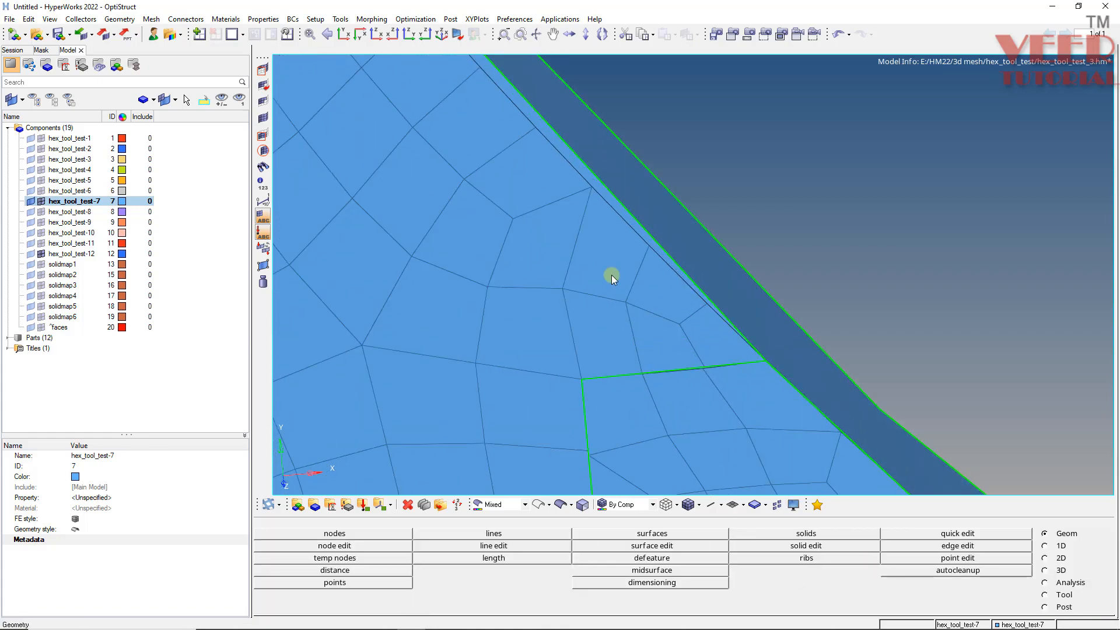
pyautogui.scroll(-2, 612, 275)
pyautogui.scroll(2, 566, 306)
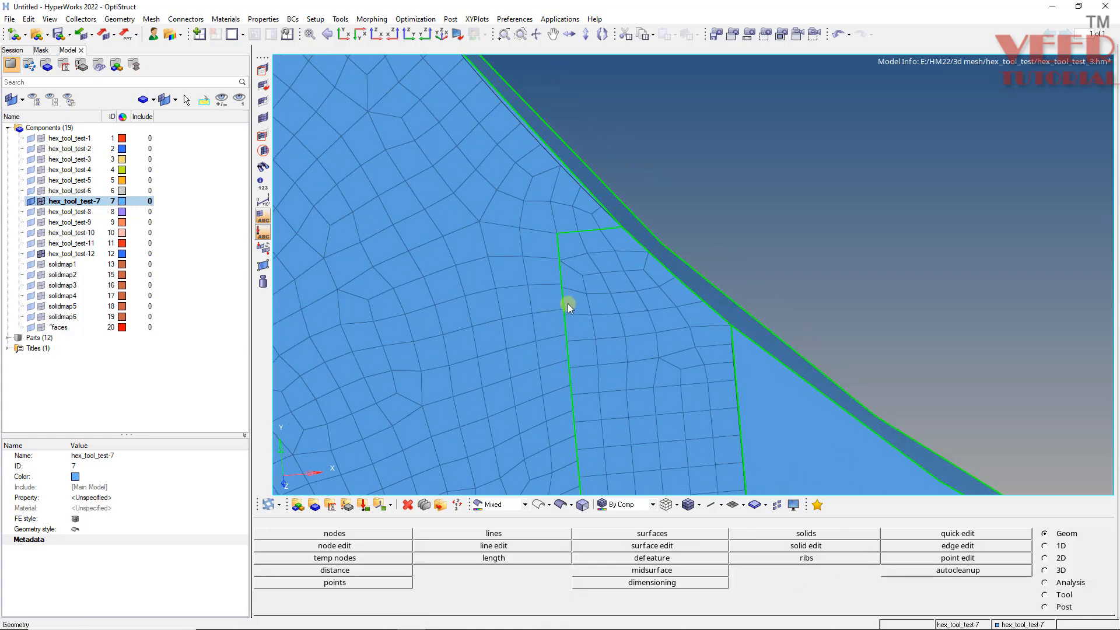
pyautogui.press('F2')
pyautogui.keyDown('shift'); pyautogui.moveTo(554, 225); pyautogui.dragTo(537, 497); pyautogui.keyUp('shift')
pyautogui.click(557, 380)
pyautogui.click(560, 404)
pyautogui.rightClick(548, 460)
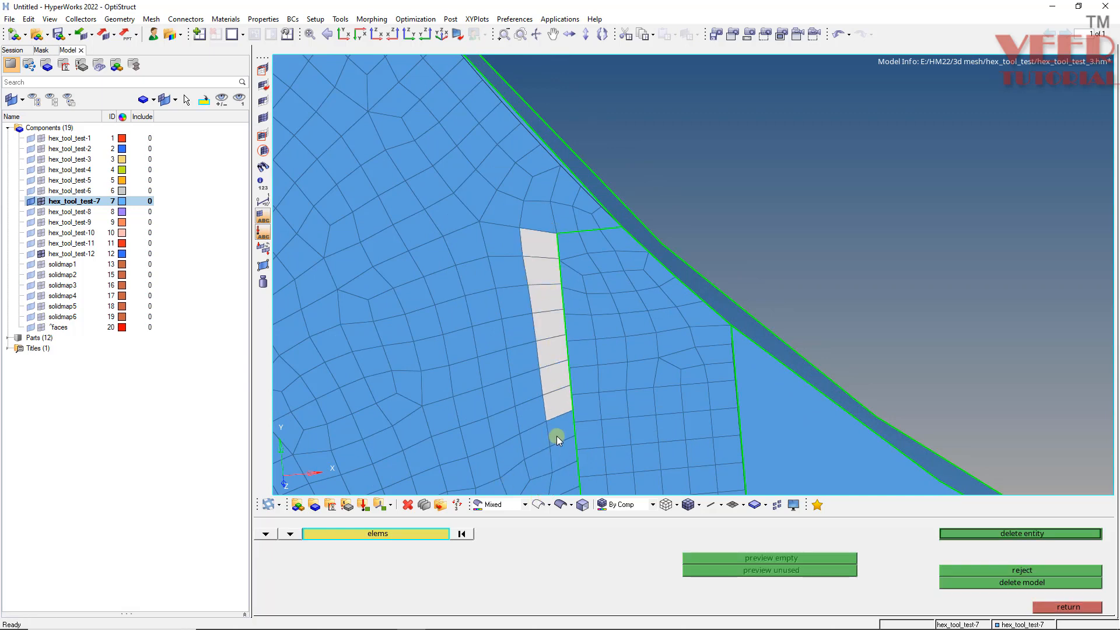
pyautogui.scroll(-4, 453, 213)
pyautogui.scroll(3, 497, 315)
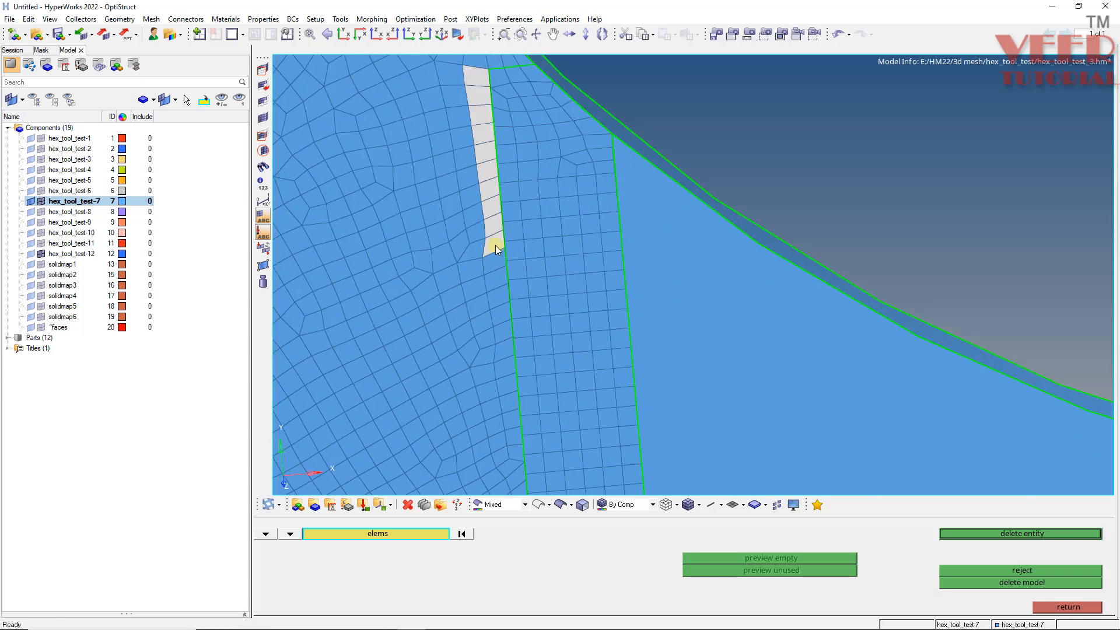
pyautogui.keyDown('shift'); pyautogui.moveTo(502, 244); pyautogui.dragTo(491, 429); pyautogui.keyUp('shift')
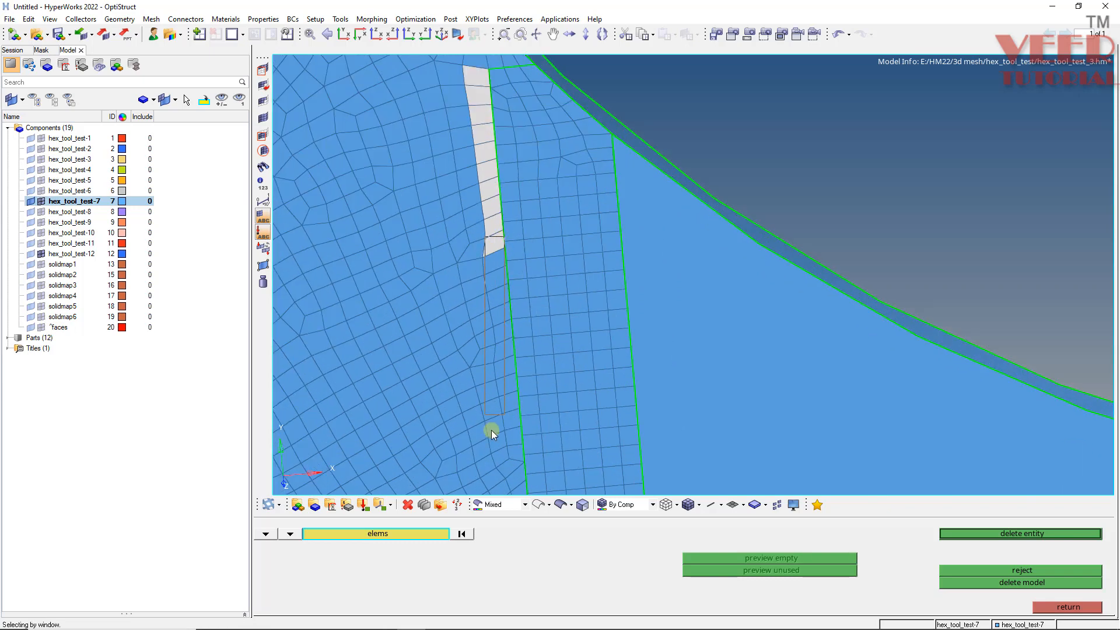
pyautogui.click(513, 383)
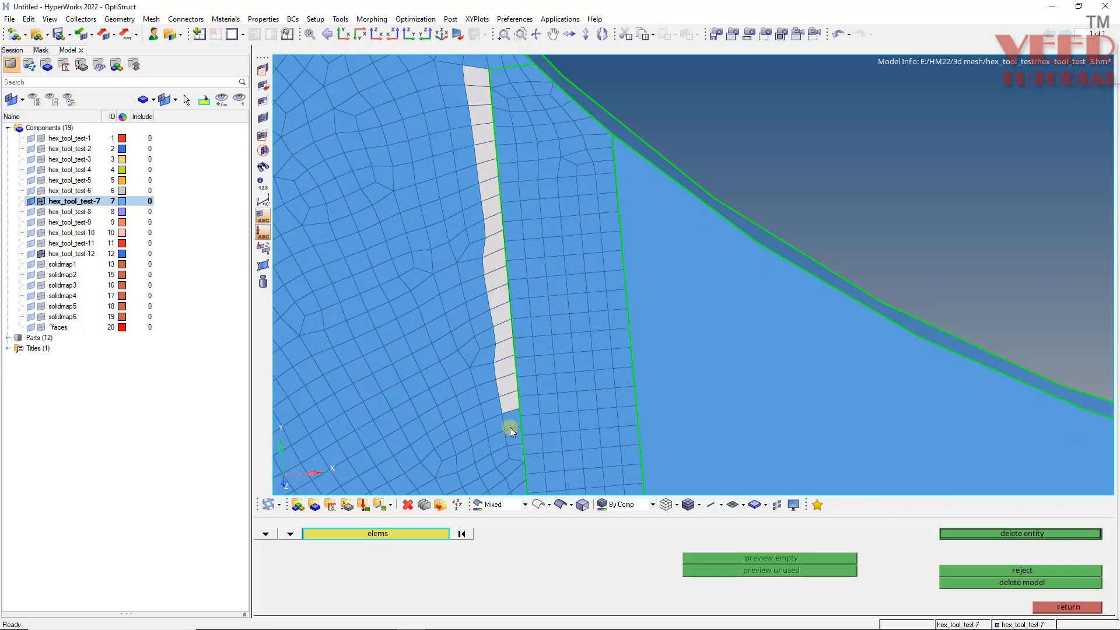
pyautogui.keyDown('shift'); pyautogui.moveTo(510, 427); pyautogui.dragTo(515, 455); pyautogui.keyUp('shift')
pyautogui.click(518, 475)
pyautogui.click(512, 467)
pyautogui.scroll(-5, 463, 284)
pyautogui.scroll(4, 516, 377)
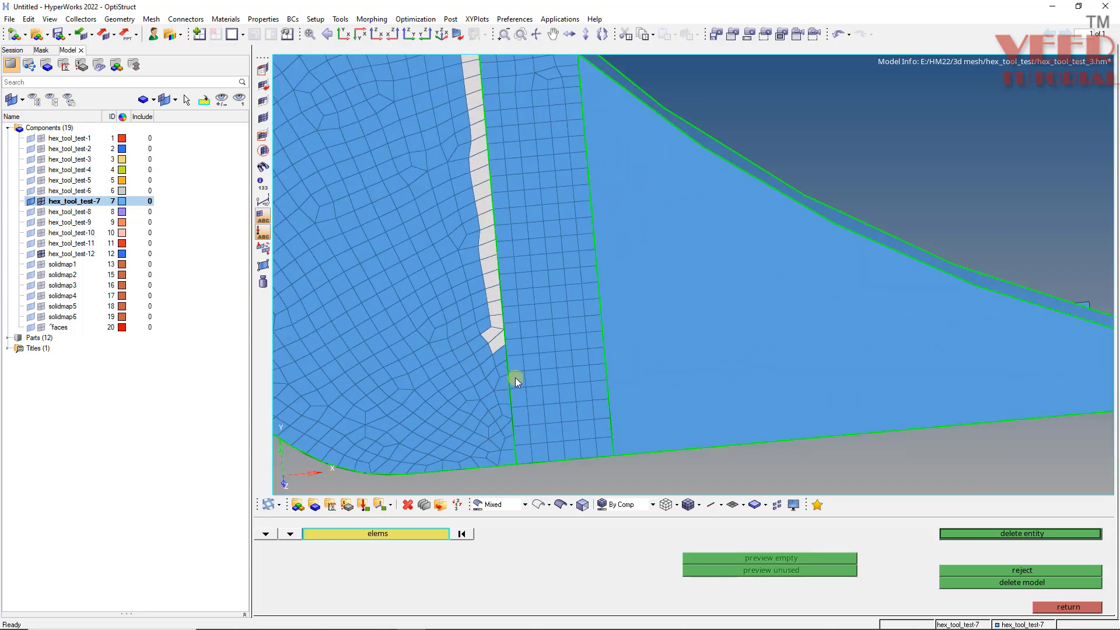
pyautogui.scroll(3, 496, 357)
pyautogui.click(514, 418)
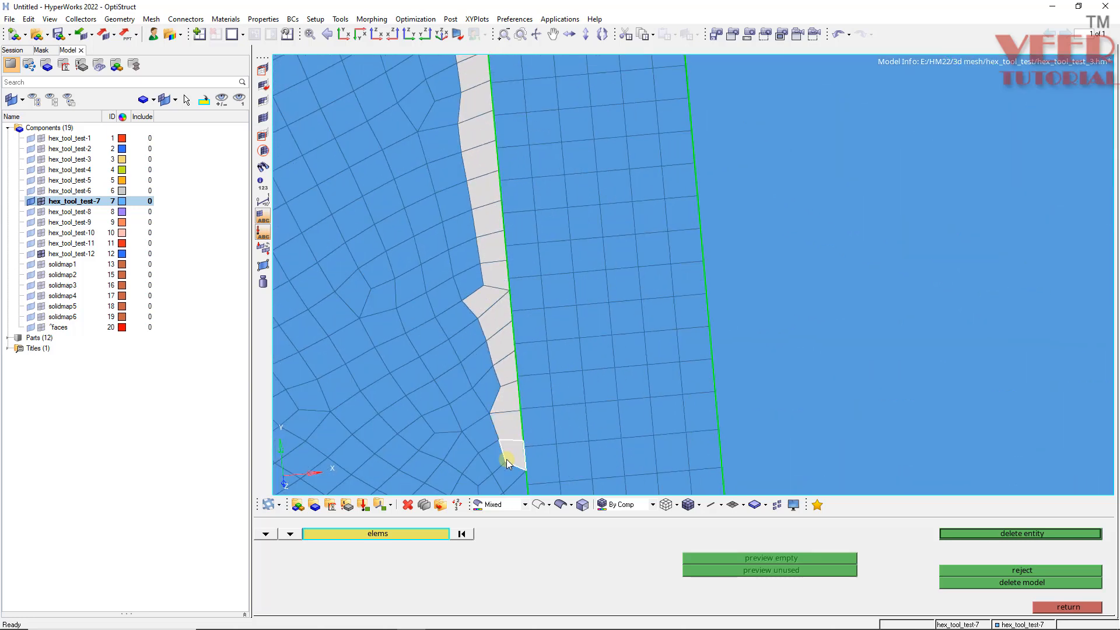
pyautogui.scroll(-3, 481, 370)
pyautogui.scroll(-1, 482, 371)
pyautogui.scroll(4, 483, 417)
pyautogui.click(493, 369)
pyautogui.click(498, 399)
pyautogui.click(496, 419)
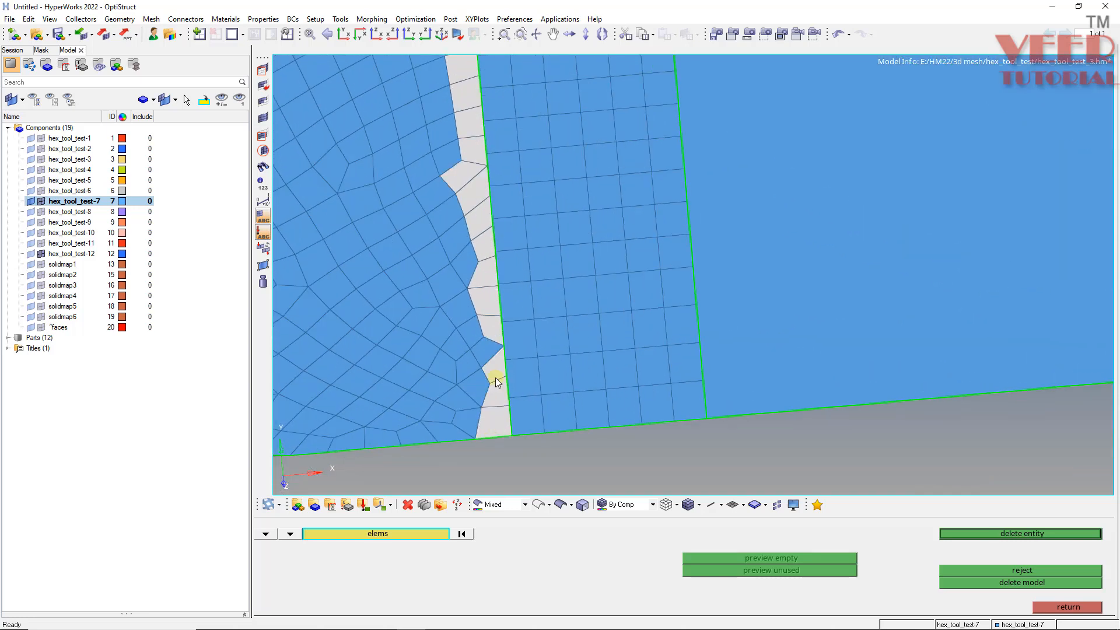
pyautogui.middleClick(490, 348)
pyautogui.scroll(-3, 506, 345)
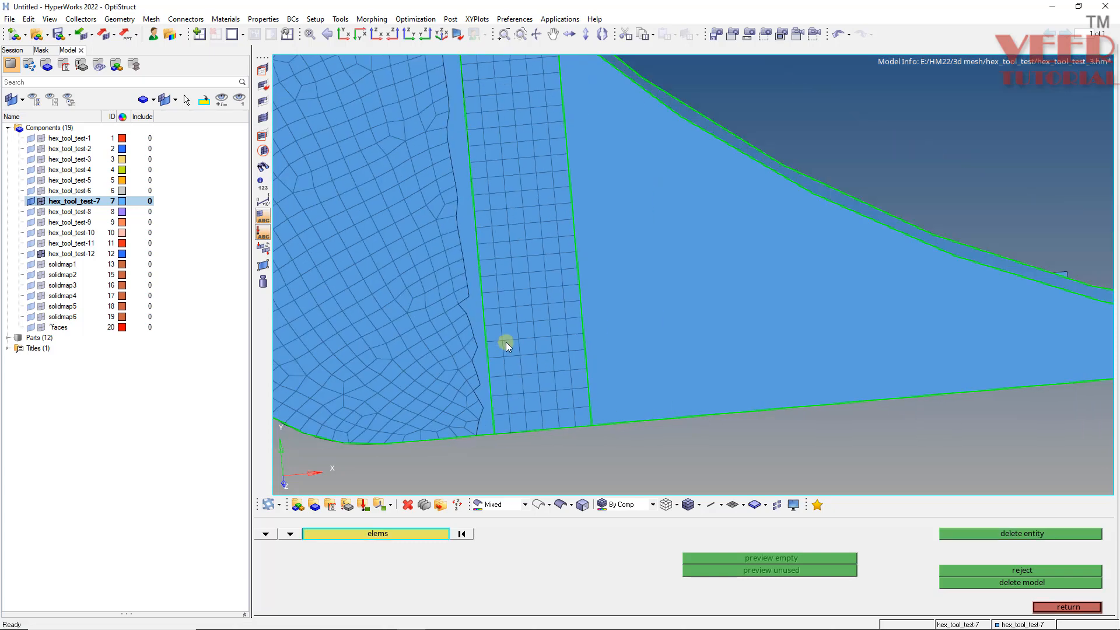
# - Fill the gap beside the strip with a ruled mesh between the node paths on both edges of the gap
pyautogui.press('Escape')
pyautogui.scroll(-3, 519, 278)
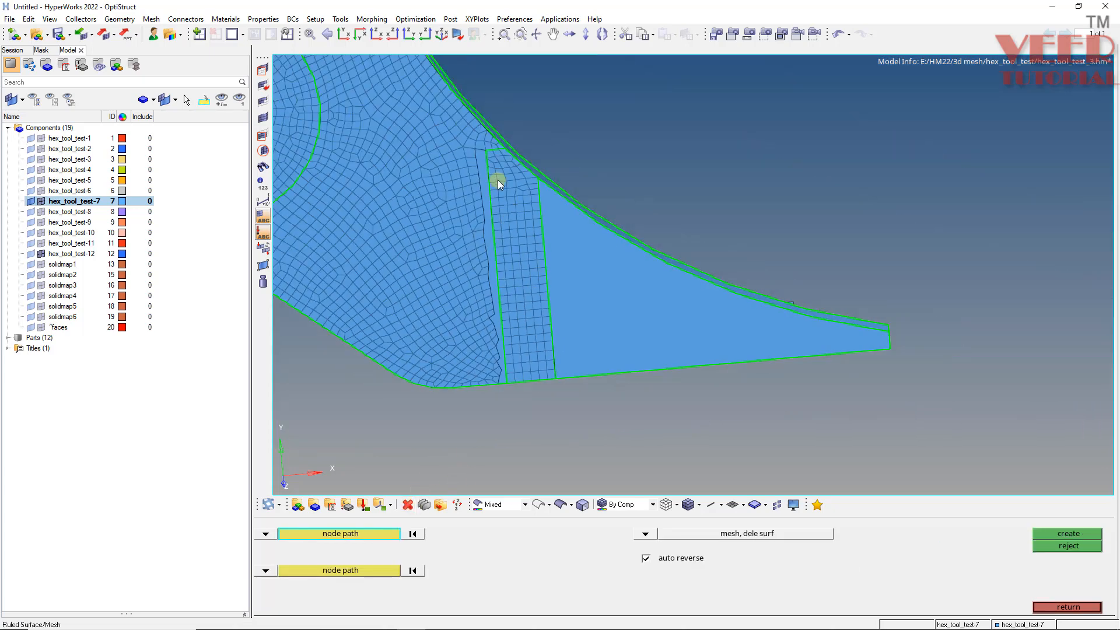
pyautogui.scroll(3, 483, 143)
pyautogui.click(477, 131)
pyautogui.scroll(-3, 474, 131)
pyautogui.scroll(3, 505, 329)
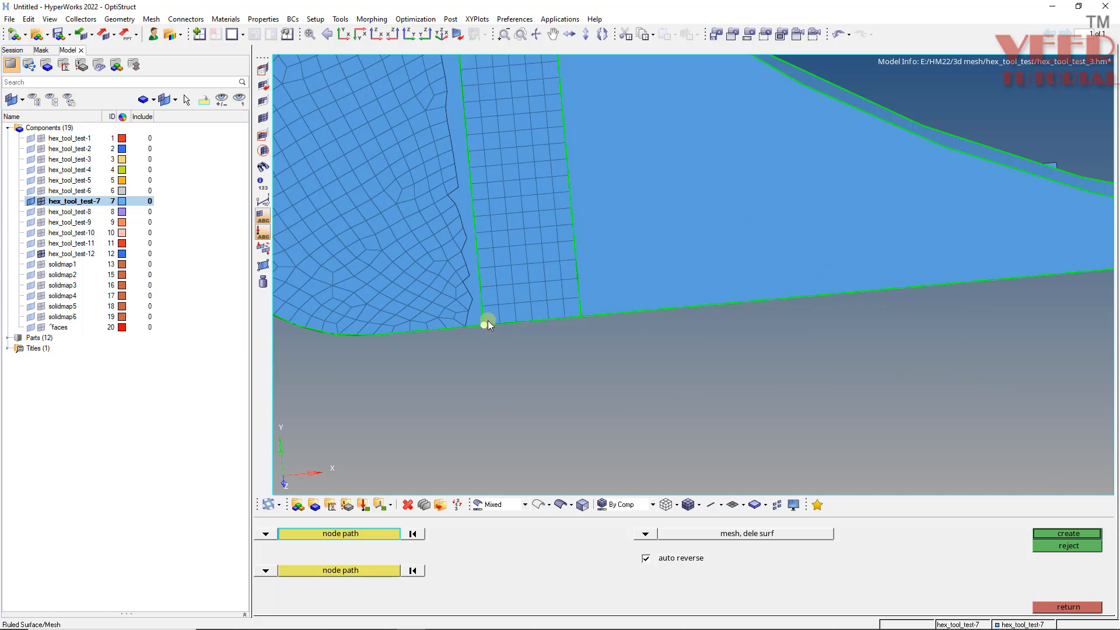
pyautogui.click(487, 321)
pyautogui.click(387, 571)
pyautogui.scroll(-3, 439, 239)
pyautogui.scroll(3, 414, 197)
pyautogui.click(412, 189)
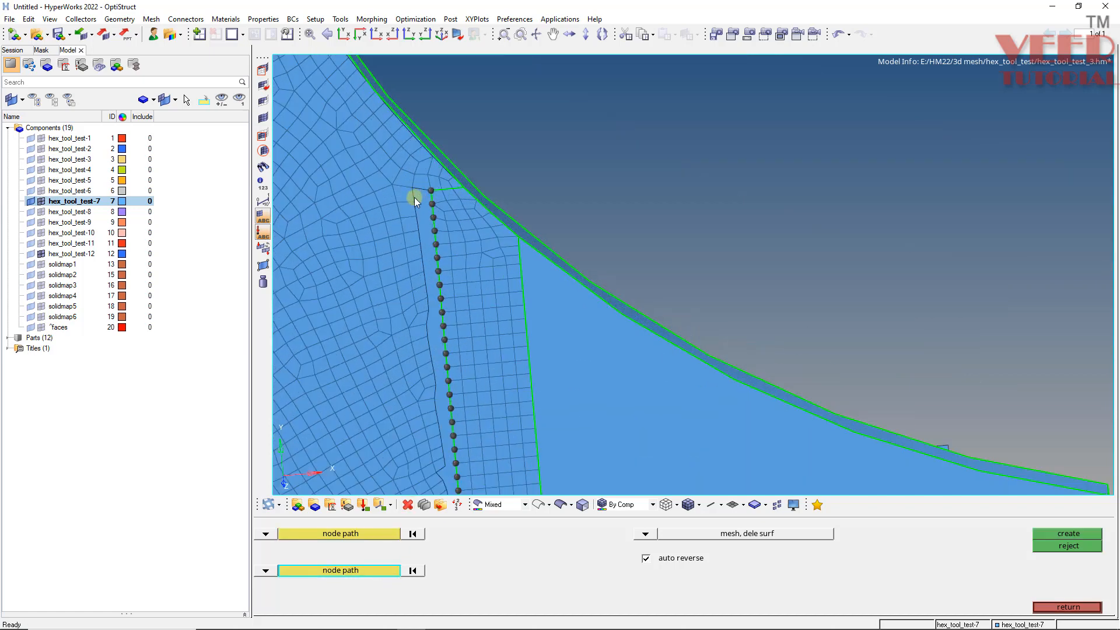
pyautogui.click(437, 415)
pyautogui.scroll(-3, 457, 253)
pyautogui.scroll(4, 473, 350)
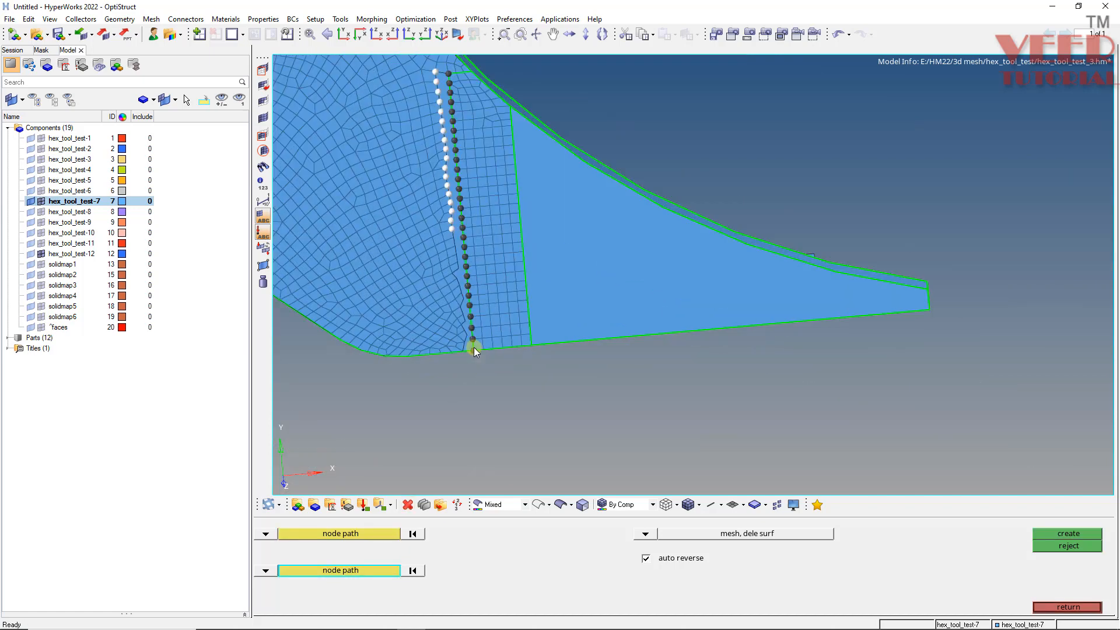
pyautogui.click(468, 328)
pyautogui.click(1068, 534)
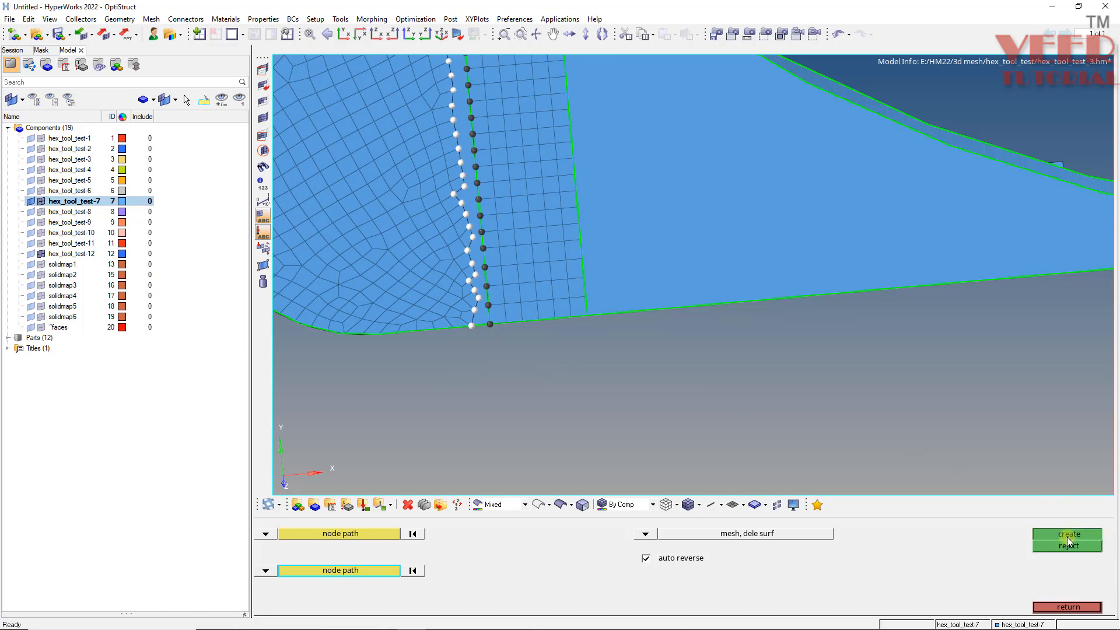
# - Remesh the irregular elements left of the strip as quads only with element size 5.000
pyautogui.press('Escape')
pyautogui.scroll(-3, 563, 450)
pyautogui.scroll(2, 526, 360)
pyautogui.scroll(-3, 526, 358)
pyautogui.scroll(2, 523, 331)
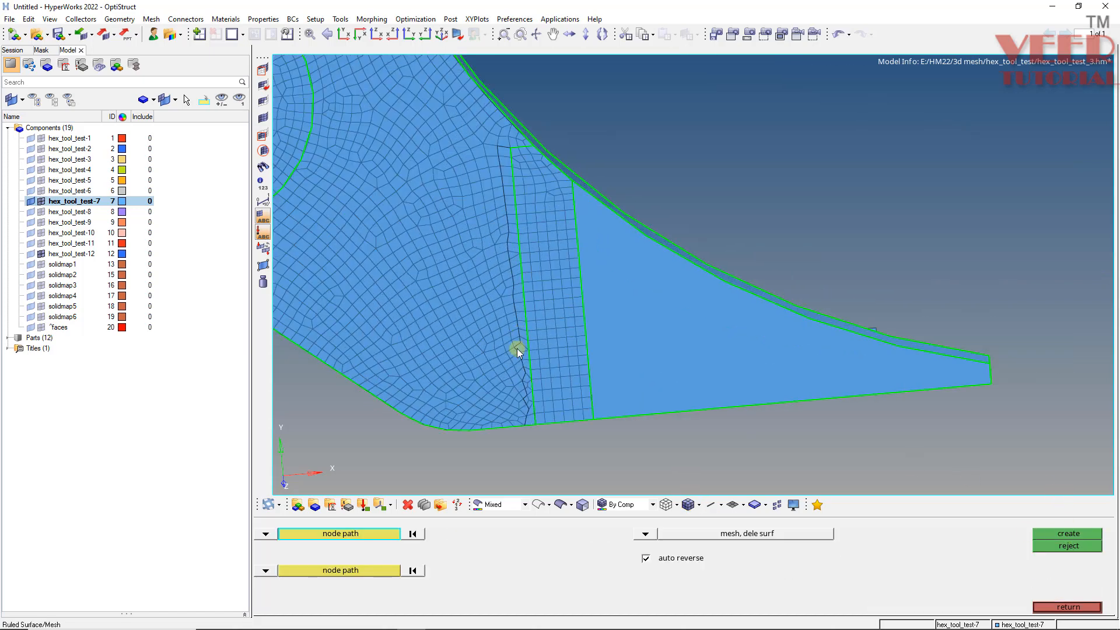
pyautogui.press('F12')
pyautogui.click(266, 534)
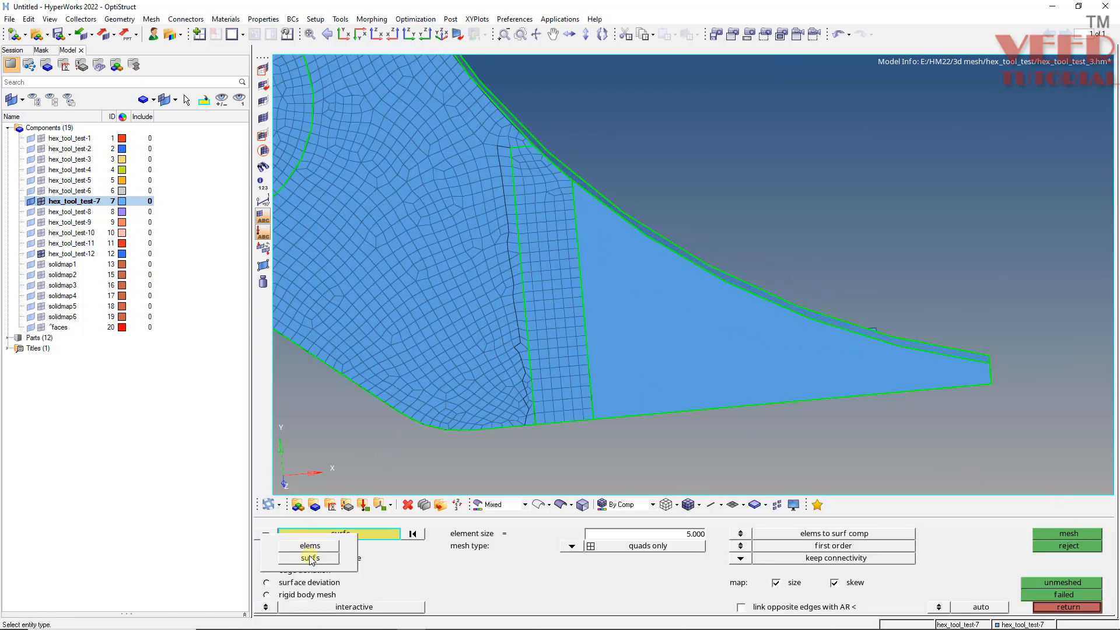
pyautogui.click(310, 559)
pyautogui.click(266, 534)
pyautogui.click(309, 547)
pyautogui.scroll(-3, 501, 257)
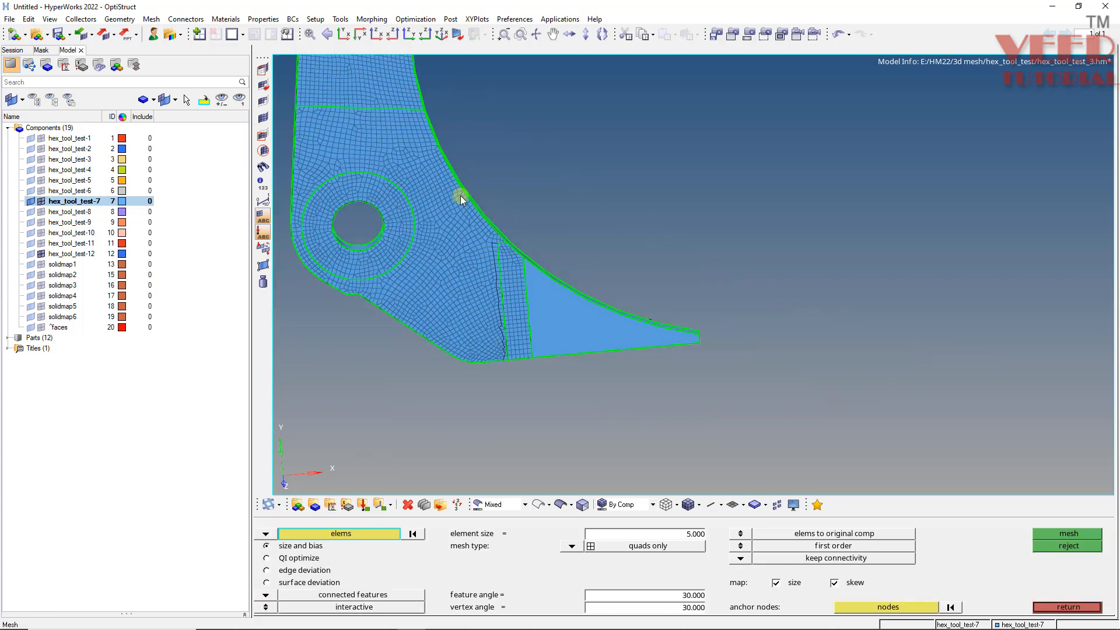
pyautogui.scroll(2, 333, 98)
pyautogui.scroll(2, 349, 107)
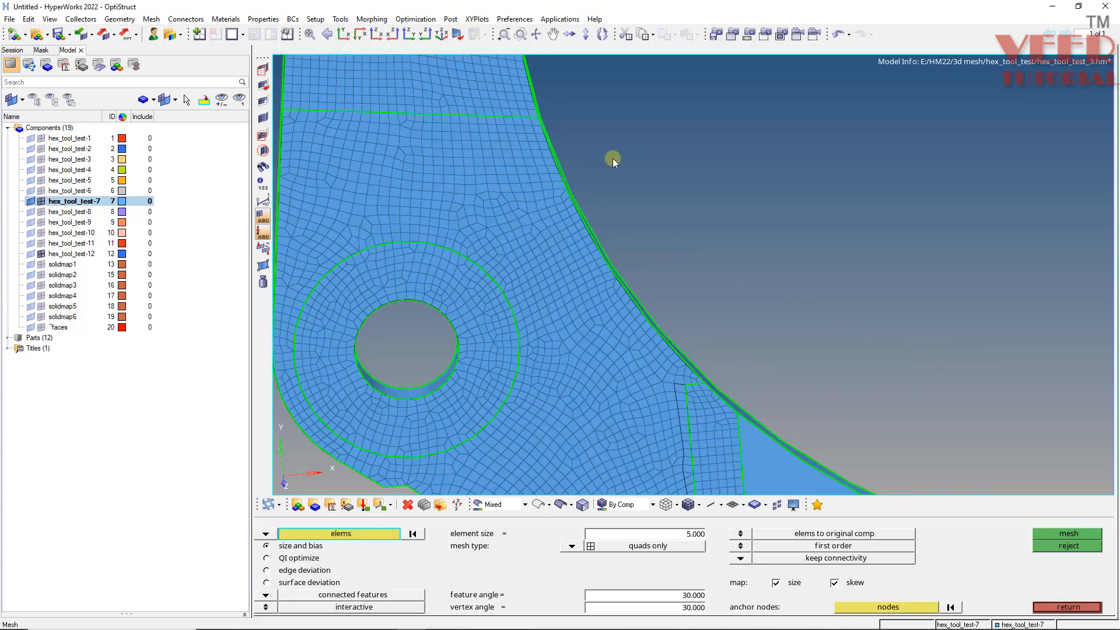
pyautogui.scroll(-4, 430, 156)
pyautogui.scroll(2, 468, 311)
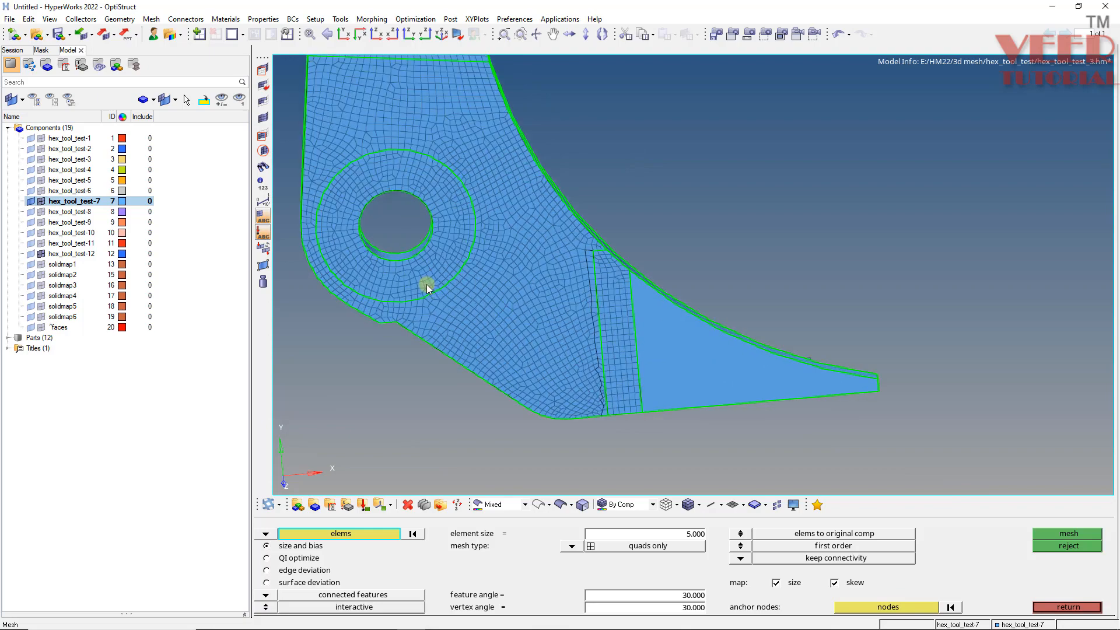
pyautogui.scroll(3, 427, 287)
pyautogui.keyDown('ctrl'); pyautogui.moveTo(697, 390); pyautogui.dragTo(696, 398); pyautogui.keyUp('ctrl')
pyautogui.scroll(-3, 539, 242)
pyautogui.scroll(1, 606, 346)
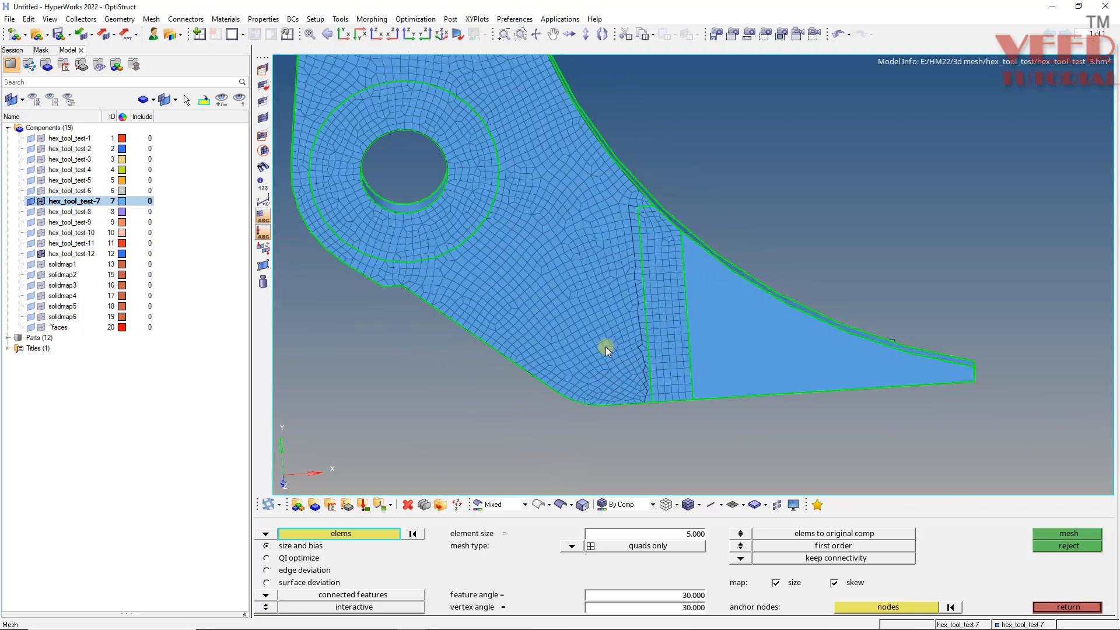
pyautogui.scroll(2, 668, 175)
pyautogui.keyDown('shift'); pyautogui.moveTo(657, 163); pyautogui.dragTo(585, 449); pyautogui.keyUp('shift')
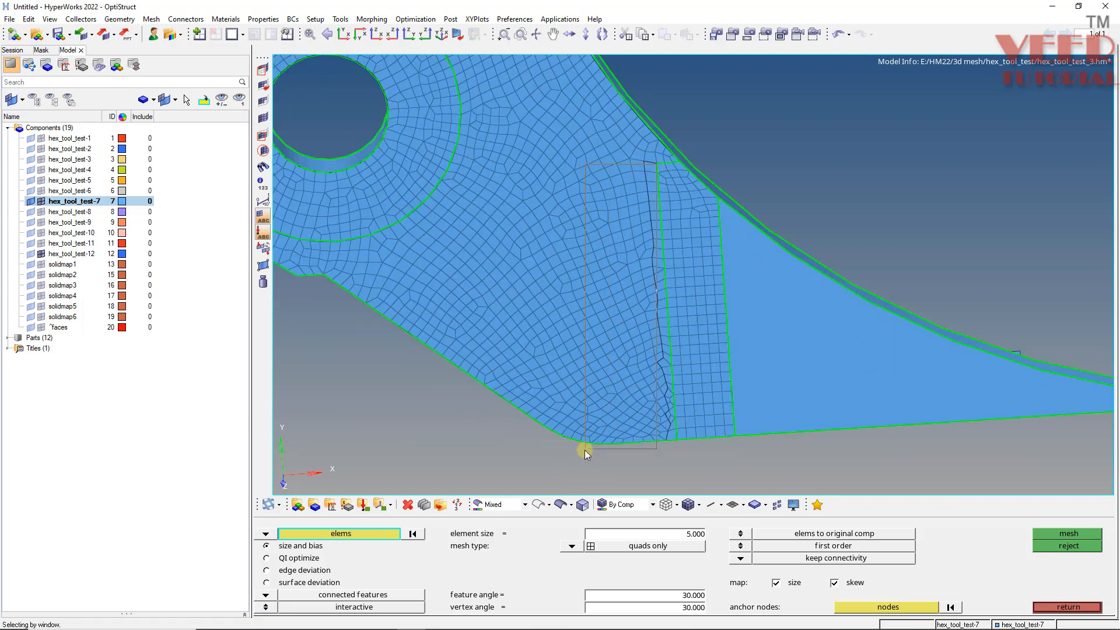
pyautogui.keyDown('ctrl'); pyautogui.moveTo(659, 291); pyautogui.dragTo(761, 379); pyautogui.keyUp('ctrl')
pyautogui.scroll(3, 685, 399)
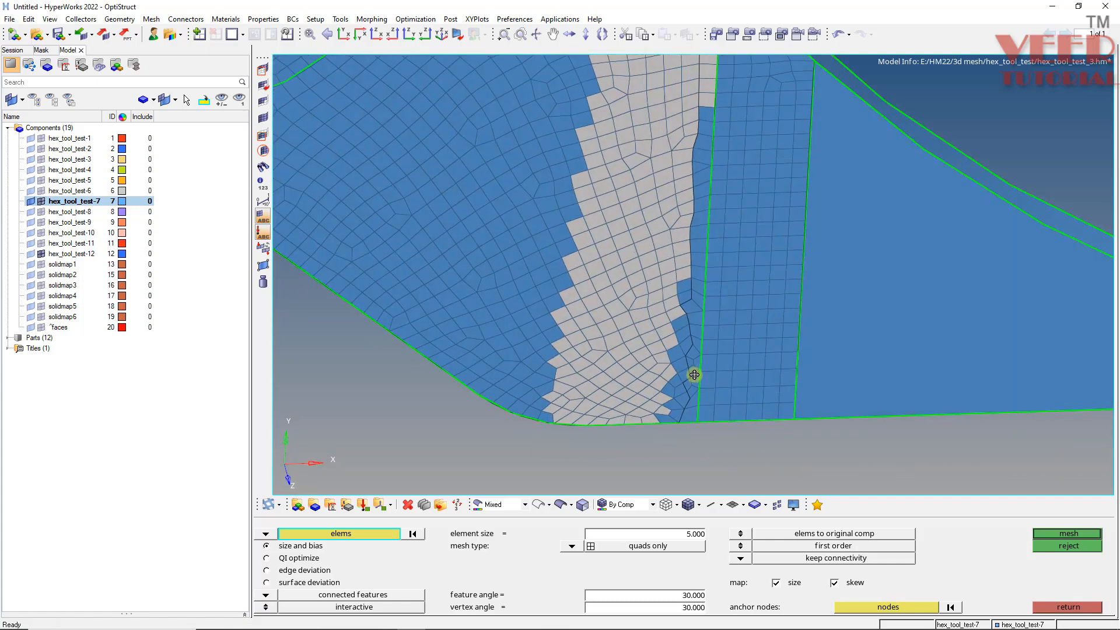
pyautogui.keyDown('shift'); pyautogui.moveTo(645, 223); pyautogui.dragTo(700, 459); pyautogui.keyUp('shift')
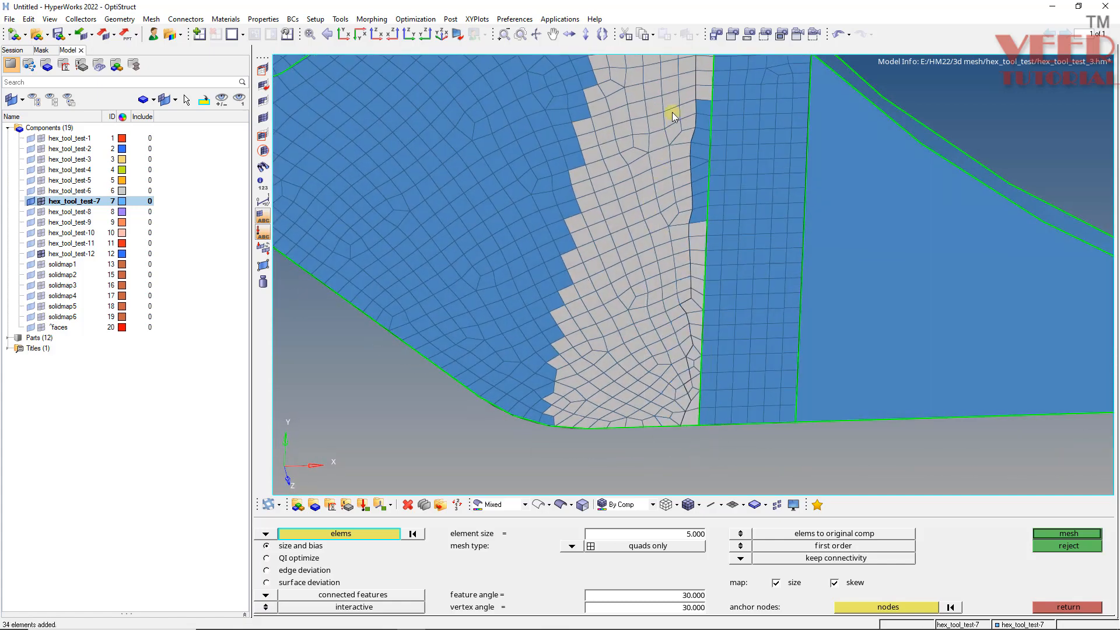
pyautogui.keyDown('shift'); pyautogui.moveTo(672, 93); pyautogui.dragTo(712, 226); pyautogui.keyUp('shift')
pyautogui.scroll(-4, 646, 248)
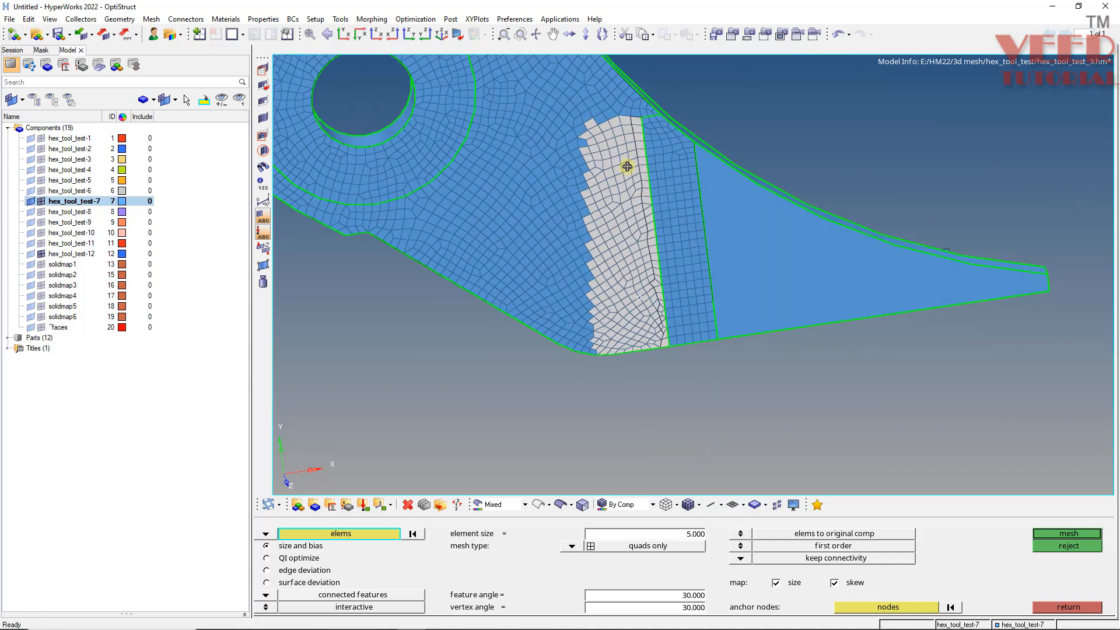
pyautogui.scroll(4, 602, 138)
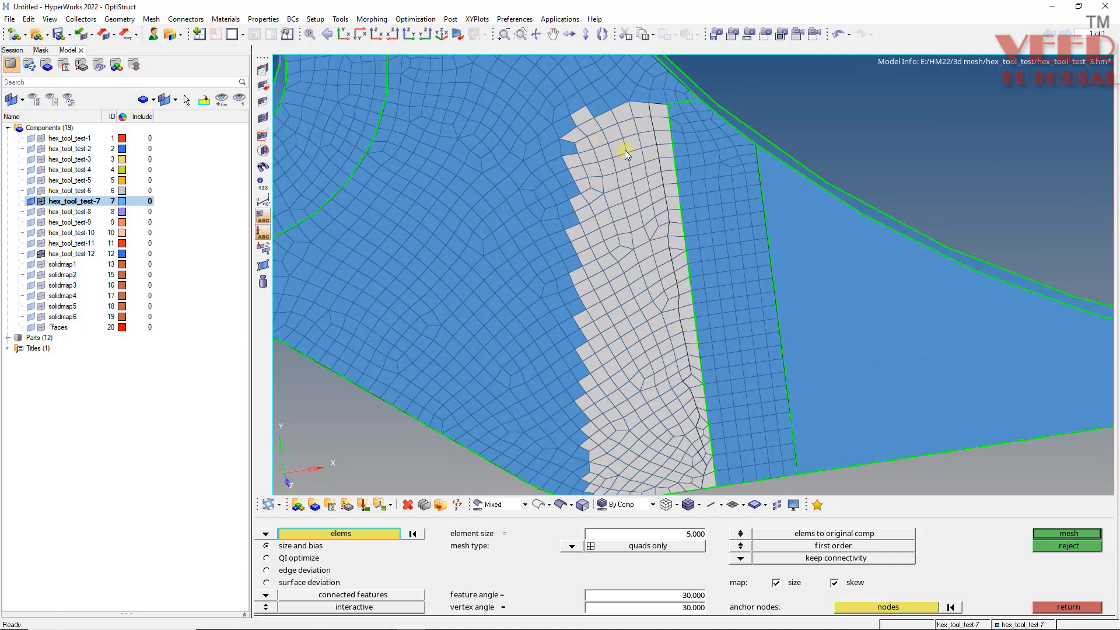
pyautogui.scroll(-2, 489, 229)
pyautogui.keyDown('ctrl'); pyautogui.moveTo(592, 223); pyautogui.dragTo(457, 178); pyautogui.keyUp('ctrl')
pyautogui.scroll(2, 491, 164)
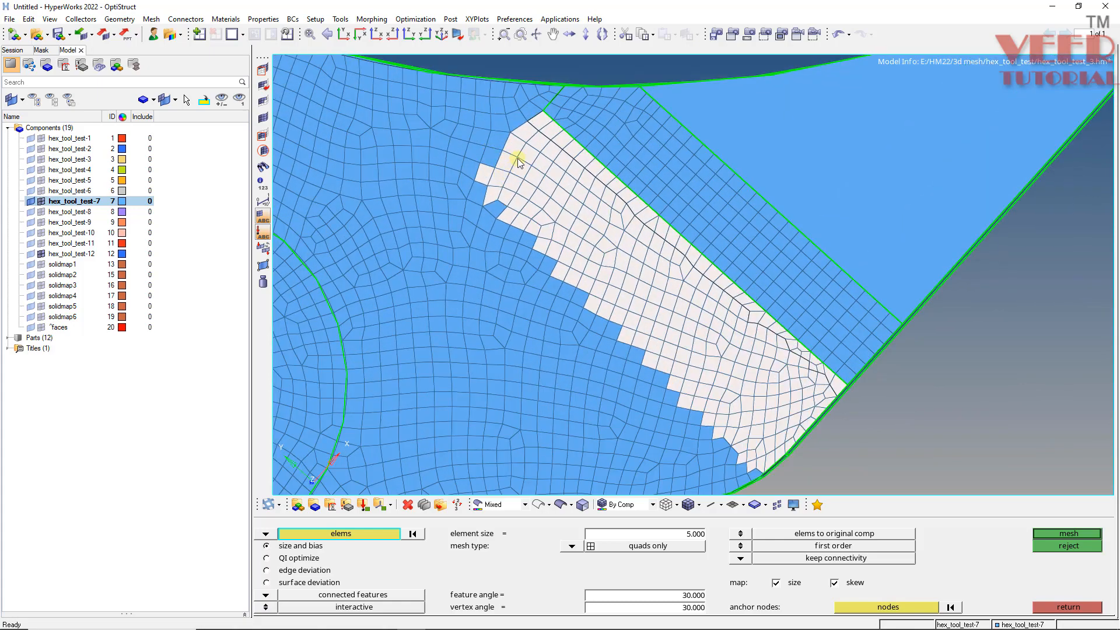
pyautogui.keyDown('shift'); pyautogui.moveTo(517, 158); pyautogui.dragTo(453, 329); pyautogui.keyUp('shift')
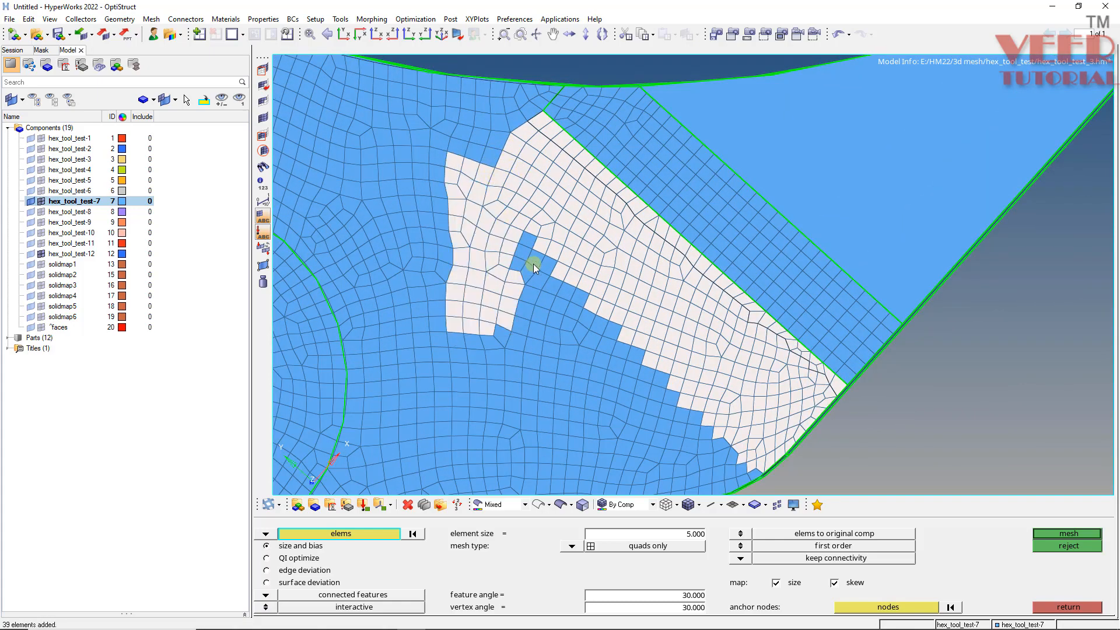
pyautogui.keyDown('shift'); pyautogui.moveTo(613, 205); pyautogui.dragTo(449, 476); pyautogui.keyUp('shift')
pyautogui.keyDown('ctrl'); pyautogui.scroll(-4, 478, 225); pyautogui.keyUp('ctrl')
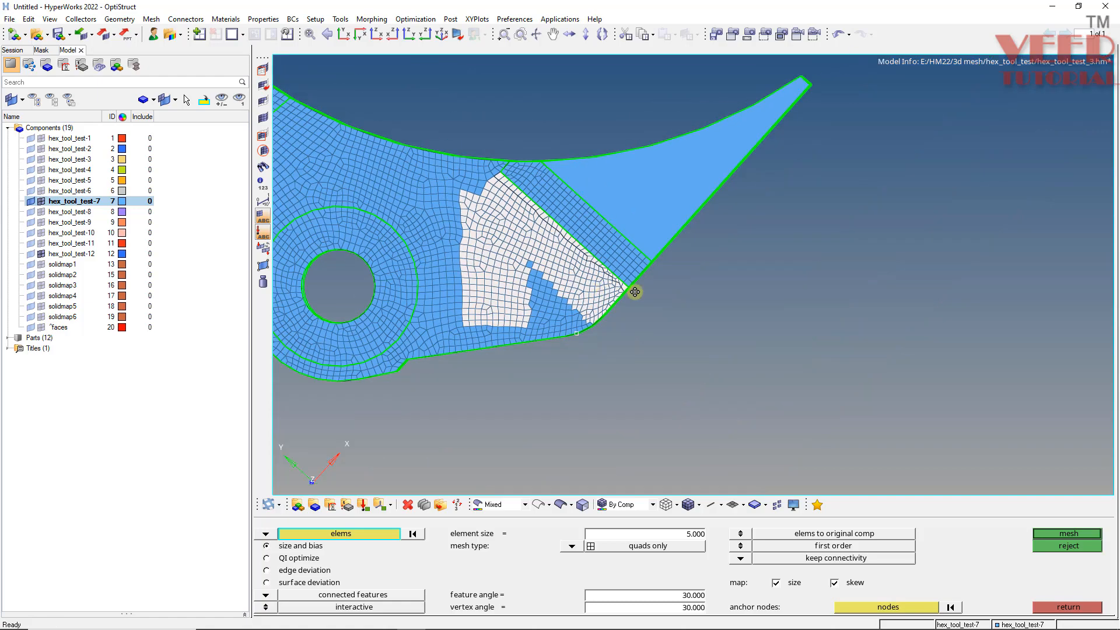
pyautogui.scroll(4, 509, 317)
pyautogui.keyDown('shift'); pyautogui.moveTo(669, 181); pyautogui.dragTo(441, 424); pyautogui.keyUp('shift')
pyautogui.keyDown('shift'); pyautogui.moveTo(587, 255); pyautogui.dragTo(429, 367); pyautogui.keyUp('shift')
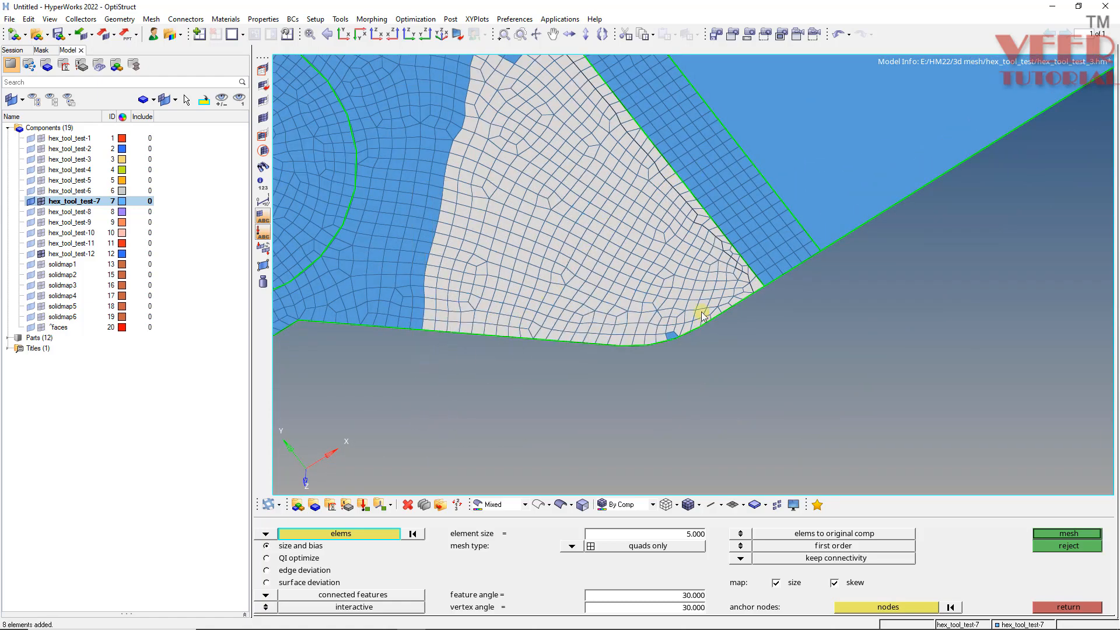
pyautogui.keyDown('ctrl'); pyautogui.moveTo(589, 312); pyautogui.dragTo(626, 308); pyautogui.keyUp('ctrl')
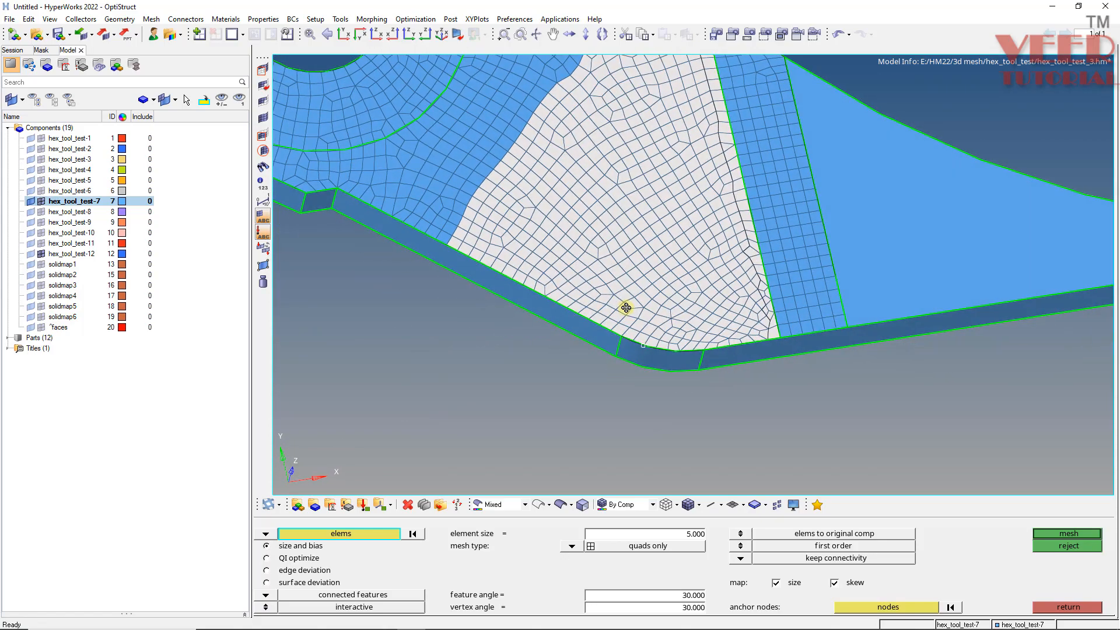
pyautogui.scroll(-4, 626, 308)
pyautogui.scroll(4, 607, 182)
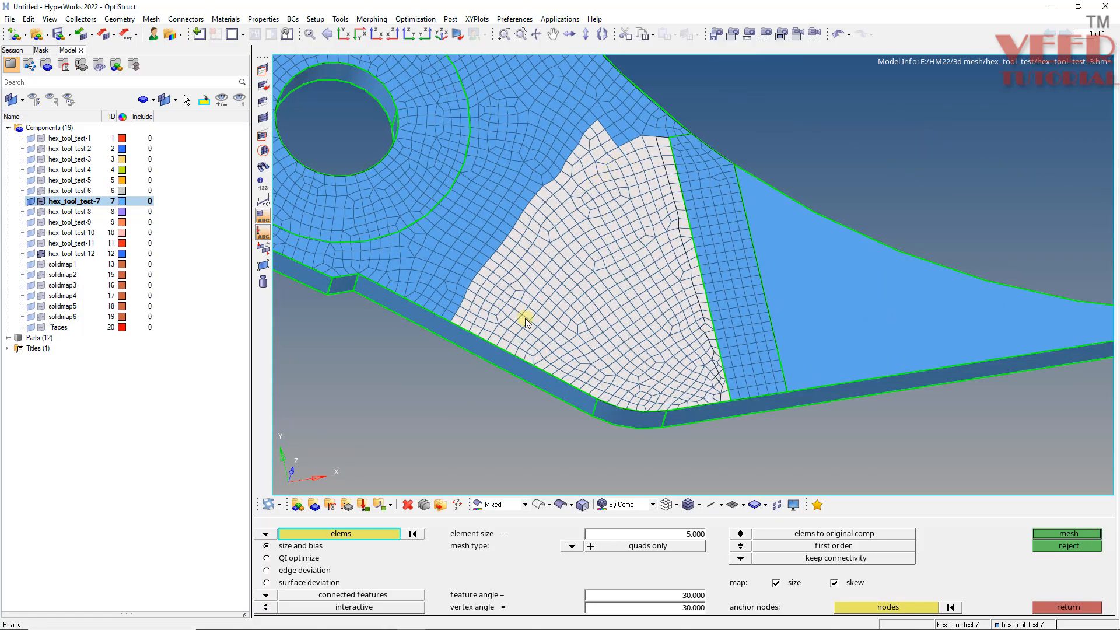
pyautogui.keyDown('ctrl'); pyautogui.moveTo(481, 315); pyautogui.dragTo(533, 306); pyautogui.keyUp('ctrl')
pyautogui.middleClick(658, 372)
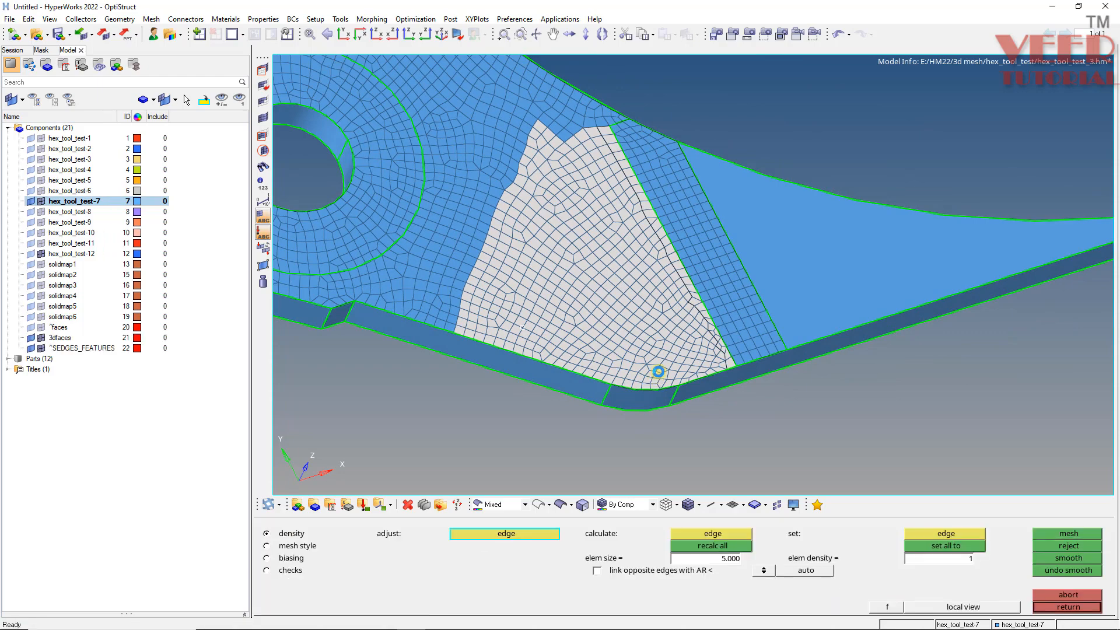
pyautogui.scroll(4, 635, 390)
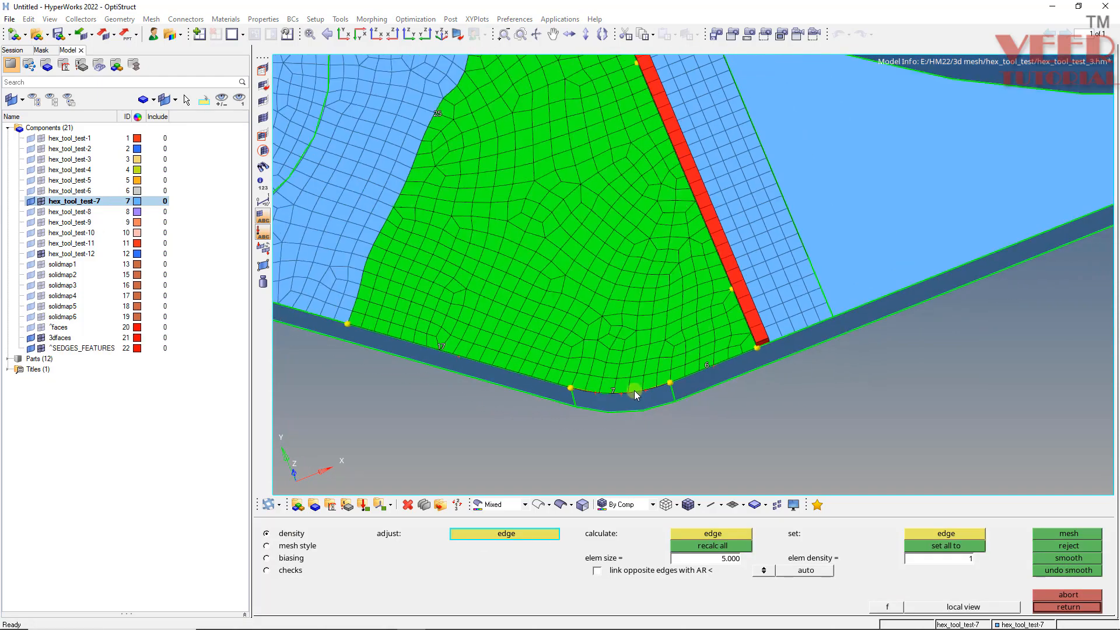
pyautogui.scroll(-4, 635, 390)
pyautogui.scroll(5, 604, 185)
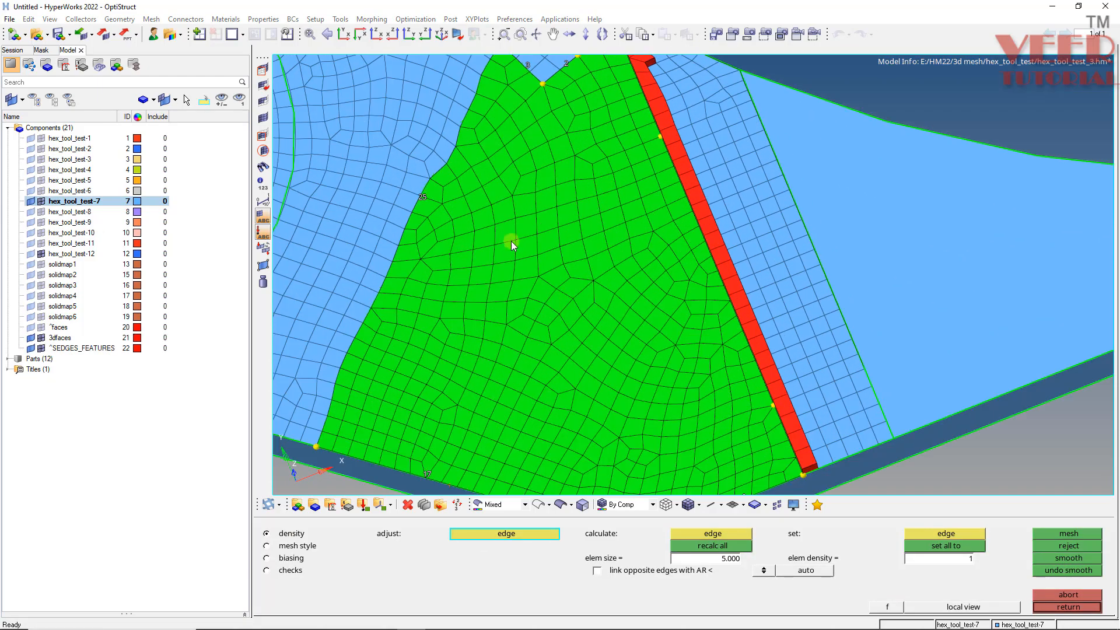
pyautogui.scroll(-4, 510, 236)
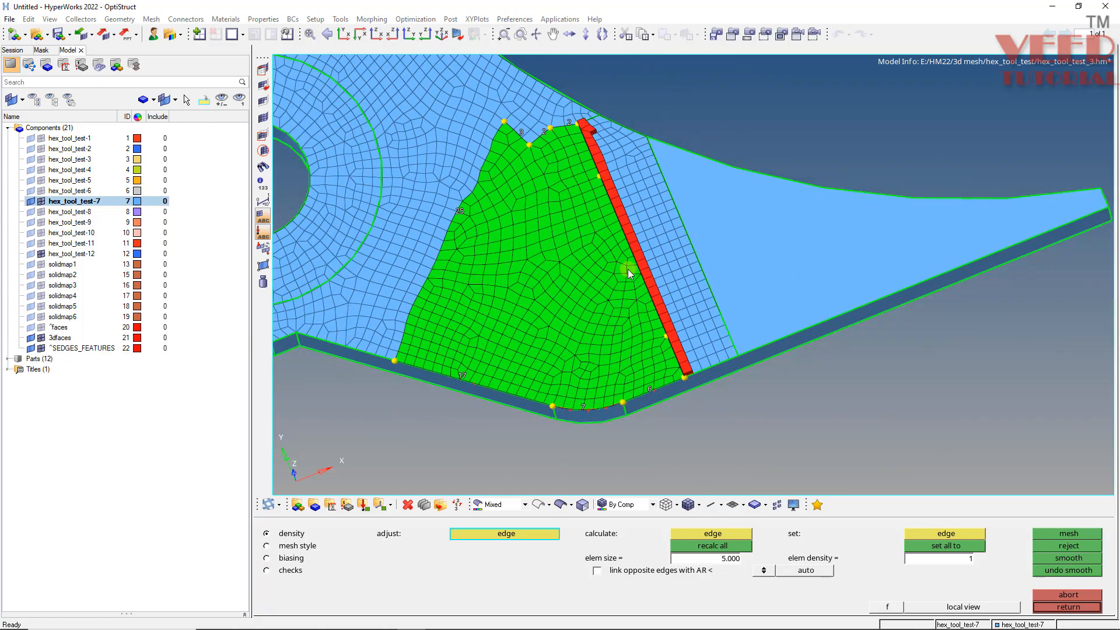
pyautogui.scroll(3, 585, 131)
pyautogui.scroll(1, 584, 130)
pyautogui.press('Escape')
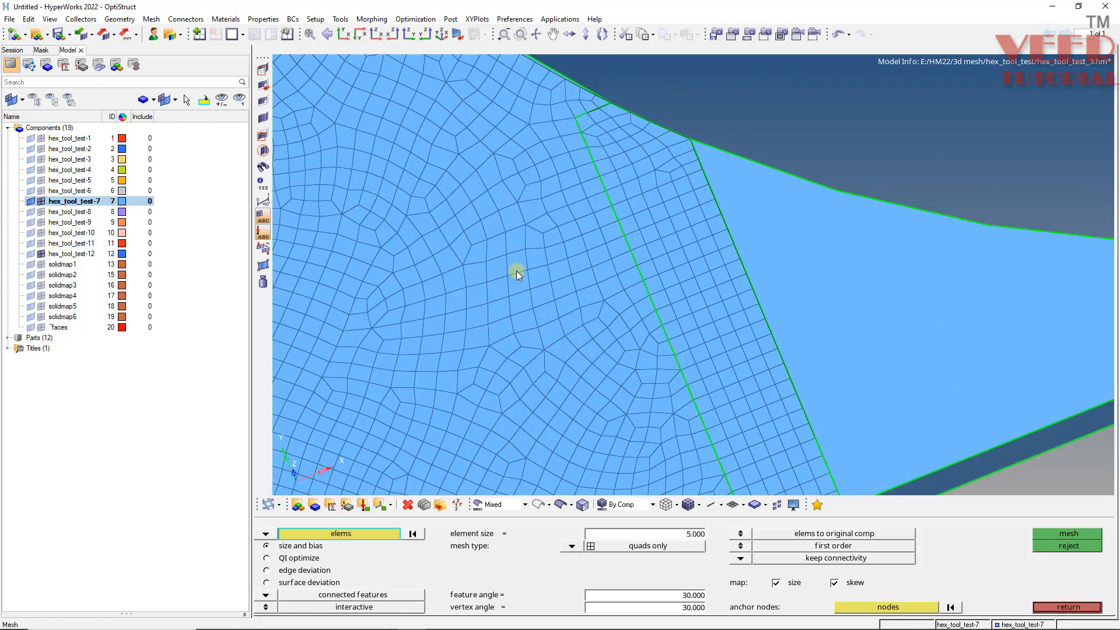
# - Inspect the small patch of stray elements near the tool's lower edge
pyautogui.scroll(-5, 513, 271)
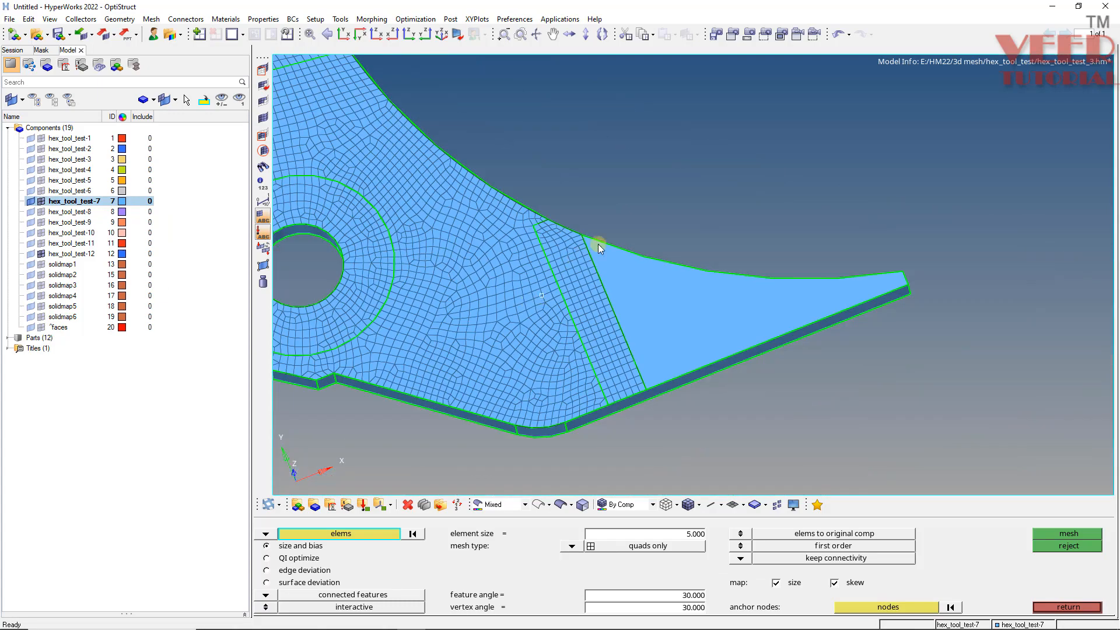
pyautogui.keyDown('ctrl'); pyautogui.moveTo(549, 351); pyautogui.dragTo(507, 365); pyautogui.keyUp('ctrl')
pyautogui.scroll(5, 830, 439)
pyautogui.keyDown('ctrl'); pyautogui.moveTo(686, 421); pyautogui.dragTo(703, 388); pyautogui.keyUp('ctrl')
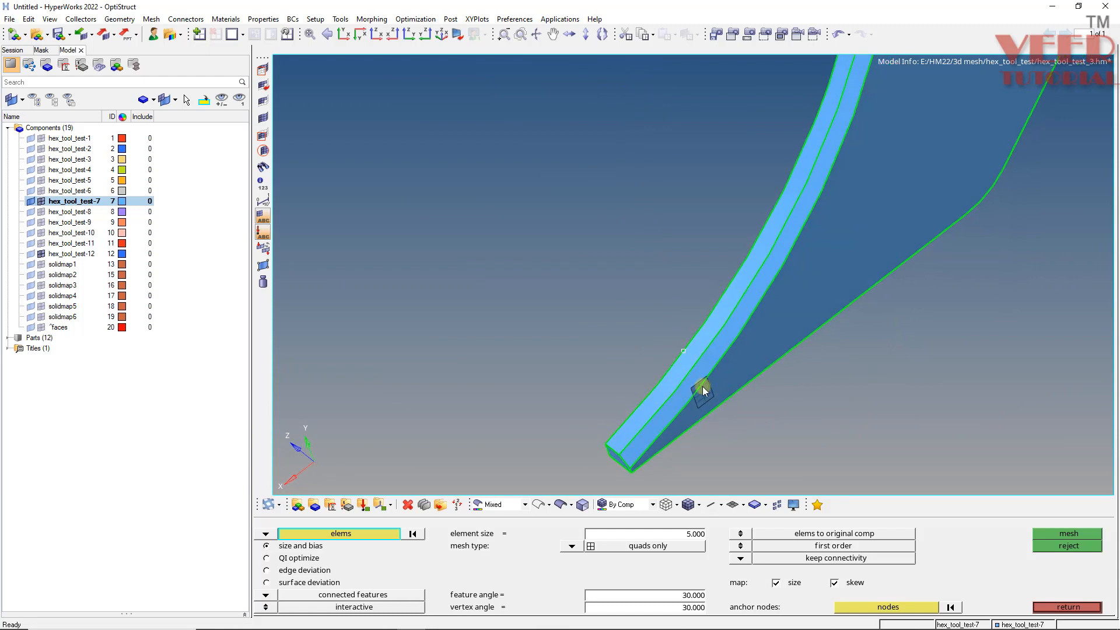
pyautogui.scroll(3, 701, 437)
pyautogui.scroll(3, 701, 438)
pyautogui.scroll(-4, 646, 344)
pyautogui.scroll(4, 667, 373)
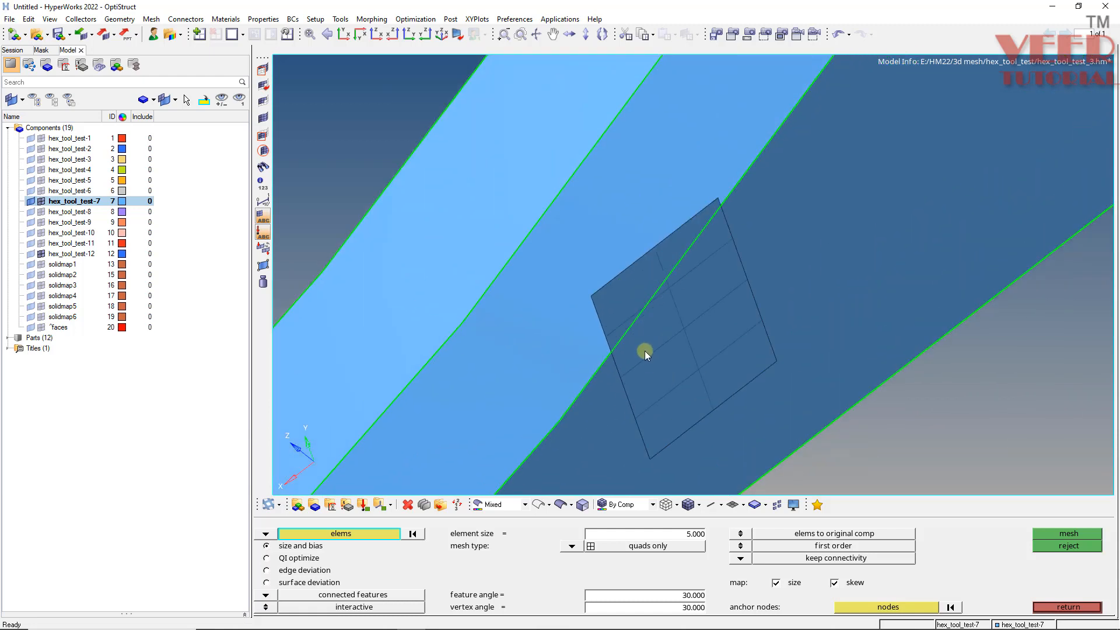
pyautogui.press('F2')
pyautogui.moveTo(644, 341)
pyautogui.mouseDown()
pyautogui.moveTo(646, 313)
pyautogui.moveTo(684, 267)
pyautogui.moveTo(644, 392)
pyautogui.moveTo(679, 346)
pyautogui.moveTo(646, 395)
pyautogui.moveTo(634, 370)
pyautogui.mouseUp()
pyautogui.middleClick(682, 267)
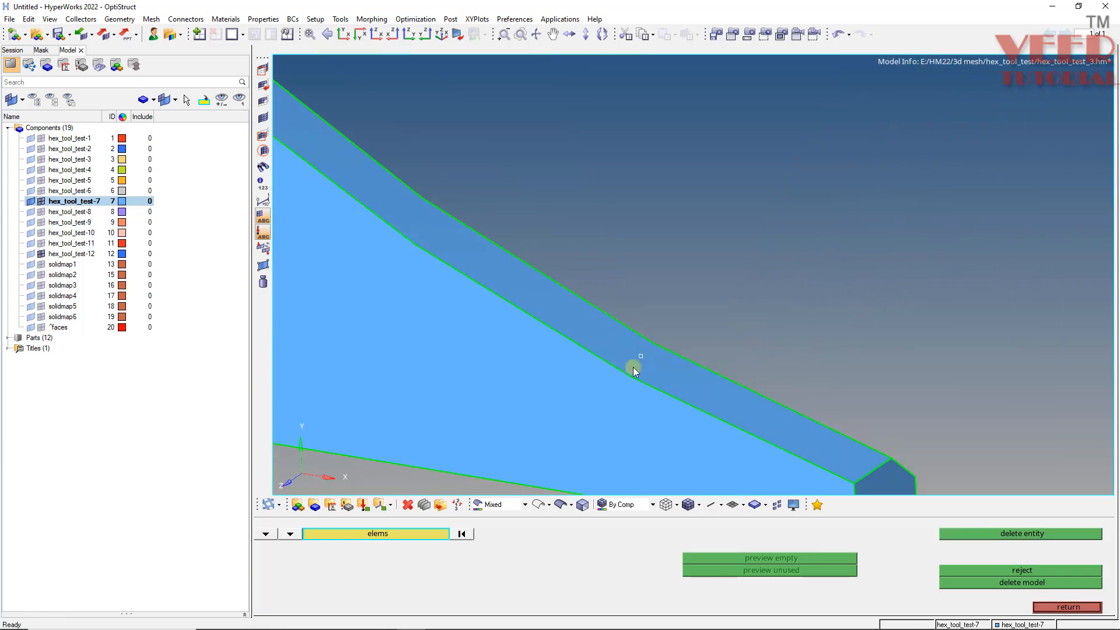
pyautogui.keyDown('ctrl'); pyautogui.moveTo(530, 408); pyautogui.dragTo(468, 368); pyautogui.keyUp('ctrl')
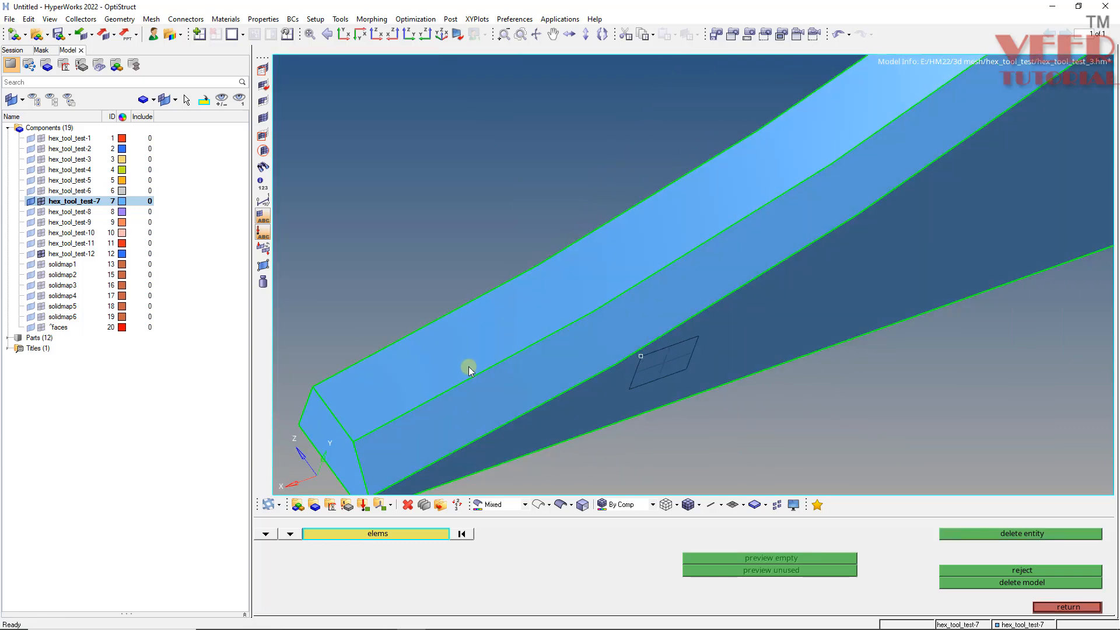
# - Duplicate the four stray patch elements into the current component and project them onto the tool's flat face surface
pyautogui.hotkey('shift', 'F7')
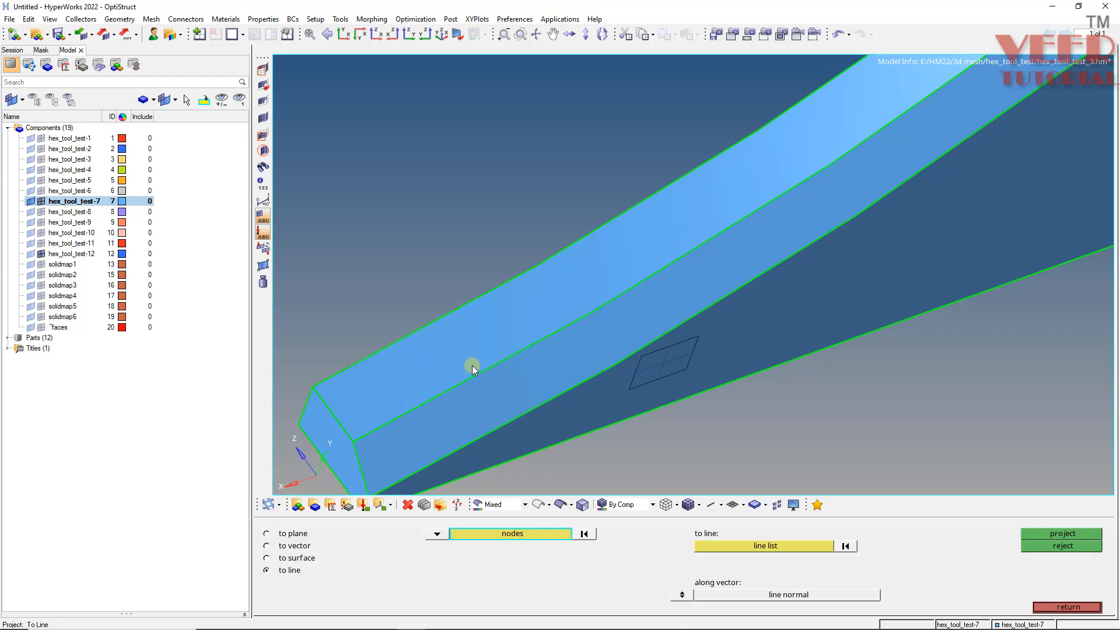
pyautogui.click(283, 559)
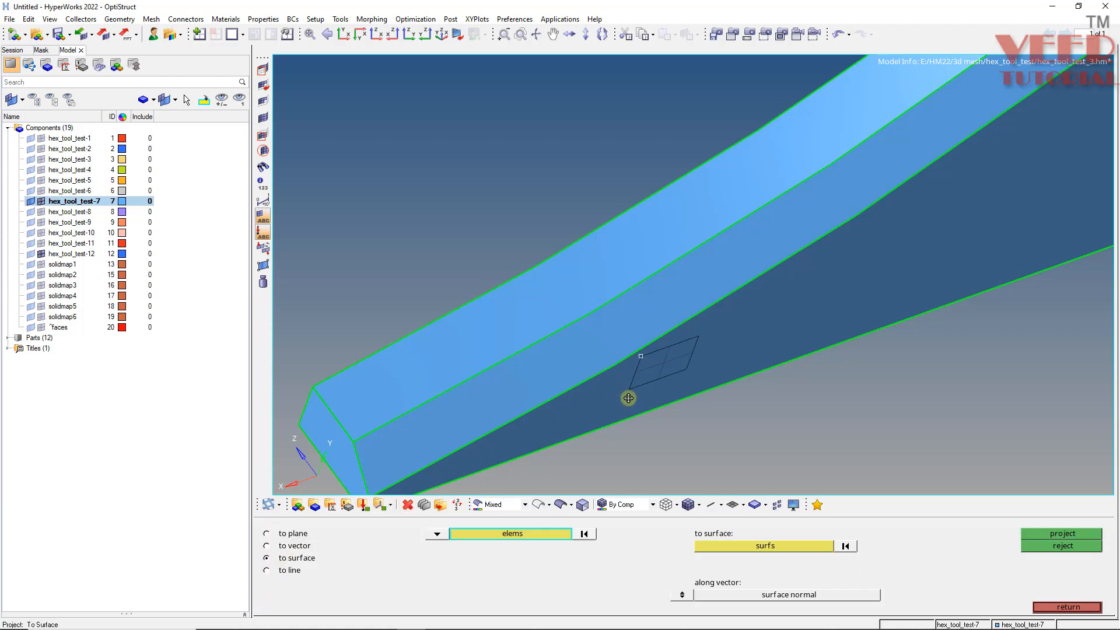
pyautogui.keyDown('ctrl'); pyautogui.moveTo(629, 398); pyautogui.dragTo(639, 372); pyautogui.keyUp('ctrl')
pyautogui.keyDown('ctrl'); pyautogui.scroll(4, 640, 372); pyautogui.keyUp('ctrl')
pyautogui.click(660, 366)
pyautogui.click(665, 400)
pyautogui.click(708, 395)
pyautogui.click(717, 361)
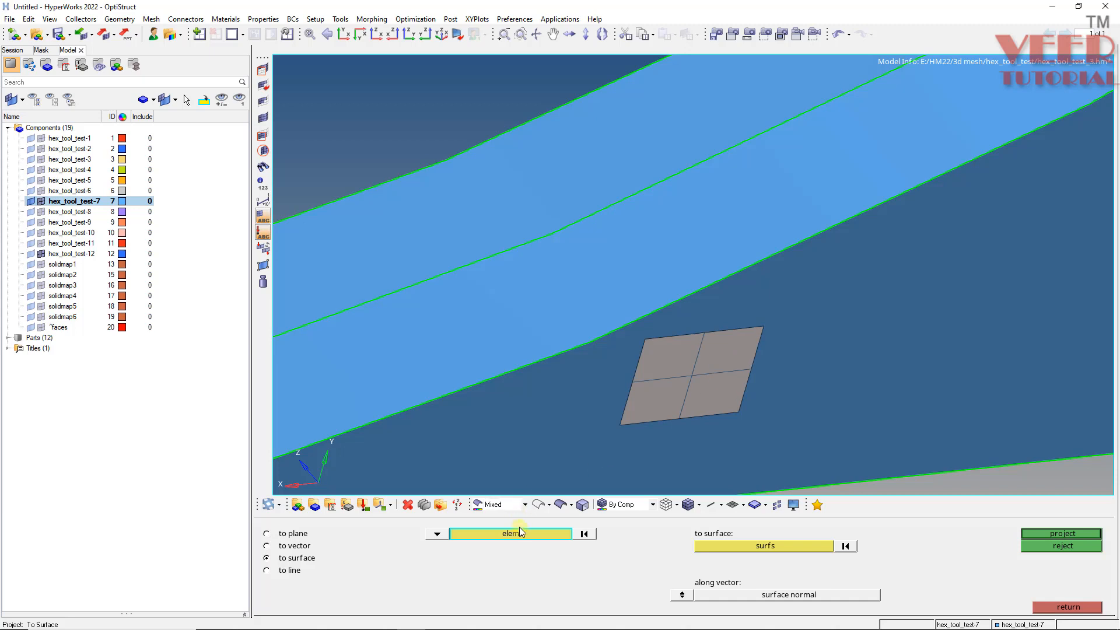
pyautogui.click(518, 533)
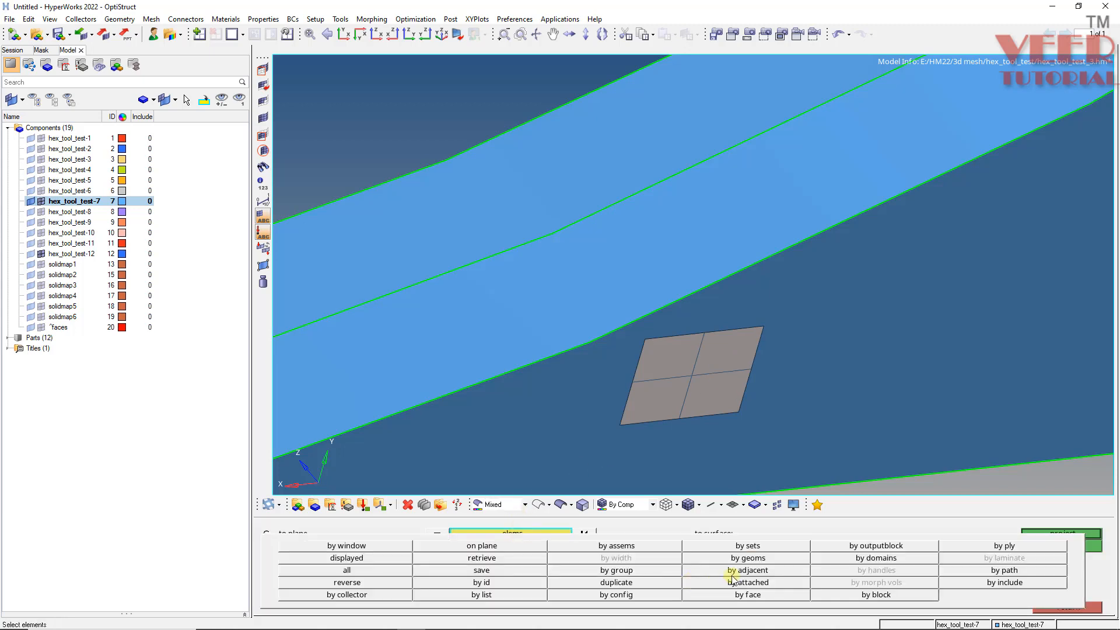
pyautogui.click(646, 584)
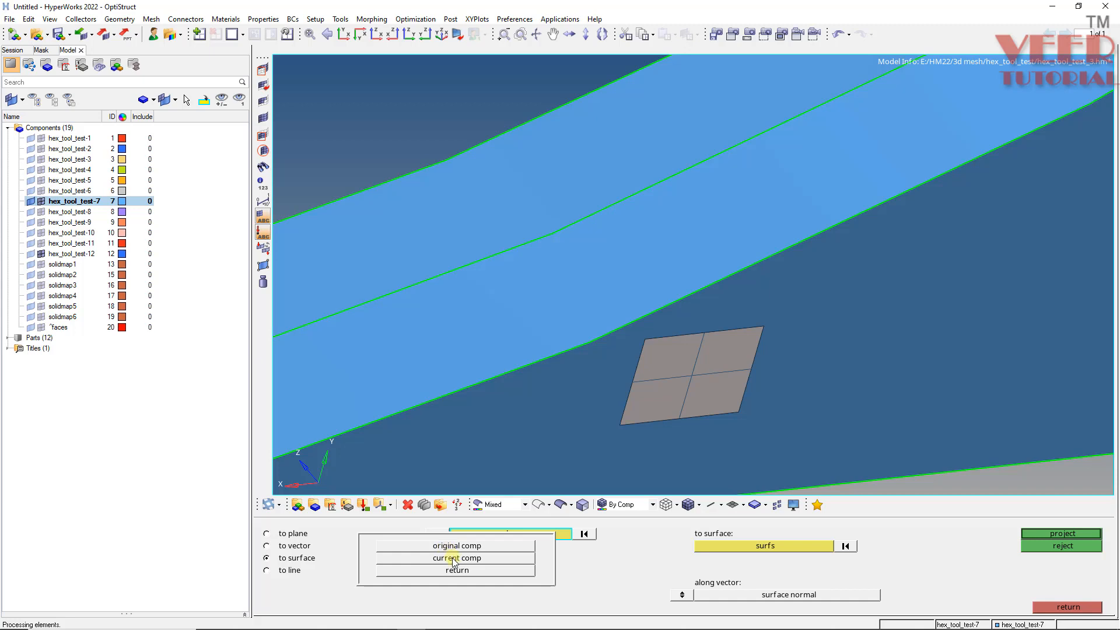
pyautogui.click(452, 558)
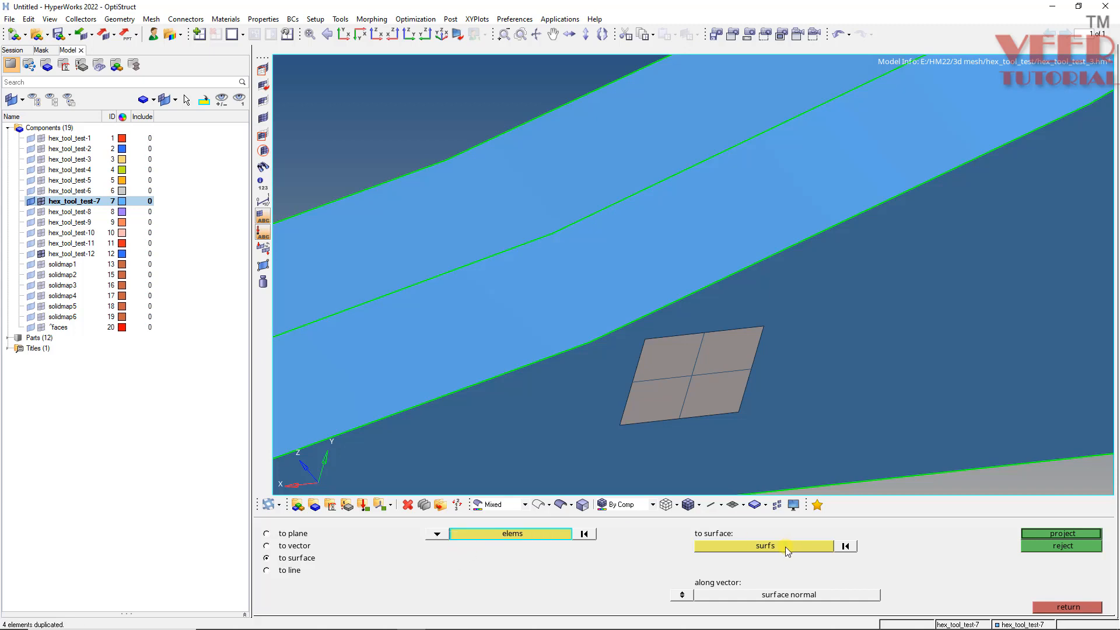
pyautogui.click(785, 547)
pyautogui.moveTo(565, 306)
pyautogui.keyDown('ctrl'); pyautogui.mouseDown()
pyautogui.moveTo(740, 445)
pyautogui.moveTo(599, 340)
pyautogui.moveTo(543, 348)
pyautogui.moveTo(505, 421)
pyautogui.moveTo(495, 330)
pyautogui.mouseUp(); pyautogui.keyUp('ctrl')
pyautogui.click(598, 341)
pyautogui.click(1058, 532)
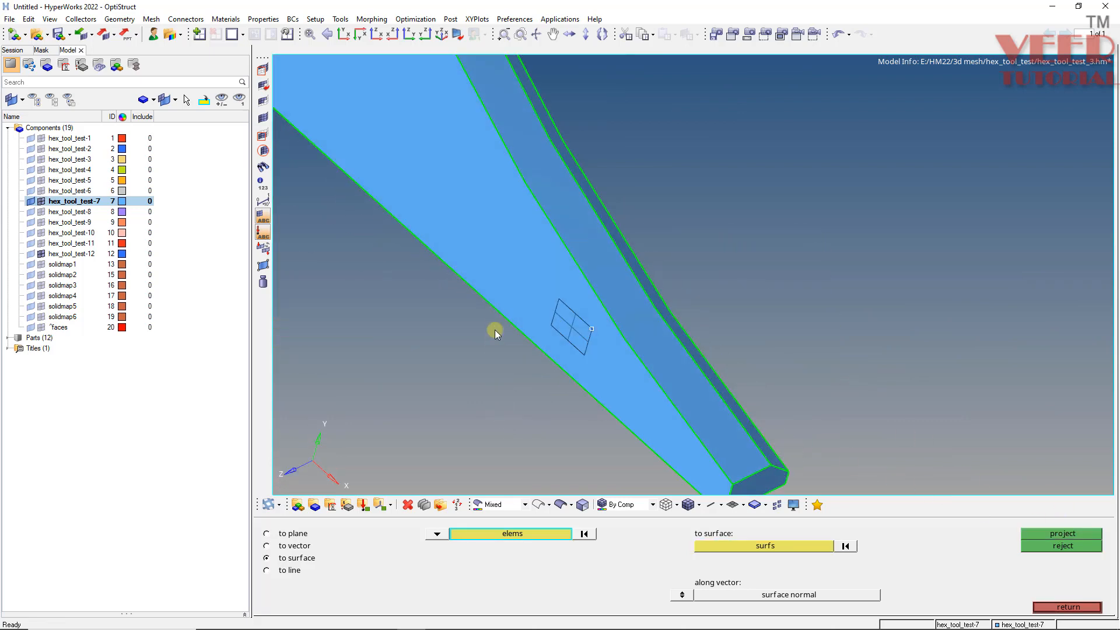
# - Trim the face surface with a node path along the patch's left edge
pyautogui.keyDown('ctrl'); pyautogui.scroll(6, 592, 319); pyautogui.keyUp('ctrl')
pyautogui.keyDown('ctrl'); pyautogui.scroll(-1, 539, 355); pyautogui.keyUp('ctrl')
pyautogui.keyDown('ctrl'); pyautogui.scroll(-5, 592, 356); pyautogui.keyUp('ctrl')
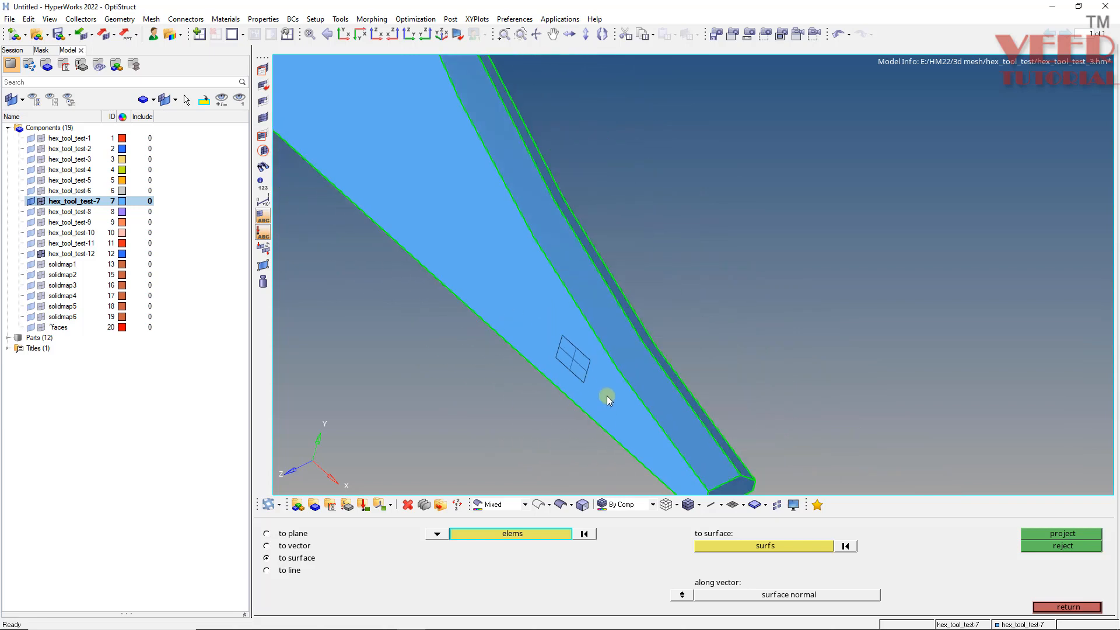
pyautogui.keyDown('ctrl'); pyautogui.moveTo(607, 395); pyautogui.dragTo(664, 407); pyautogui.keyUp('ctrl')
pyautogui.keyDown('ctrl'); pyautogui.scroll(-4, 671, 401); pyautogui.keyUp('ctrl')
pyautogui.keyDown('ctrl'); pyautogui.scroll(3, 670, 401); pyautogui.keyUp('ctrl')
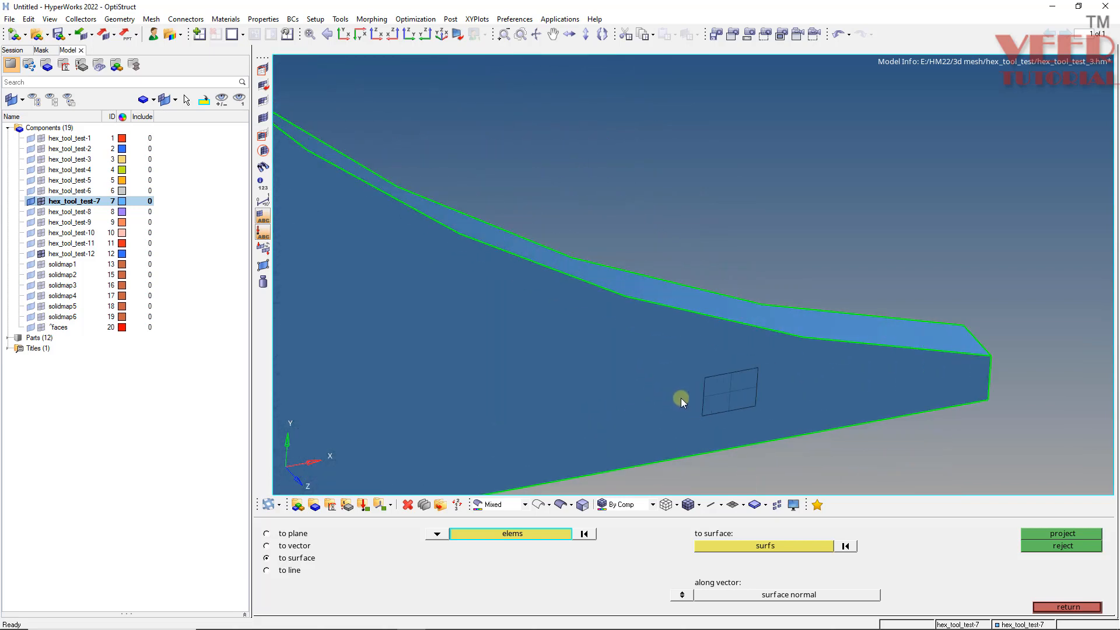
pyautogui.keyDown('ctrl'); pyautogui.scroll(3, 684, 390); pyautogui.keyUp('ctrl')
pyautogui.hotkey('shift', 'F9')
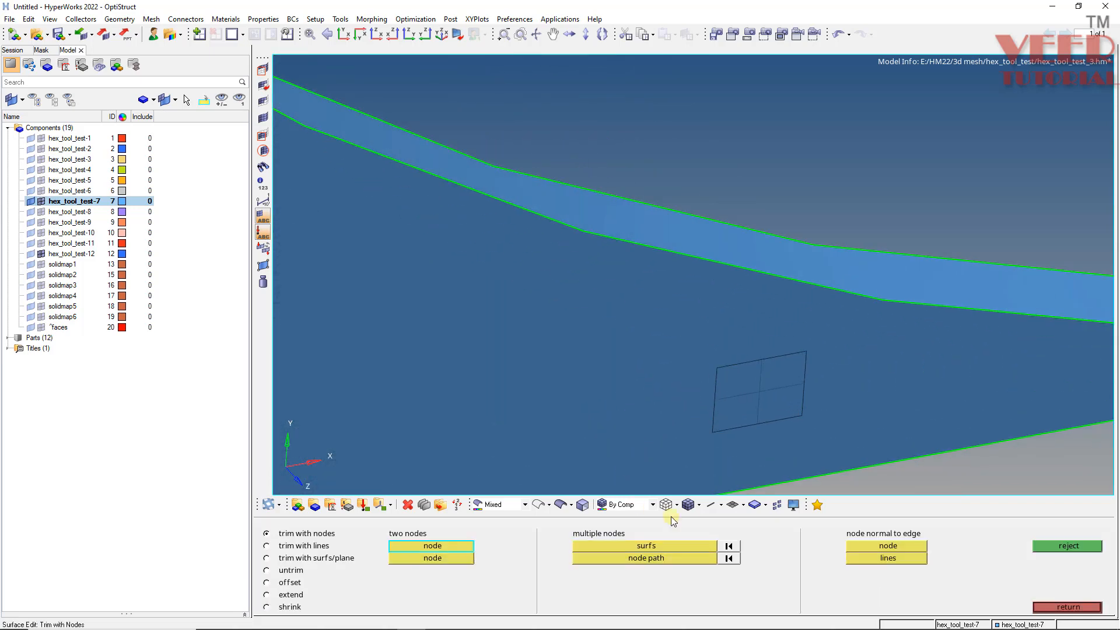
pyautogui.click(665, 548)
pyautogui.click(645, 440)
pyautogui.click(647, 558)
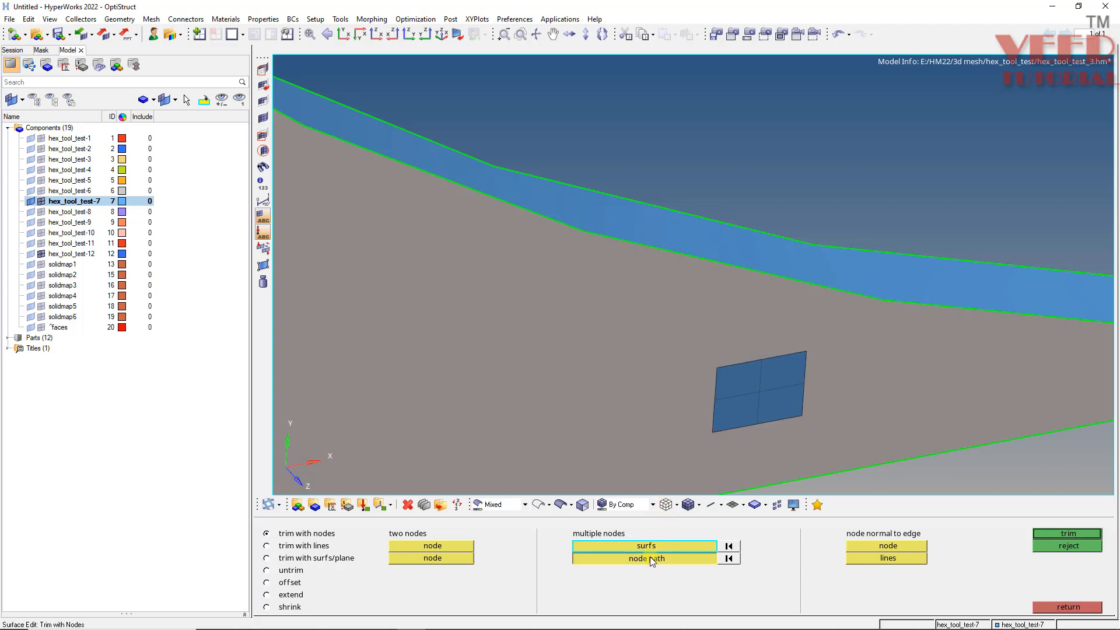
pyautogui.click(720, 391)
pyautogui.click(717, 369)
pyautogui.click(712, 432)
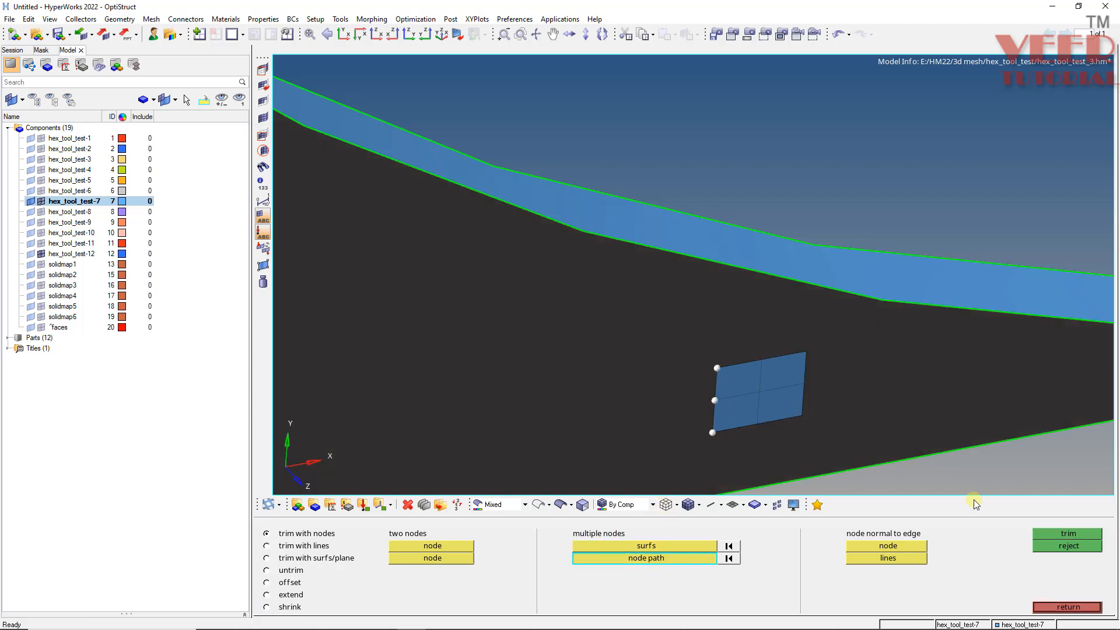
pyautogui.click(1077, 533)
# - Trim the face surface with a node path along the patch's bottom edge
pyautogui.keyDown('ctrl'); pyautogui.scroll(-6, 562, 348); pyautogui.keyUp('ctrl')
pyautogui.keyDown('ctrl'); pyautogui.scroll(7, 644, 349); pyautogui.keyUp('ctrl')
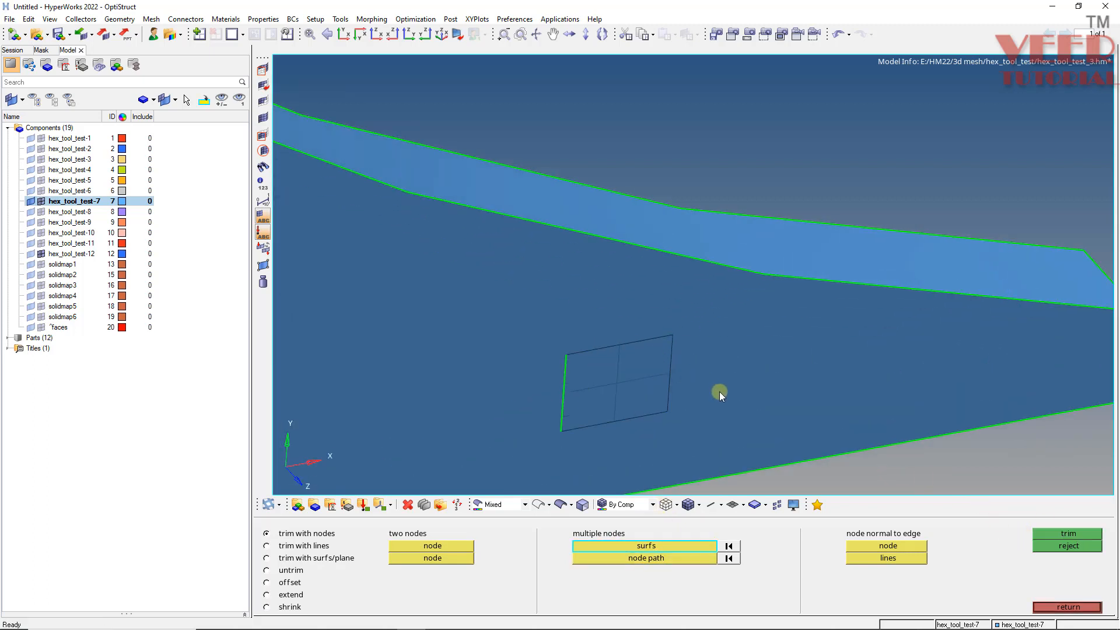
pyautogui.click(719, 392)
pyautogui.click(652, 547)
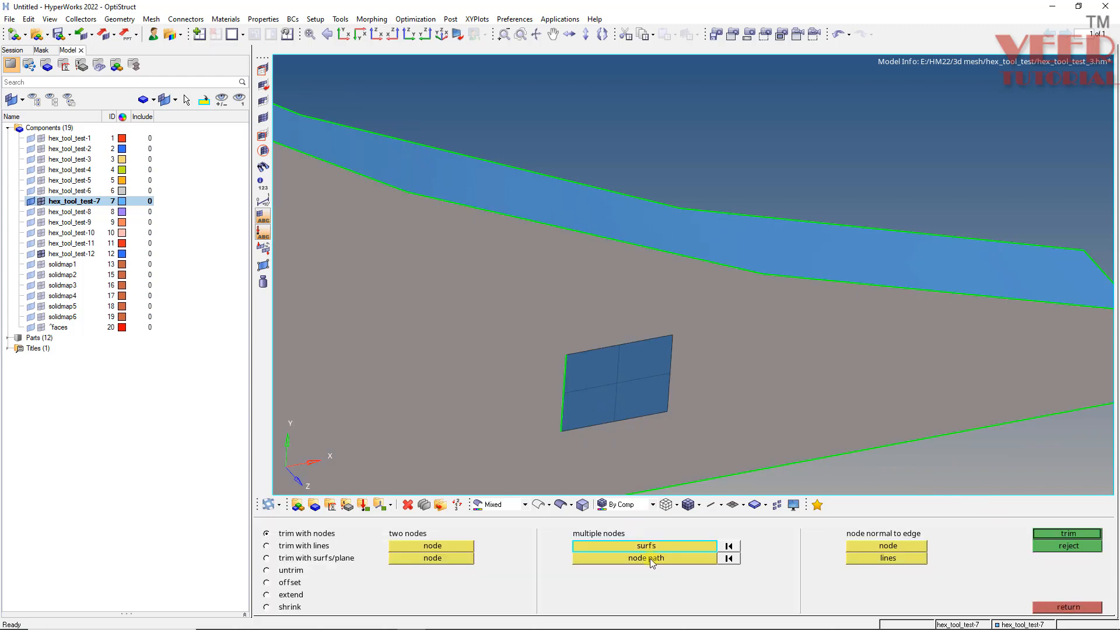
pyautogui.click(650, 558)
pyautogui.click(554, 438)
pyautogui.click(619, 421)
pyautogui.click(671, 407)
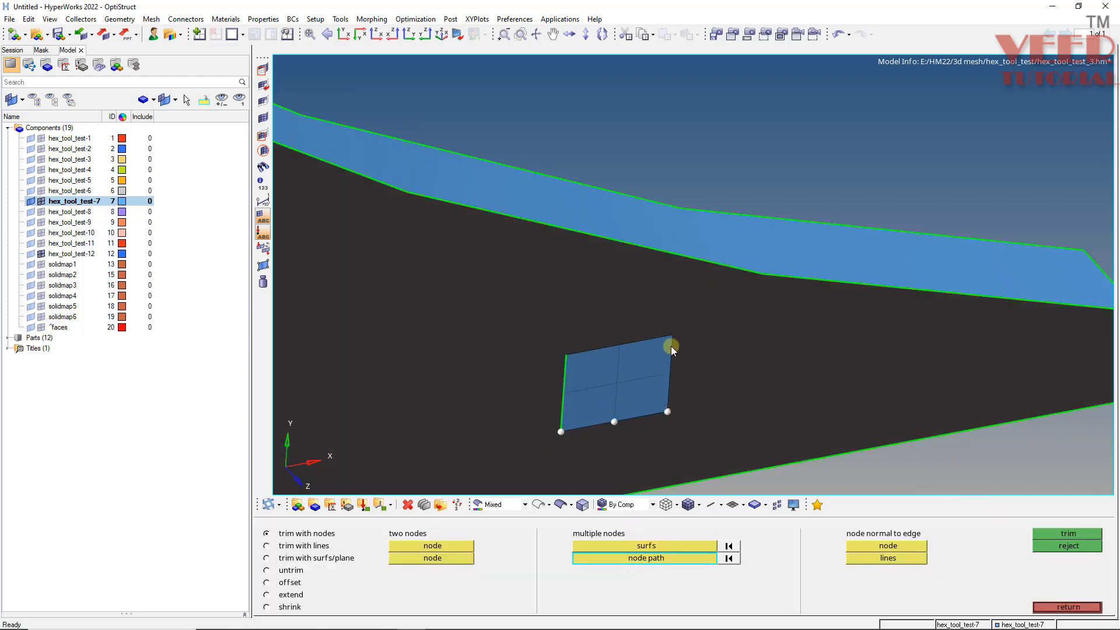
pyautogui.click(1062, 534)
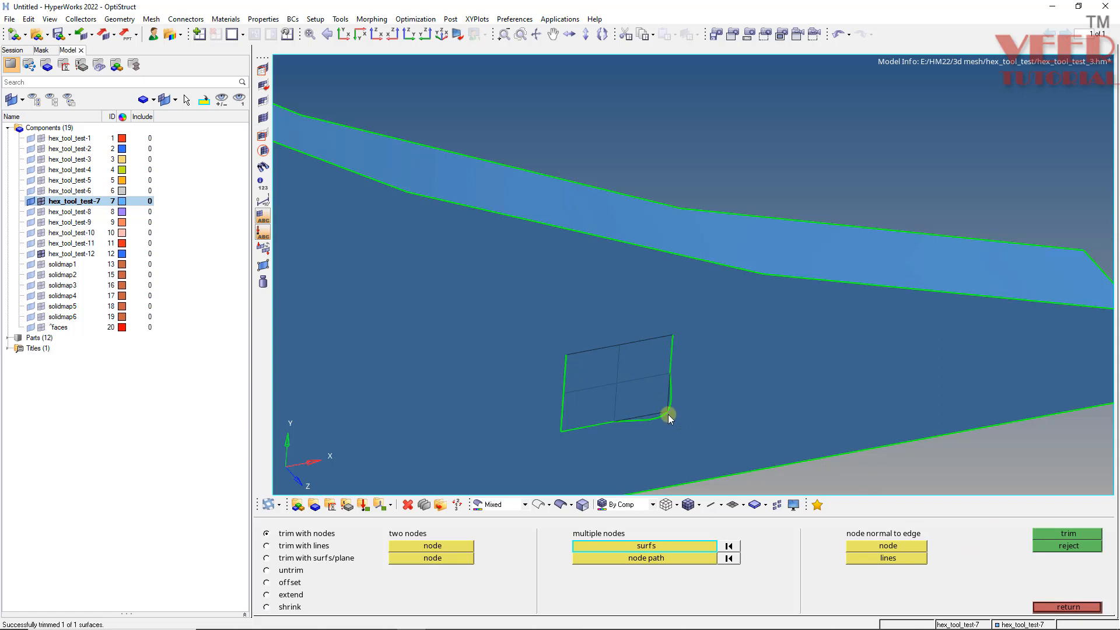
# - Reject the bottom-edge trim and apply it again
pyautogui.click(1062, 546)
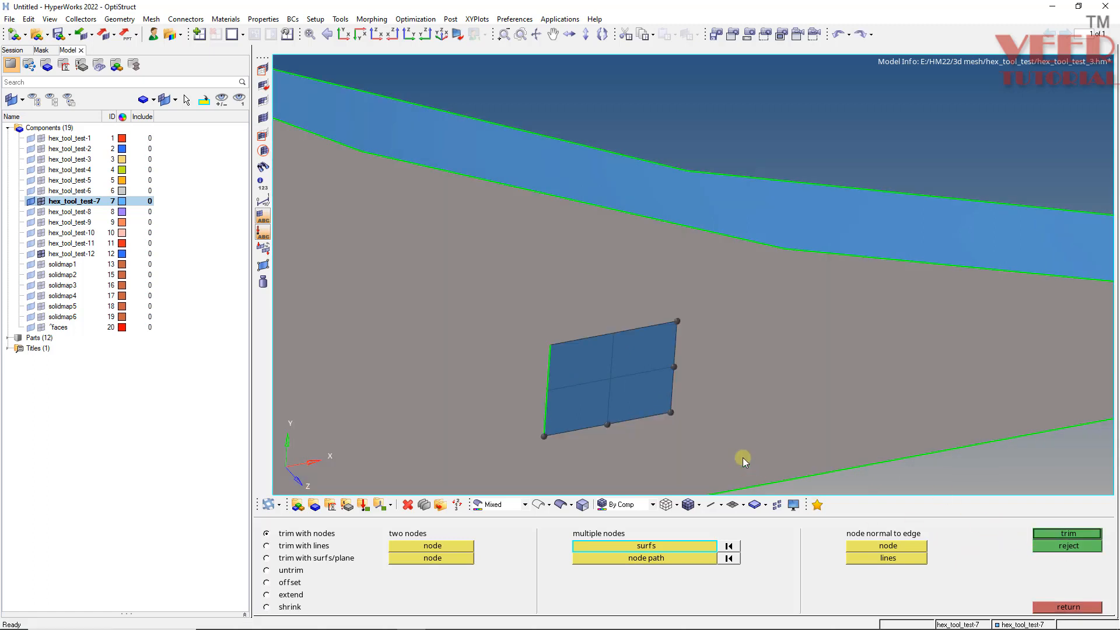
pyautogui.click(713, 559)
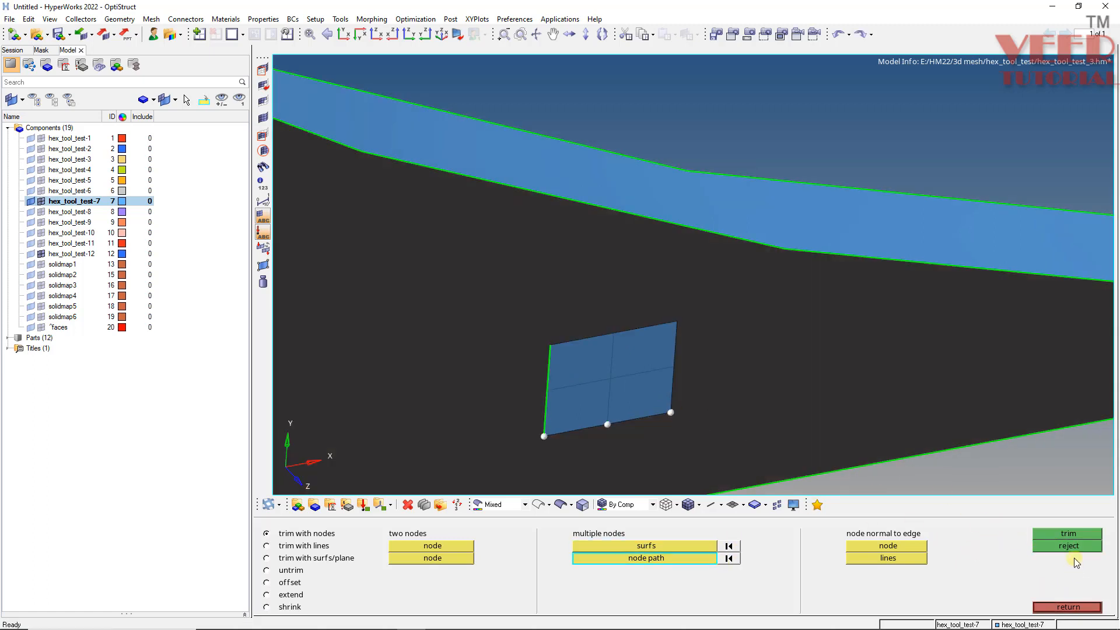
pyautogui.click(1068, 534)
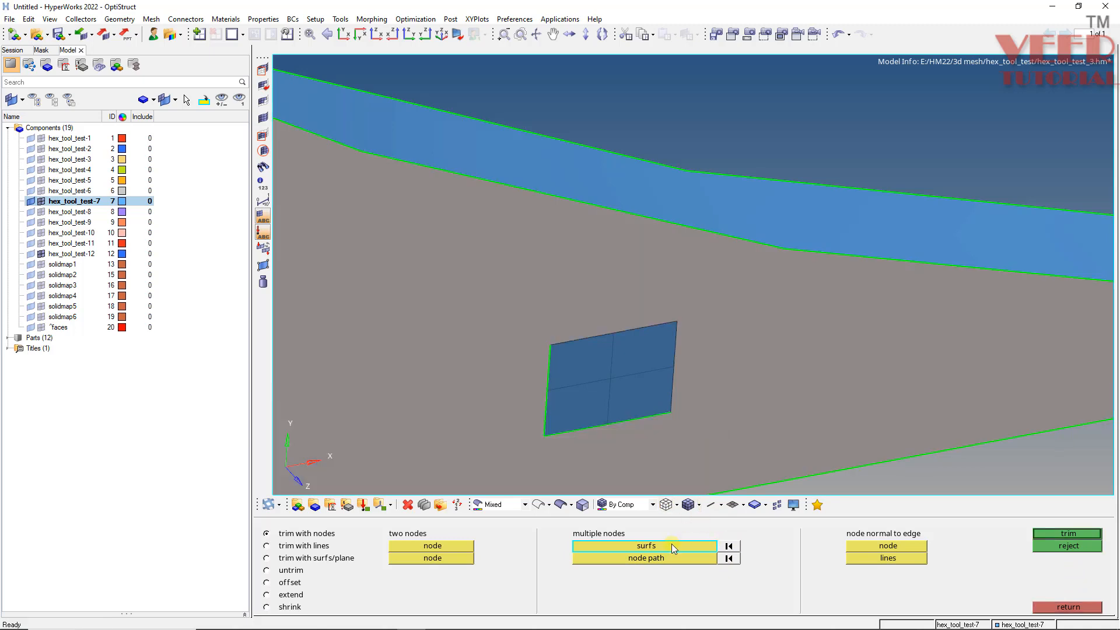
# - Trim the face surface with a node path along the patch's right edge
pyautogui.click(671, 559)
pyautogui.click(671, 412)
pyautogui.click(676, 322)
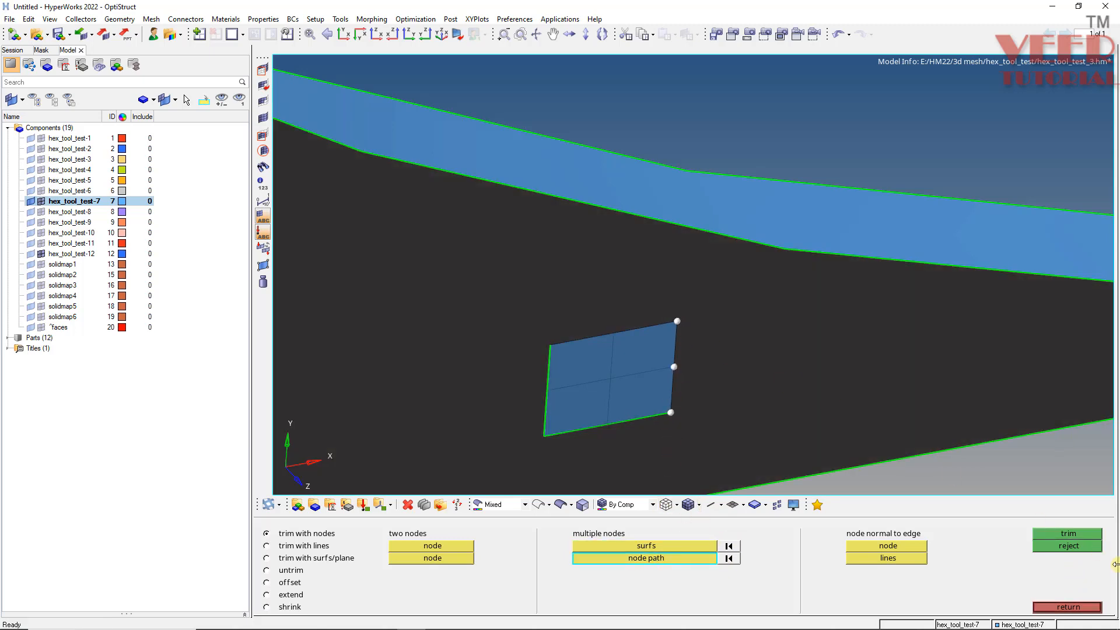
pyautogui.click(1061, 533)
# - Trim the face surface with a node path along the patch's top edge
pyautogui.click(663, 558)
pyautogui.click(618, 314)
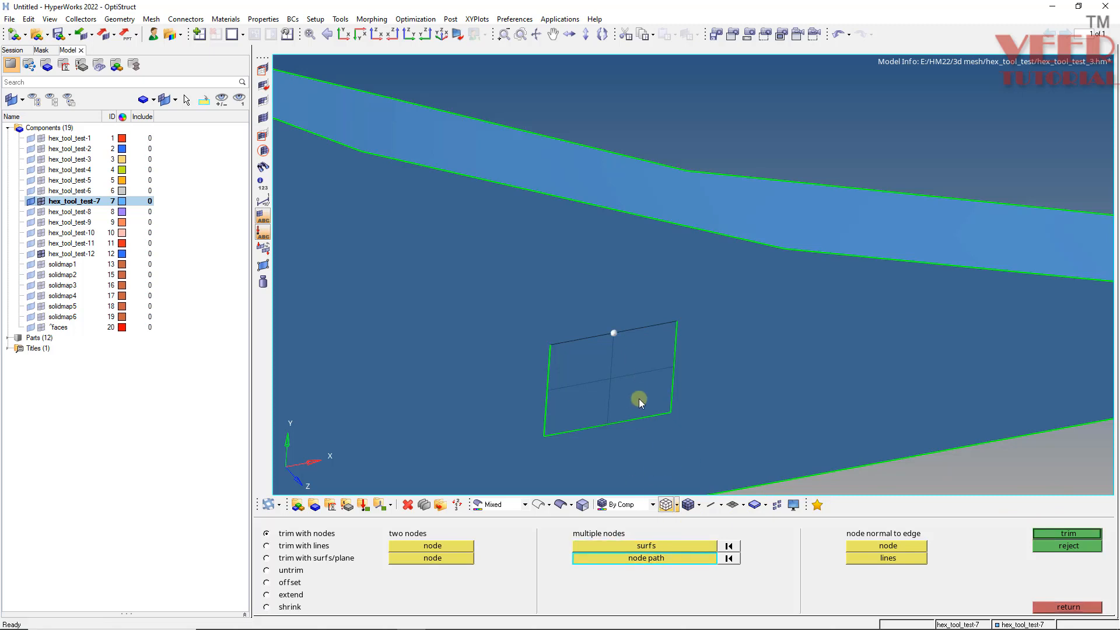
pyautogui.click(674, 545)
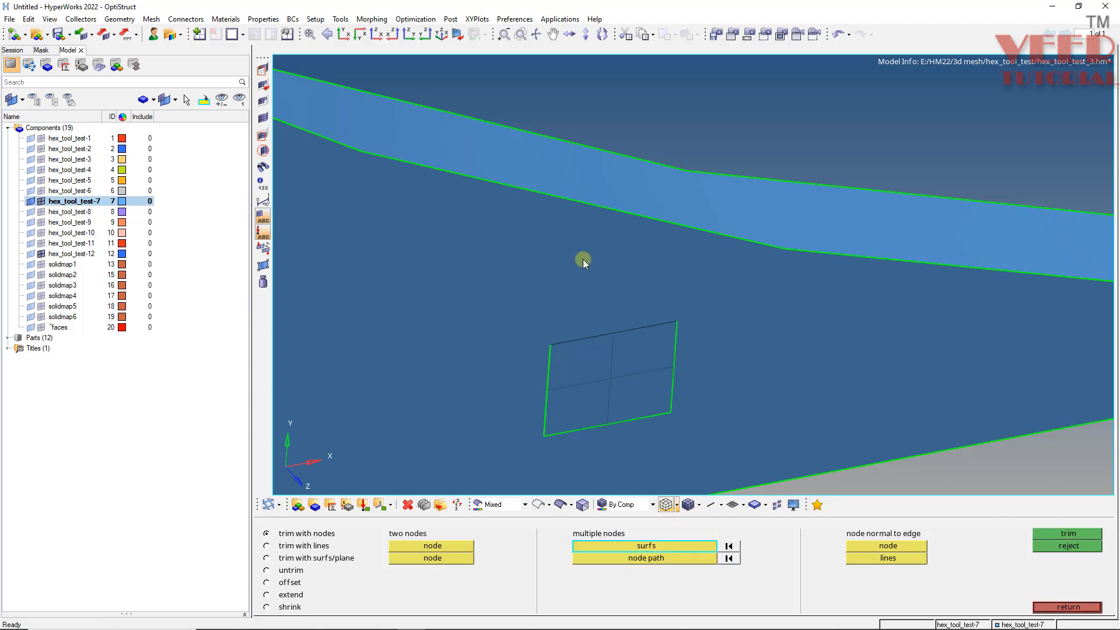
pyautogui.click(583, 259)
pyautogui.click(675, 557)
pyautogui.click(675, 327)
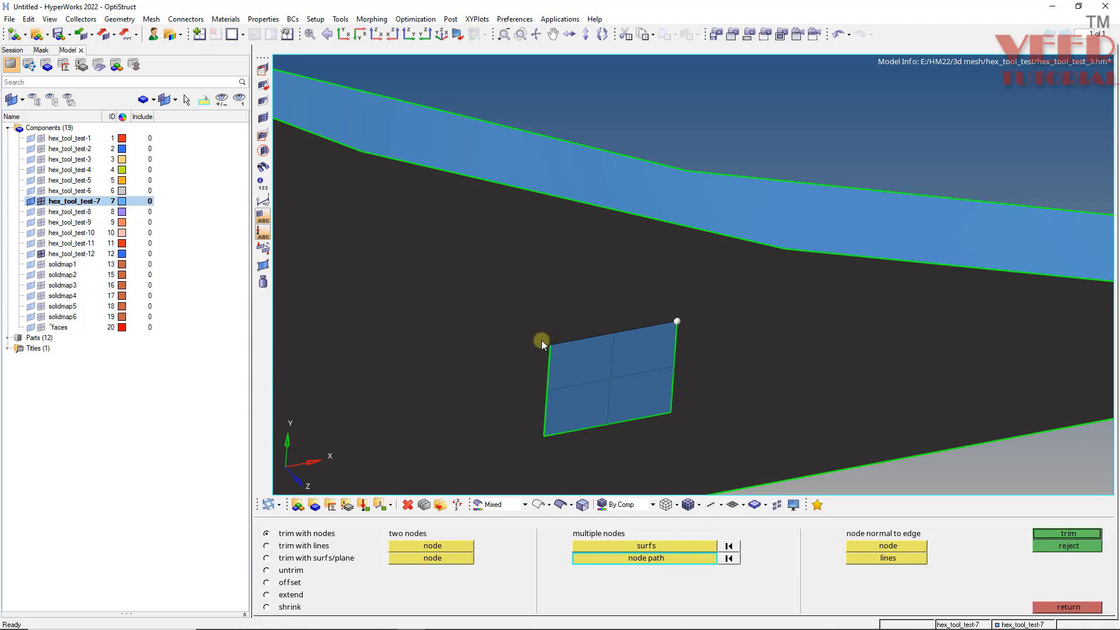
pyautogui.click(547, 343)
pyautogui.click(1068, 533)
# - Automesh the trimmed face surface around the patch as quads only with element size 5.000
pyautogui.press('F2')
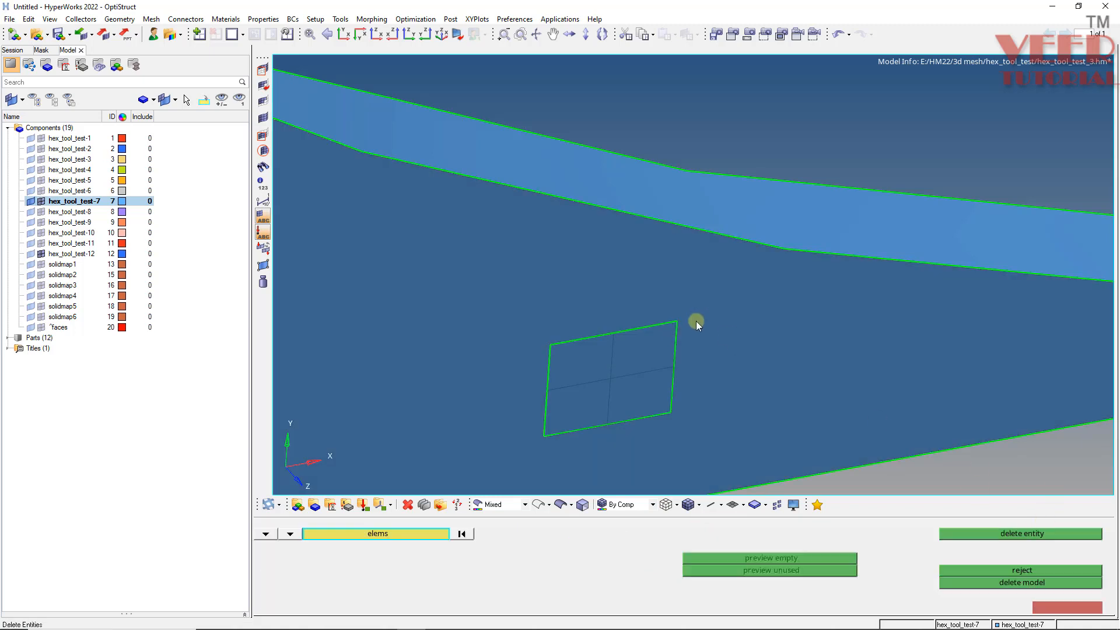
pyautogui.scroll(-5, 695, 321)
pyautogui.press('F12')
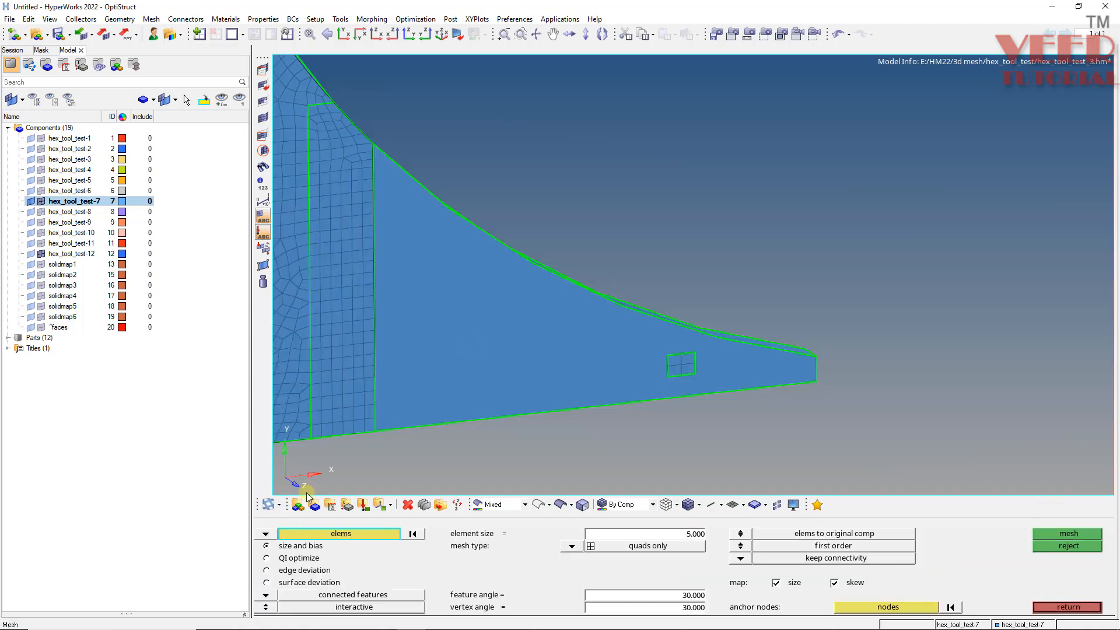
pyautogui.click(266, 533)
pyautogui.click(311, 559)
pyautogui.click(505, 331)
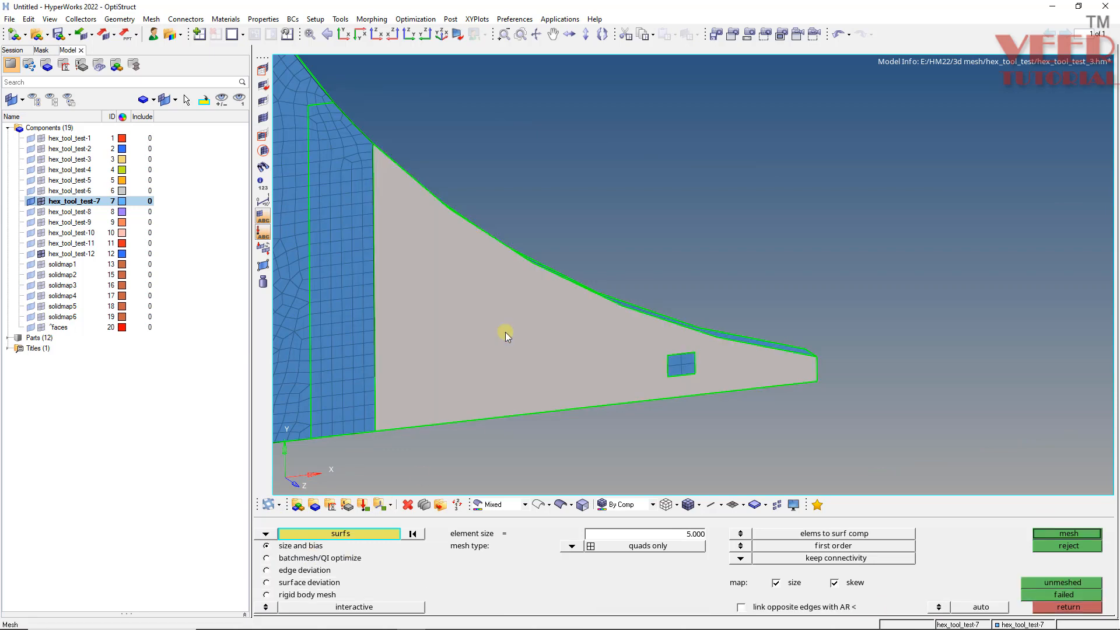
pyautogui.middleClick(764, 411)
pyautogui.scroll(2, 698, 346)
pyautogui.scroll(4, 699, 345)
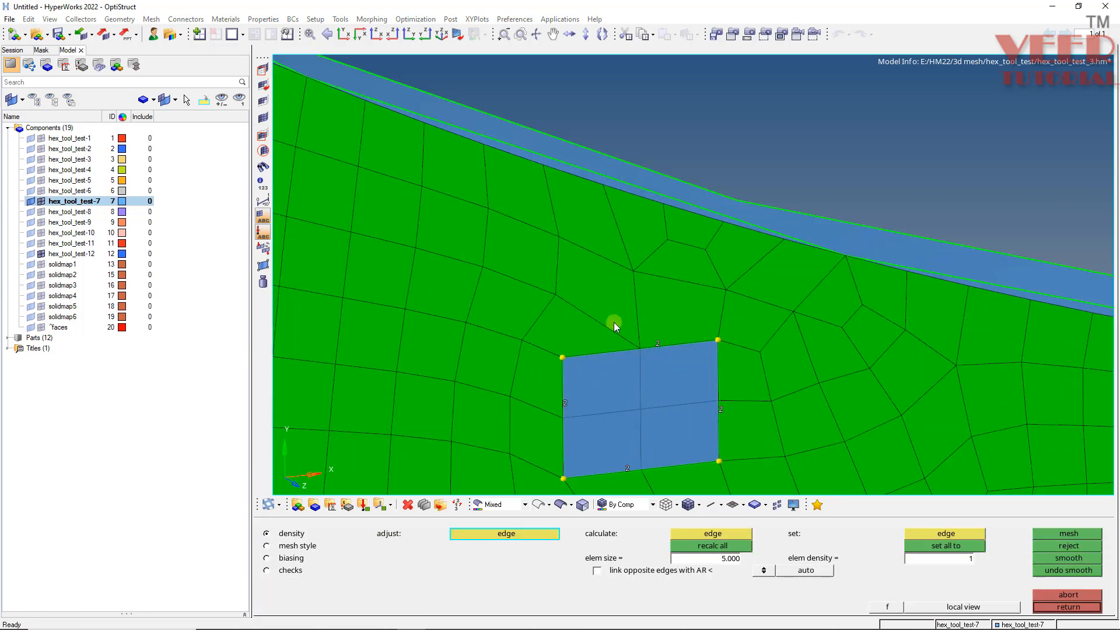
pyautogui.scroll(-3, 642, 414)
pyautogui.scroll(-4, 894, 373)
pyautogui.scroll(6, 457, 133)
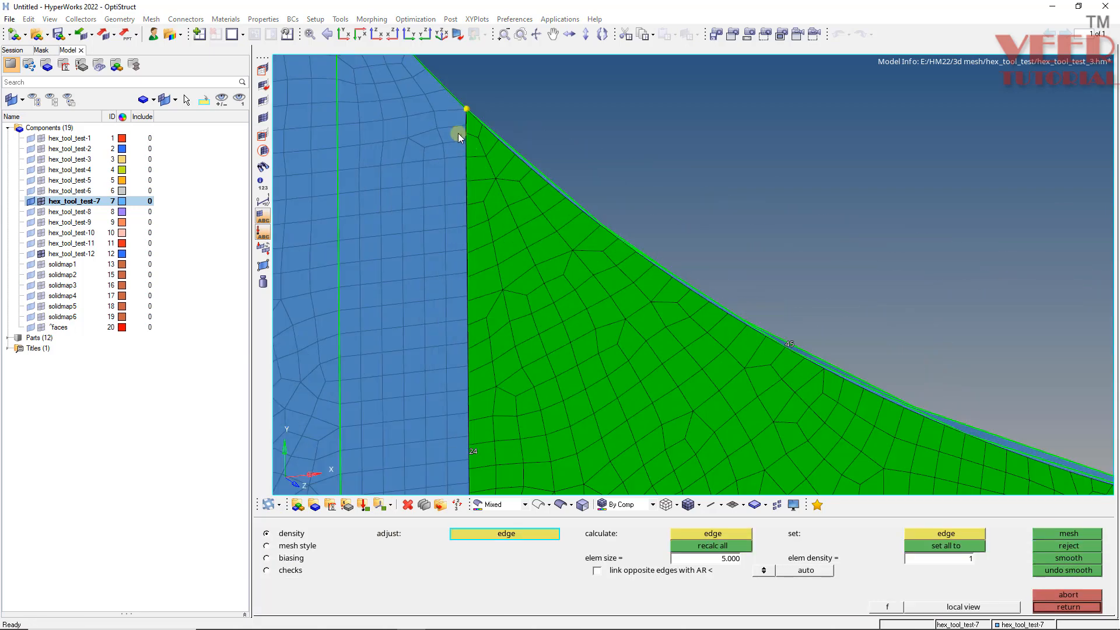
pyautogui.scroll(-3, 470, 122)
pyautogui.scroll(-4, 499, 369)
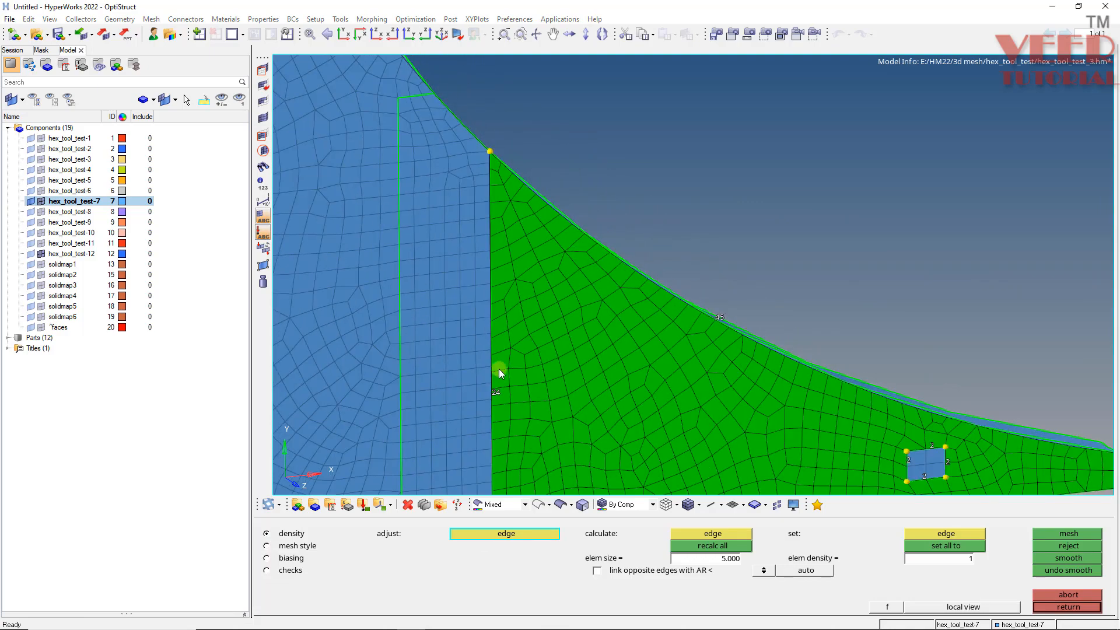
pyautogui.scroll(5, 498, 397)
pyautogui.scroll(-5, 496, 401)
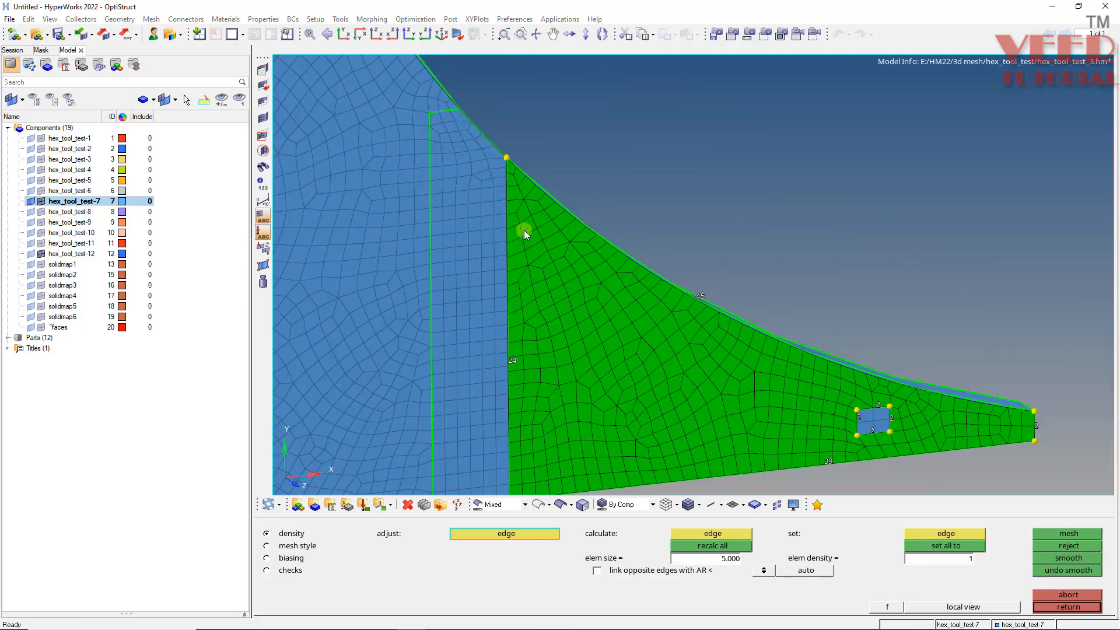
pyautogui.press('F2')
pyautogui.press('Escape')
# - Delete the thin sliver elements along the vertical boundary between the patch region and the remeshed face
pyautogui.press('F2')
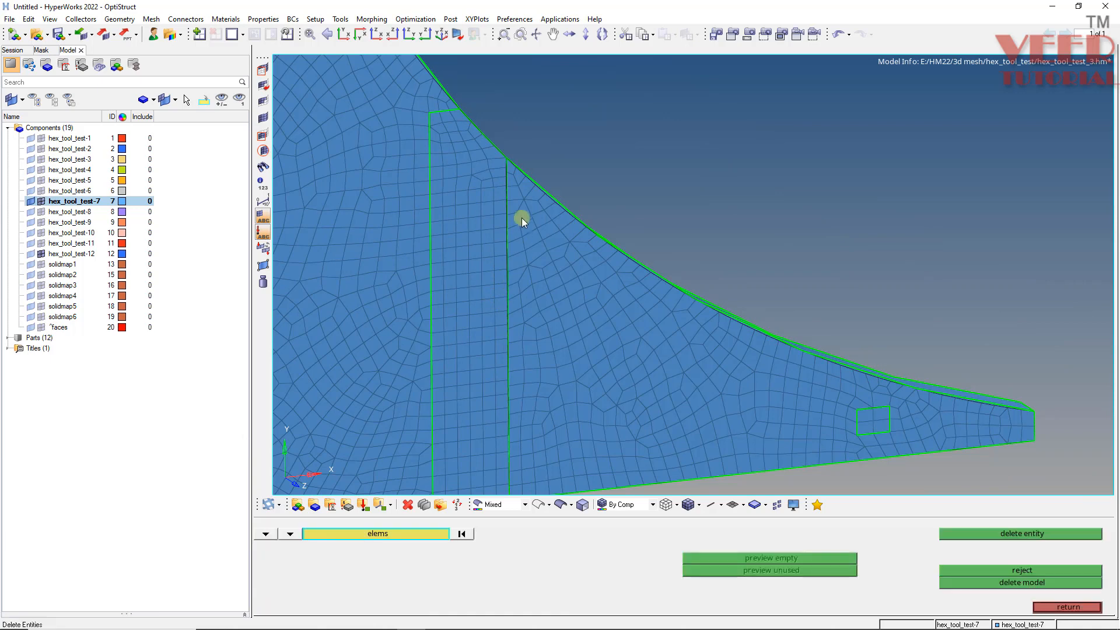
pyautogui.scroll(5, 515, 169)
pyautogui.moveTo(503, 174); pyautogui.dragTo(503, 429)
pyautogui.scroll(-5, 527, 272)
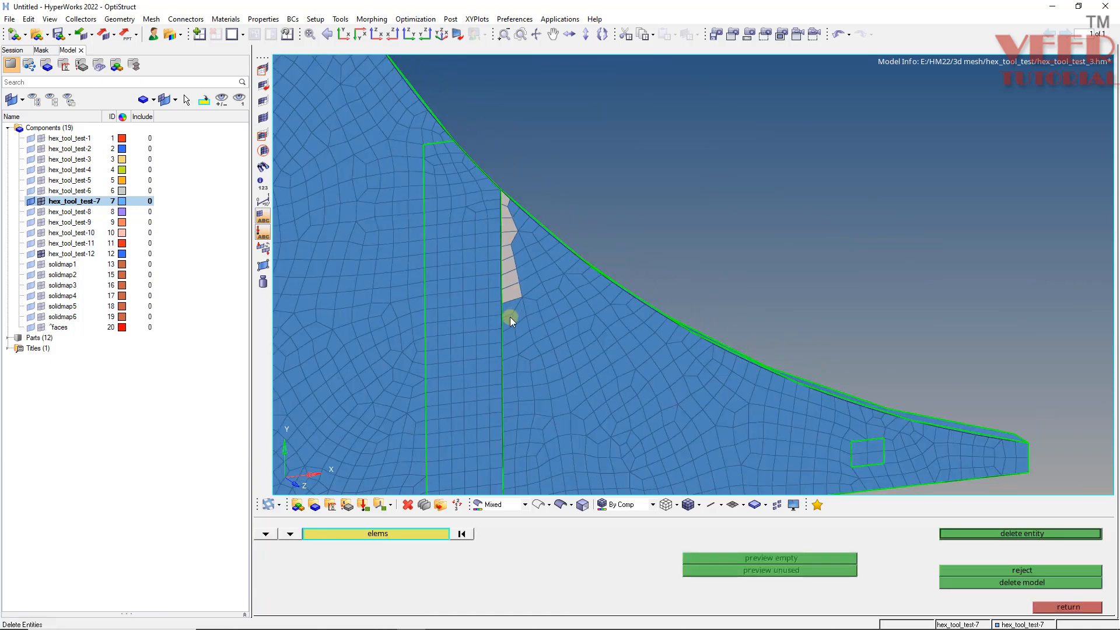
pyautogui.scroll(5, 510, 318)
pyautogui.keyDown('shift'); pyautogui.moveTo(516, 284); pyautogui.dragTo(498, 463); pyautogui.keyUp('shift')
pyautogui.scroll(-4, 488, 228)
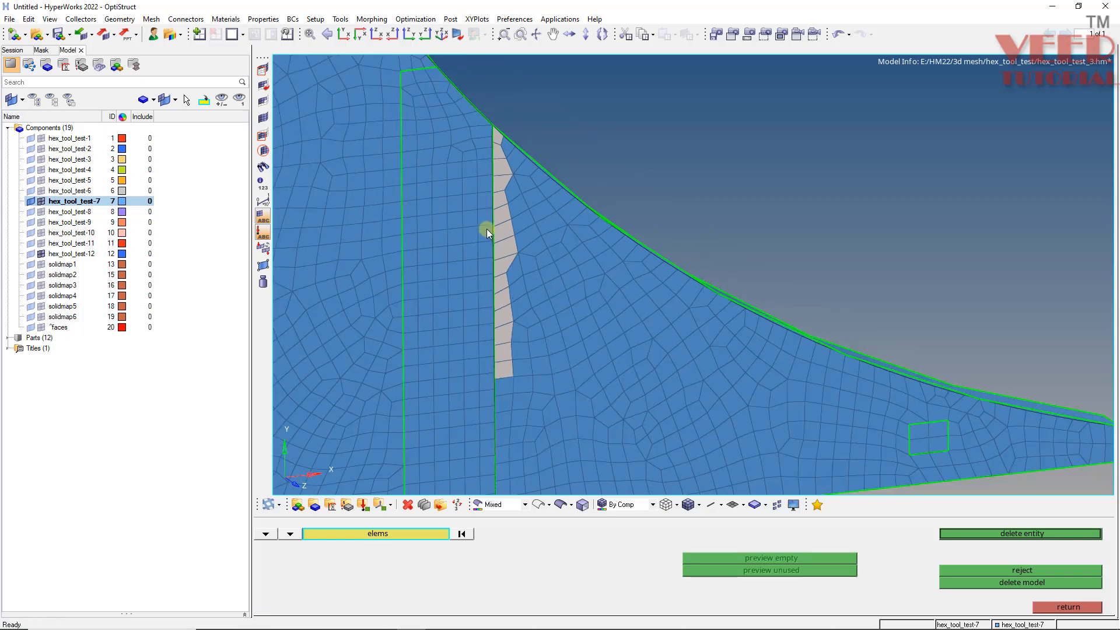
pyautogui.scroll(-4, 486, 229)
pyautogui.scroll(5, 471, 281)
pyautogui.keyDown('shift'); pyautogui.moveTo(483, 184); pyautogui.dragTo(474, 343); pyautogui.keyUp('shift')
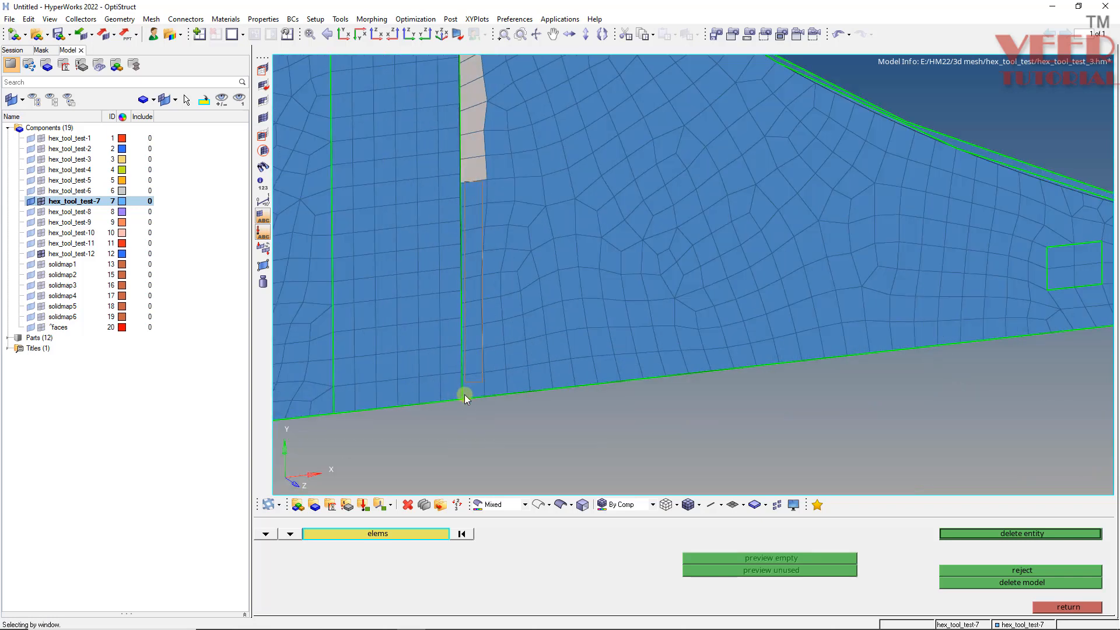
pyautogui.keyDown('shift'); pyautogui.moveTo(465, 394); pyautogui.dragTo(467, 396); pyautogui.keyUp('shift')
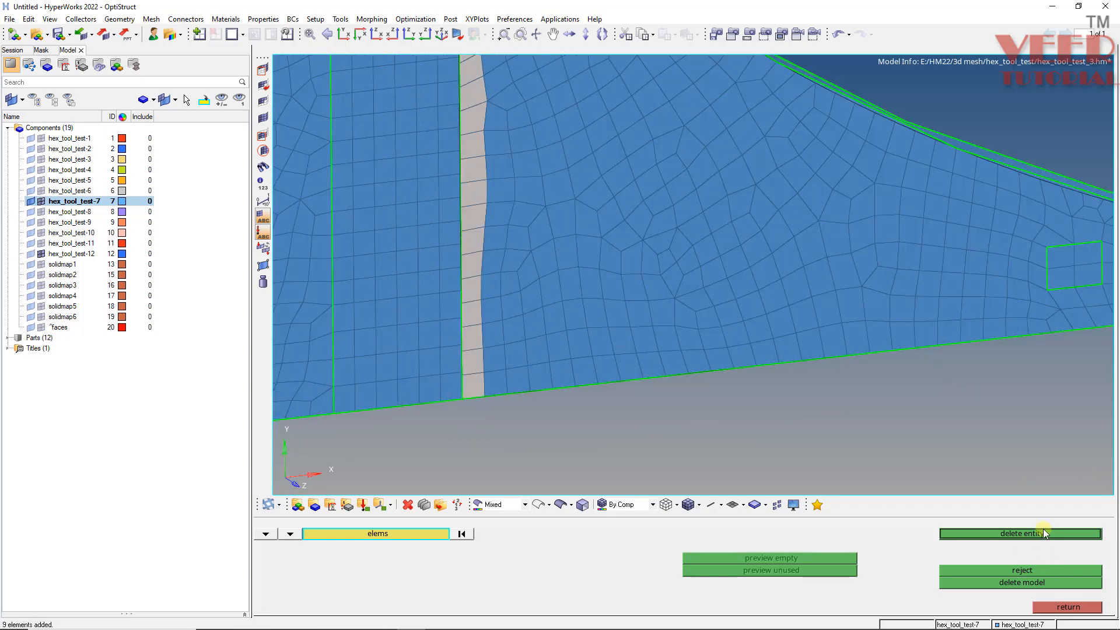
pyautogui.click(1020, 532)
pyautogui.scroll(-5, 722, 449)
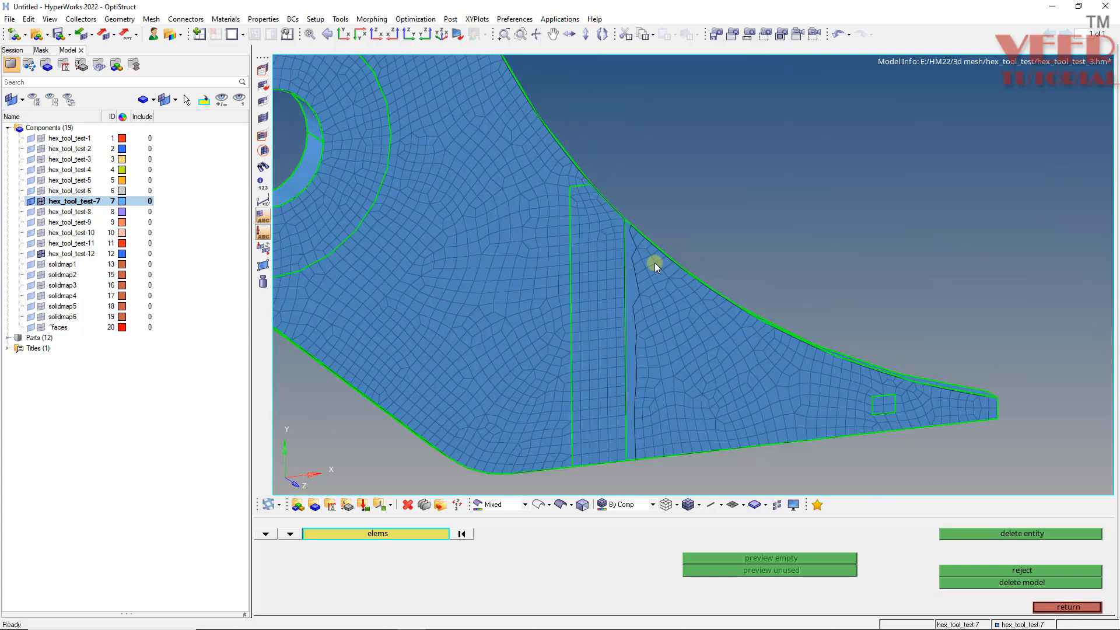
pyautogui.scroll(5, 653, 261)
# - Fill the gap with a ruled mesh between node paths along its two vertical edges, deleting the surface
pyautogui.press('Escape')
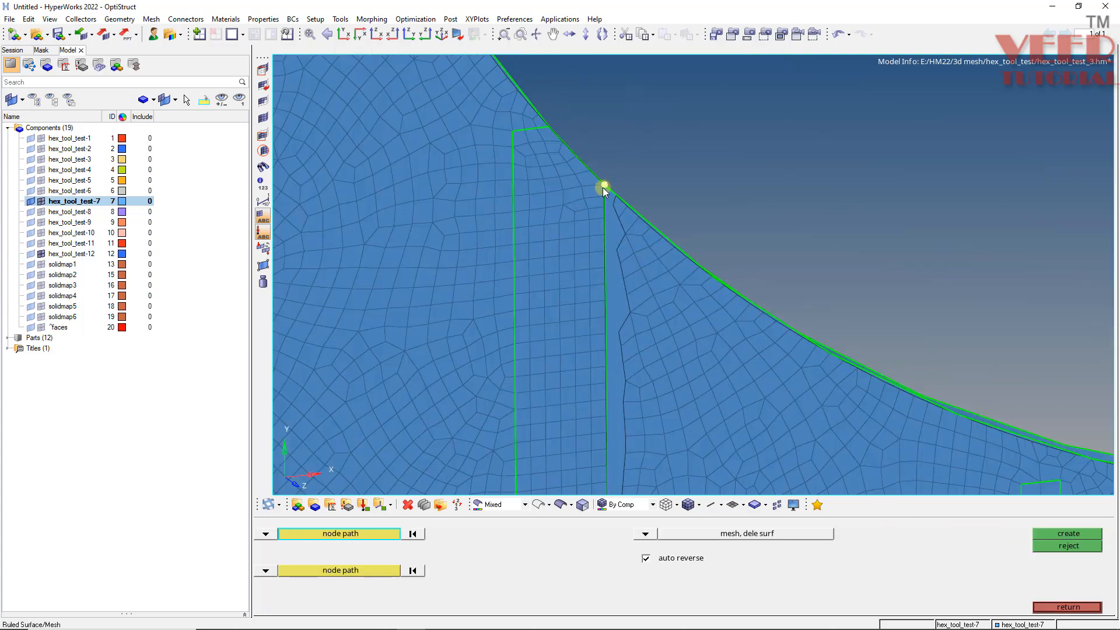
pyautogui.click(603, 187)
pyautogui.scroll(-4, 588, 169)
pyautogui.scroll(4, 588, 349)
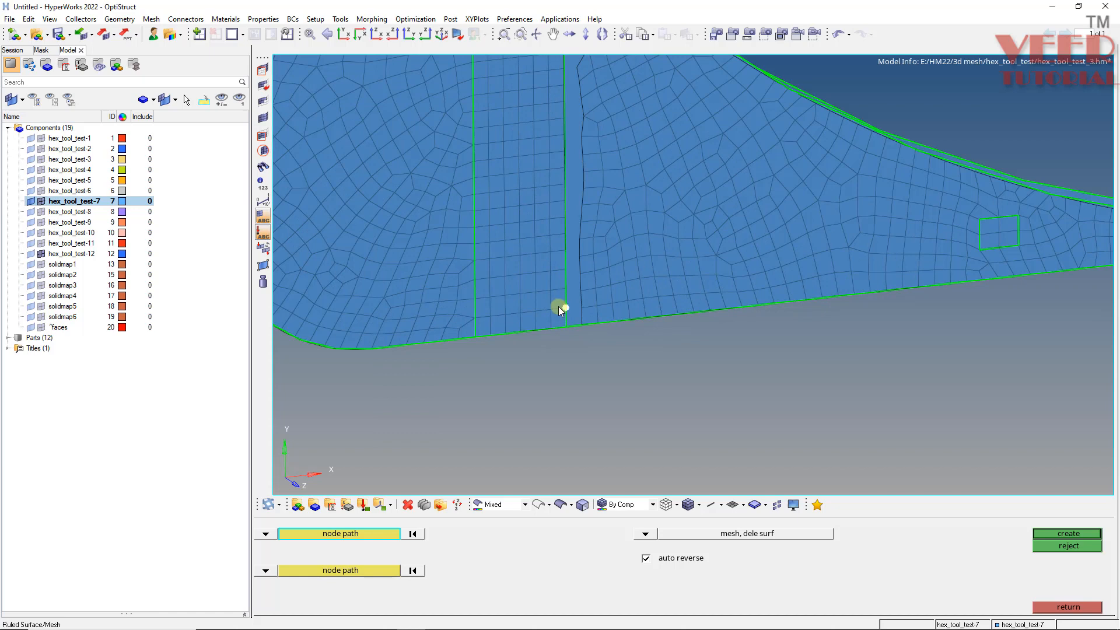
pyautogui.click(564, 325)
pyautogui.click(334, 571)
pyautogui.scroll(-5, 511, 392)
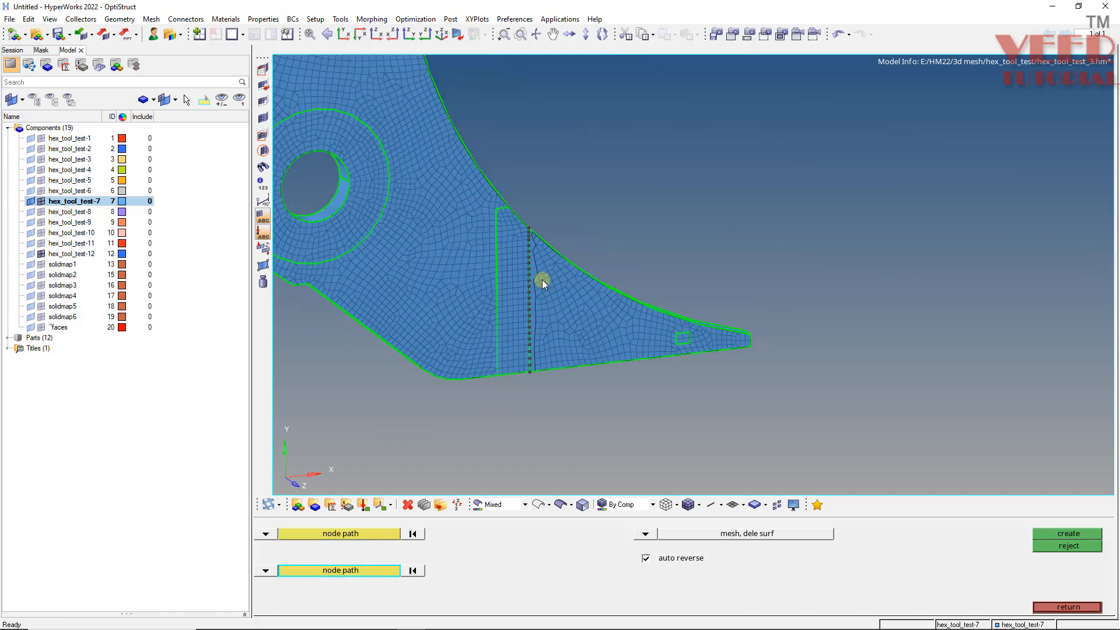
pyautogui.scroll(5, 543, 260)
pyautogui.click(508, 191)
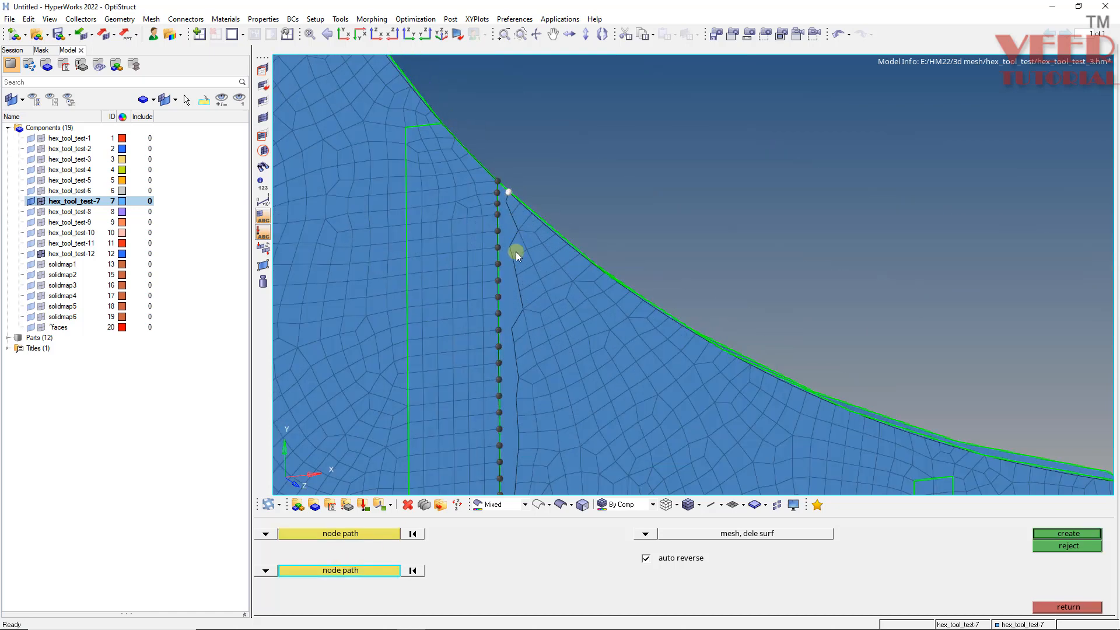
pyautogui.click(514, 329)
pyautogui.scroll(-5, 490, 131)
pyautogui.scroll(5, 514, 342)
pyautogui.click(483, 360)
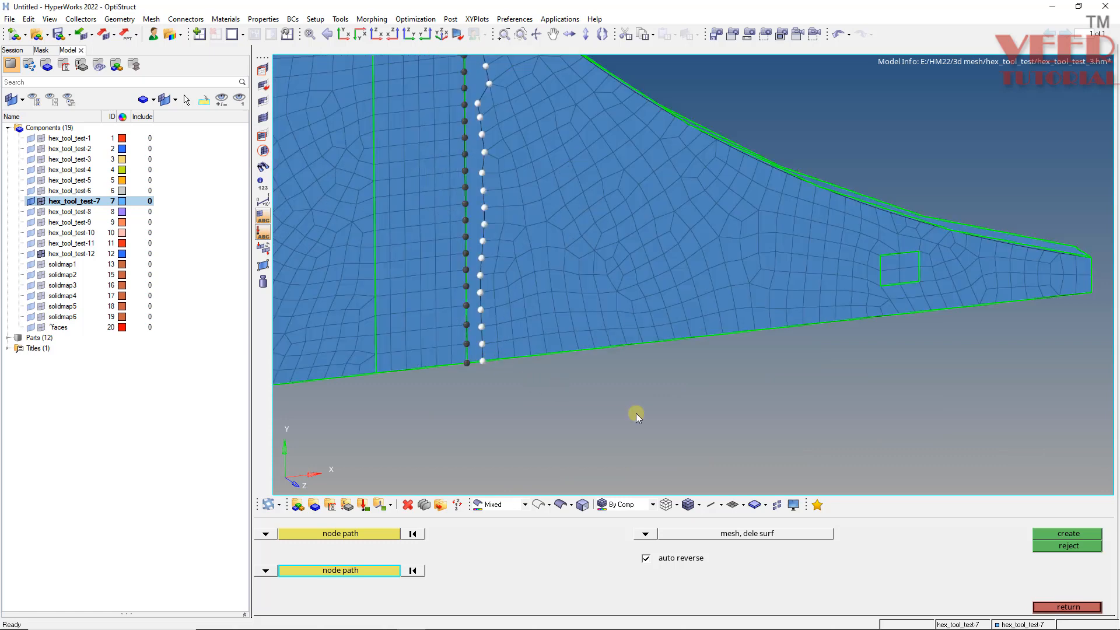
pyautogui.click(1068, 533)
pyautogui.middleClick(729, 449)
pyautogui.press('Escape')
pyautogui.scroll(-2, 519, 337)
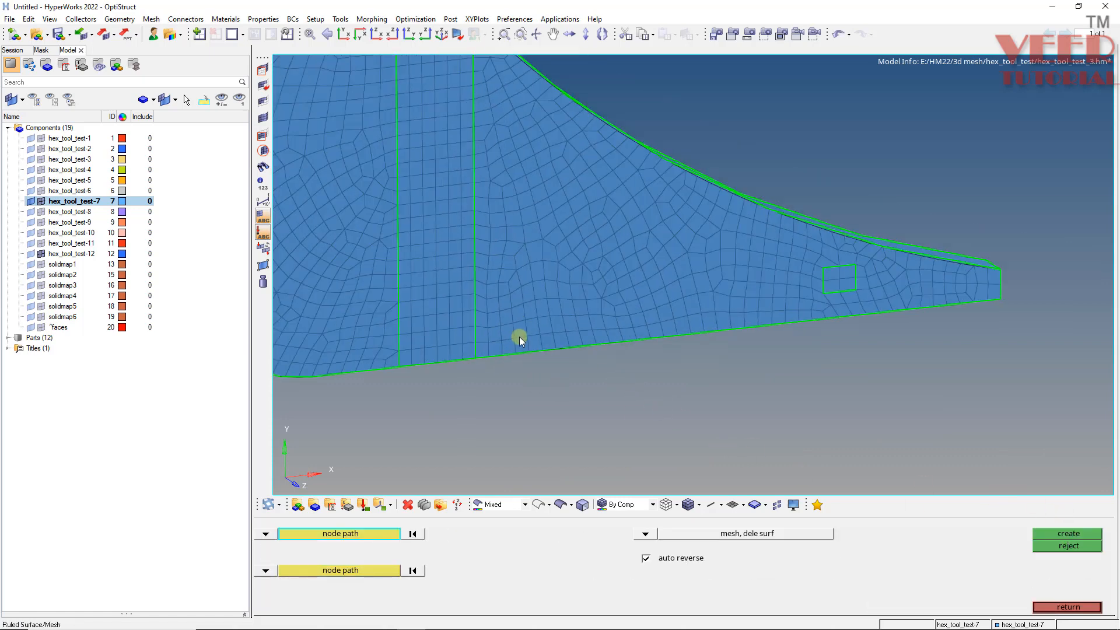
pyautogui.scroll(-3, 519, 337)
pyautogui.scroll(3, 669, 285)
pyautogui.middleClick(633, 306)
pyautogui.moveTo(576, 236); pyautogui.dragTo(575, 240, button='middle')
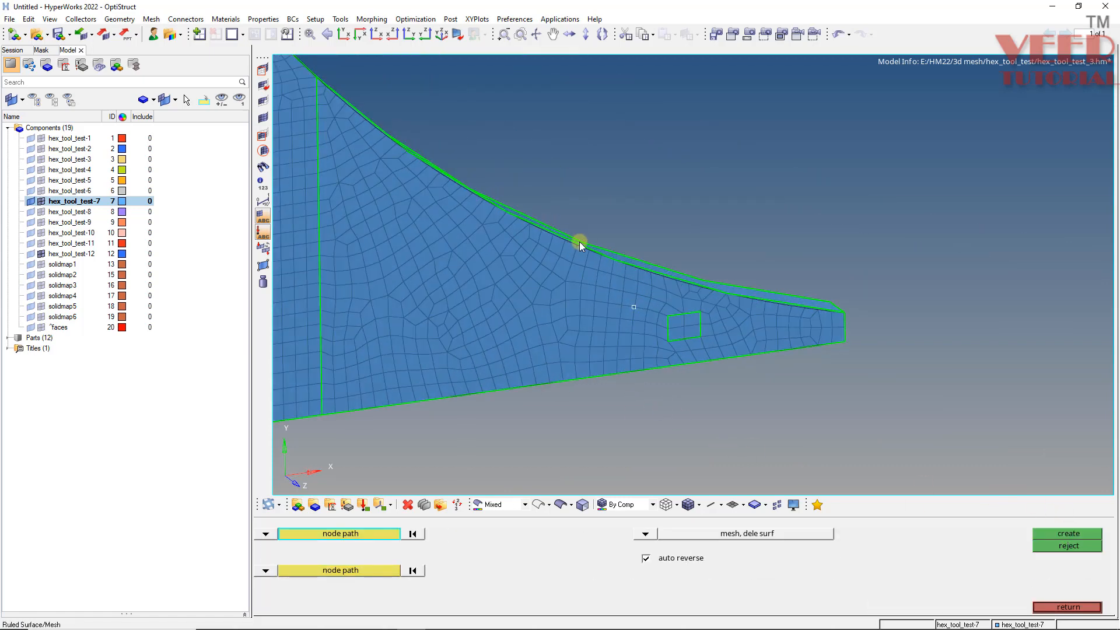
pyautogui.press('F12')
pyautogui.click(265, 533)
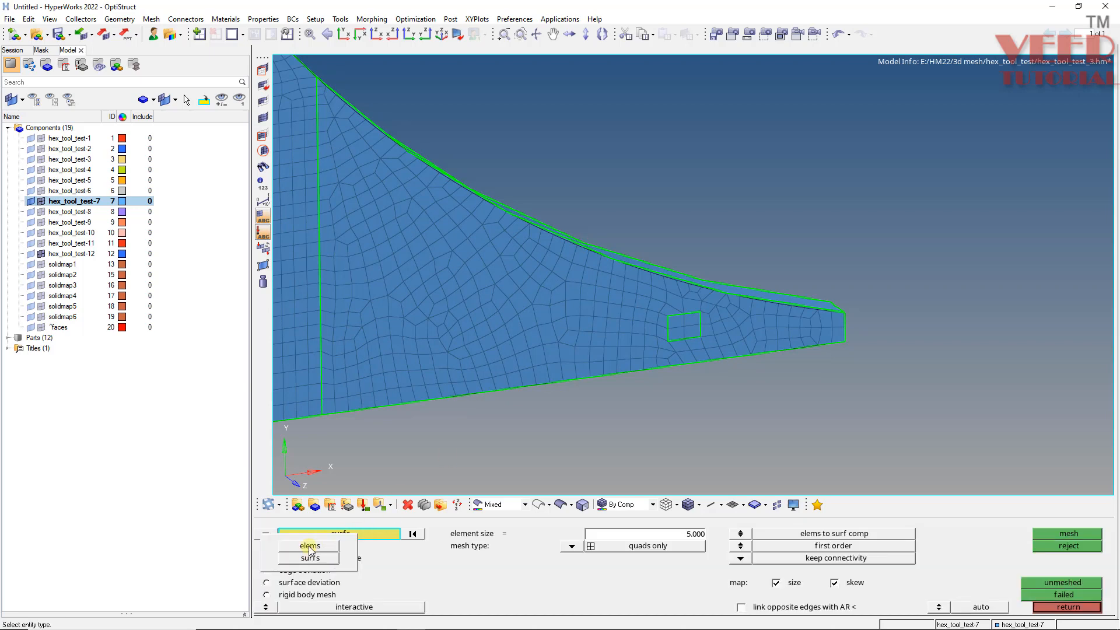
pyautogui.click(310, 546)
pyautogui.keyDown('shift'); pyautogui.moveTo(894, 102); pyautogui.dragTo(321, 459); pyautogui.keyUp('shift')
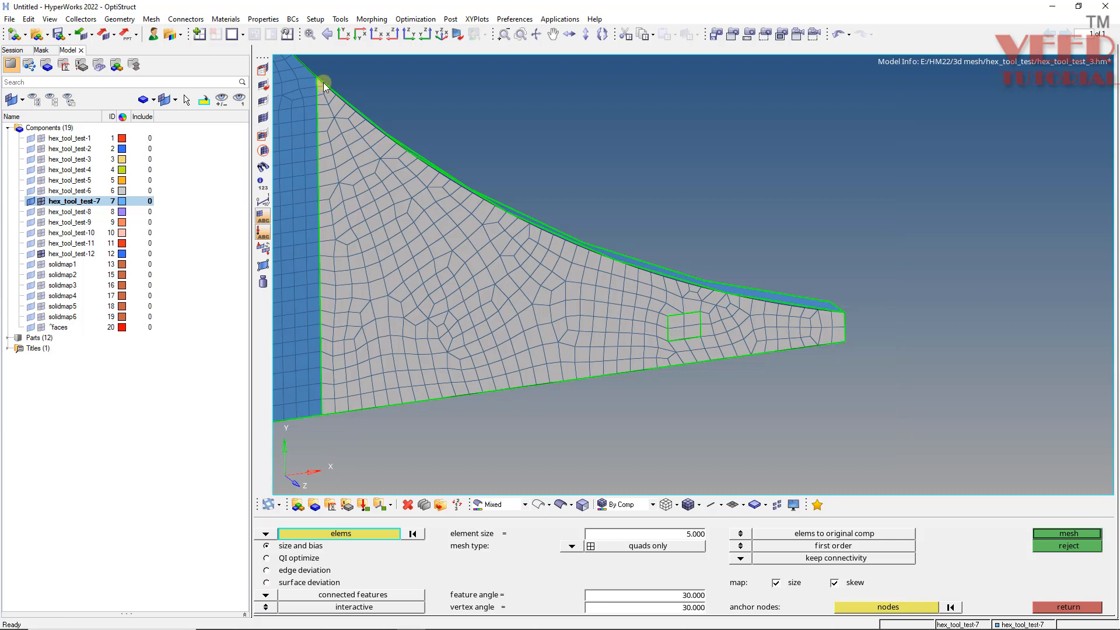
# - Find the component's free edges, preview and equivalence the coincident nodes
pyautogui.hotkey('shift', 'F3')
pyautogui.click(909, 534)
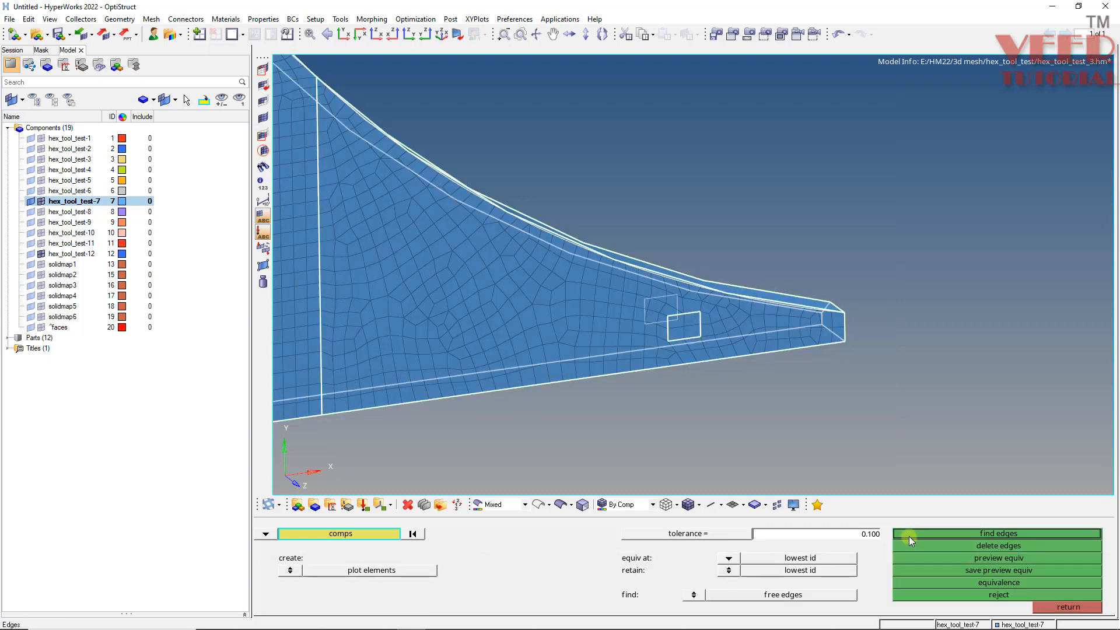
pyautogui.click(990, 559)
pyautogui.click(995, 582)
# - Remesh the face region's elements as quads only with element size 5.000
pyautogui.press('F12')
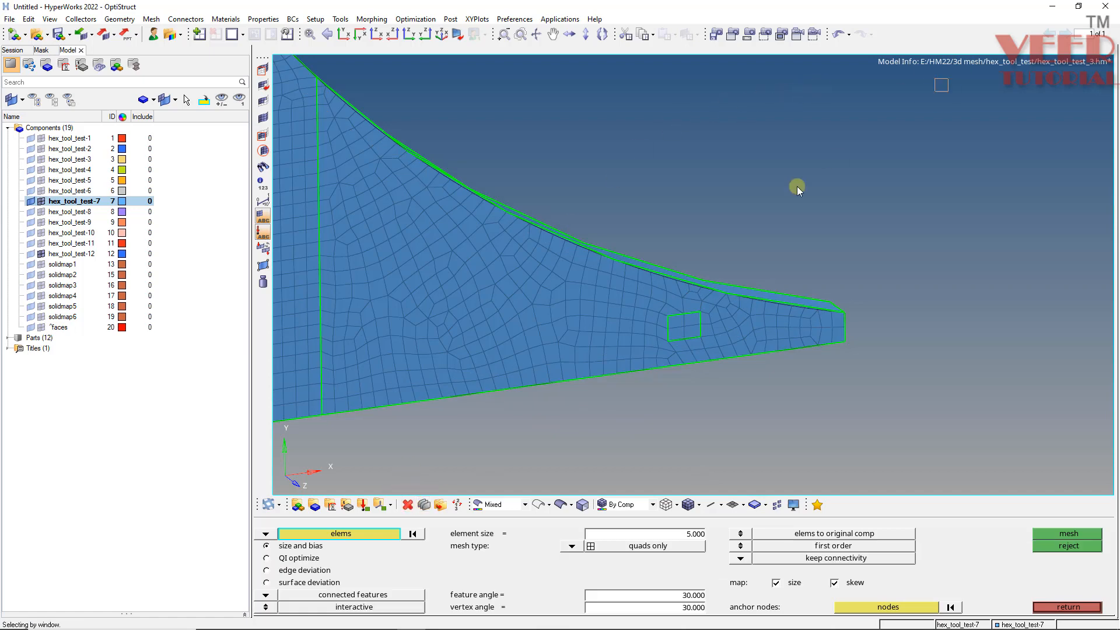
pyautogui.keyDown('shift'); pyautogui.moveTo(947, 78); pyautogui.dragTo(318, 486); pyautogui.keyUp('shift')
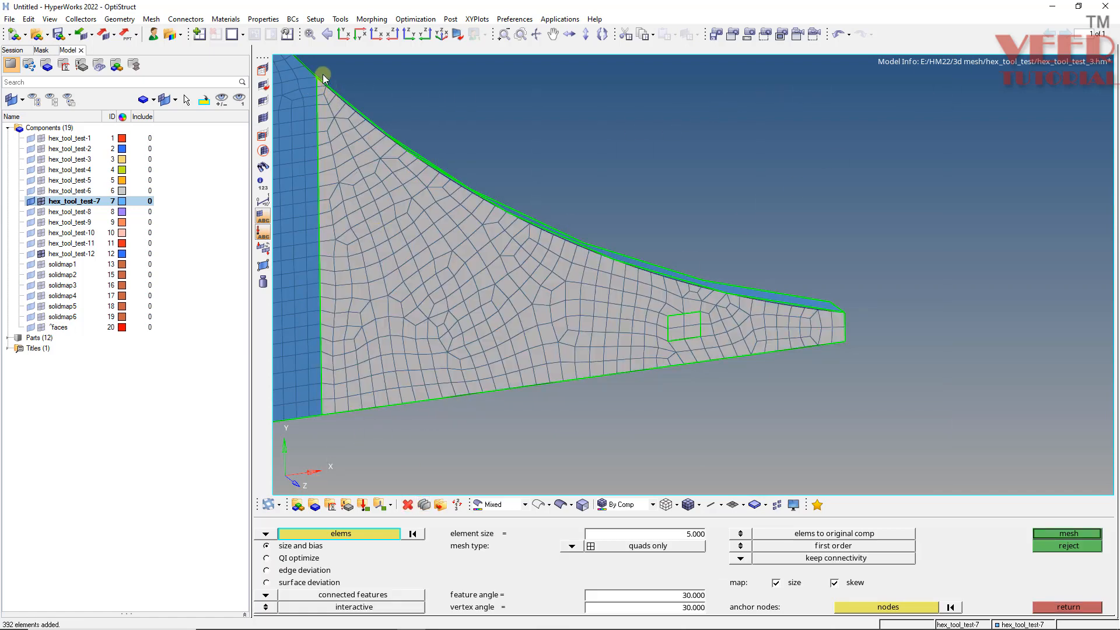
pyautogui.scroll(3, 691, 316)
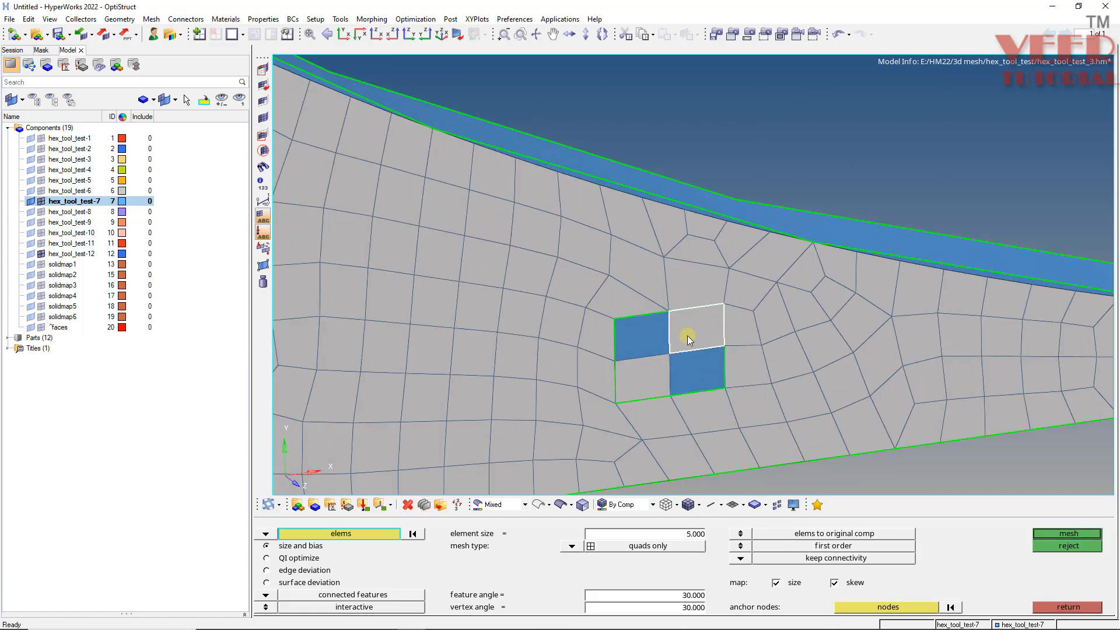
pyautogui.scroll(-4, 638, 382)
pyautogui.keyDown('ctrl'); pyautogui.moveTo(650, 280); pyautogui.dragTo(649, 187); pyautogui.keyUp('ctrl')
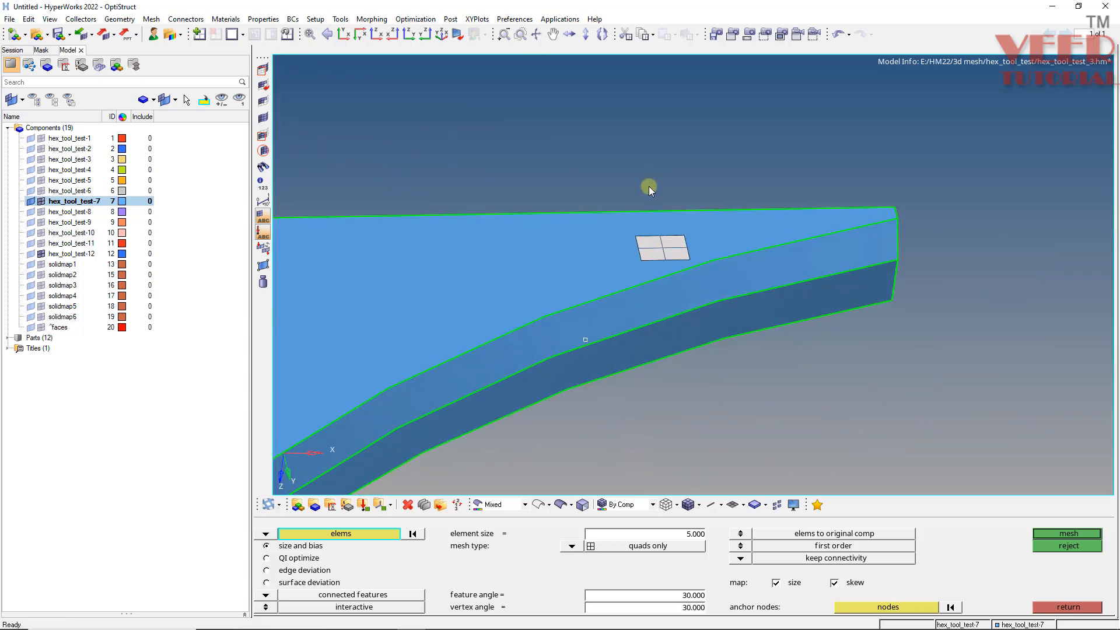
pyautogui.scroll(4, 662, 343)
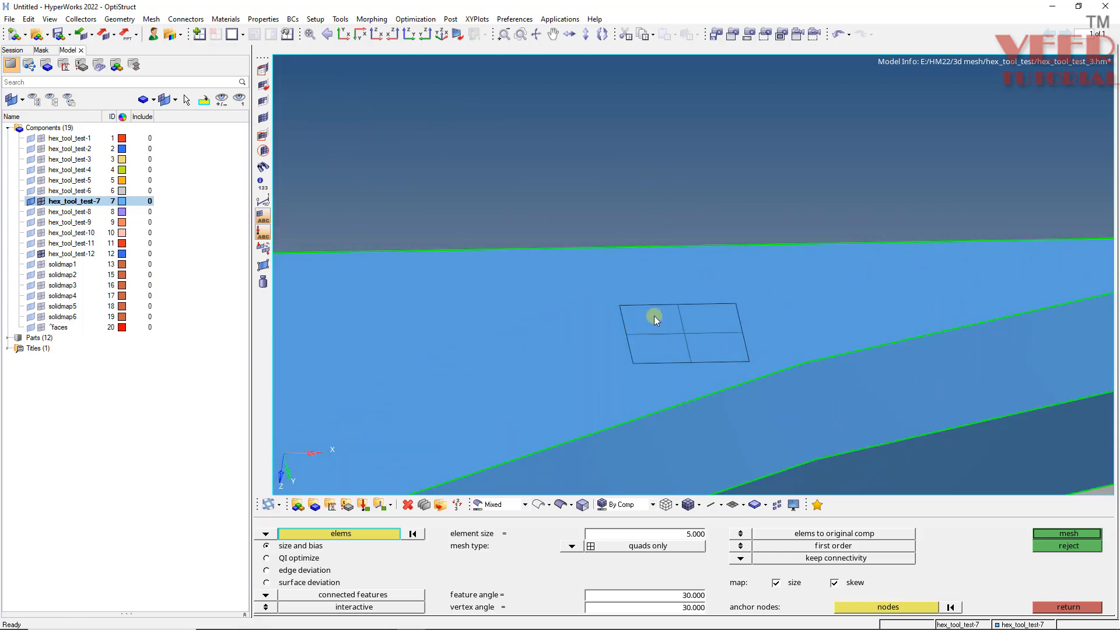
pyautogui.scroll(-3, 648, 306)
pyautogui.keyDown('ctrl'); pyautogui.moveTo(649, 306); pyautogui.dragTo(625, 358); pyautogui.keyUp('ctrl')
pyautogui.scroll(3, 624, 358)
pyautogui.middleClick(587, 360)
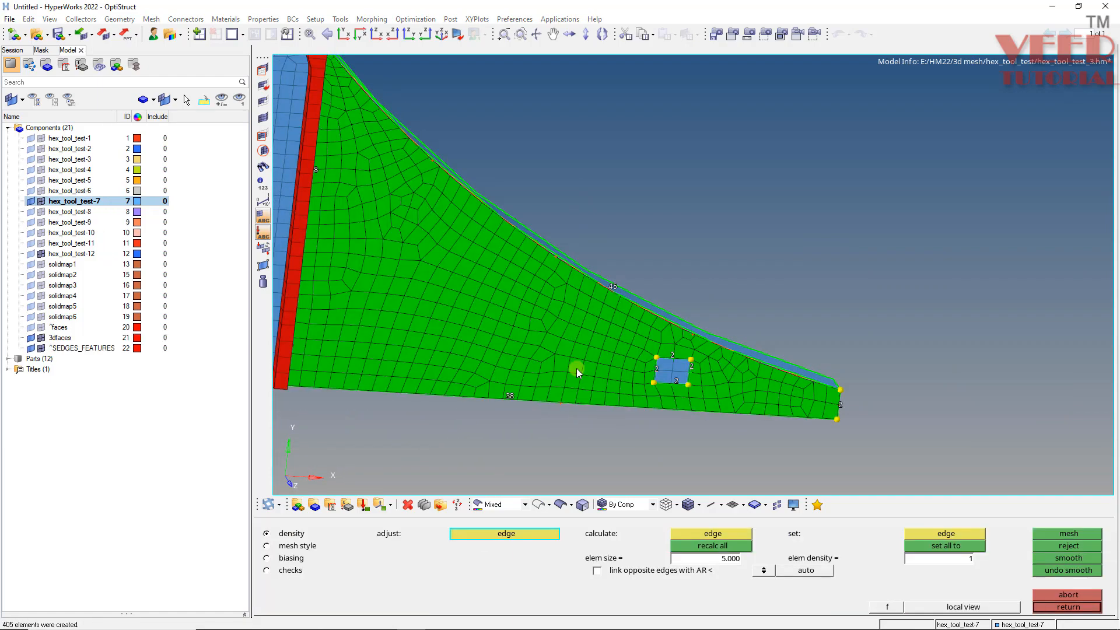
pyautogui.keyDown('ctrl'); pyautogui.moveTo(520, 383); pyautogui.dragTo(516, 394); pyautogui.keyUp('ctrl')
pyautogui.scroll(-3, 515, 393)
pyautogui.scroll(4, 411, 251)
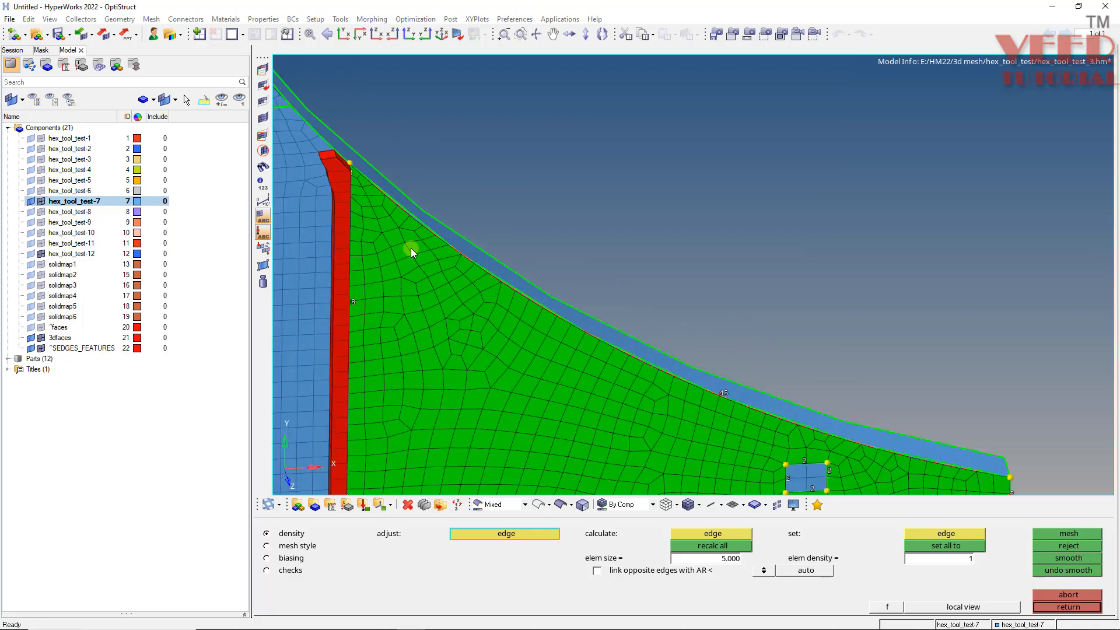
pyautogui.middleClick(411, 247)
# - Rotate the model to inspect the remeshed plate edge-on
pyautogui.press('F2')
pyautogui.scroll(-4, 438, 277)
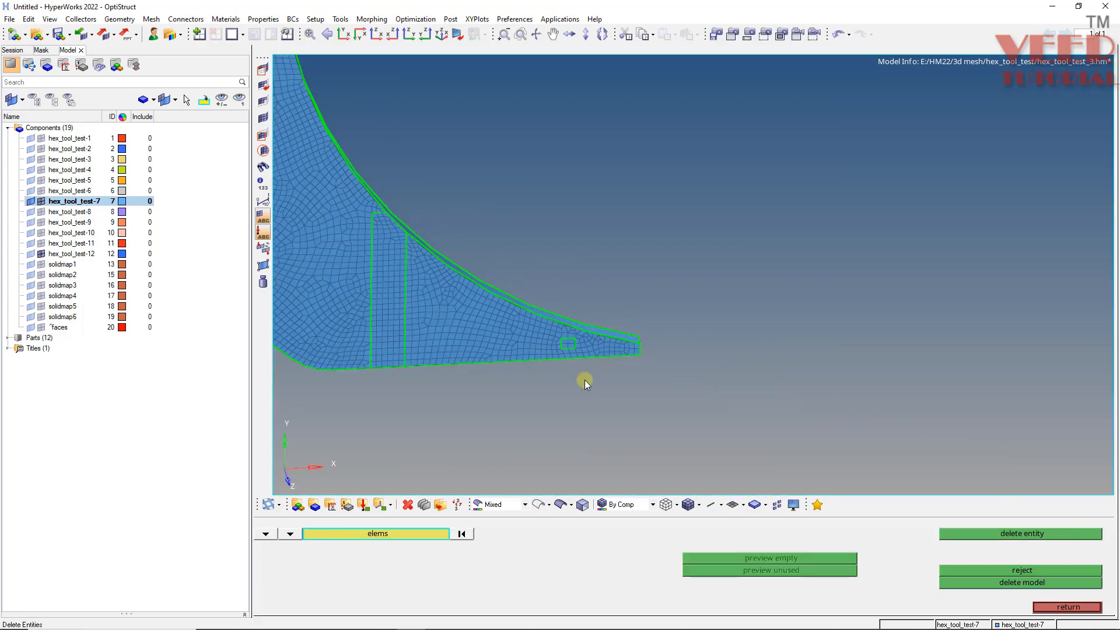
pyautogui.scroll(-2, 633, 398)
pyautogui.scroll(3, 412, 231)
pyautogui.keyDown('ctrl'); pyautogui.moveTo(463, 291); pyautogui.dragTo(315, 300); pyautogui.keyUp('ctrl')
pyautogui.keyDown('ctrl'); pyautogui.moveTo(558, 337); pyautogui.dragTo(682, 427); pyautogui.keyUp('ctrl')
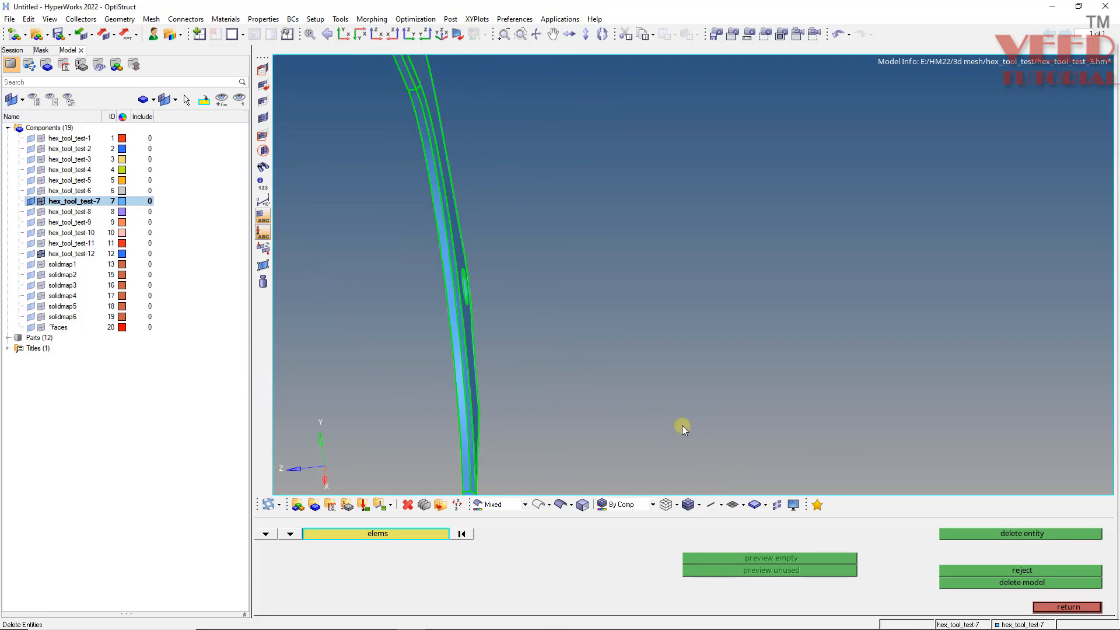
pyautogui.click(1053, 608)
# - Save the model as hex_tool_test_4
pyautogui.press('f')
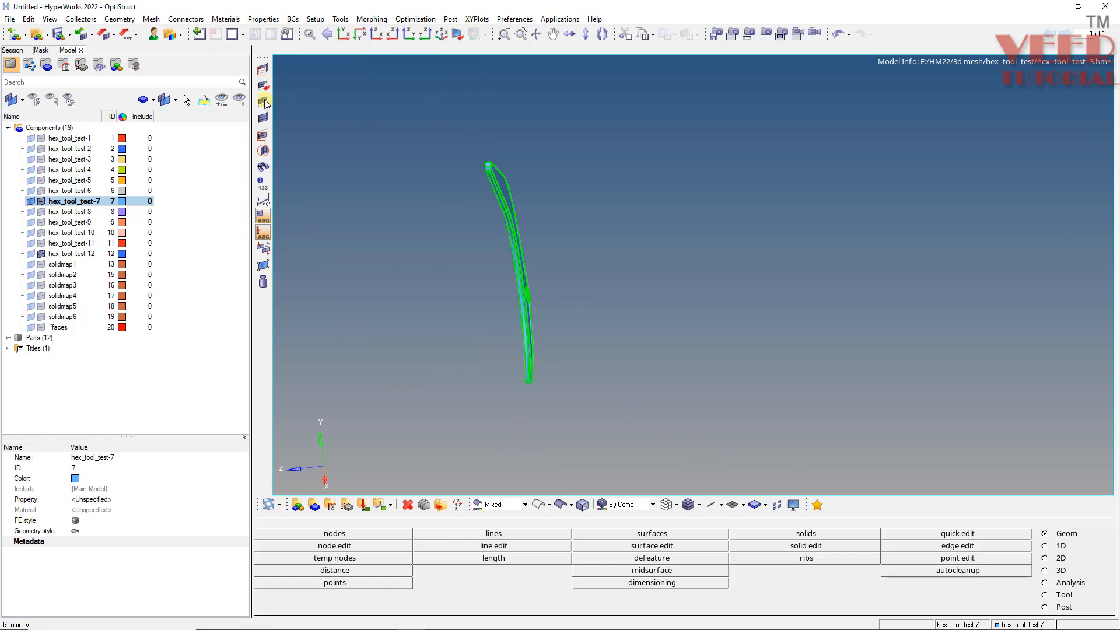
pyautogui.click(9, 18)
pyautogui.moveTo(33, 82)
pyautogui.click(111, 84)
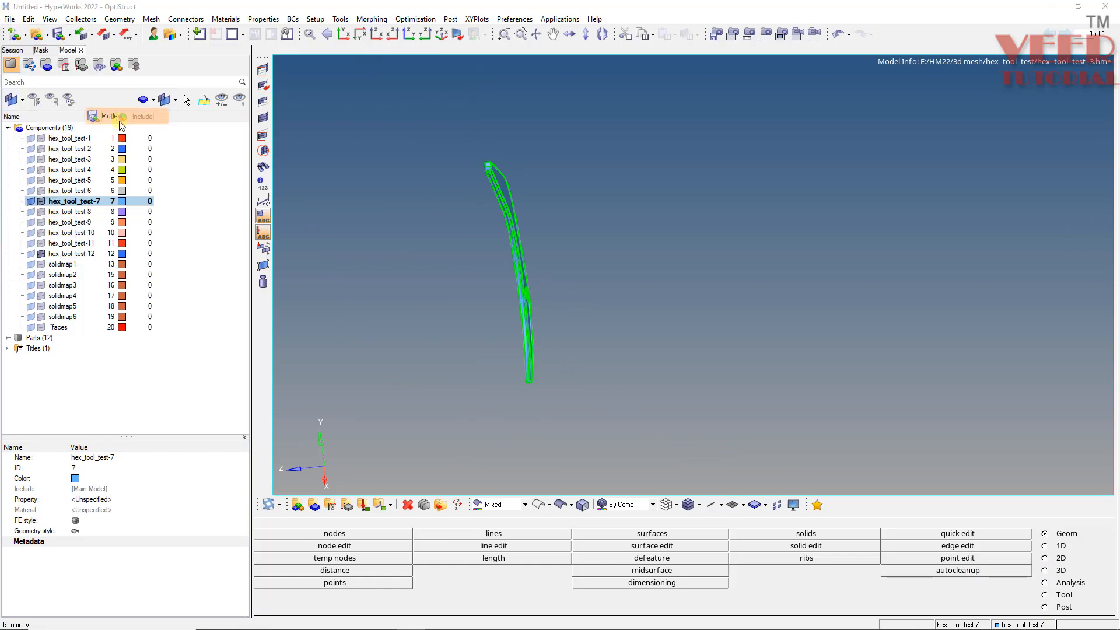
pyautogui.click(179, 253)
pyautogui.press('BackSpace')
pyautogui.write('4')
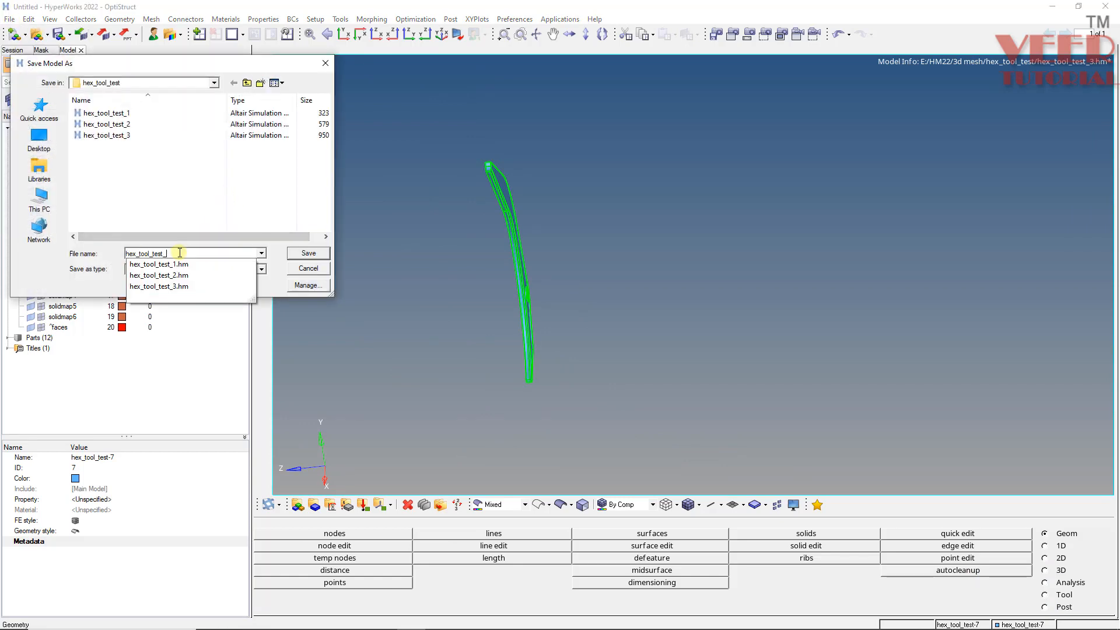